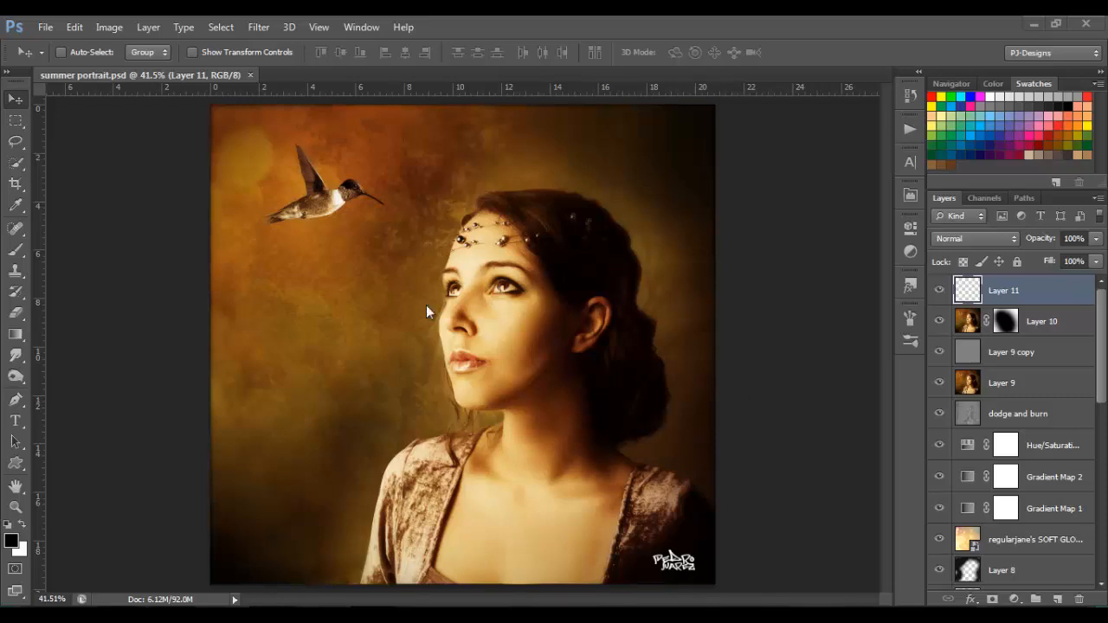
Open the stock_fantasy_background5__by_anaRasha image from the tutorial folder in Photoshop and fit it to the window.
key(alt+Tab)
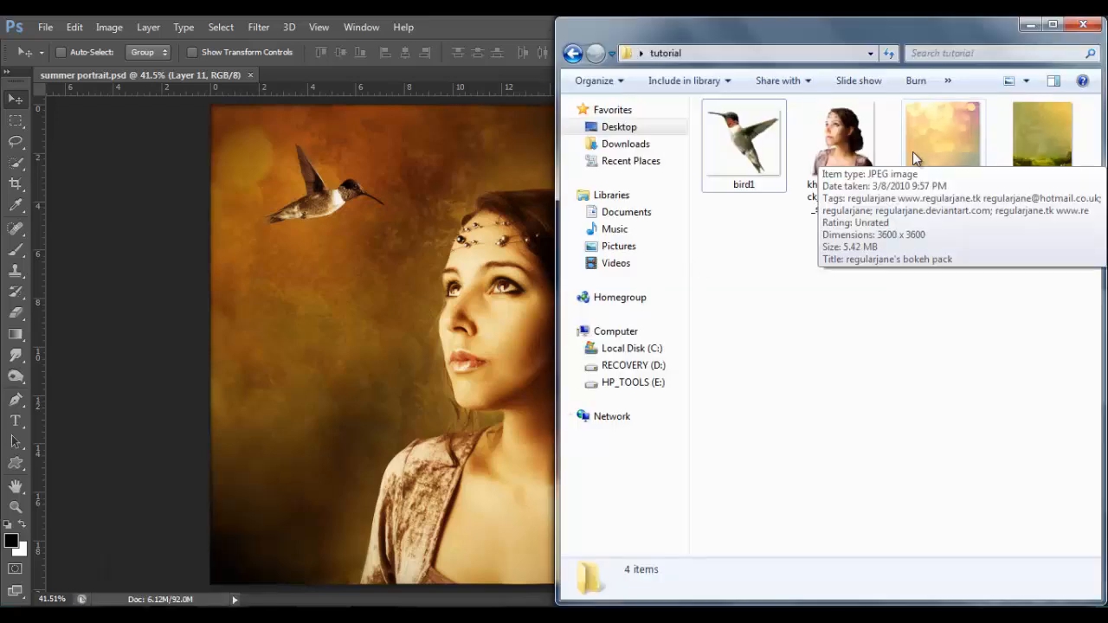
click(1031, 117)
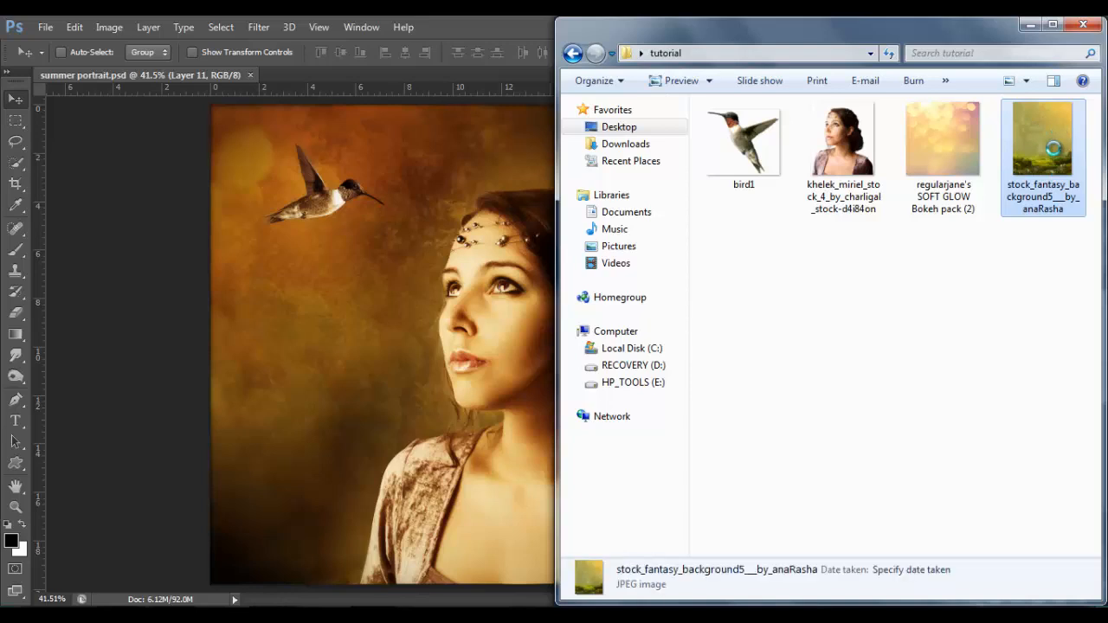
right_click(1053, 149)
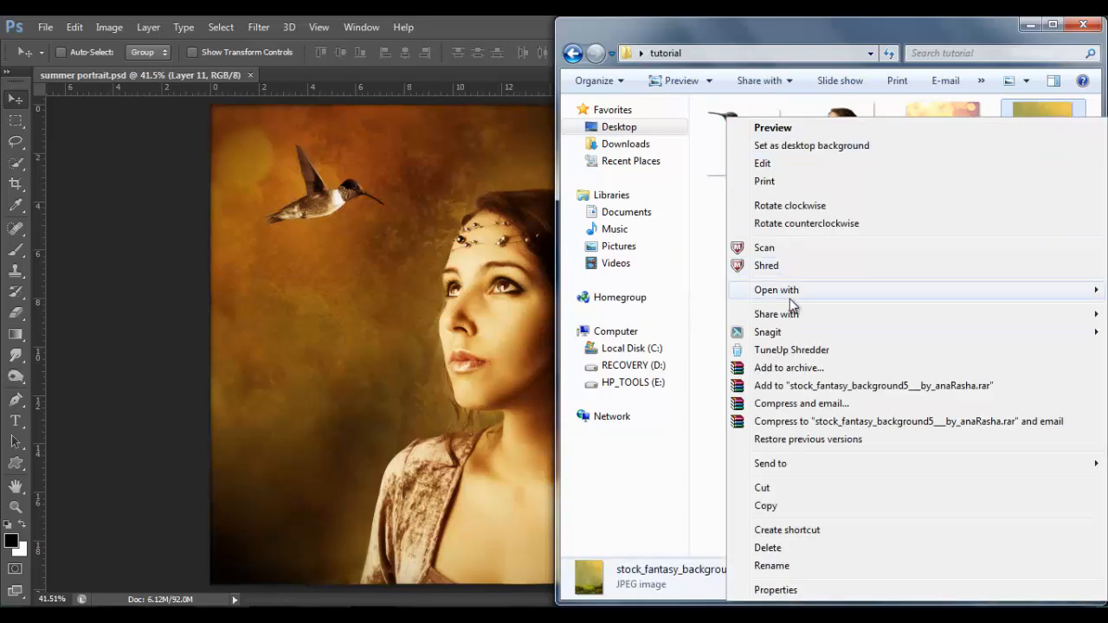
mouse_move(790, 298)
click(684, 292)
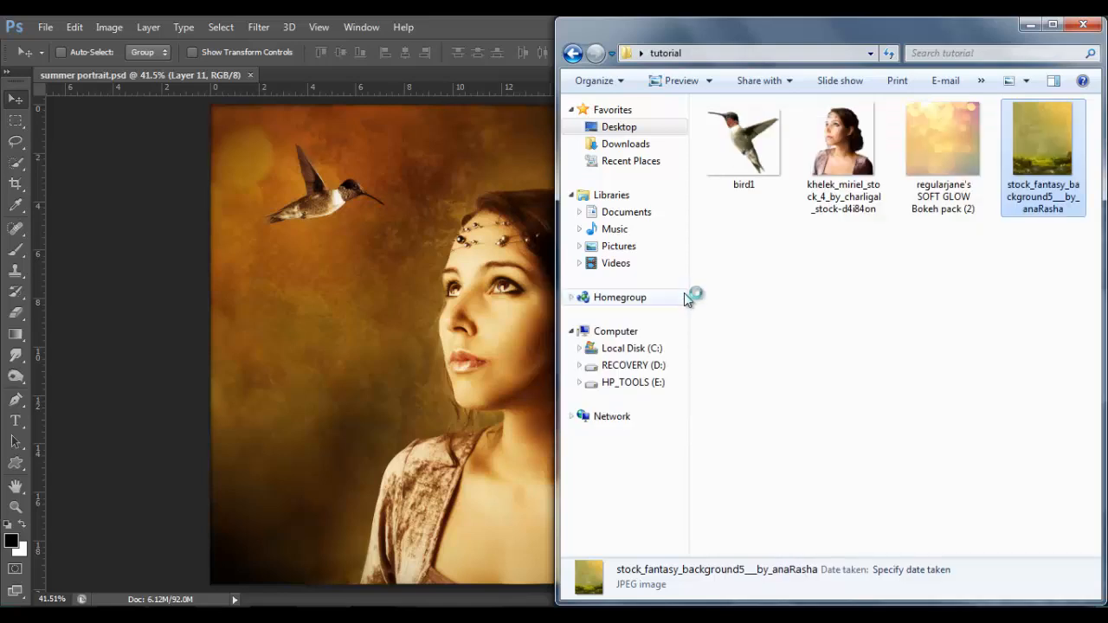
key(ctrl+0)
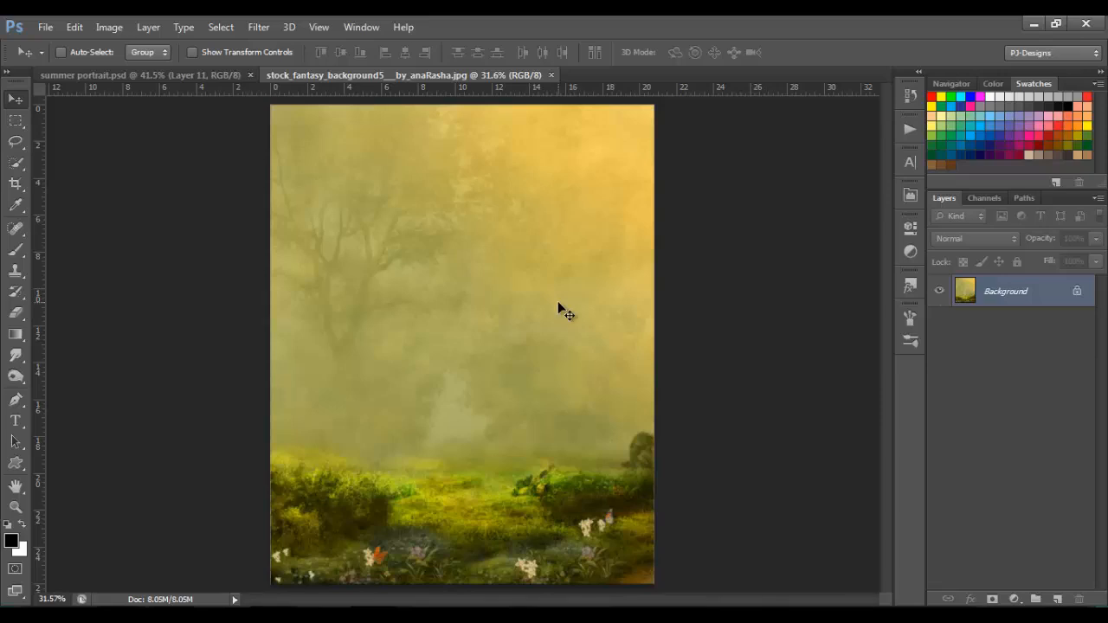
Duplicate the Background layer and flip the copy horizontally.
key(ctrl+j)
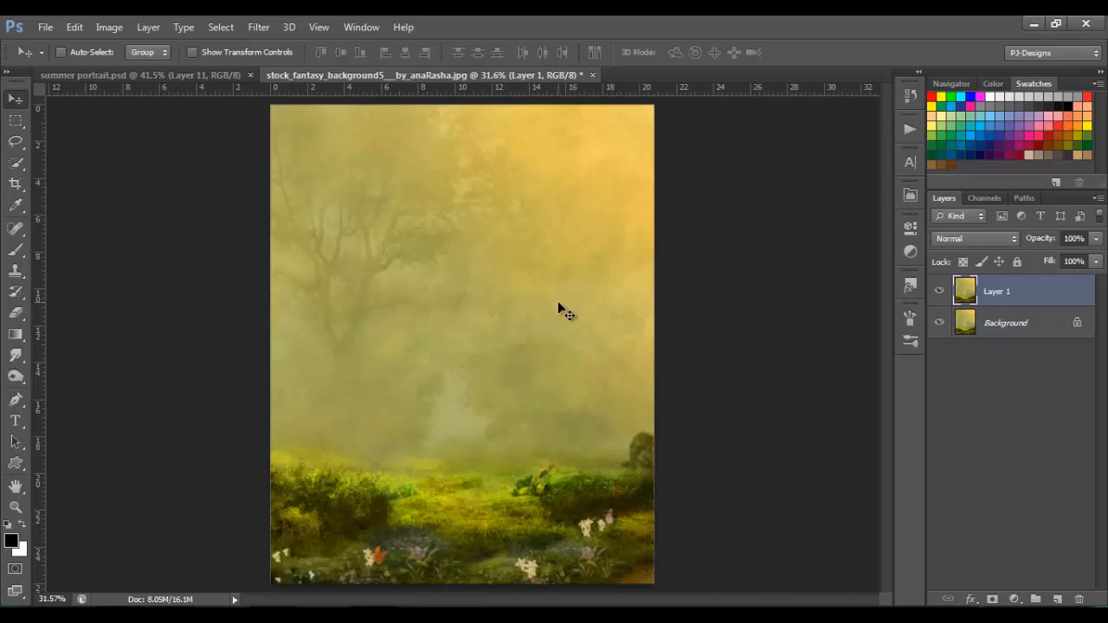
key(ctrl+t)
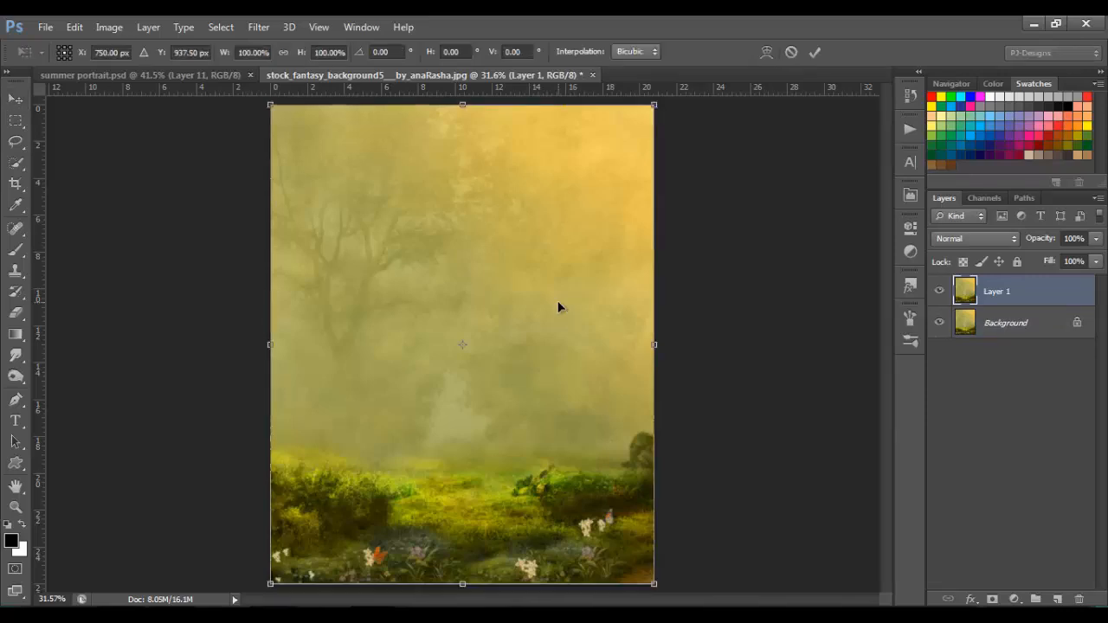
right_click(558, 300)
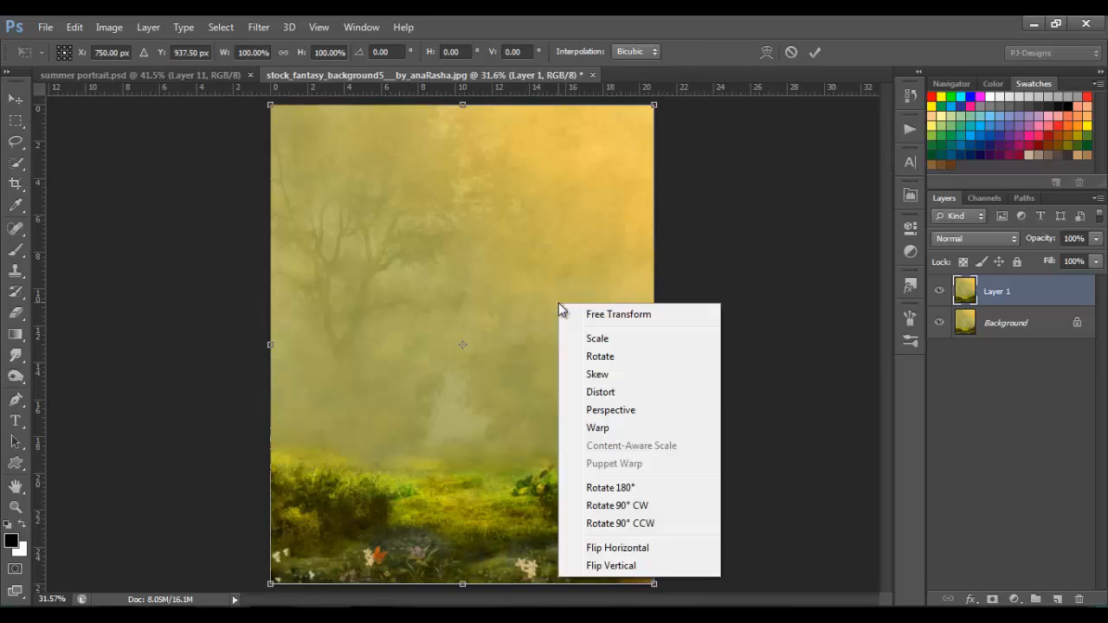
click(626, 547)
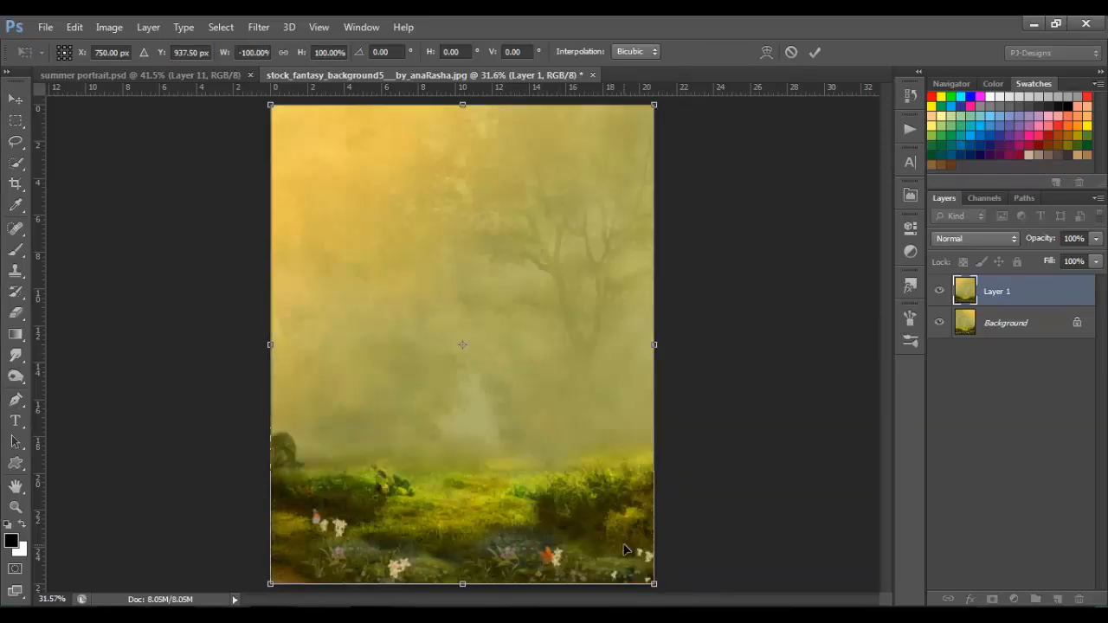
click(818, 51)
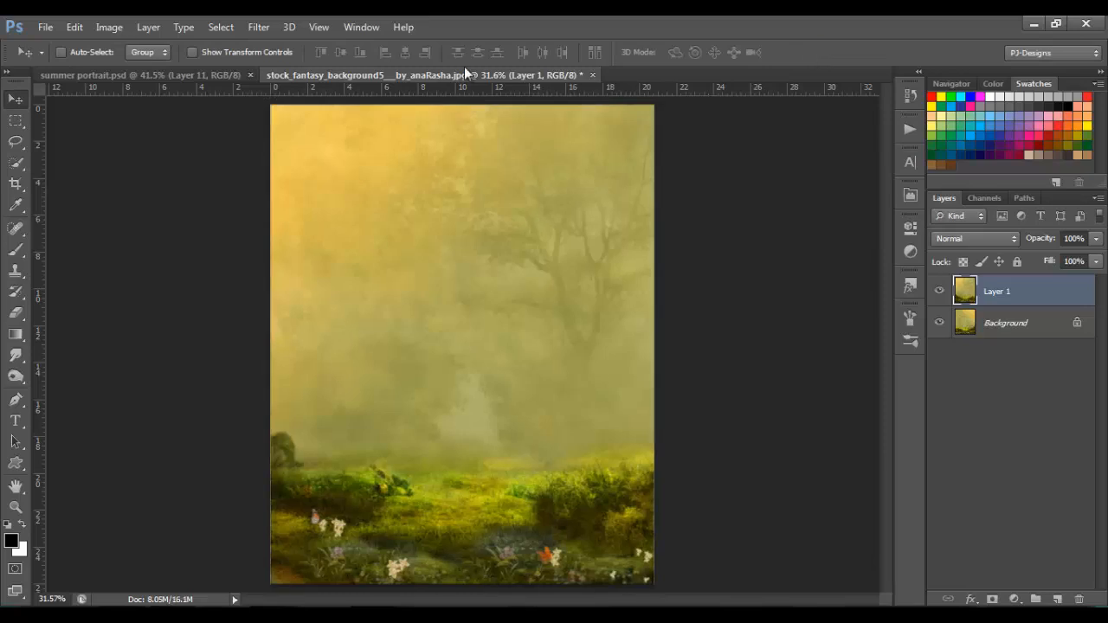
Crop the image to a nearly square format, cutting away most of the grassy foreground and deleting the cropped pixels.
click(19, 183)
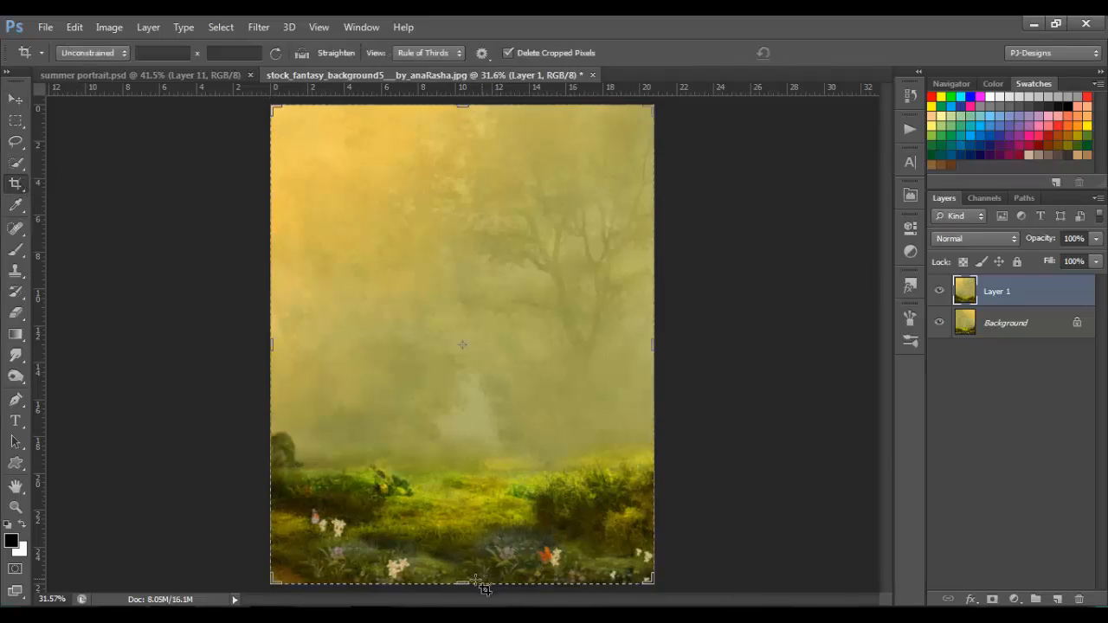
drag(463, 582, 466, 523)
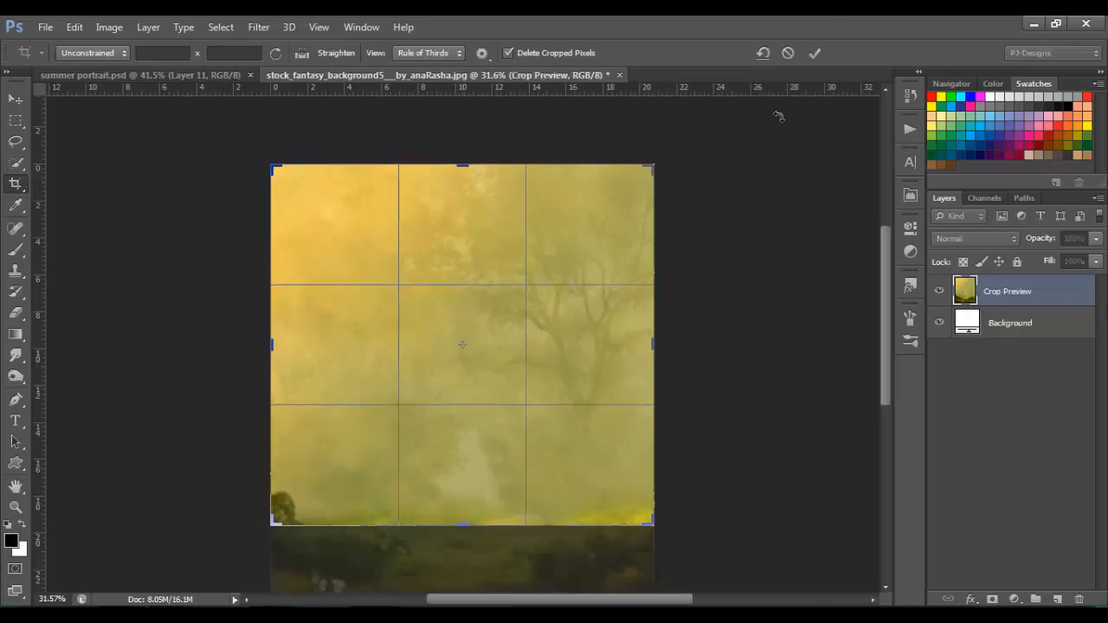
key(Return)
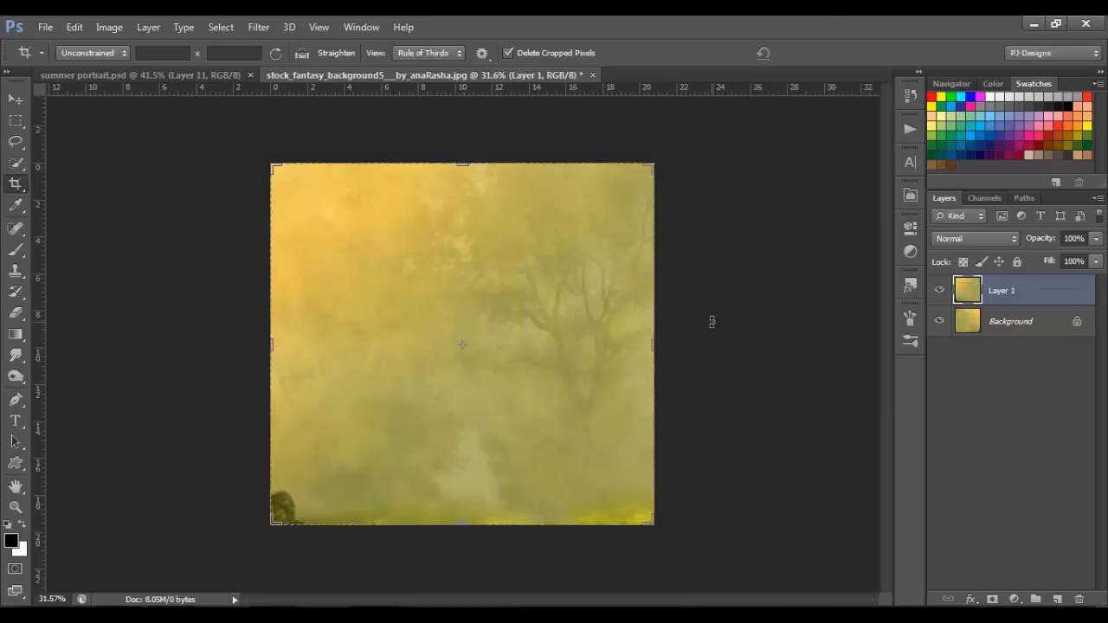
key(ctrl+0)
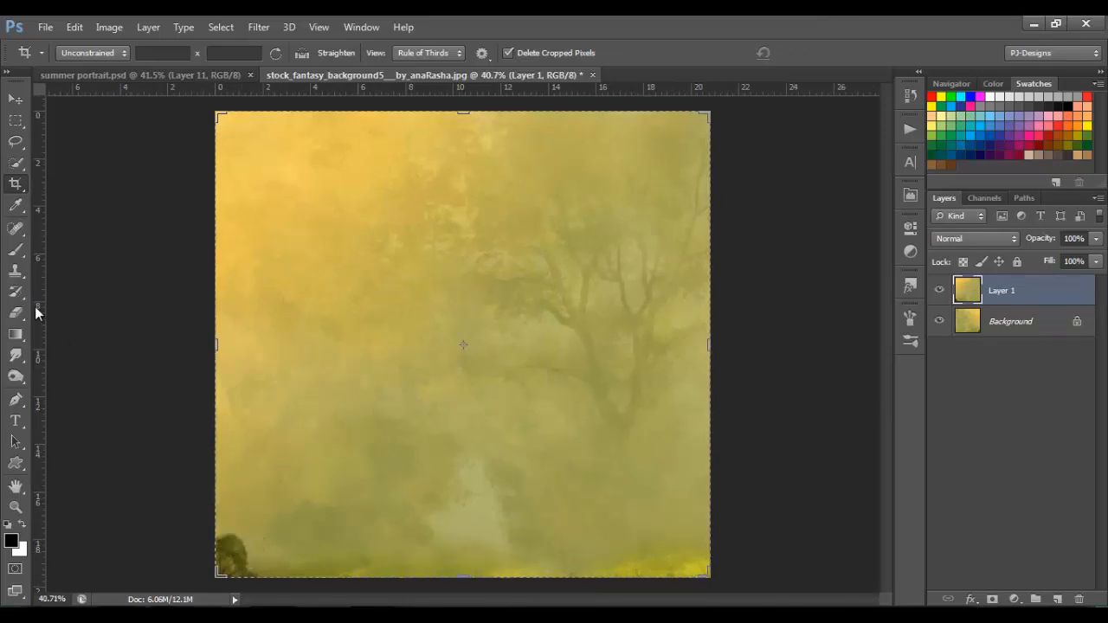
Remove the dark bush in the image's lower-left corner from Layer 1 with a content-aware Spot Healing Brush of size 80.
click(16, 229)
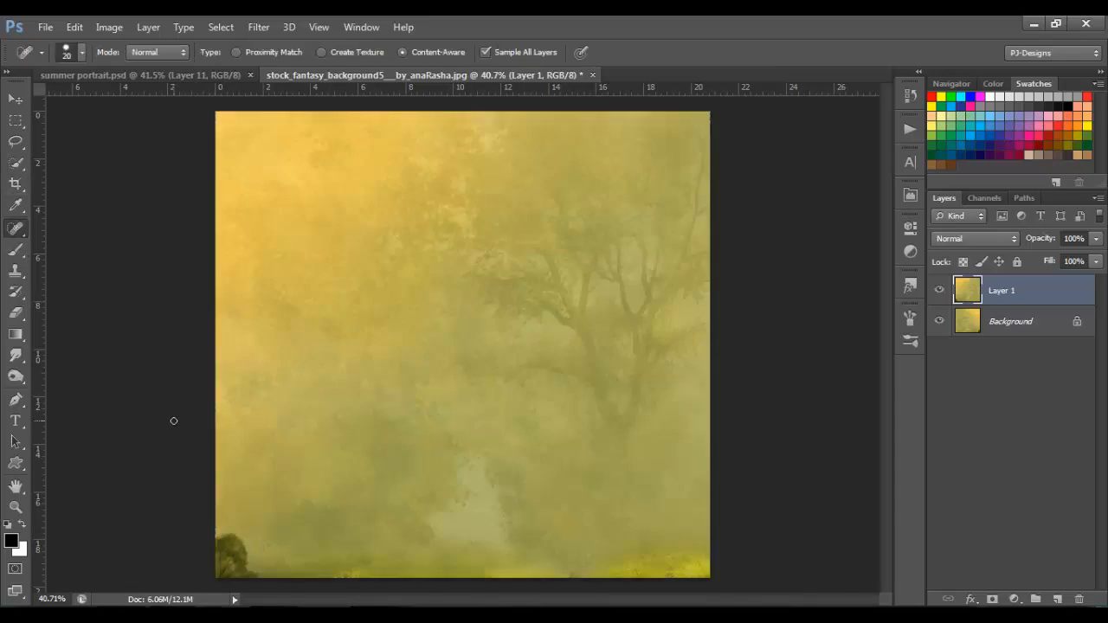
click(18, 231)
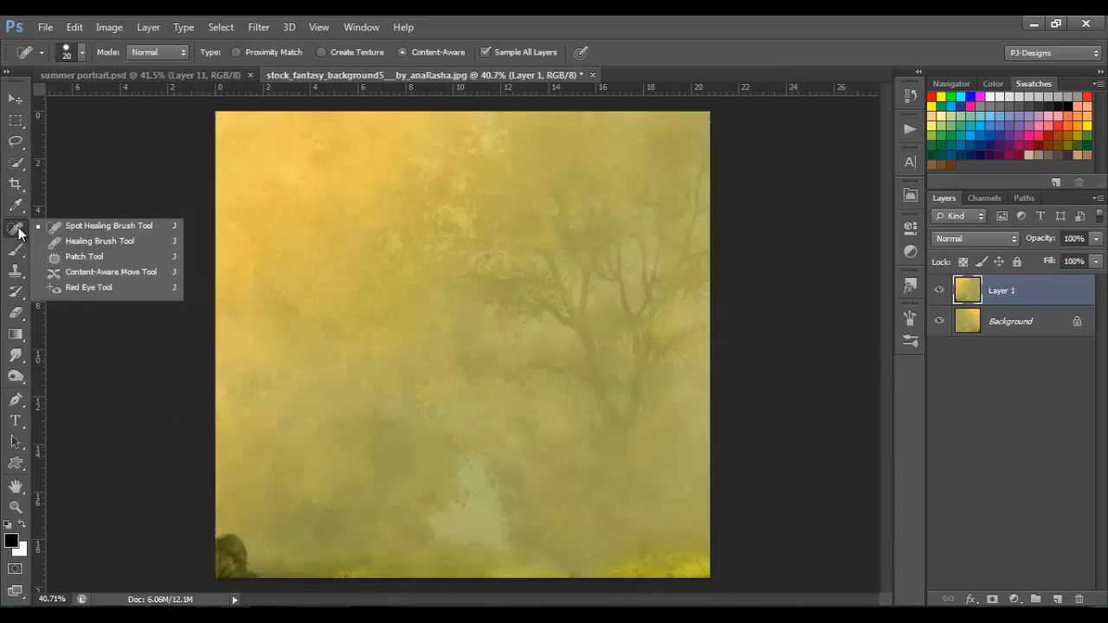
click(18, 230)
key(bracketright)
key(bracketright)
key(bracketright)
key(bracketright)
key(bracketright)
key(bracketright)
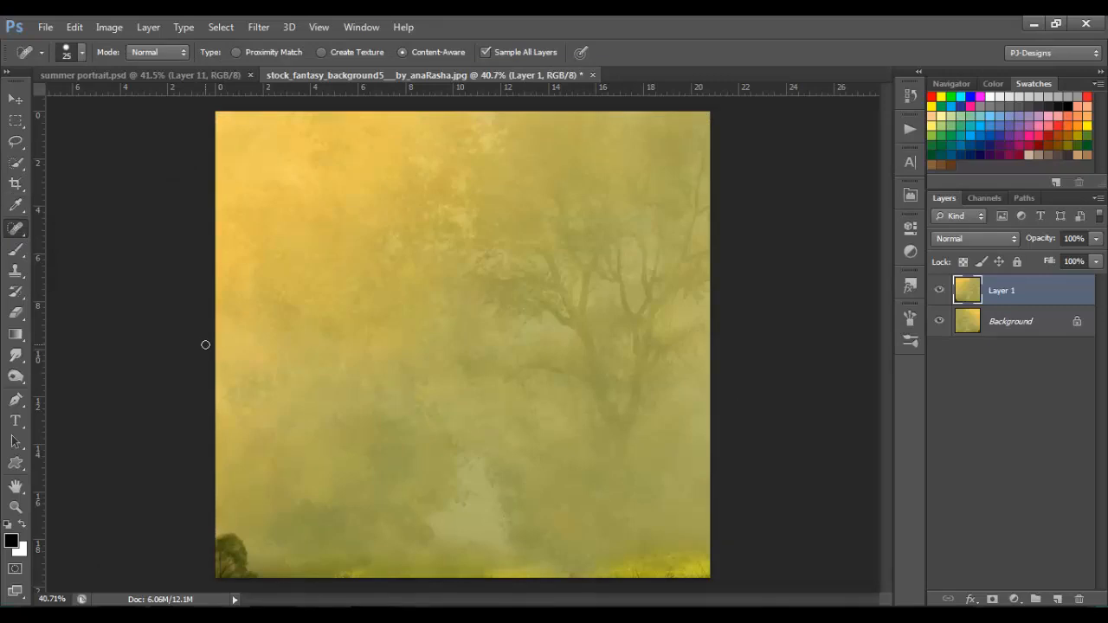
mouse_move(212, 532)
mouse_down()
mouse_move(248, 577)
mouse_move(213, 568)
mouse_up()
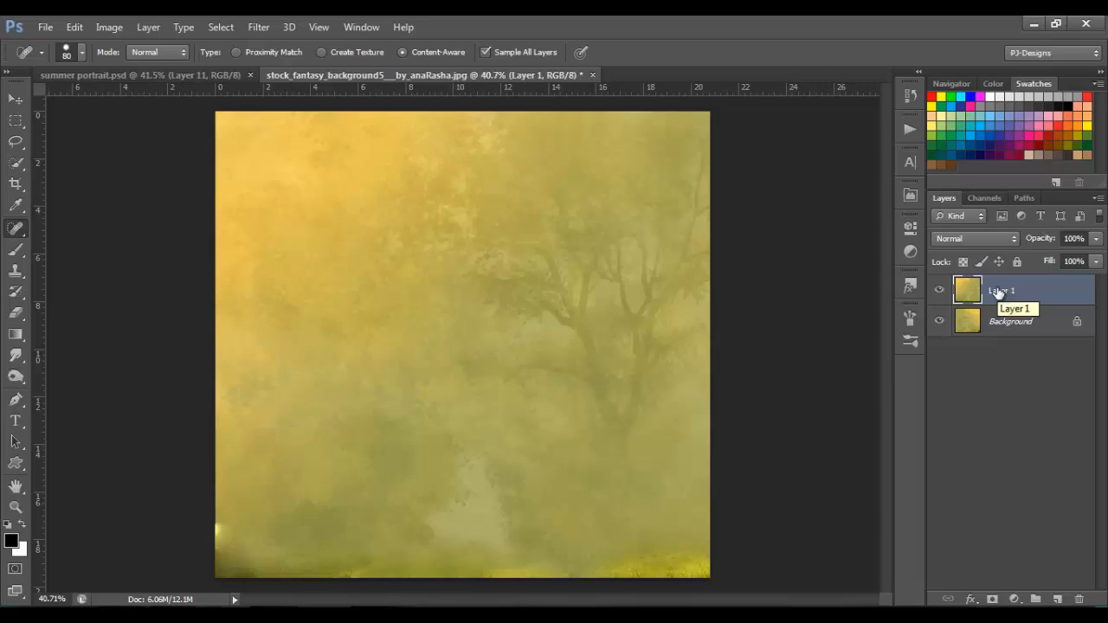
Duplicate Layer 1 twice and set the blend mode of Layer 1 copy to Screen.
key(ctrl+j)
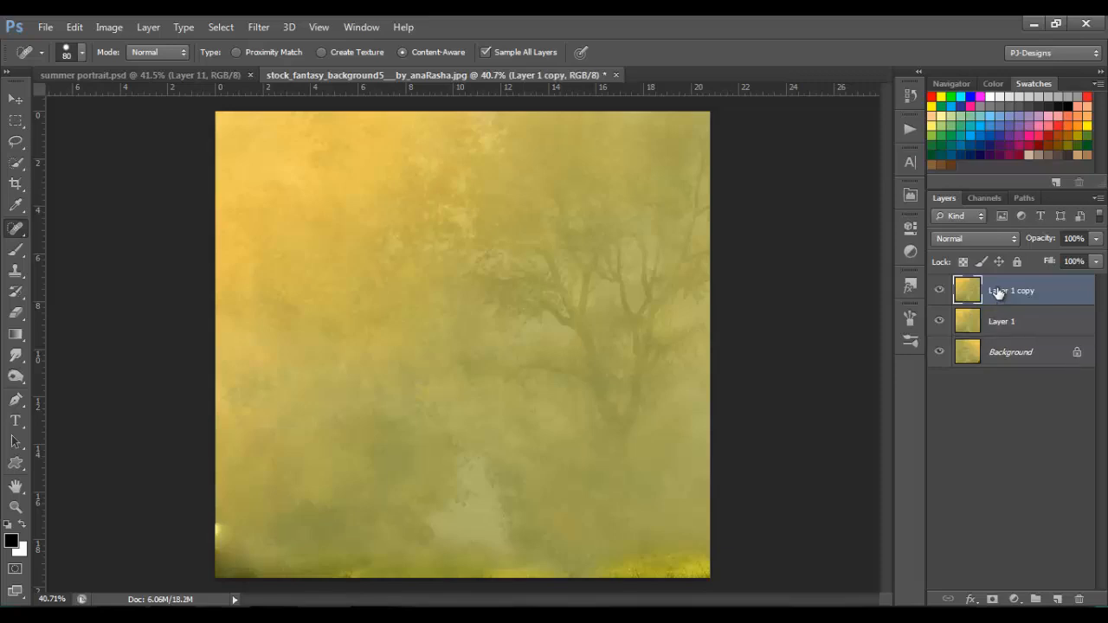
key(ctrl+j)
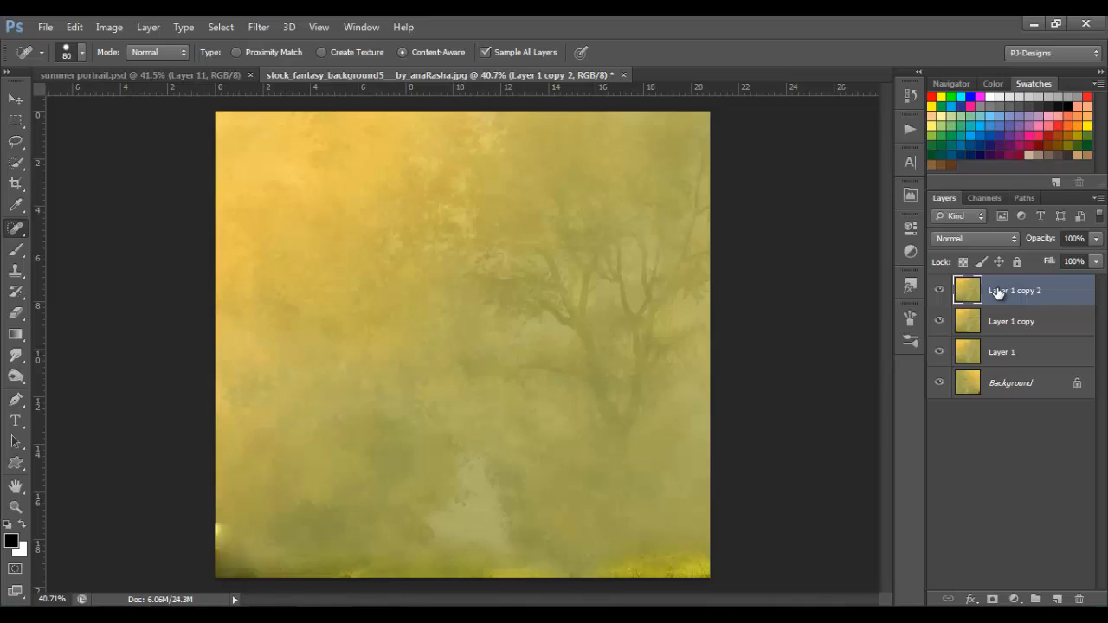
click(1025, 326)
click(1009, 238)
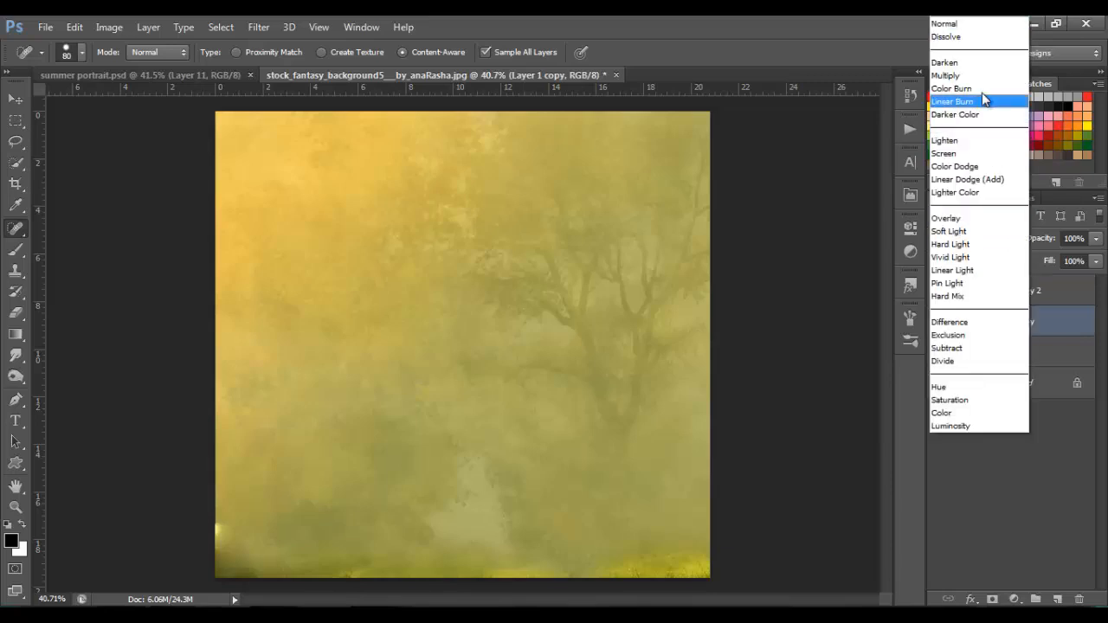
click(979, 154)
Set the blend mode of Layer 1 copy 2 to Multiply and compare the image with that layer hidden and shown.
click(997, 295)
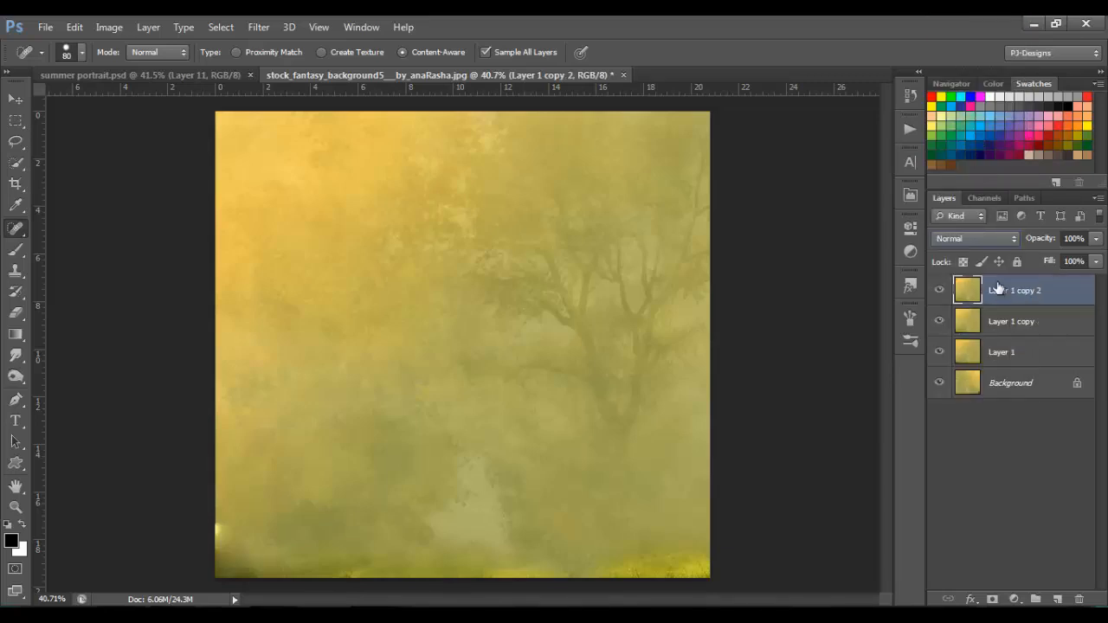
click(998, 237)
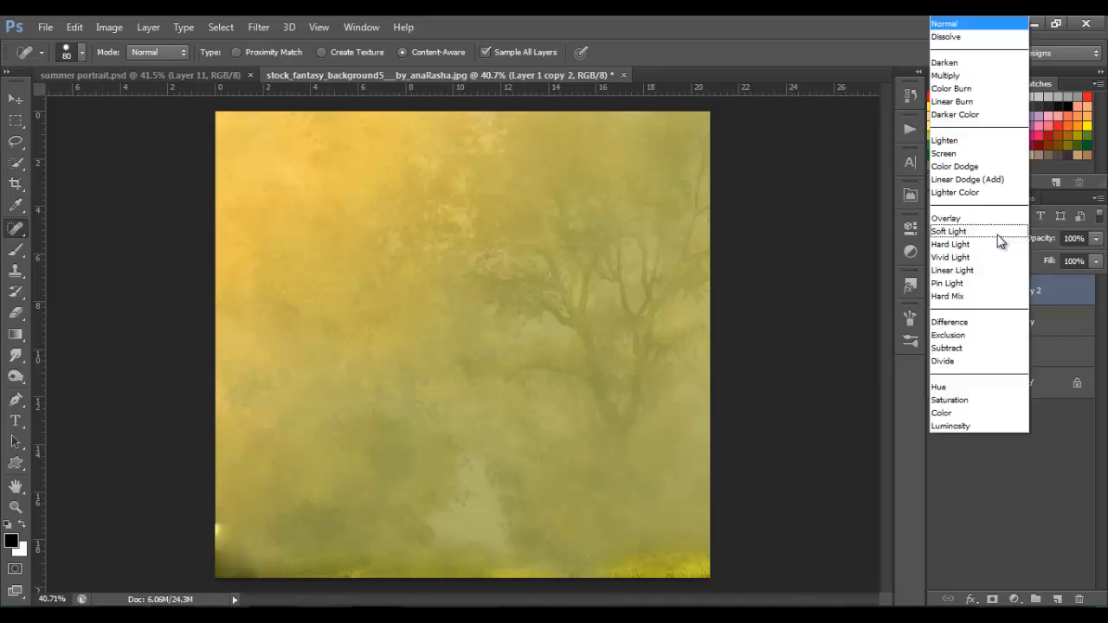
click(984, 78)
click(941, 294)
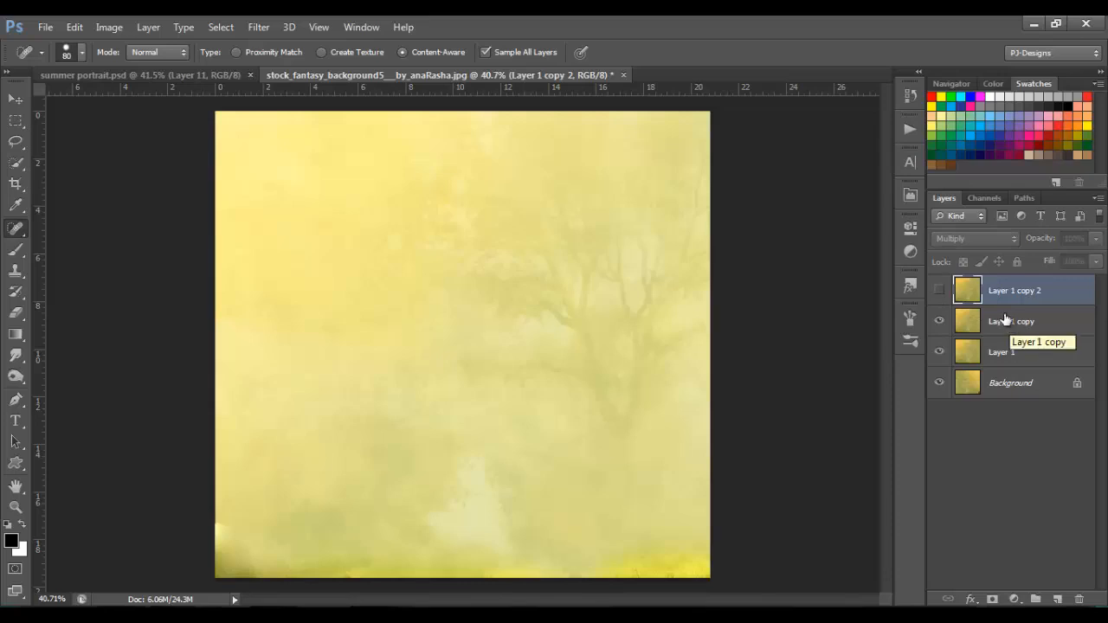
click(940, 296)
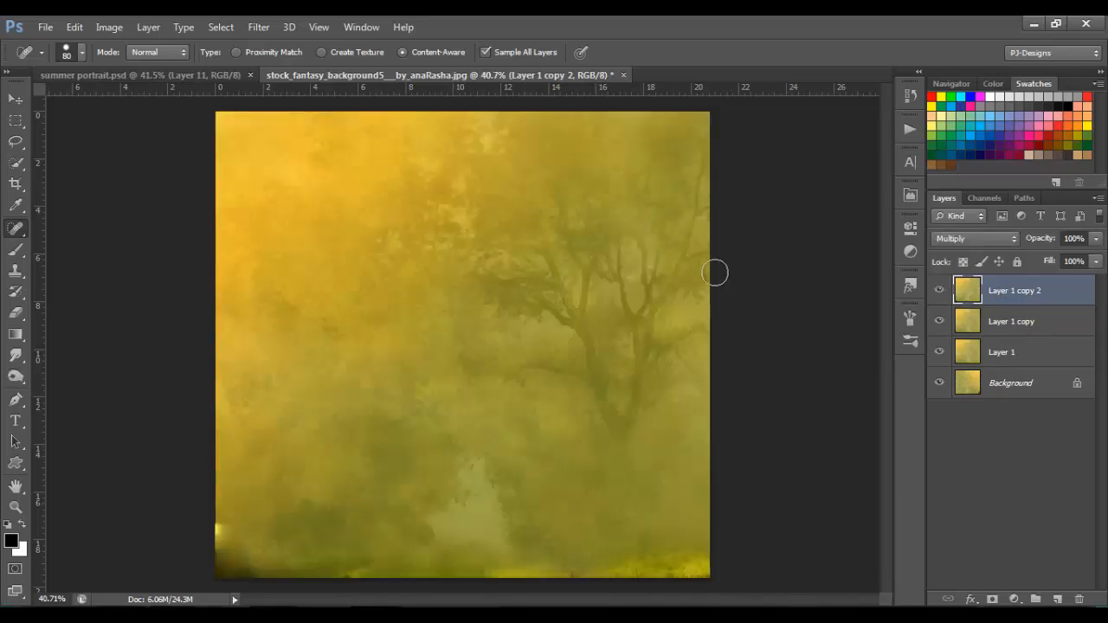
Place the khelek_miriel_stock_4_by_charligal_stock-d4i84on portrait into the background document and move it to the canvas's lower-right corner.
click(15, 99)
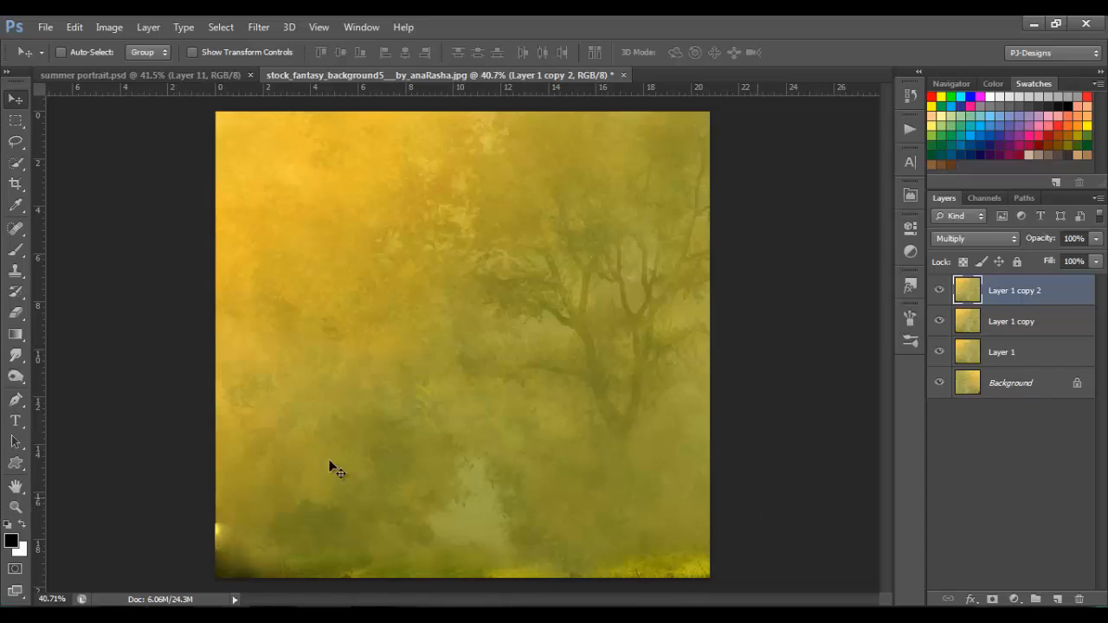
click(176, 615)
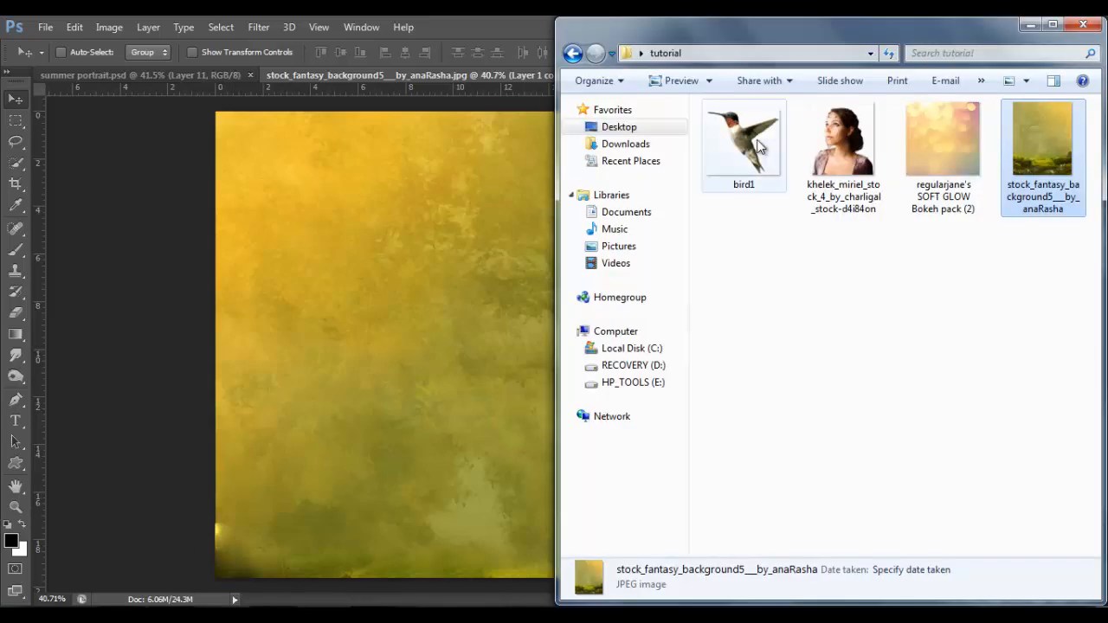
drag(830, 138, 469, 377)
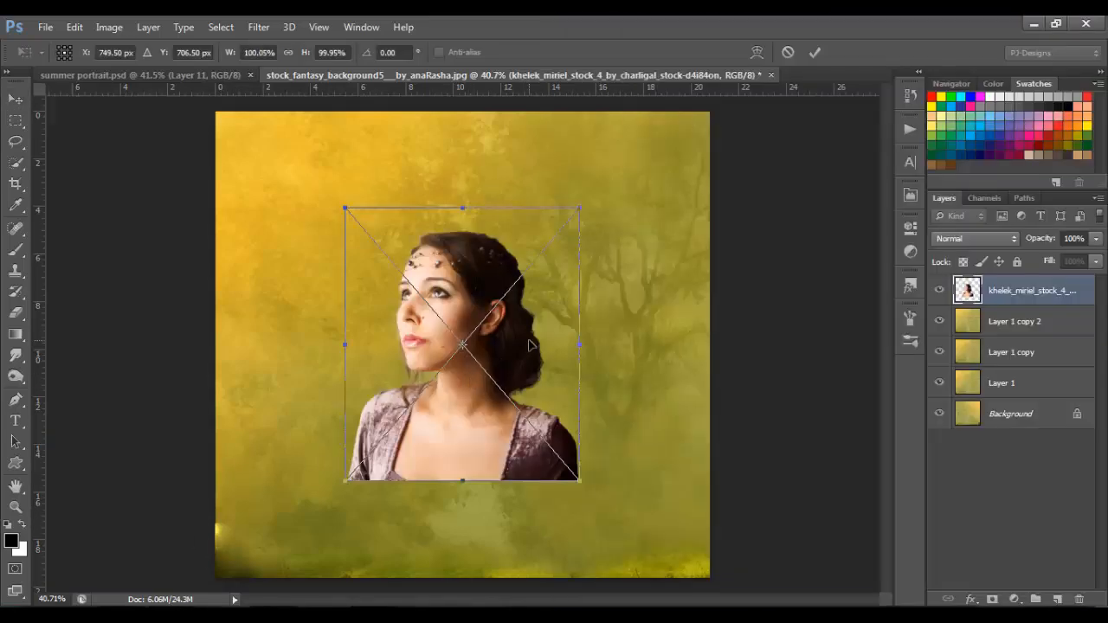
drag(546, 353, 675, 450)
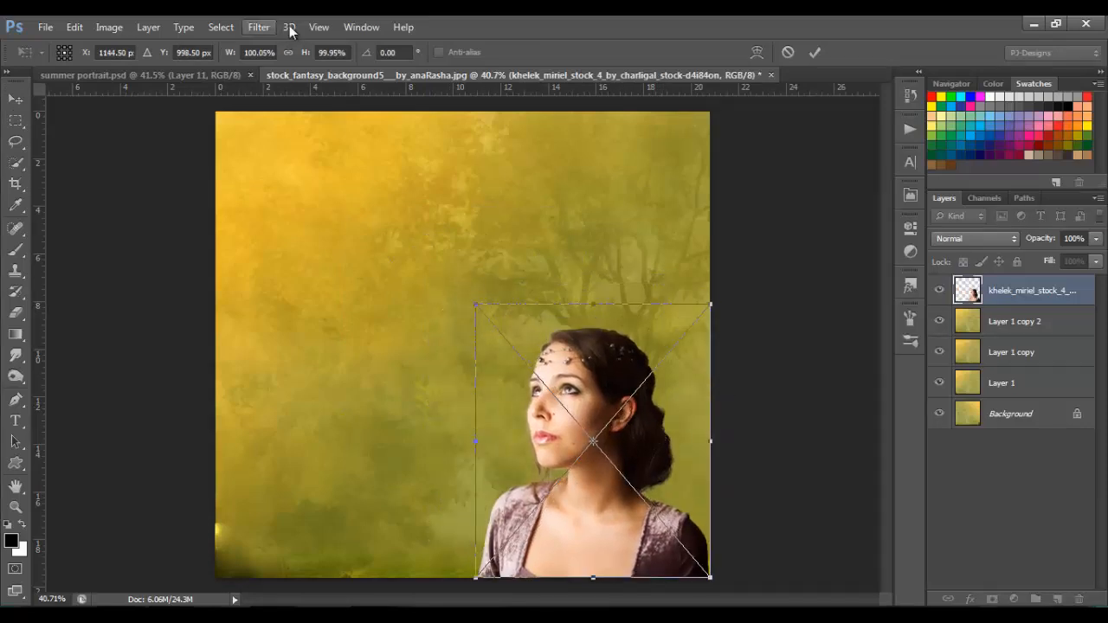
Scale the placed portrait proportionally to about 155.64%, shift it slightly past the canvas's right edge and commit the placement.
click(289, 52)
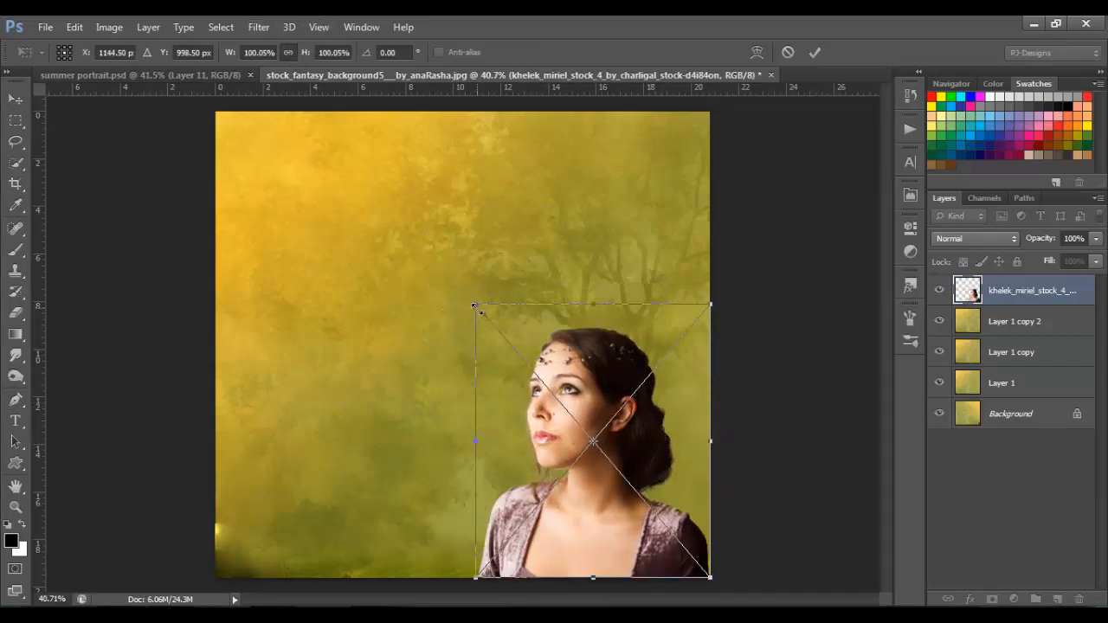
drag(476, 306, 346, 154)
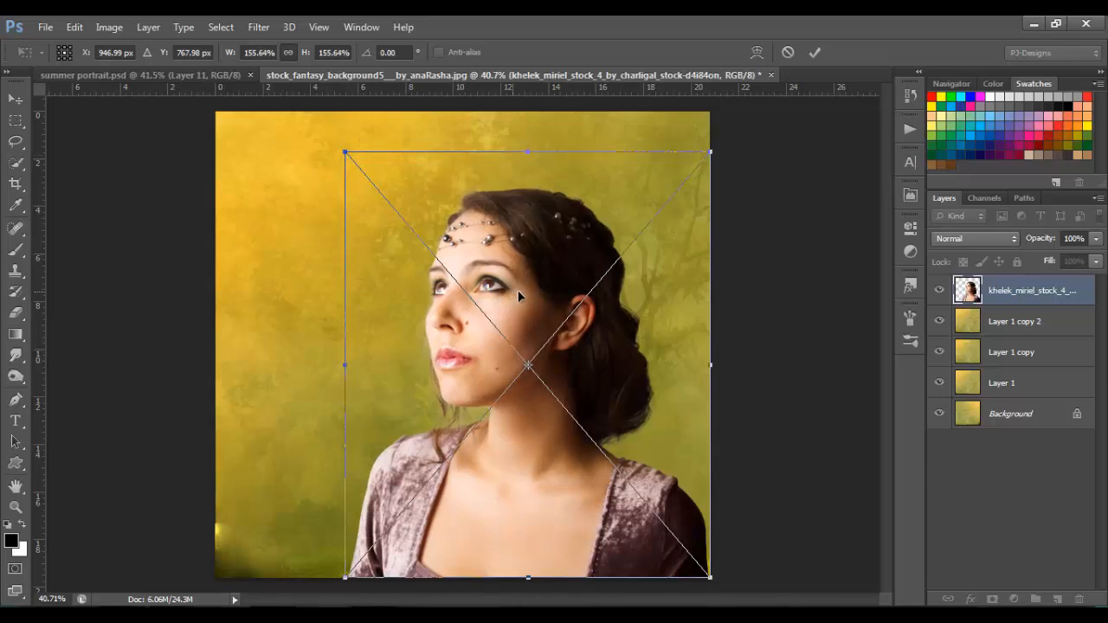
drag(519, 296, 535, 299)
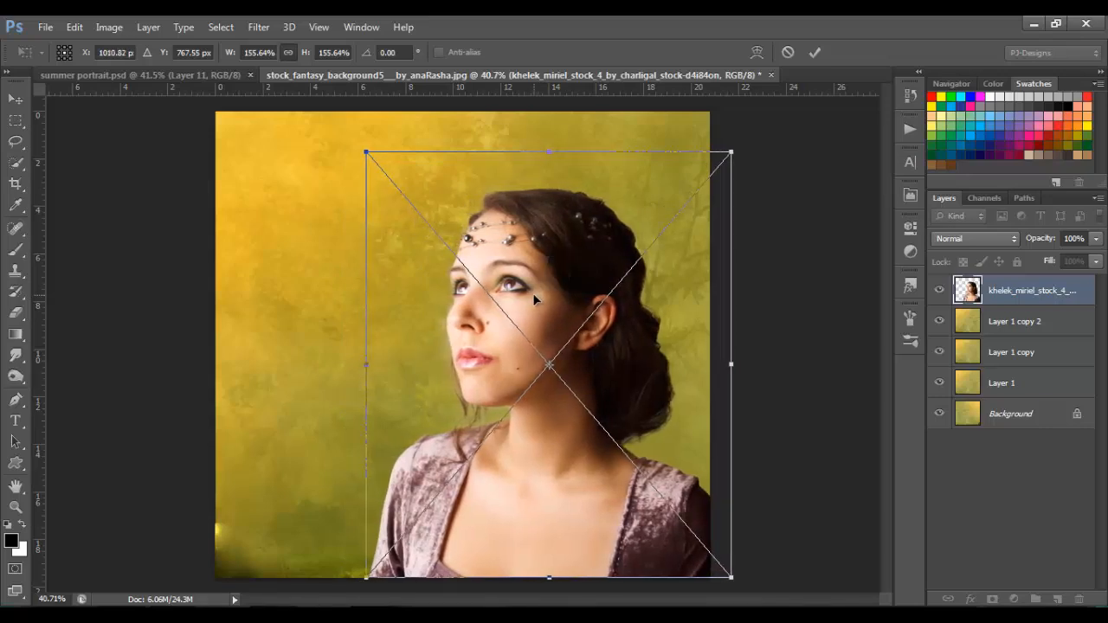
key(shift+alt+m)
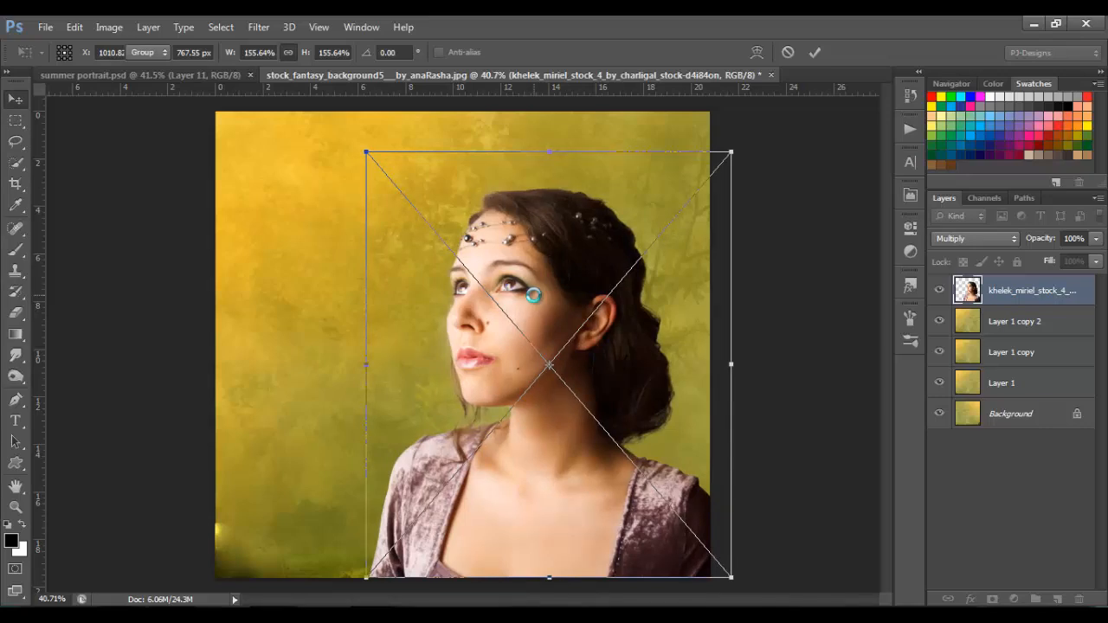
key(Return)
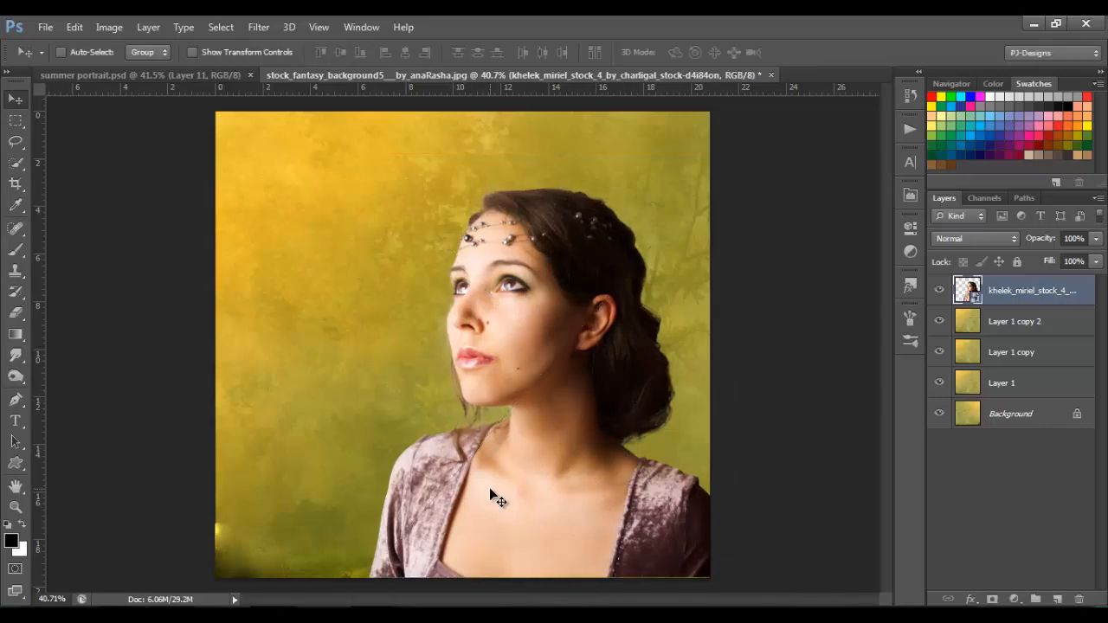
Rasterize the khelek_miriel_stock_4 portrait layer.
key(ctrl+plus)
key(ctrl+plus)
key(ctrl+plus)
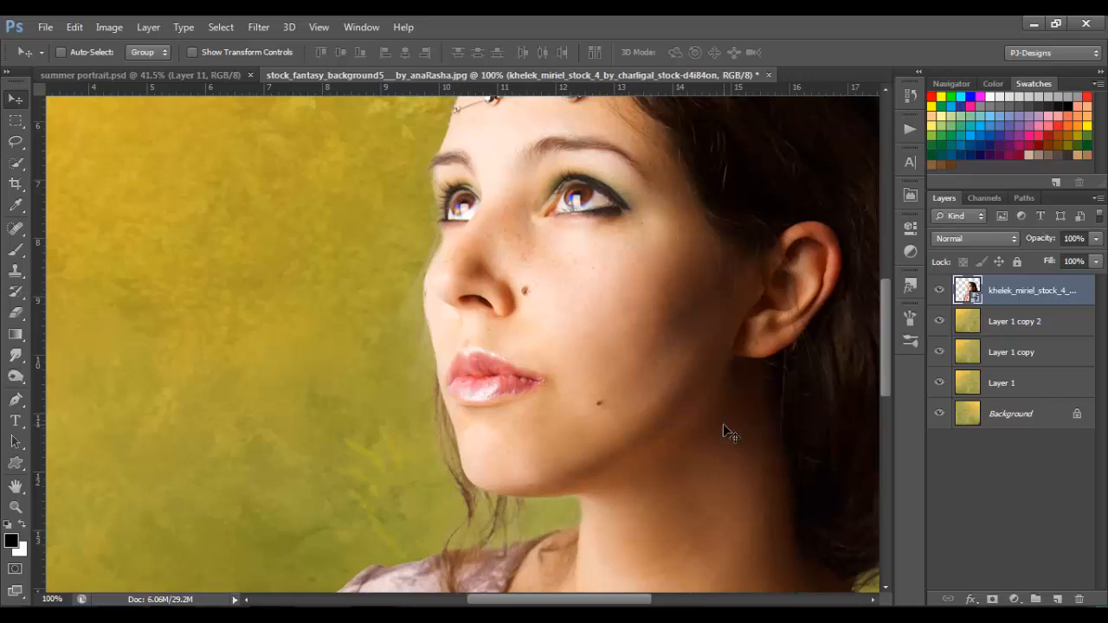
right_click(1063, 286)
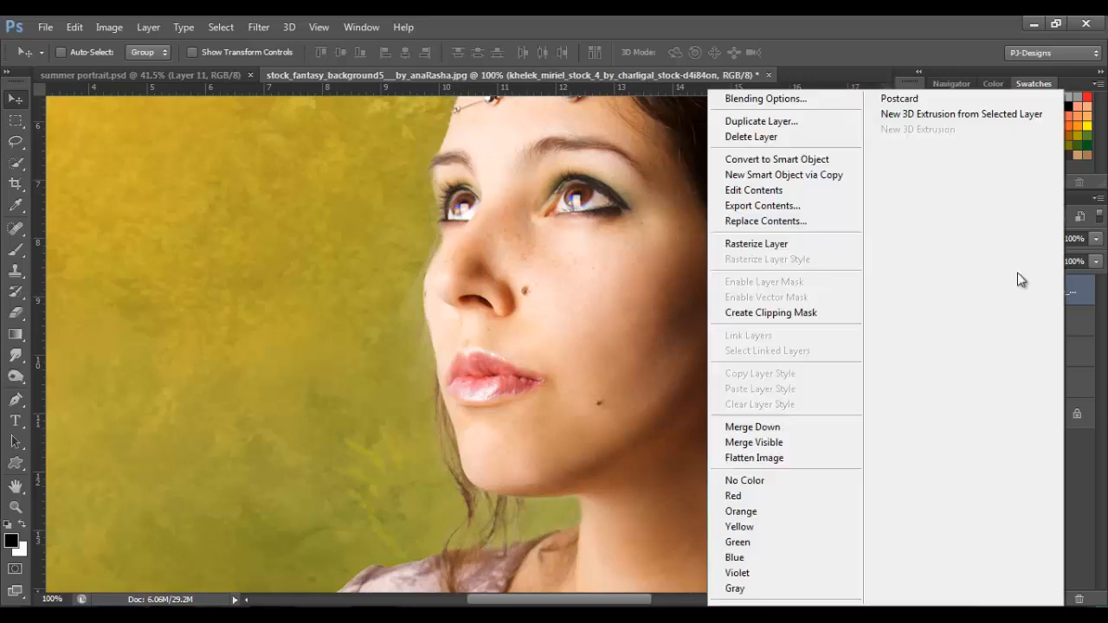
click(840, 244)
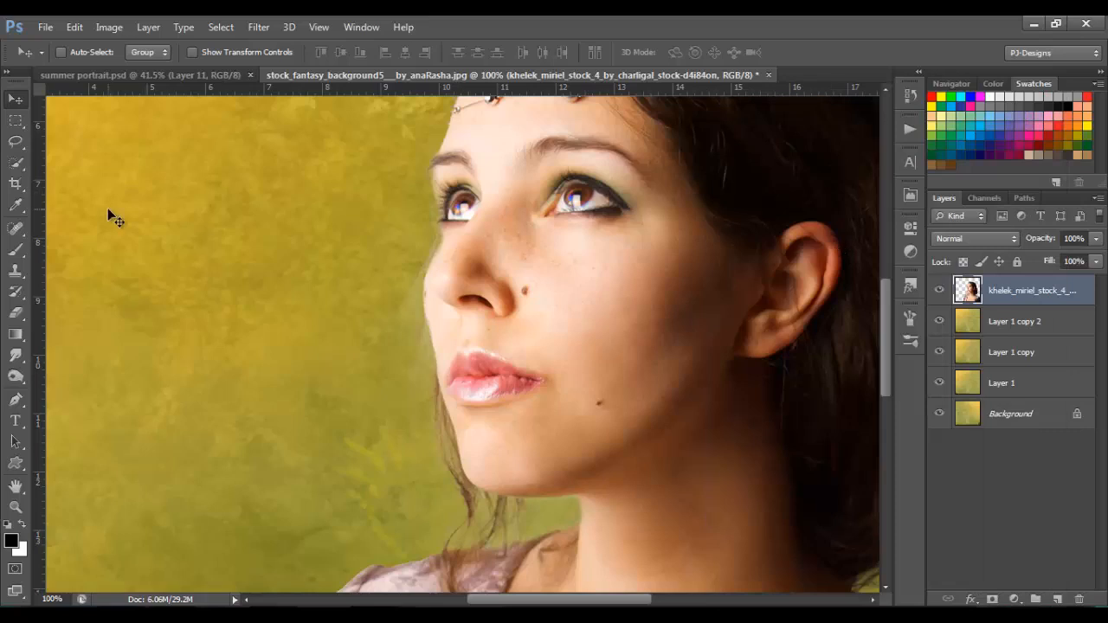
Remove the moles beside the nostril and on the cheek using the Spot Healing Brush at size 15 with Content-Aware.
click(19, 230)
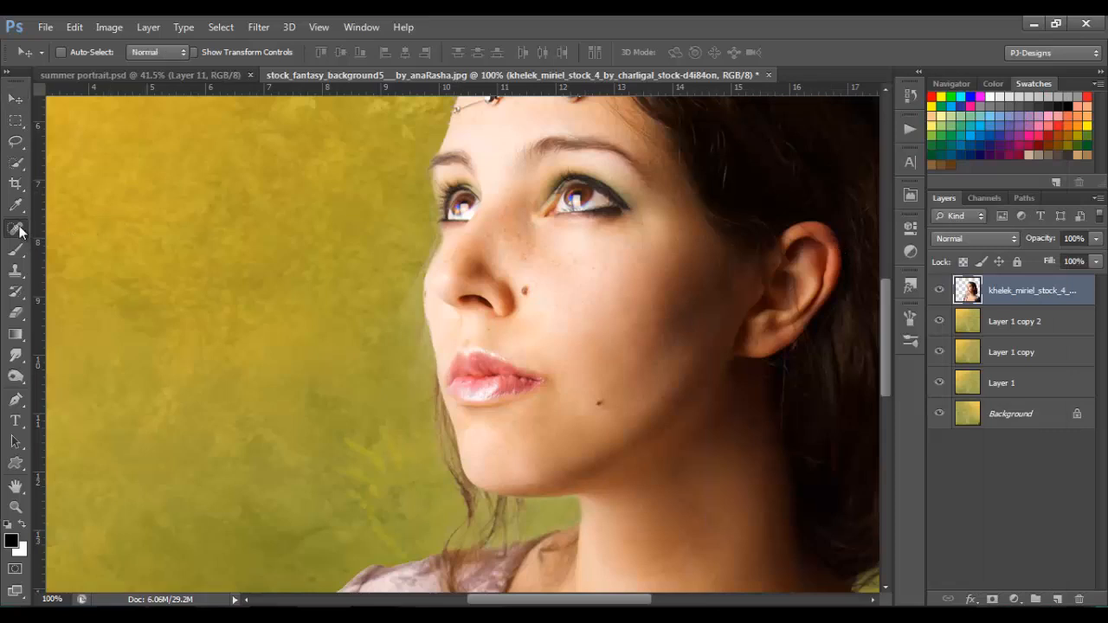
key(bracketleft)
key(bracketleft)
key(bracketleft)
key(bracketleft)
key(bracketleft)
key(bracketleft)
key(bracketleft)
key(bracketleft)
key(bracketleft)
key(bracketleft)
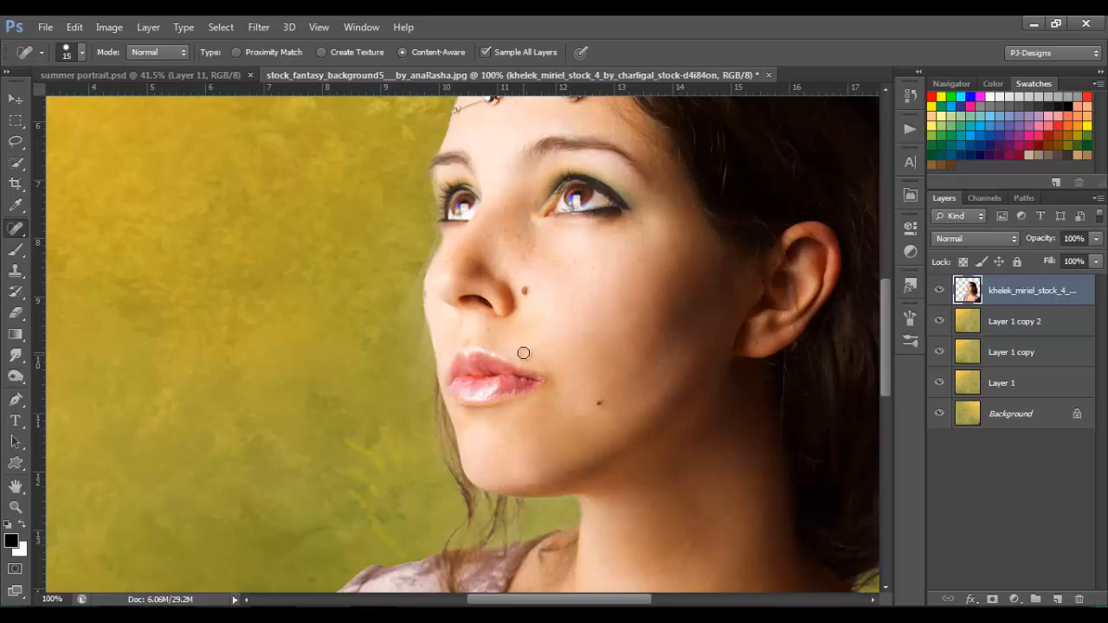
click(525, 293)
click(600, 404)
drag(664, 322, 689, 391)
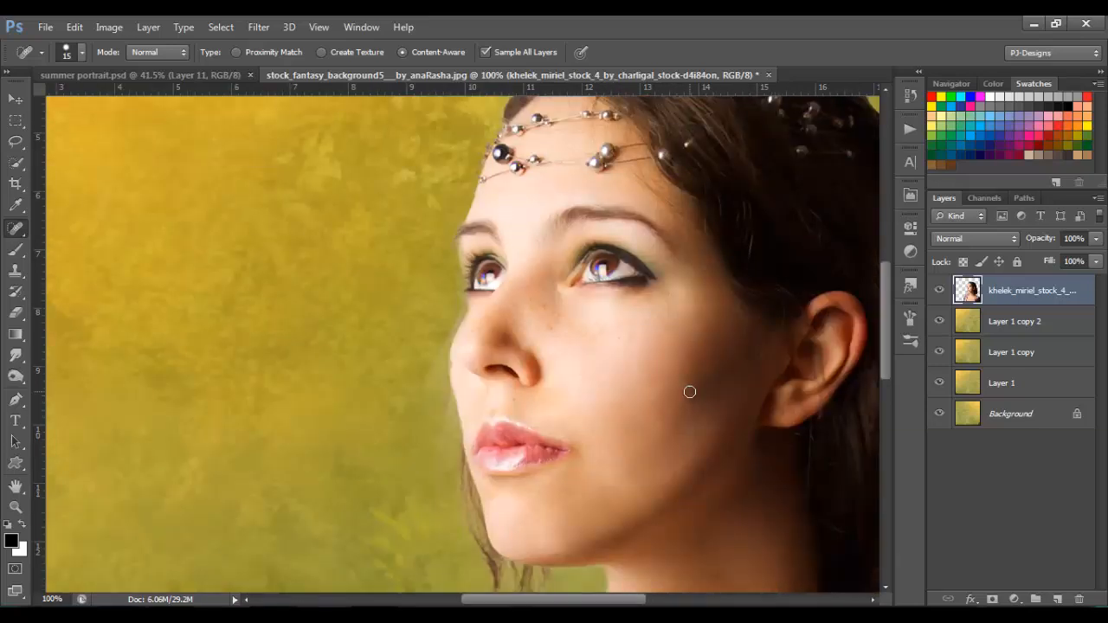
key(ctrl+0)
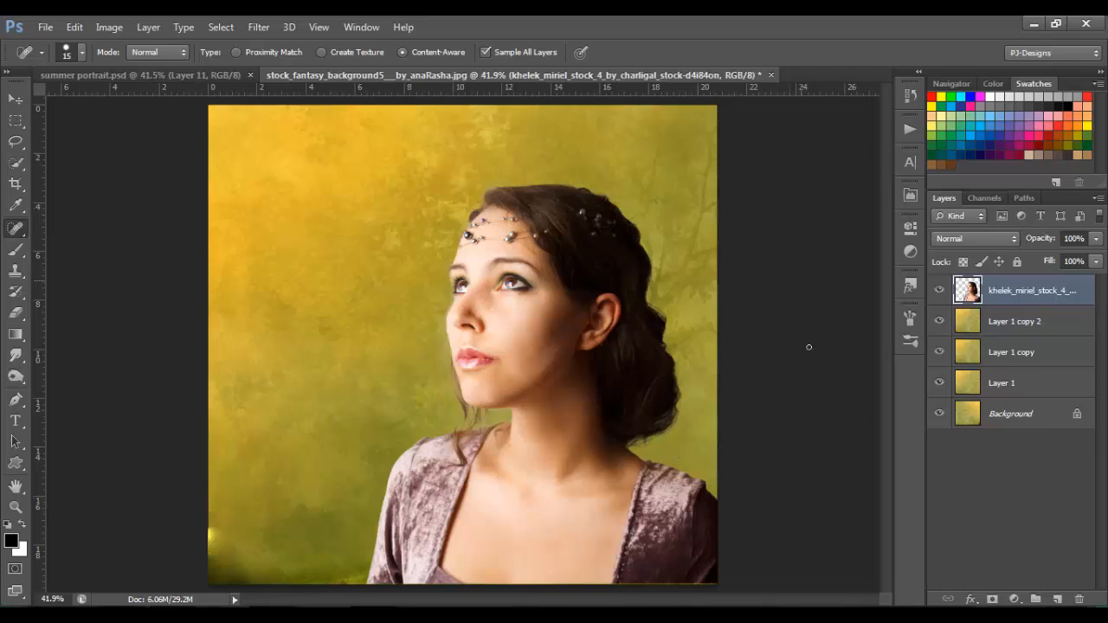
Add a Hue/Saturation adjustment clipped to the portrait layer with Saturation -18 and Lightness -8.
click(1015, 599)
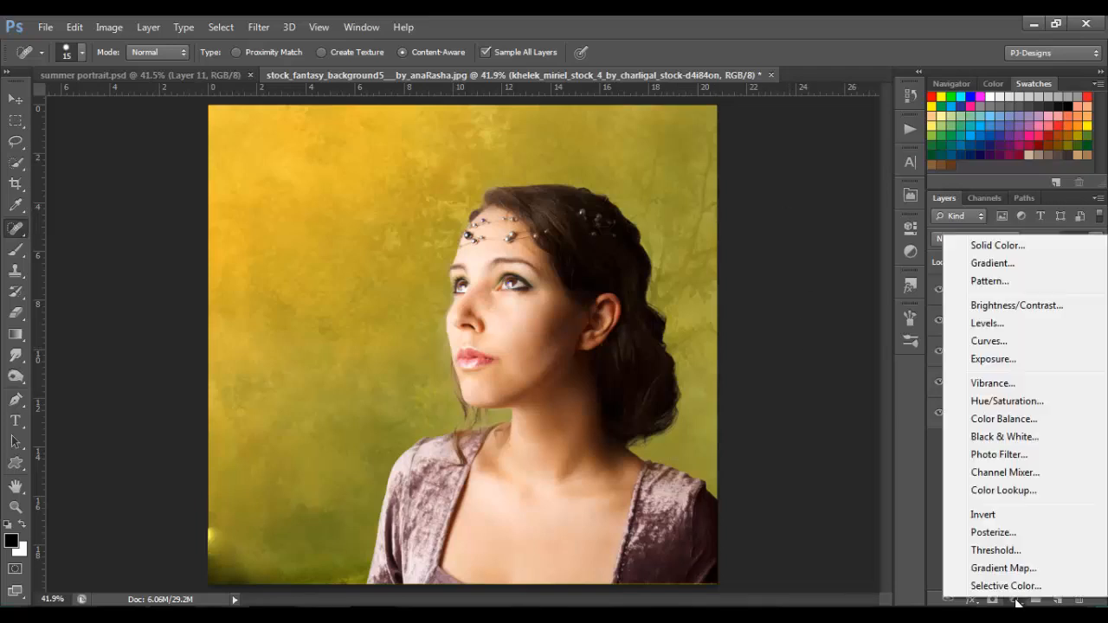
click(1015, 402)
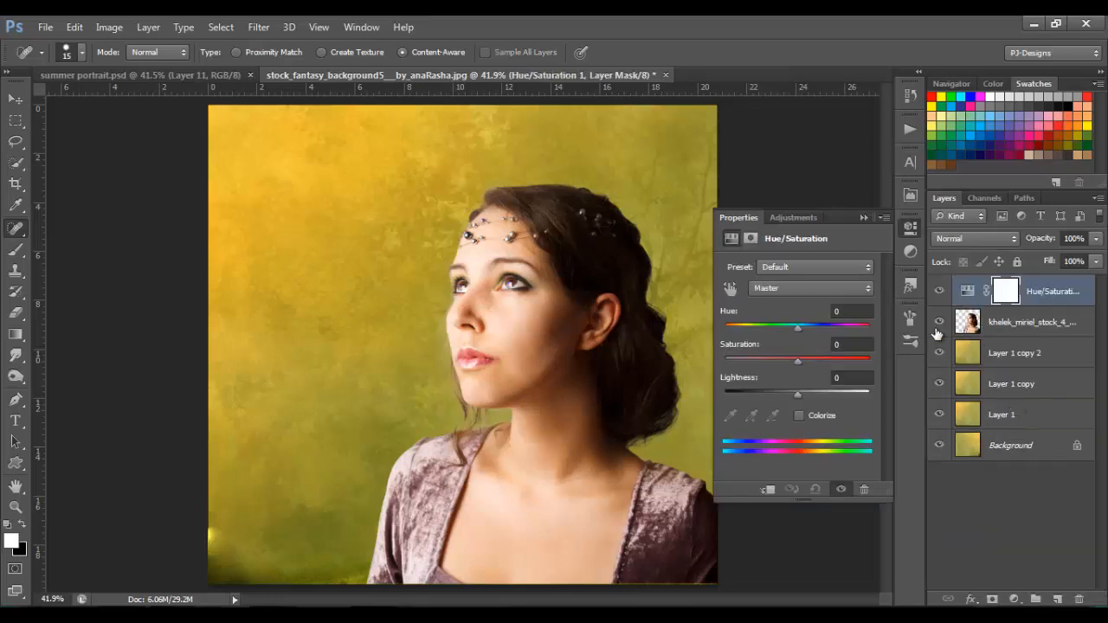
click(849, 344)
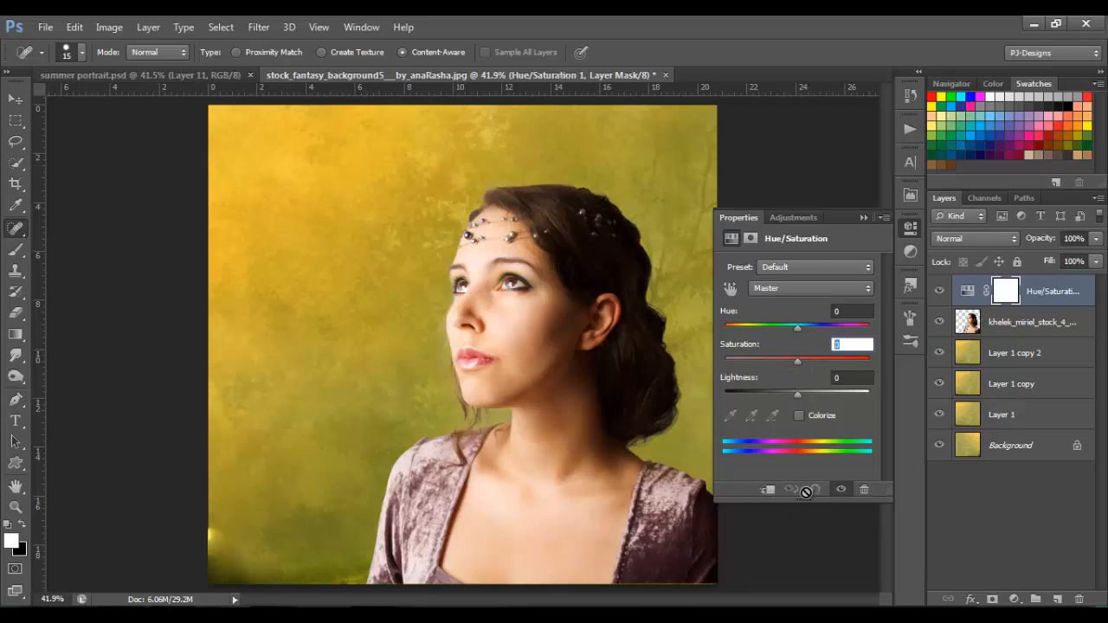
click(768, 491)
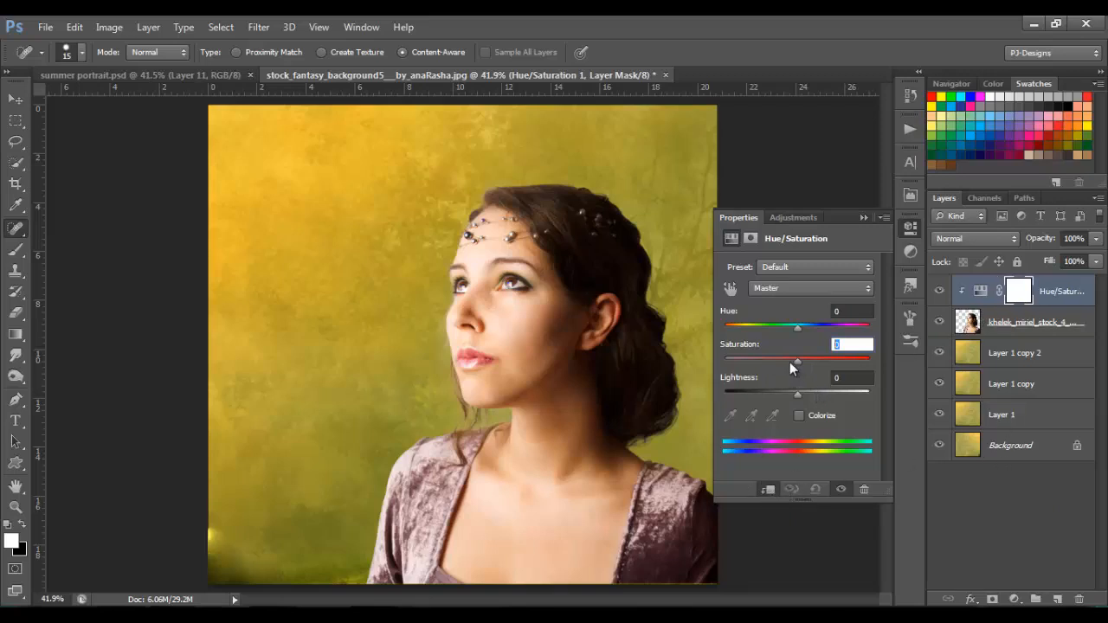
text(-18)
click(844, 378)
text(-8)
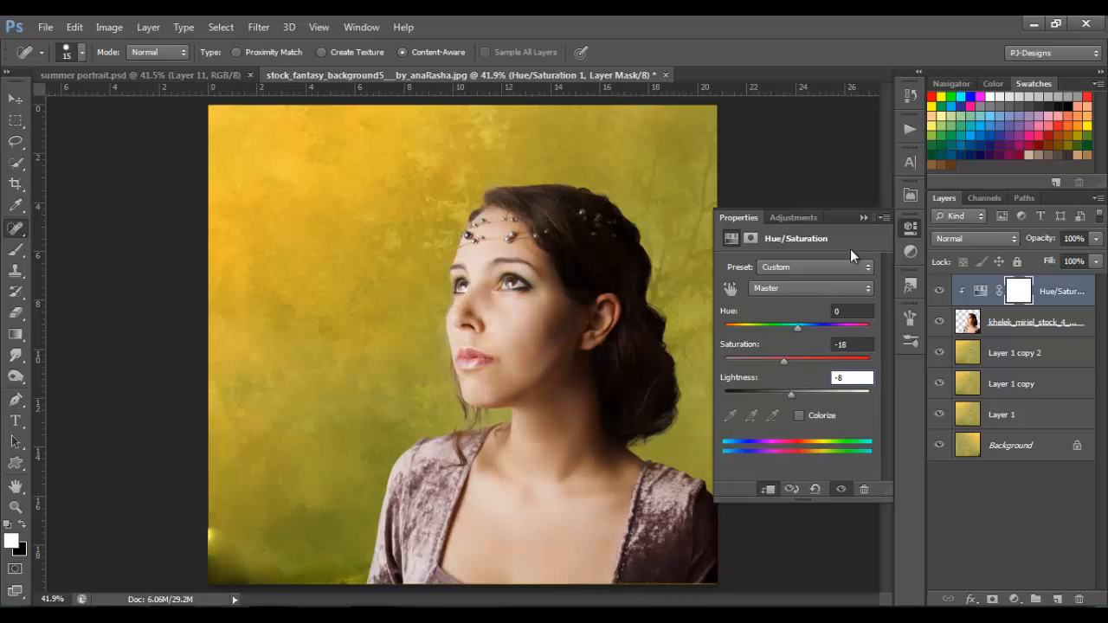
click(863, 218)
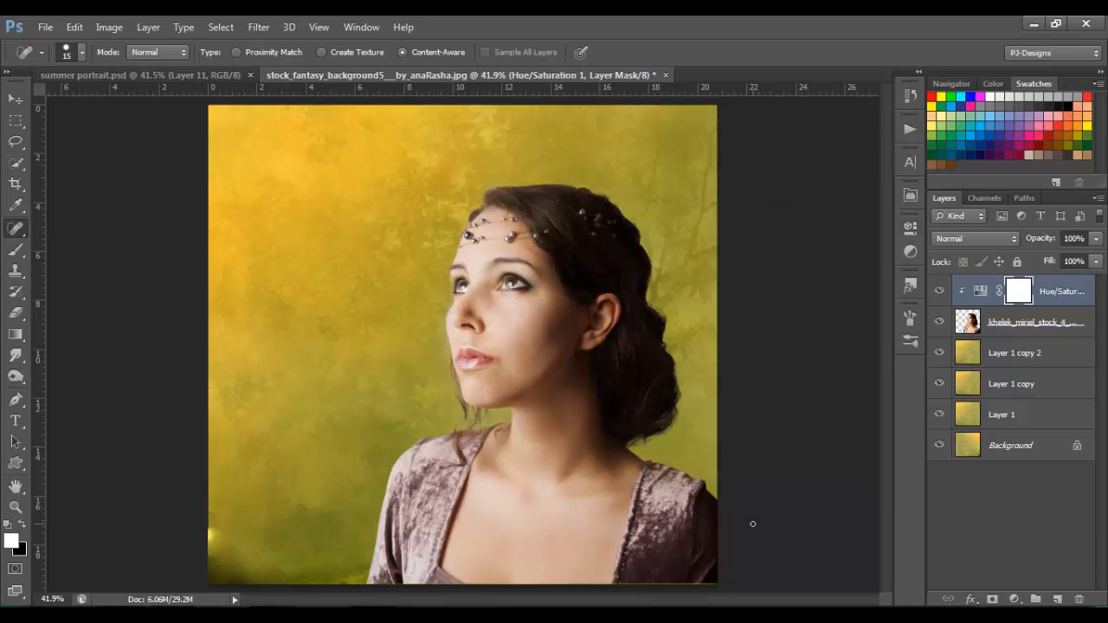
Add a Color Balance adjustment clipped to the portrait, setting the midtones to Cyan/Red 11 and Magenta/Green 7.
click(1016, 599)
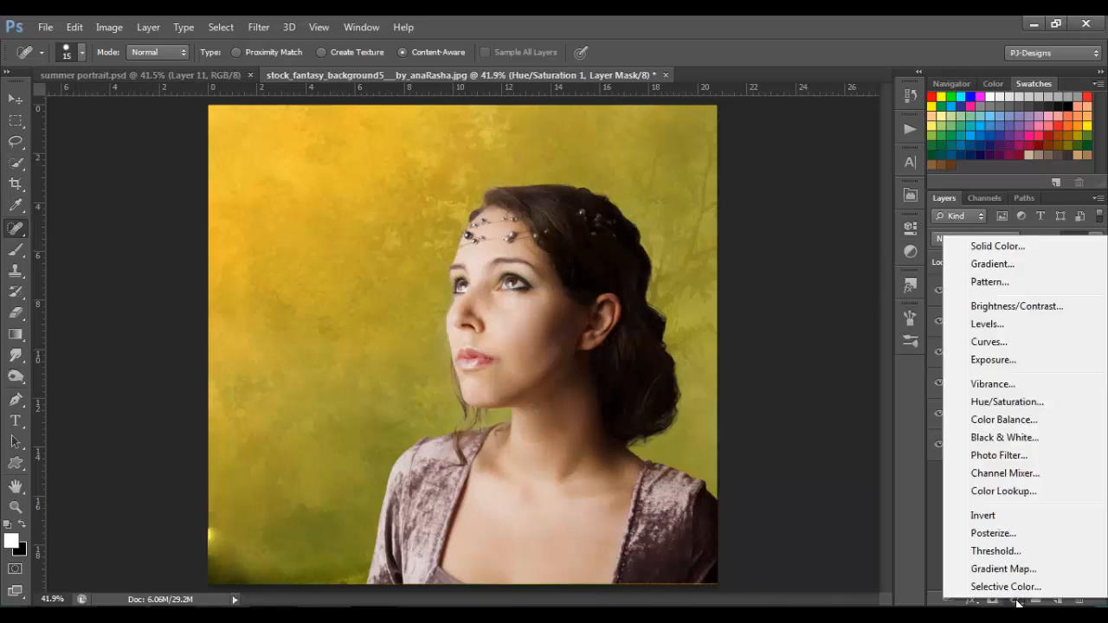
click(1019, 420)
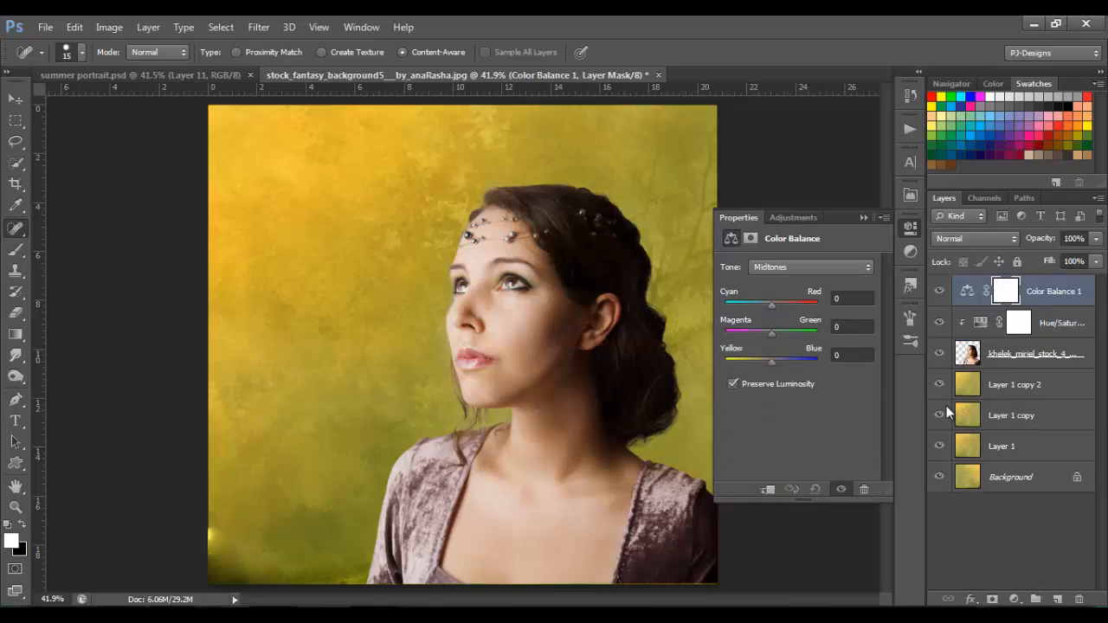
click(768, 490)
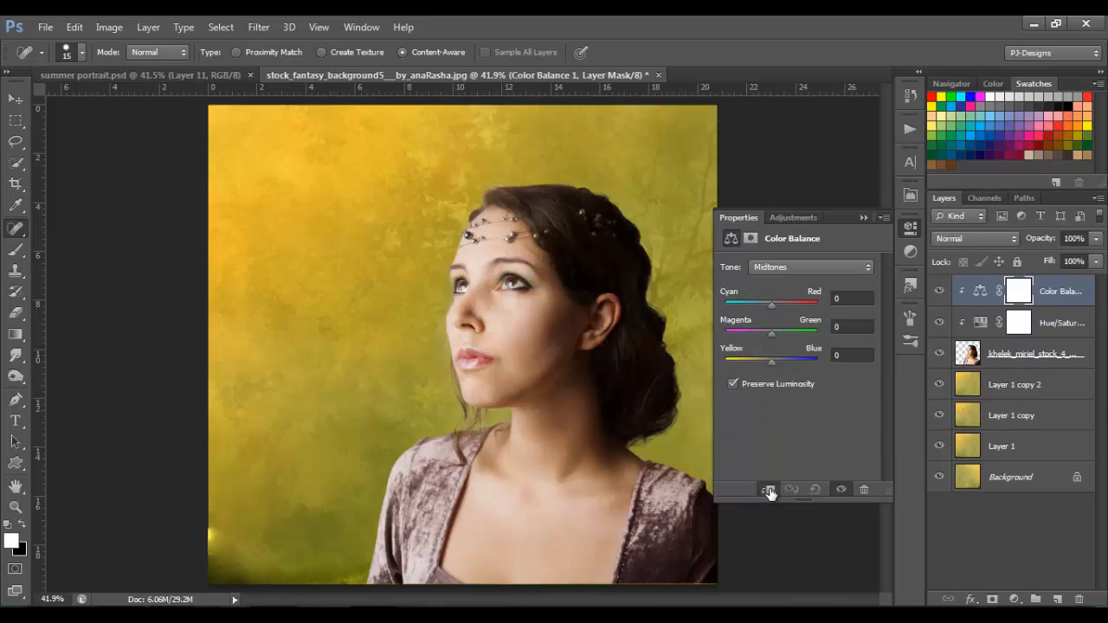
click(846, 297)
text(11)
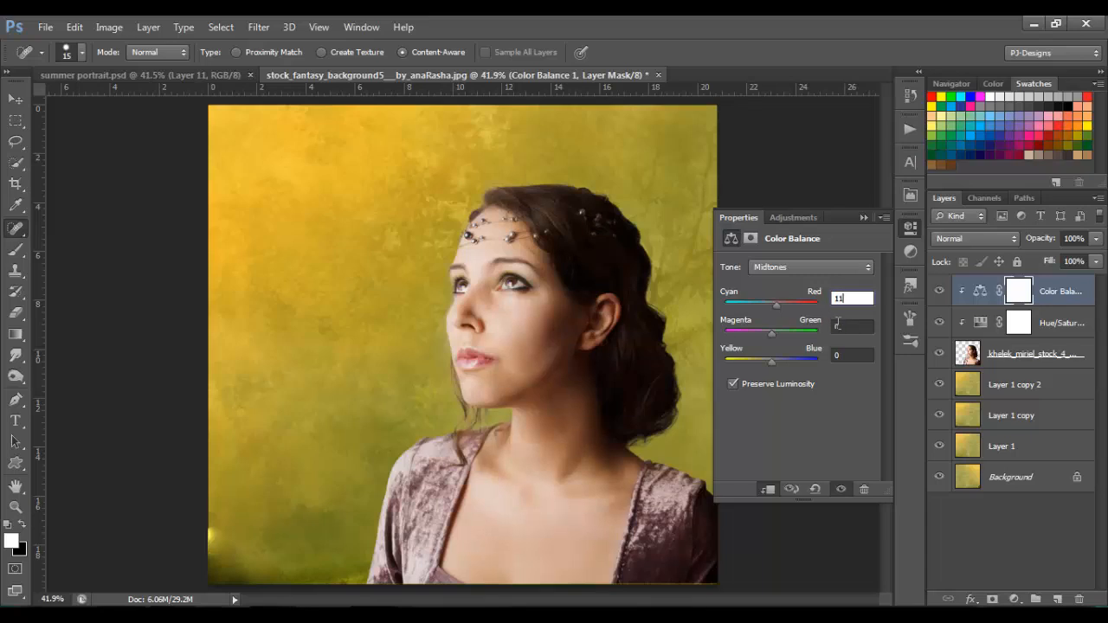
click(834, 327)
text(7)
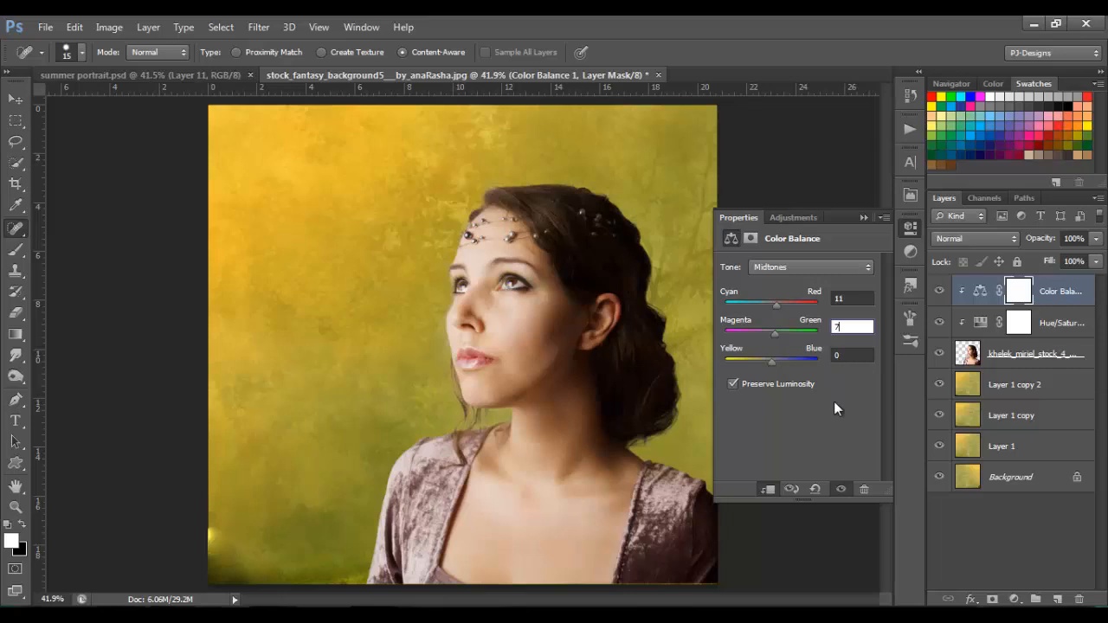
Set the Color Balance shadows to Cyan/Red 14, Magenta/Green 7 and Yellow/Blue -16.
click(869, 267)
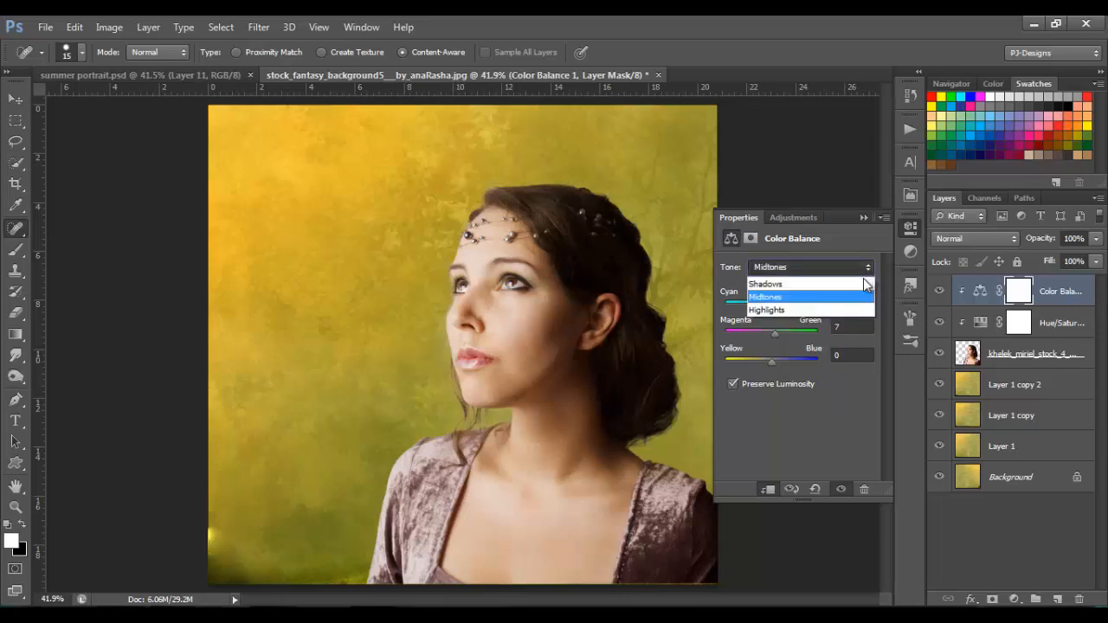
click(867, 282)
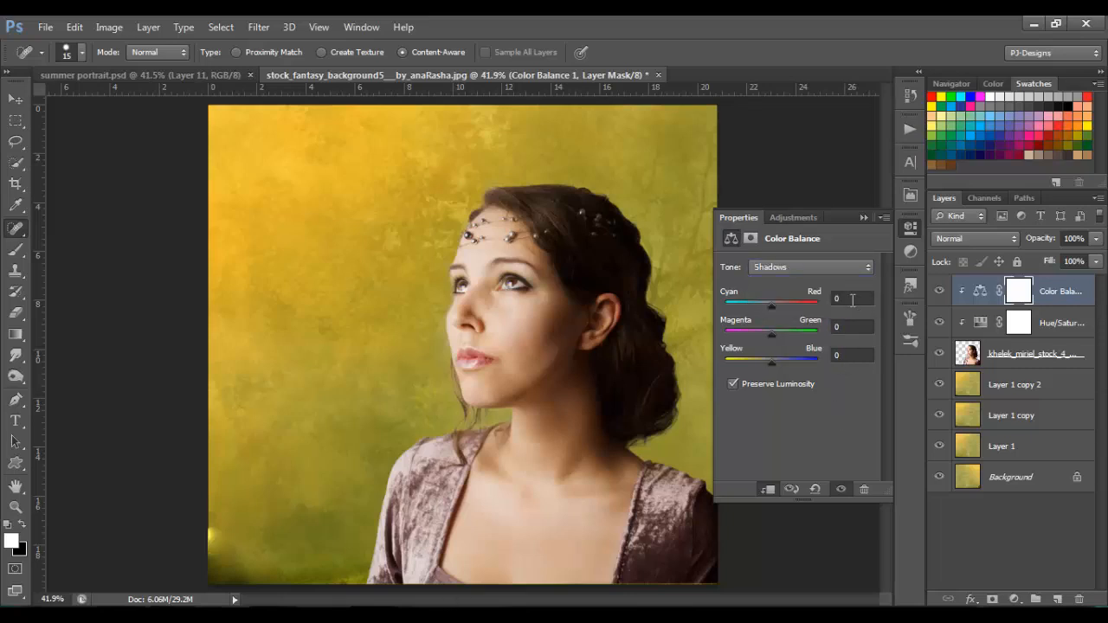
click(854, 298)
text(14)
key(Tab)
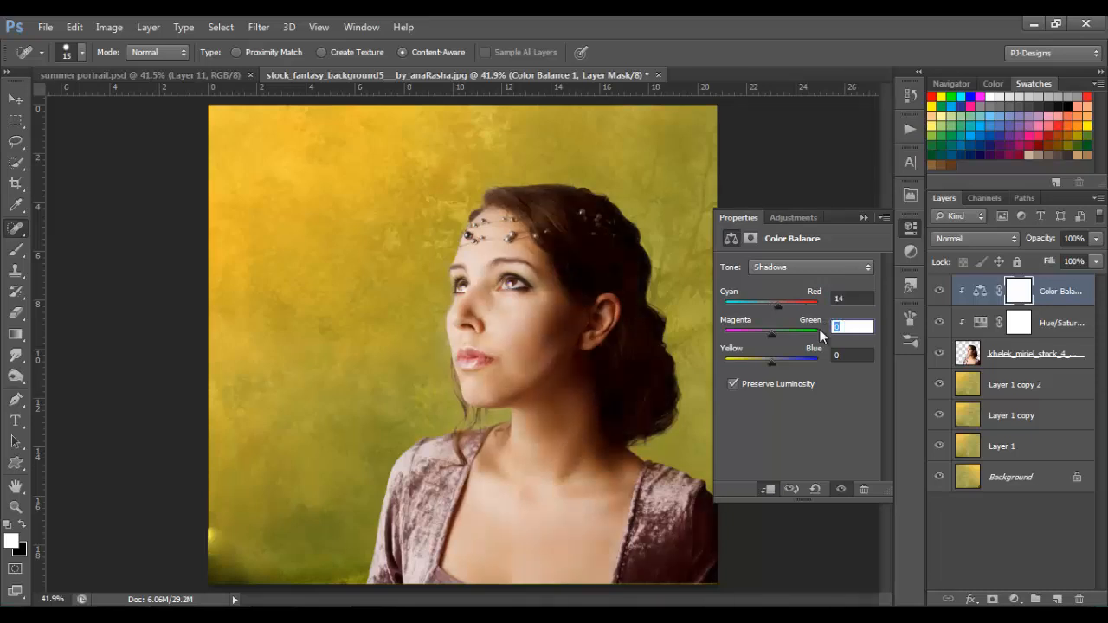
text(7)
key(Tab)
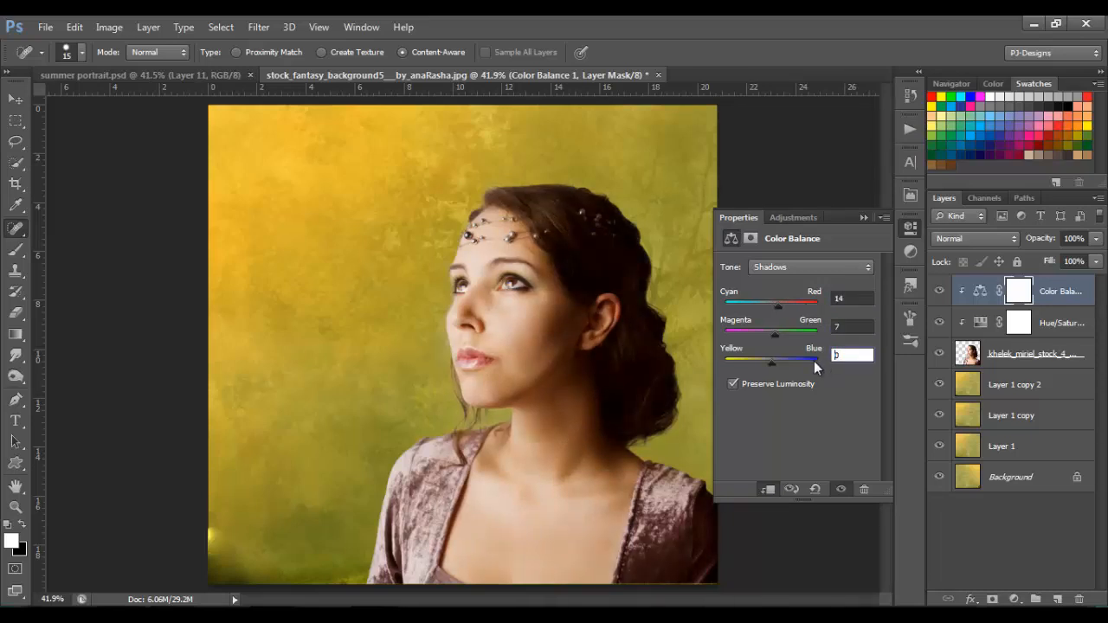
click(829, 355)
text(-16)
Set the Color Balance highlights to Cyan/Red 10, Magenta/Green 5 and Yellow/Blue -5.
click(858, 267)
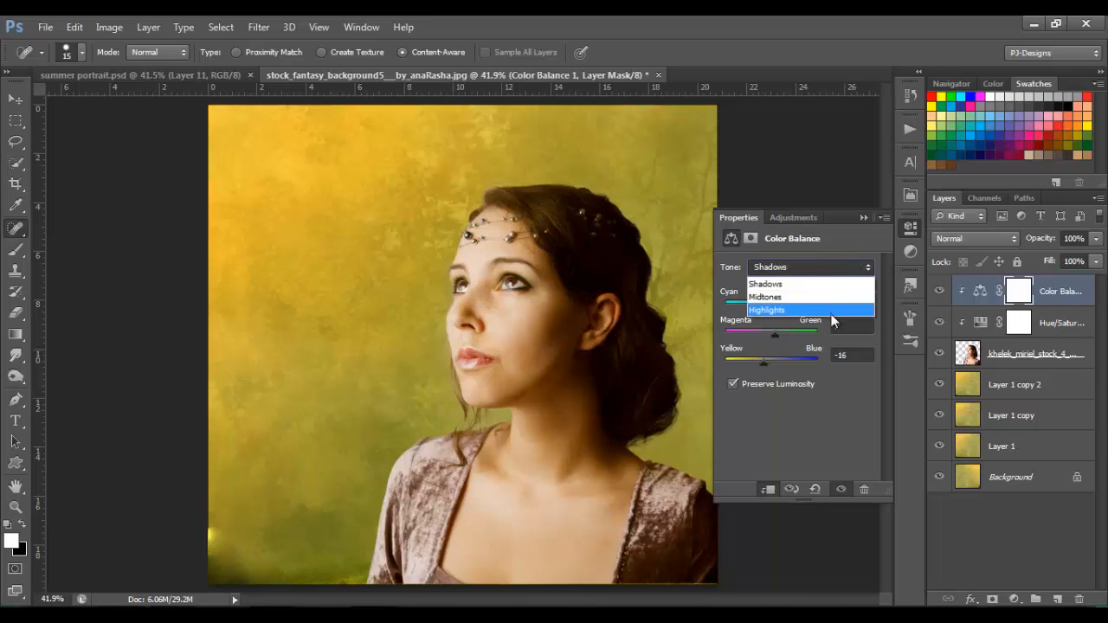
click(833, 313)
click(830, 298)
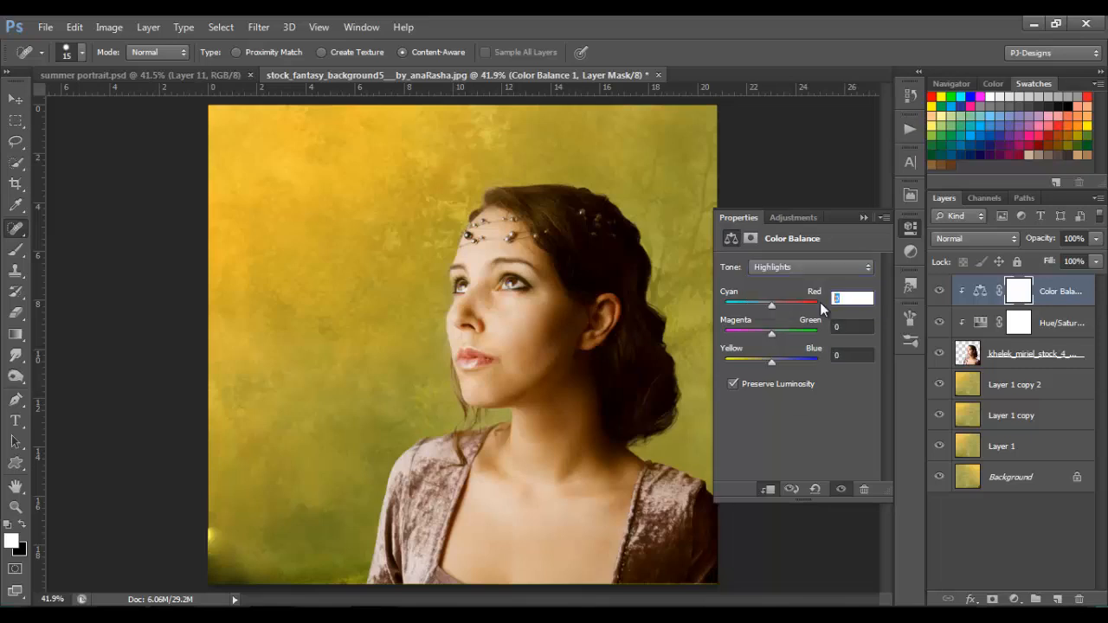
text(10)
key(Tab)
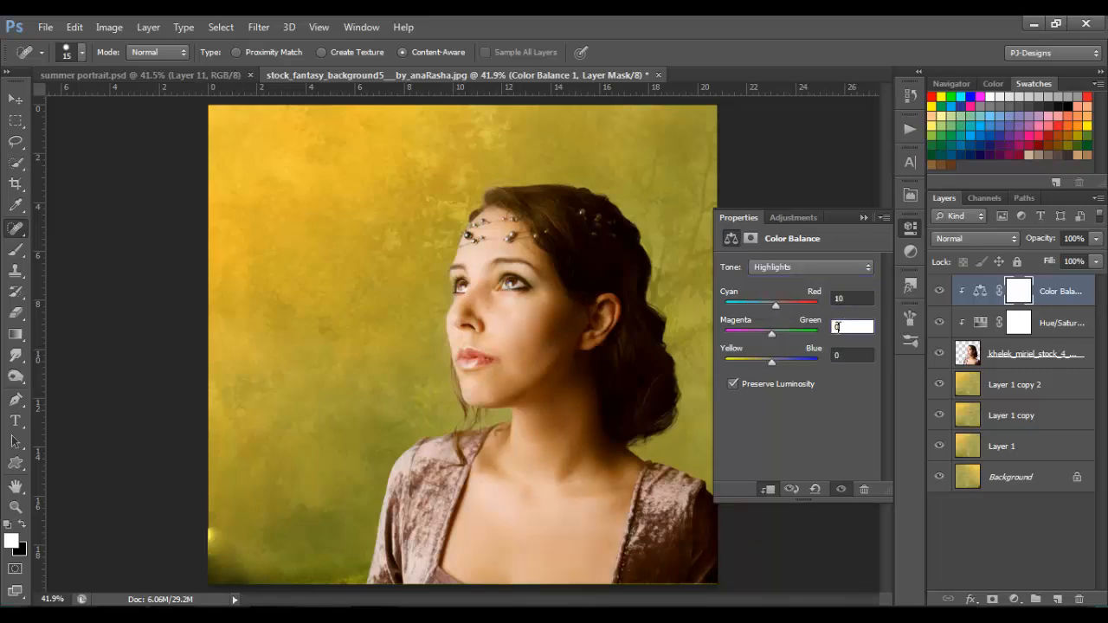
text(5)
key(Tab)
text(-)
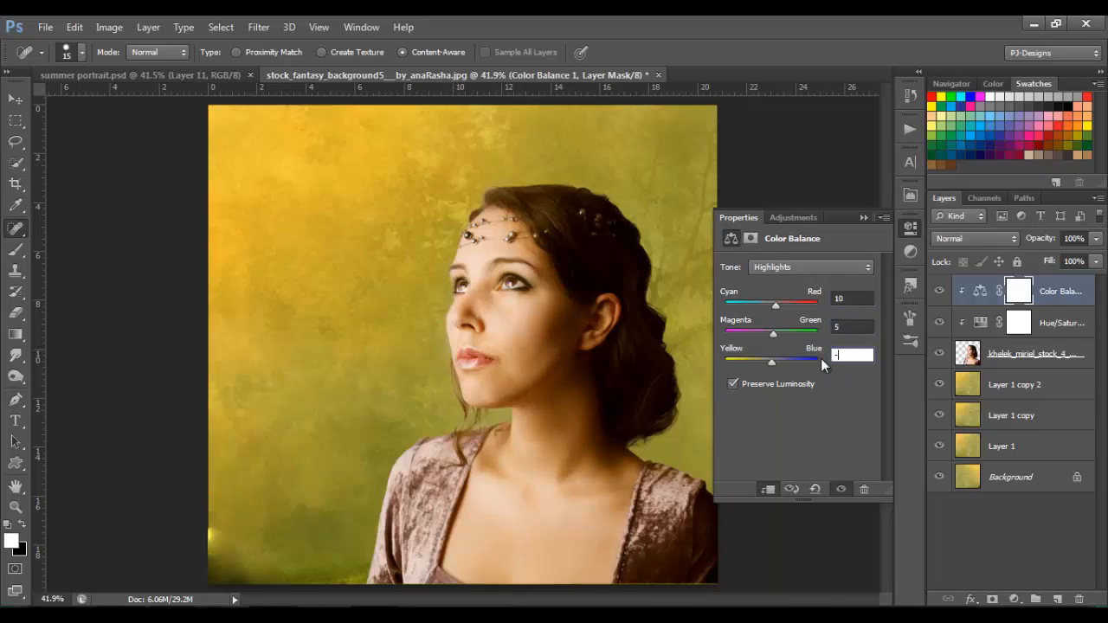
text(5)
click(866, 214)
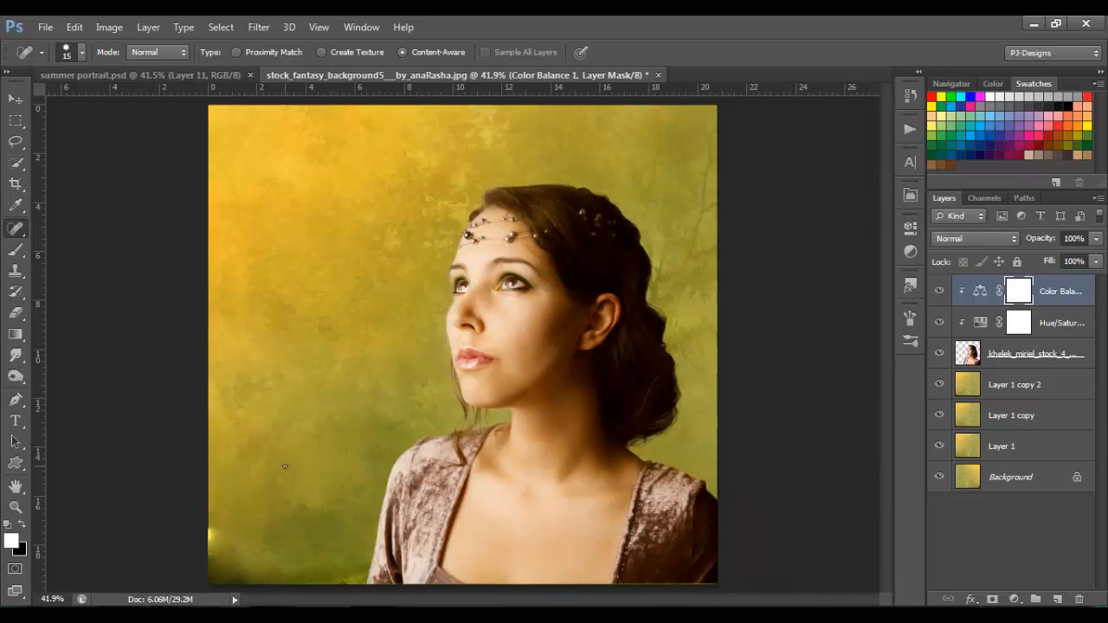
Place the regularjane's SOFT GLOW Bokeh pack (2) texture at the canvas's upper-left corner and scale it proportionally to about 173.5% to cover the canvas.
key(alt+Tab)
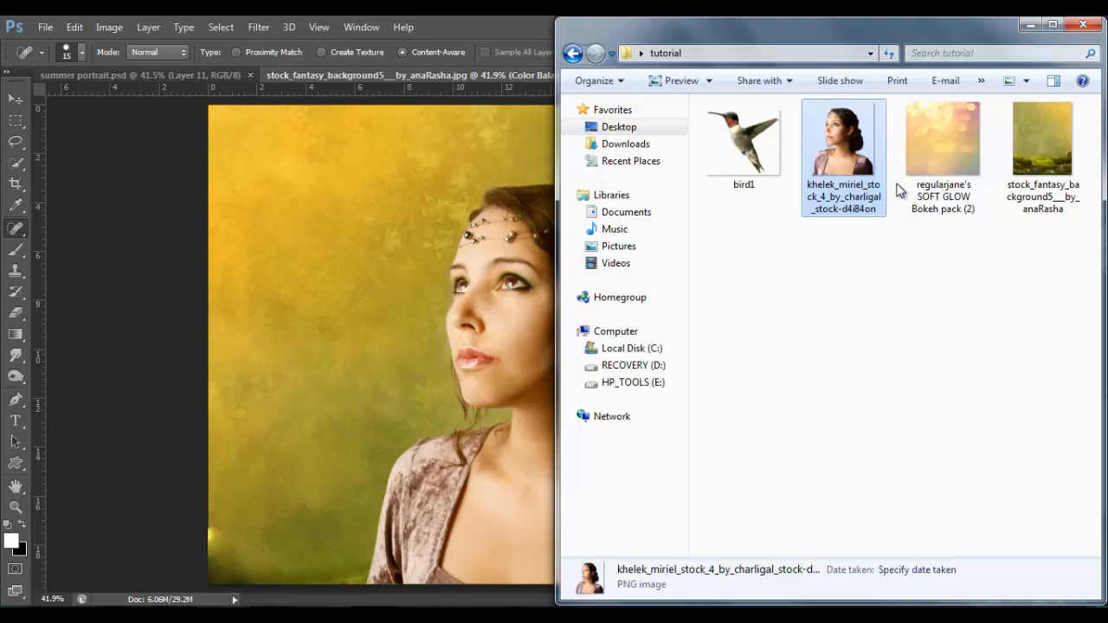
drag(935, 143, 316, 301)
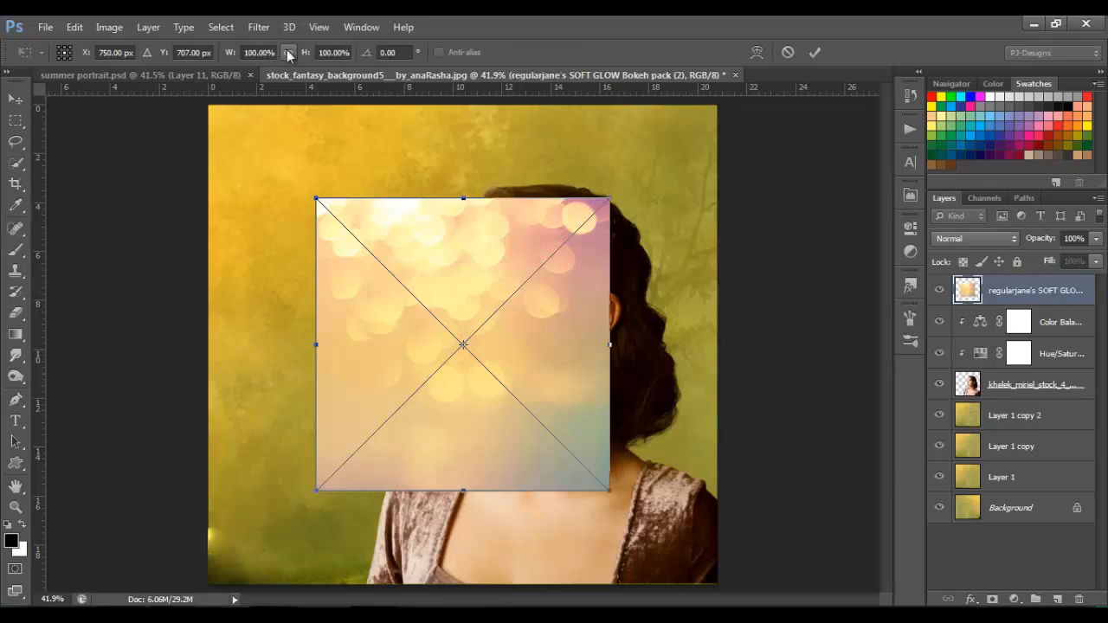
click(288, 52)
drag(411, 213, 302, 131)
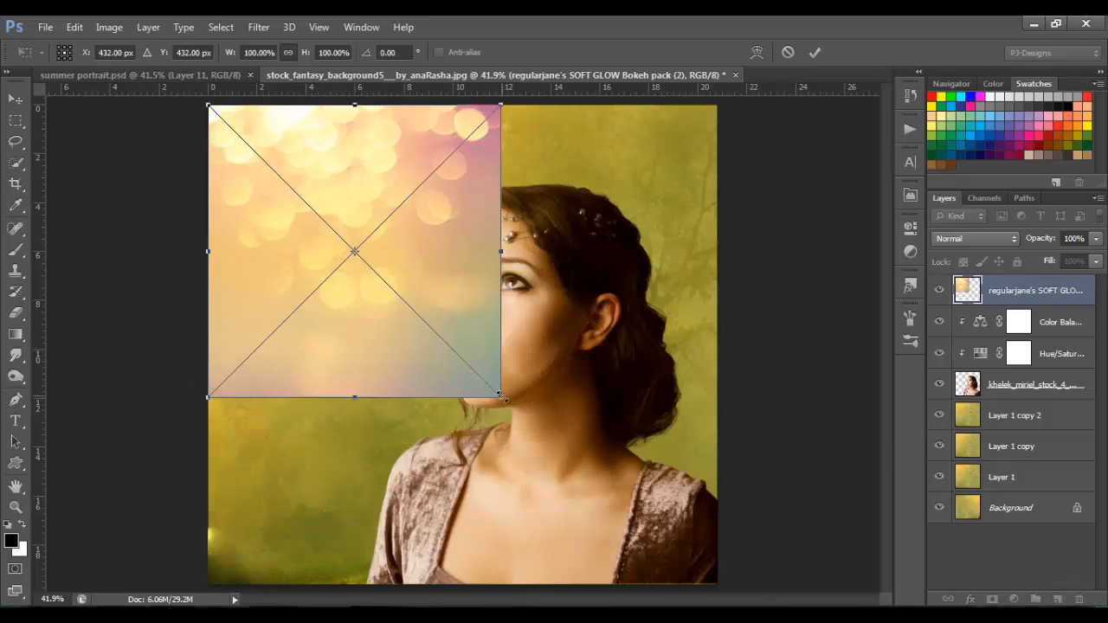
drag(501, 397, 757, 598)
Rotate the placed bokeh texture 90° counterclockwise and commit the placement.
right_click(436, 224)
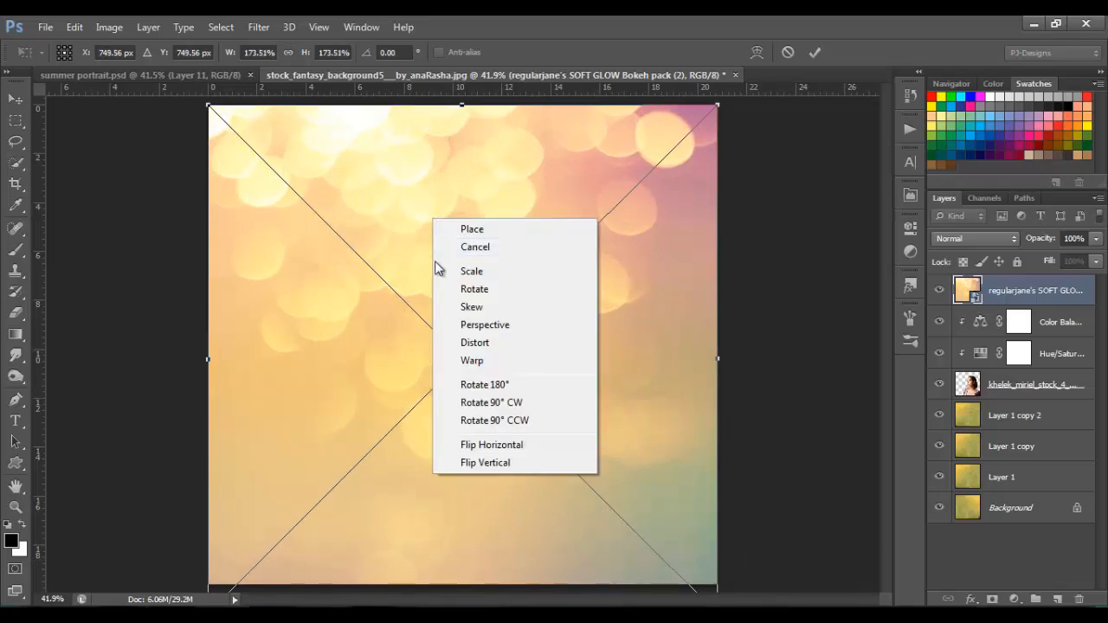
click(512, 421)
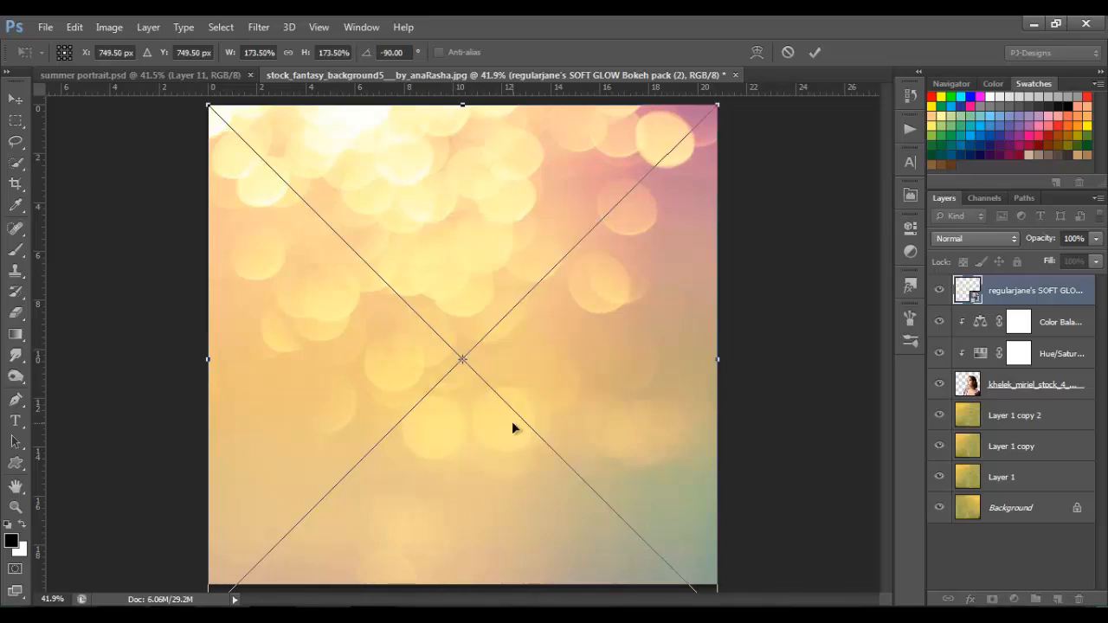
click(815, 52)
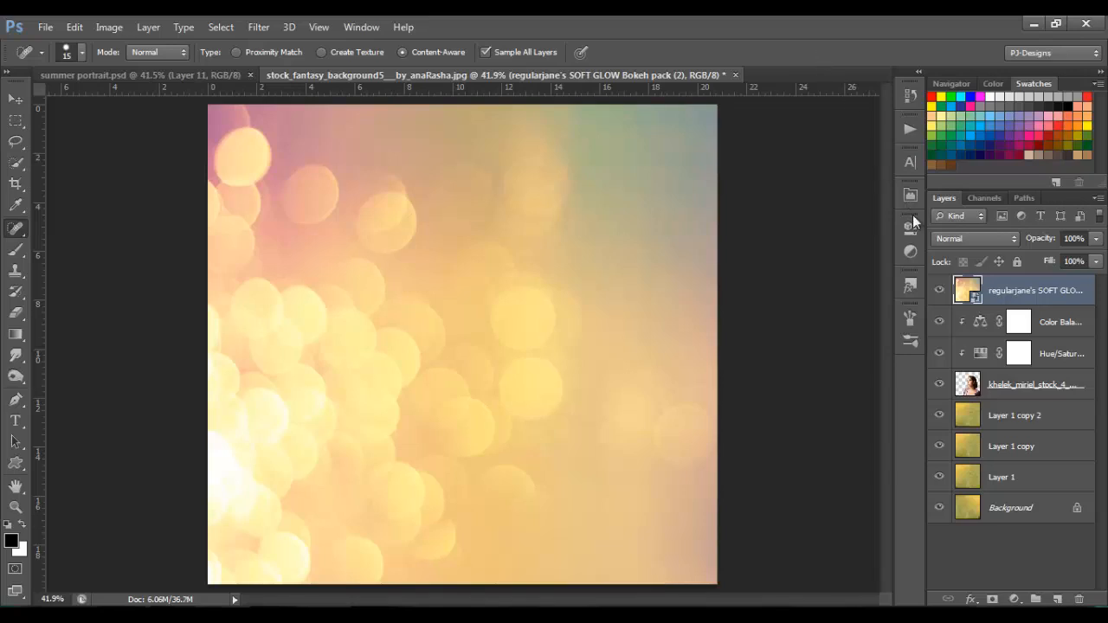
Set the bokeh texture layer to Soft Light at 75% opacity and rasterize its smart object.
click(961, 236)
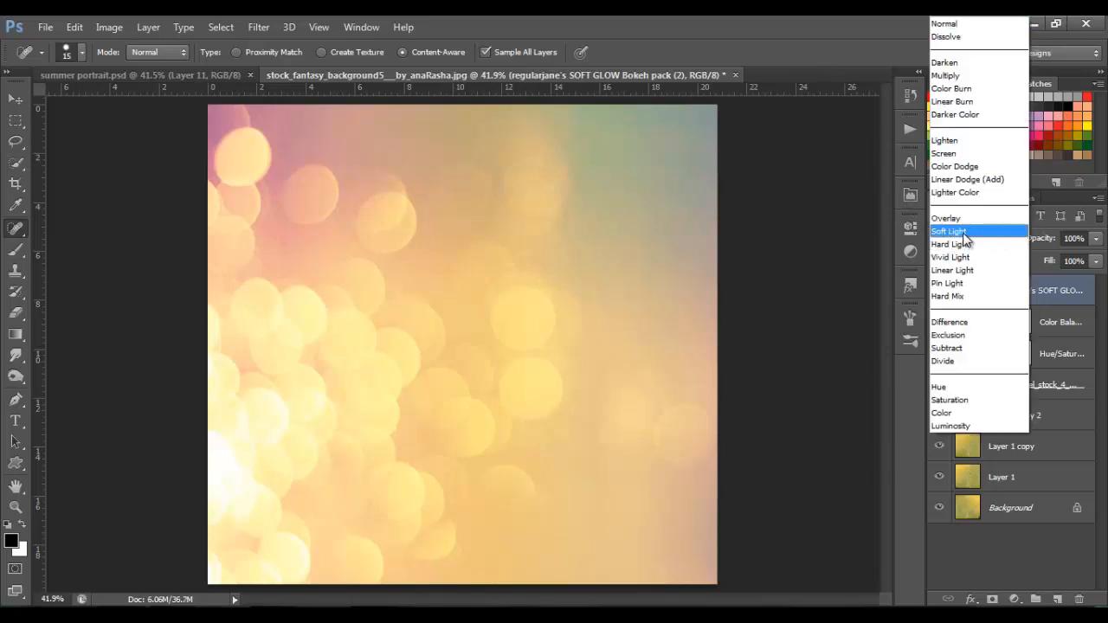
click(962, 232)
click(1095, 238)
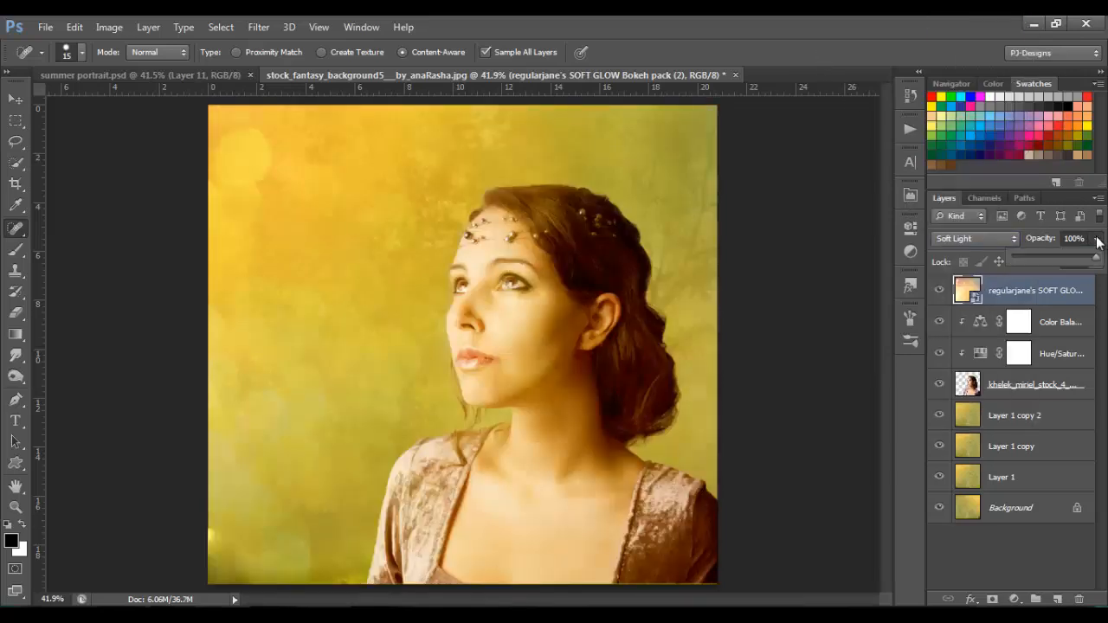
click(1078, 258)
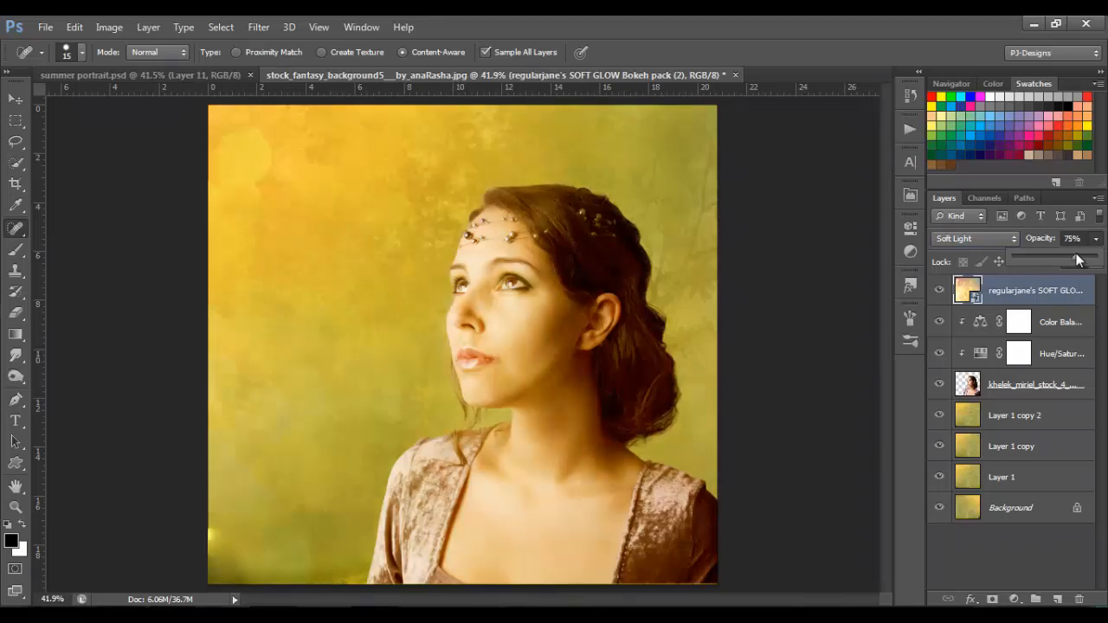
click(861, 354)
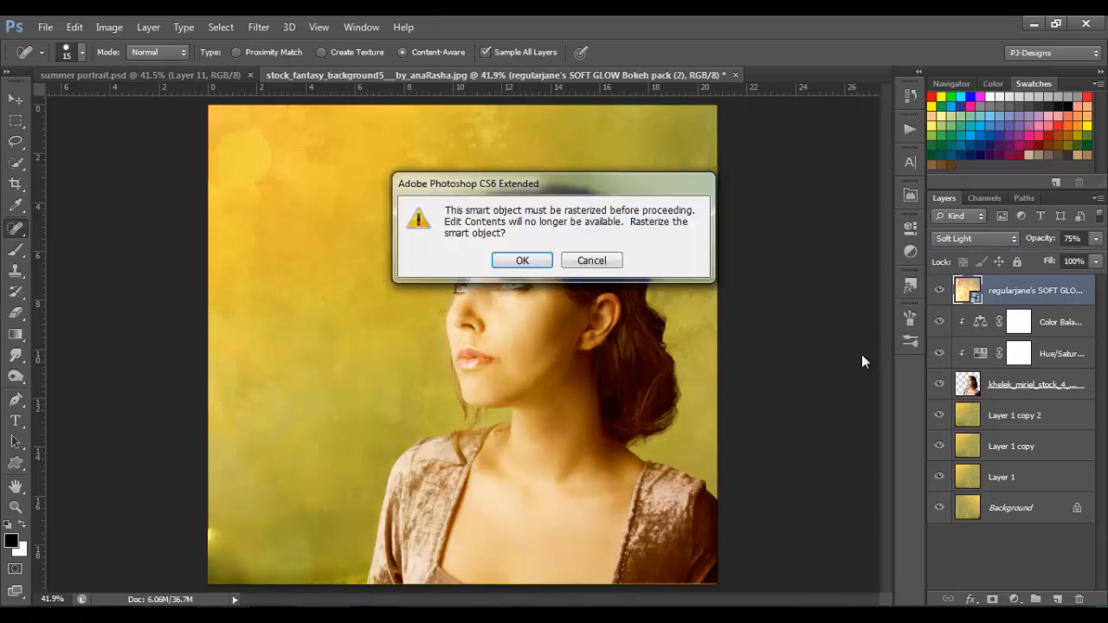
click(524, 262)
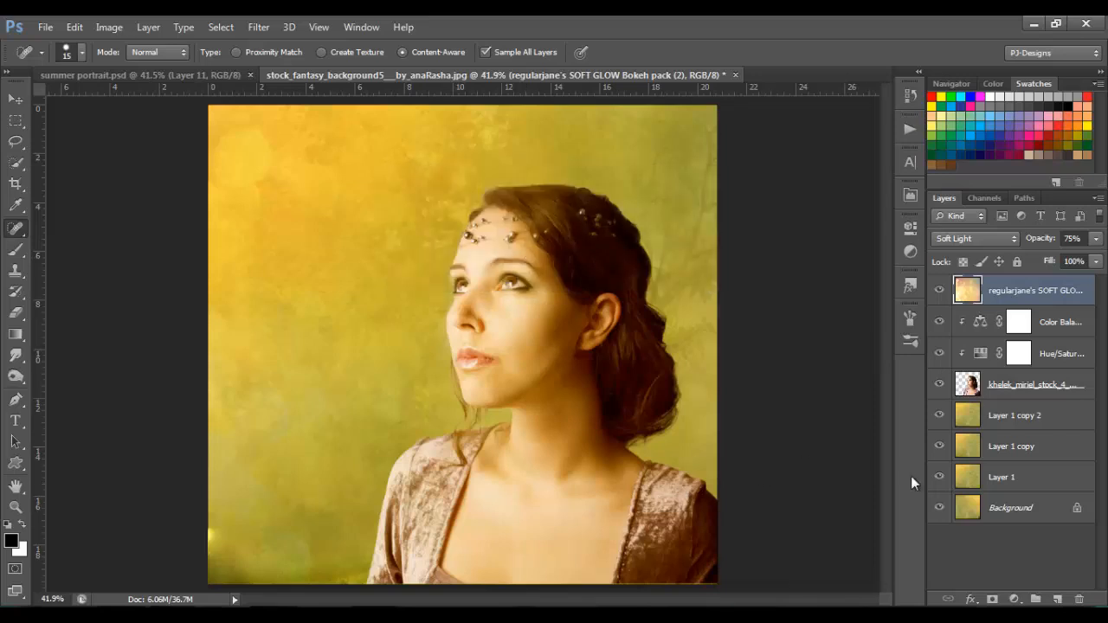
Add a Gradient Map adjustment layer above the bokeh texture with the Violet, Orange preset, keeping stop colors 290a59 and ff7c00.
click(1016, 600)
click(1012, 569)
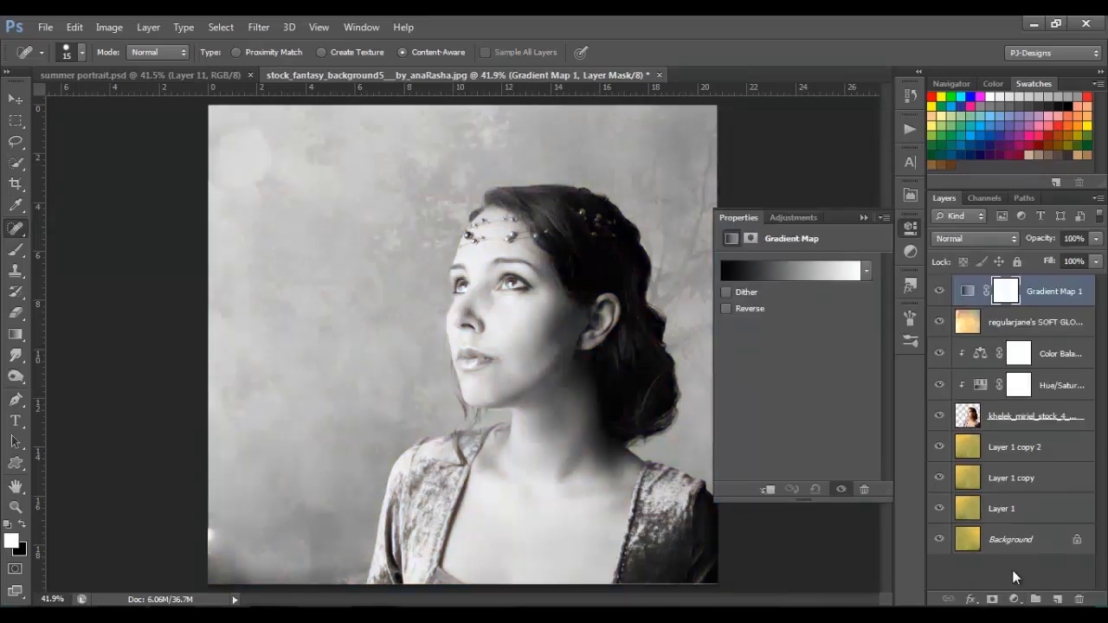
click(797, 270)
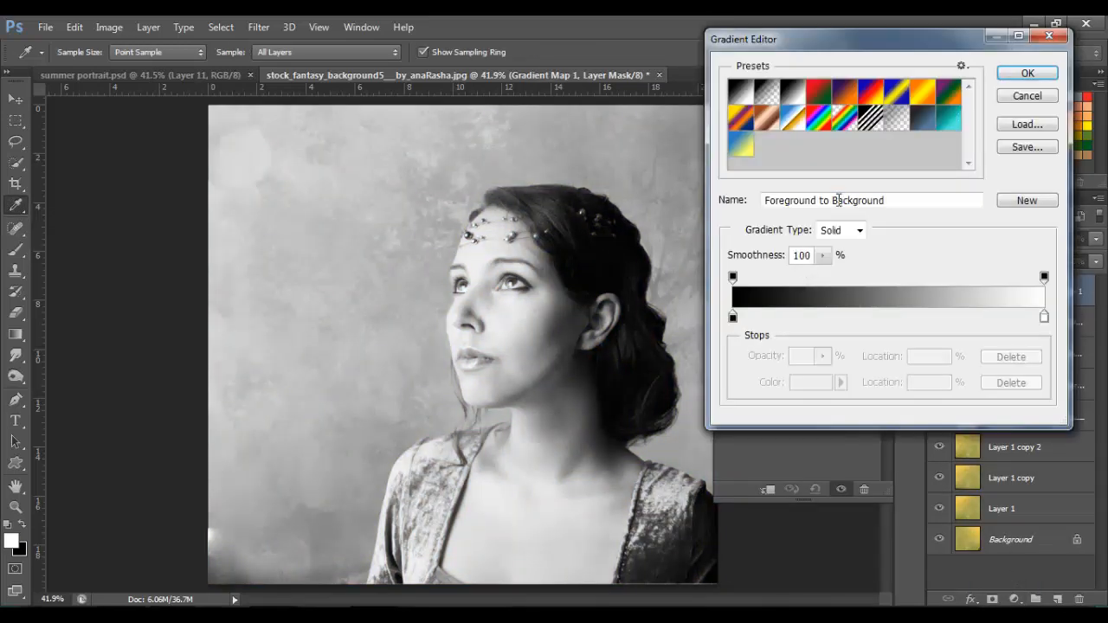
click(845, 92)
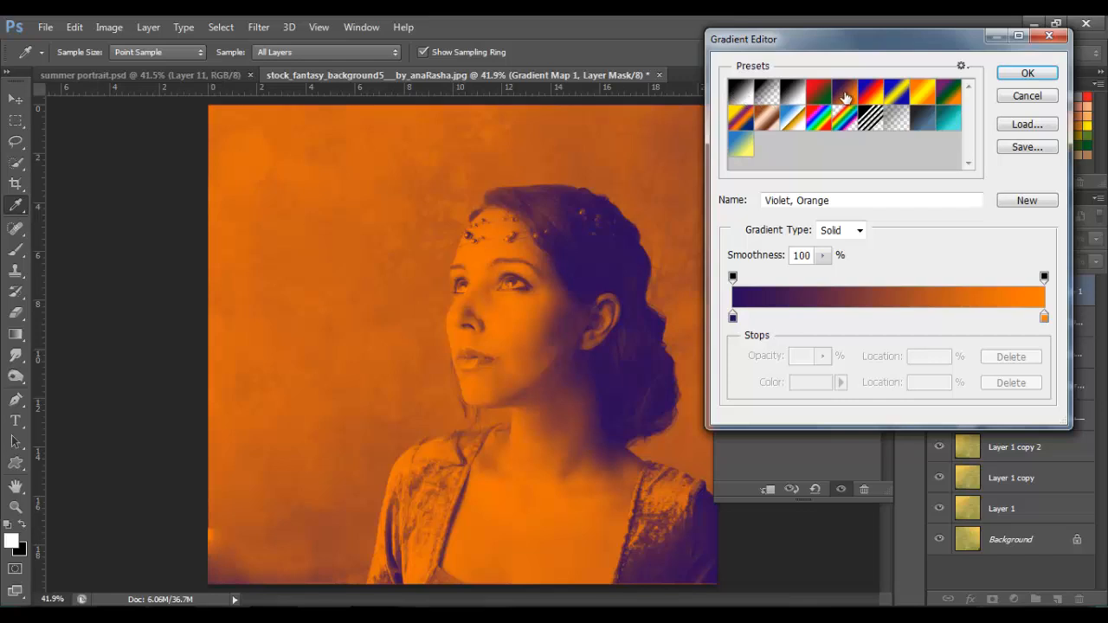
double_click(733, 320)
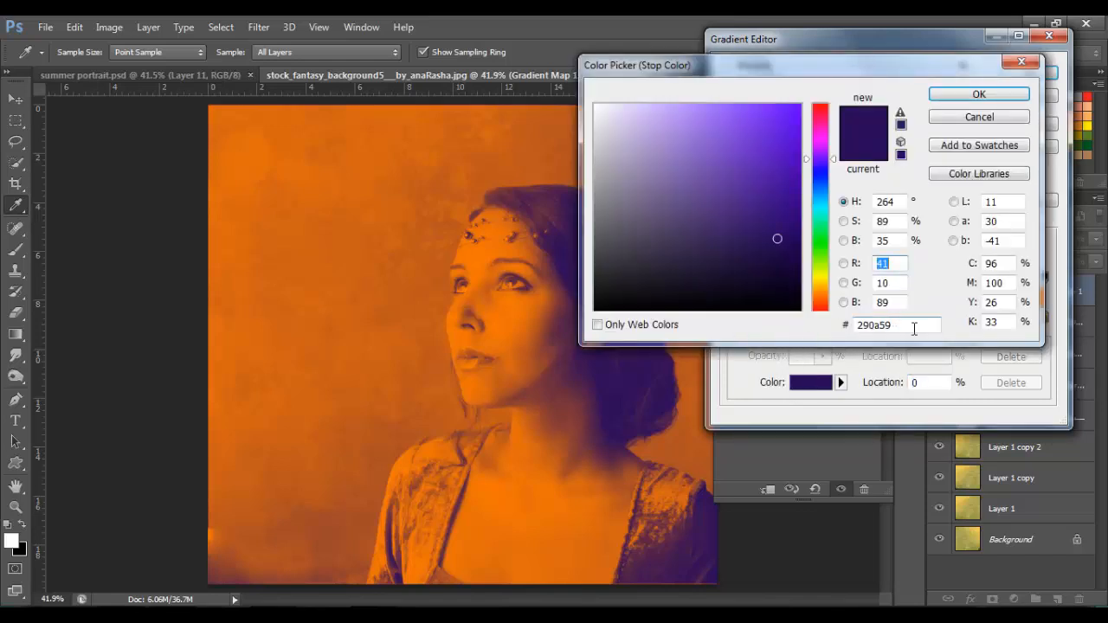
click(979, 116)
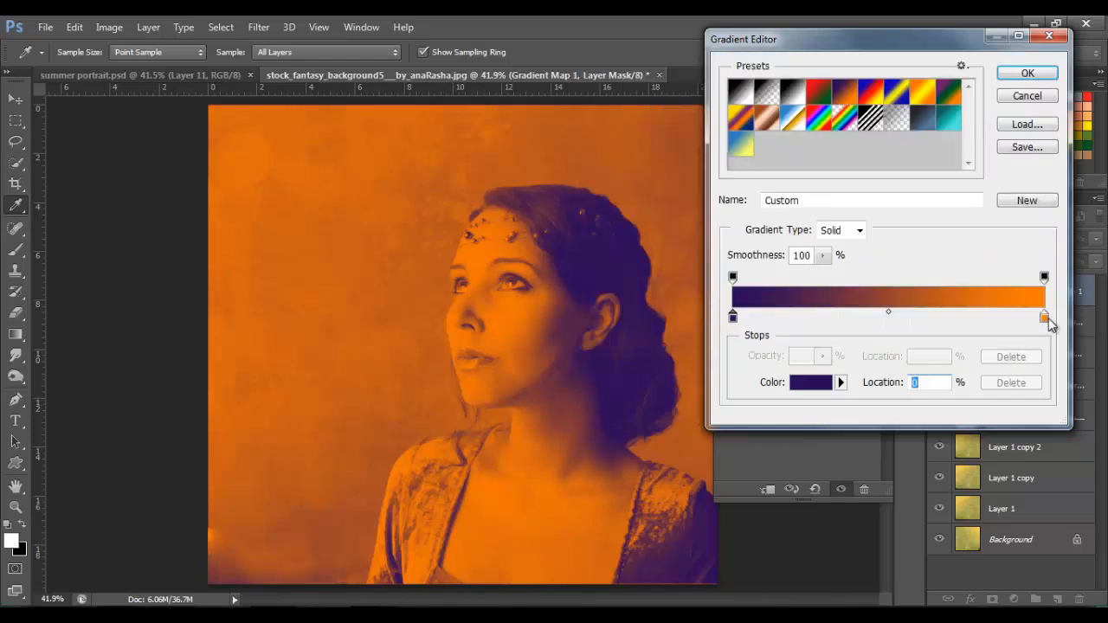
click(1045, 317)
click(825, 384)
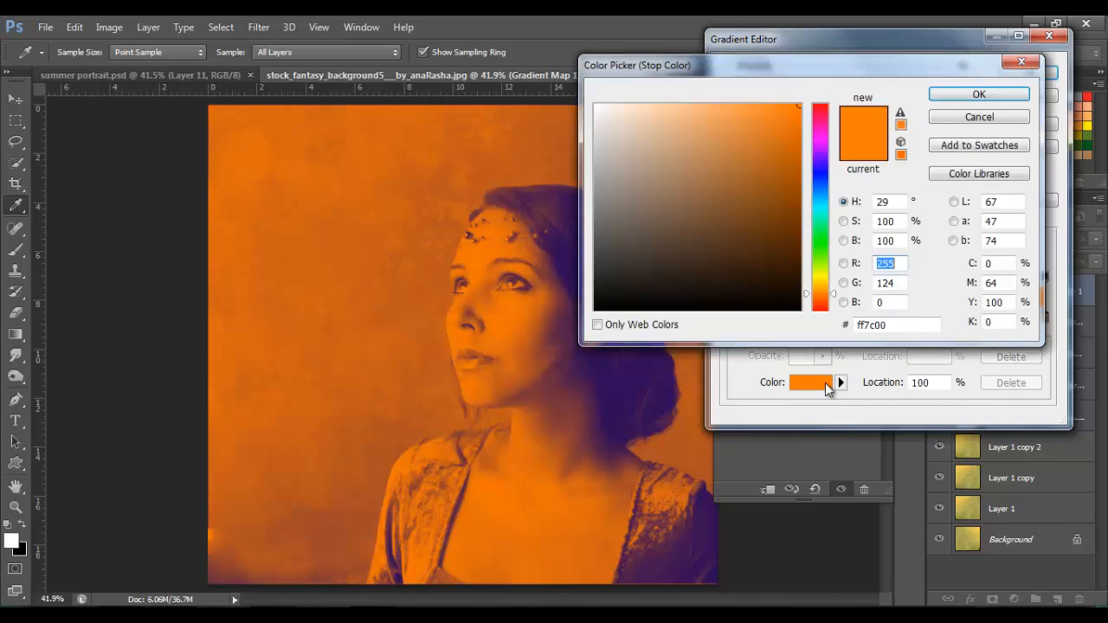
click(979, 93)
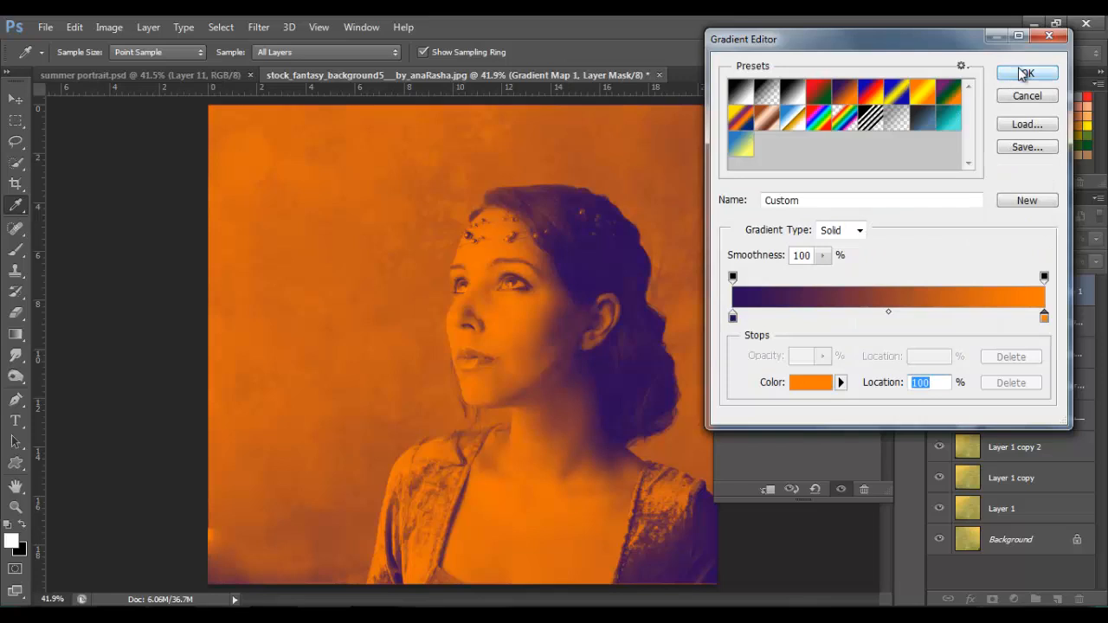
click(1023, 72)
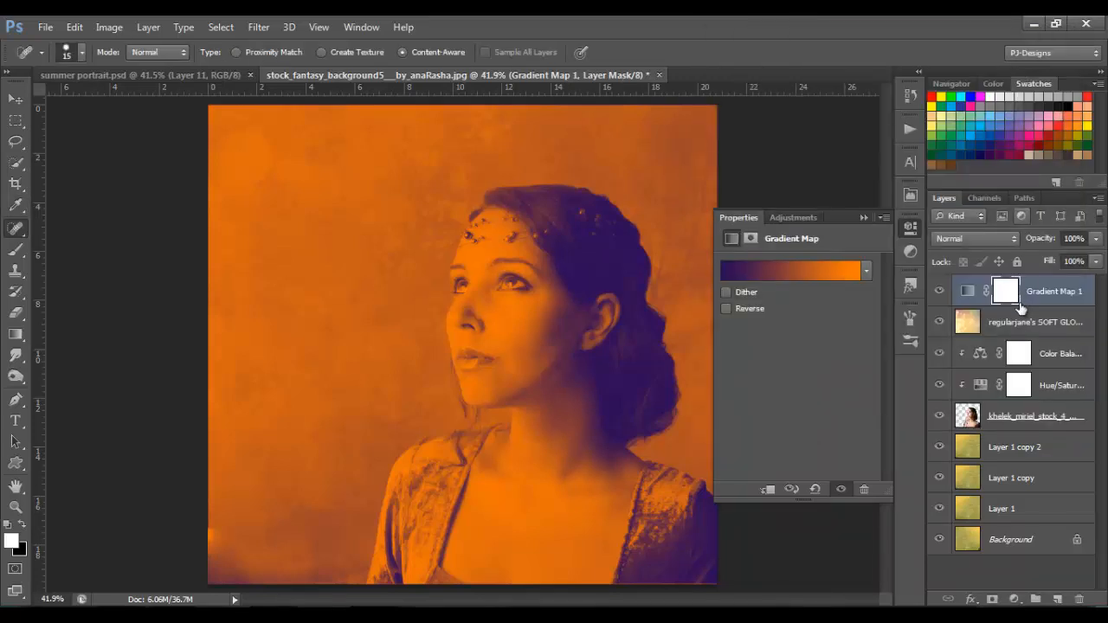
Blend the violet-orange Gradient Map layer in Soft Light mode and lower its opacity slightly.
click(995, 239)
click(999, 231)
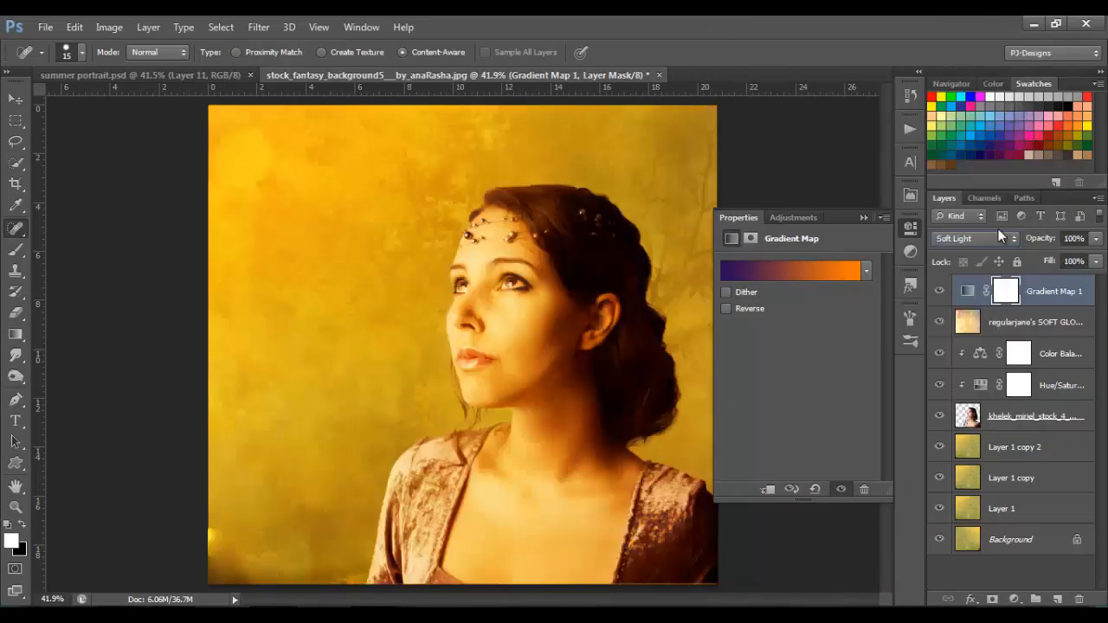
drag(1096, 238, 1081, 261)
click(787, 159)
Add a second Gradient Map adjustment layer on top and set its gradient's starting color stop to 111214.
click(1015, 600)
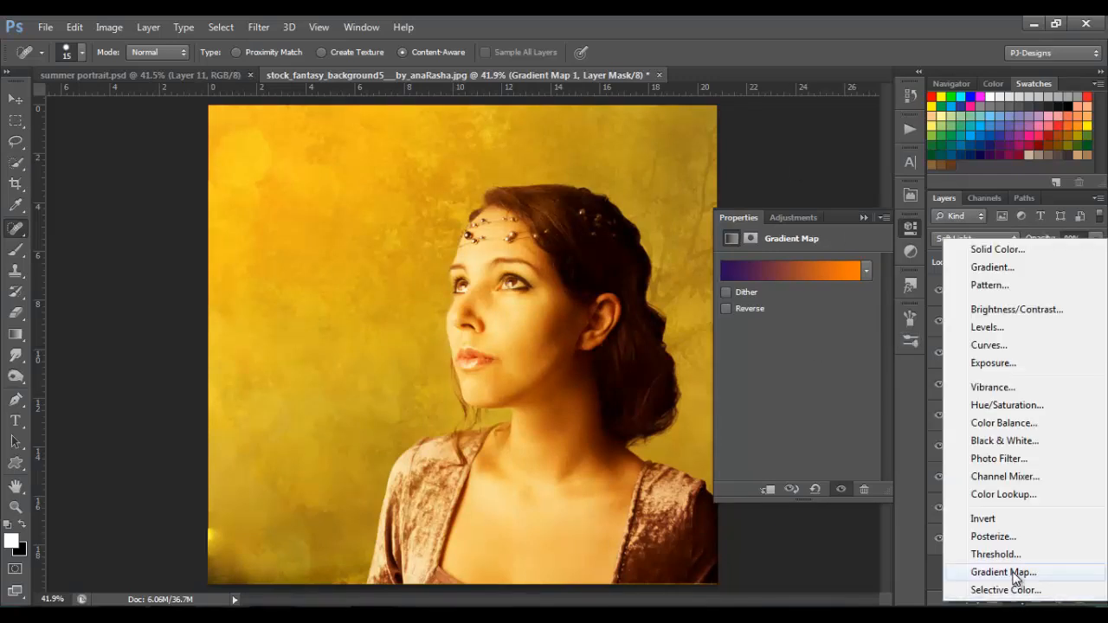
click(1012, 573)
click(803, 273)
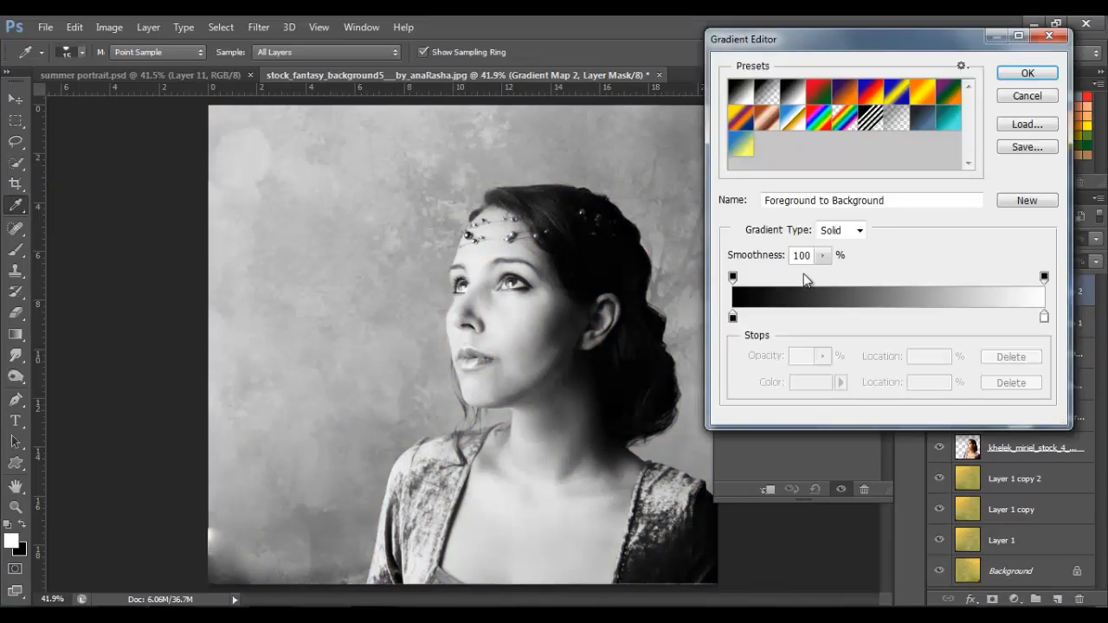
click(732, 317)
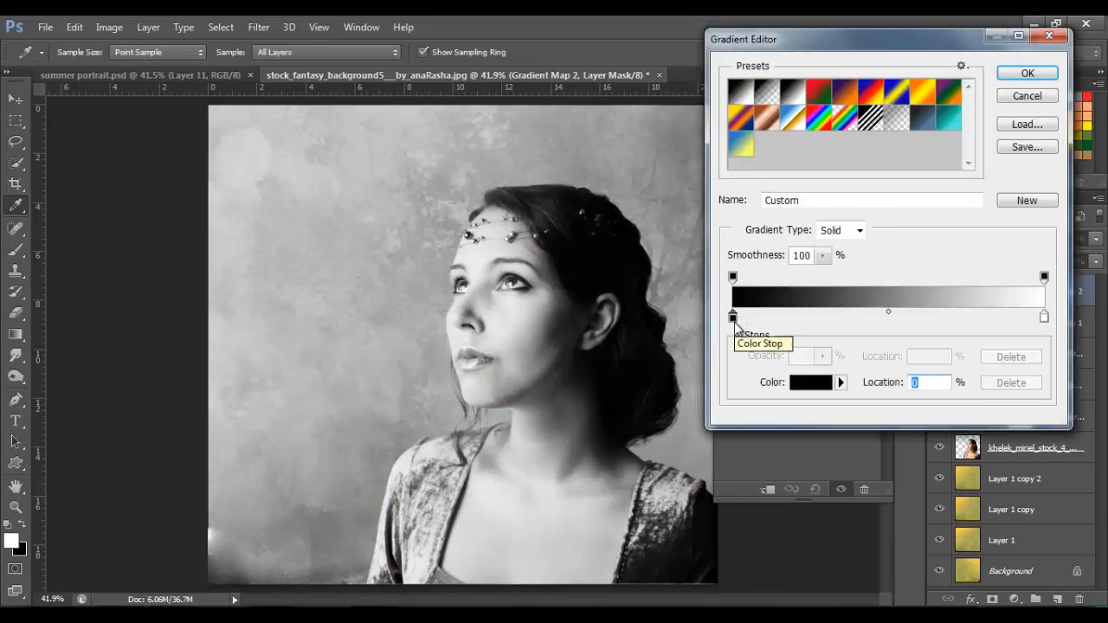
click(812, 384)
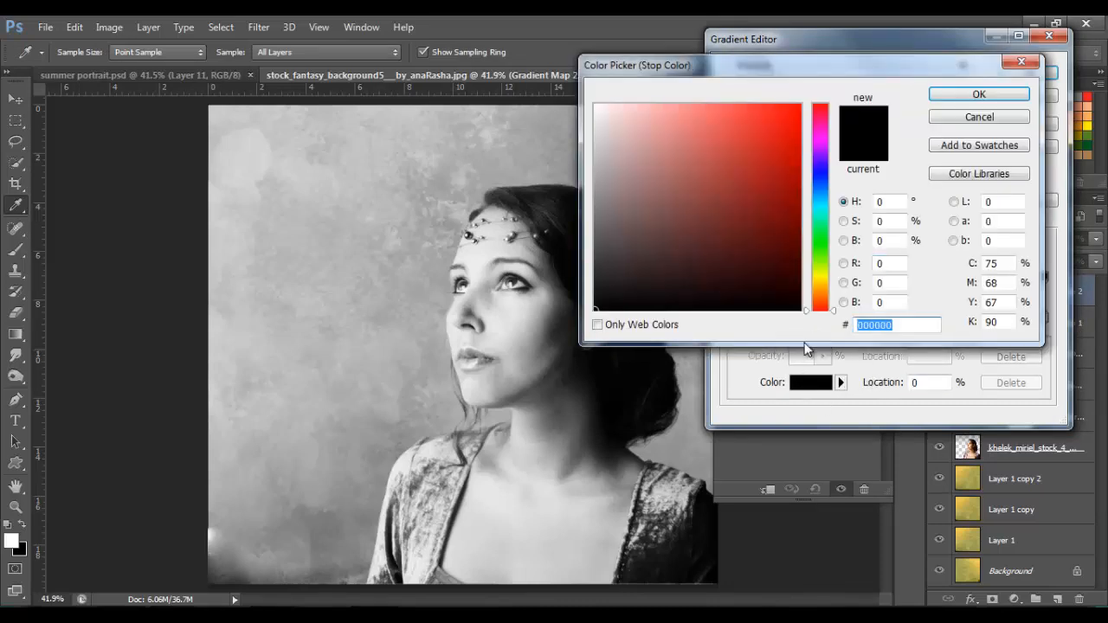
text(111214)
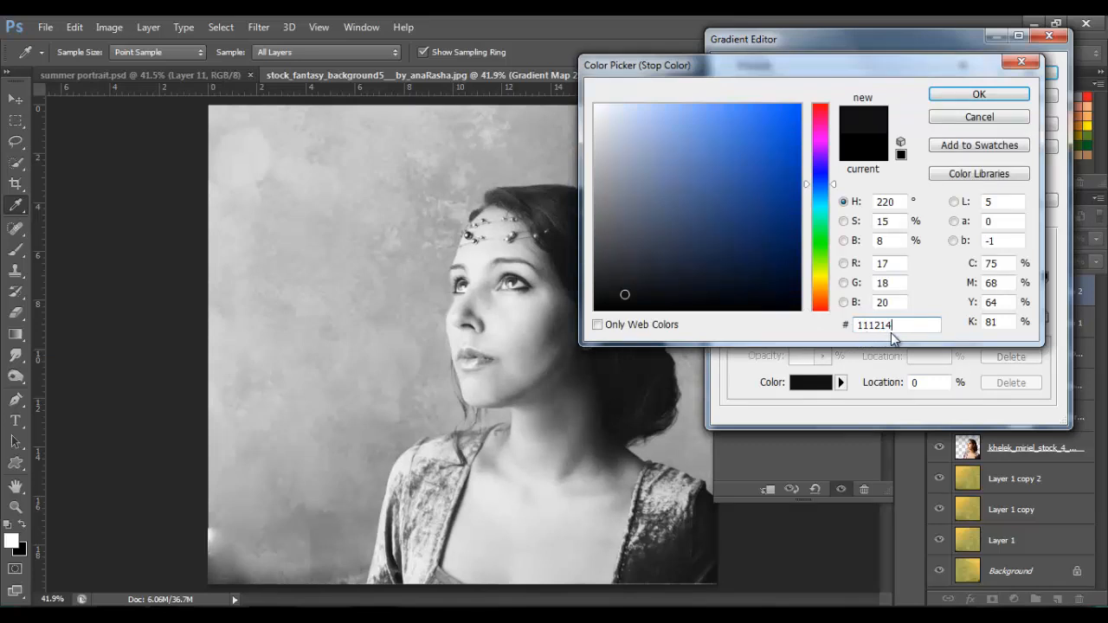
click(987, 95)
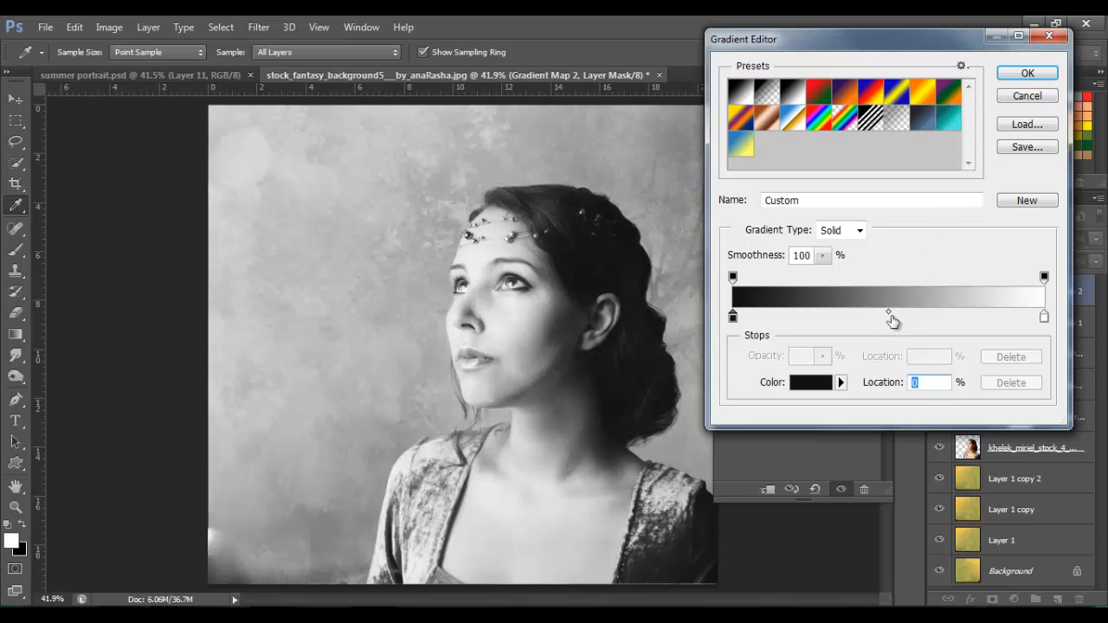
Add a middle color stop at 50% location to the second gradient and set its color to 1E303A.
click(890, 313)
click(889, 318)
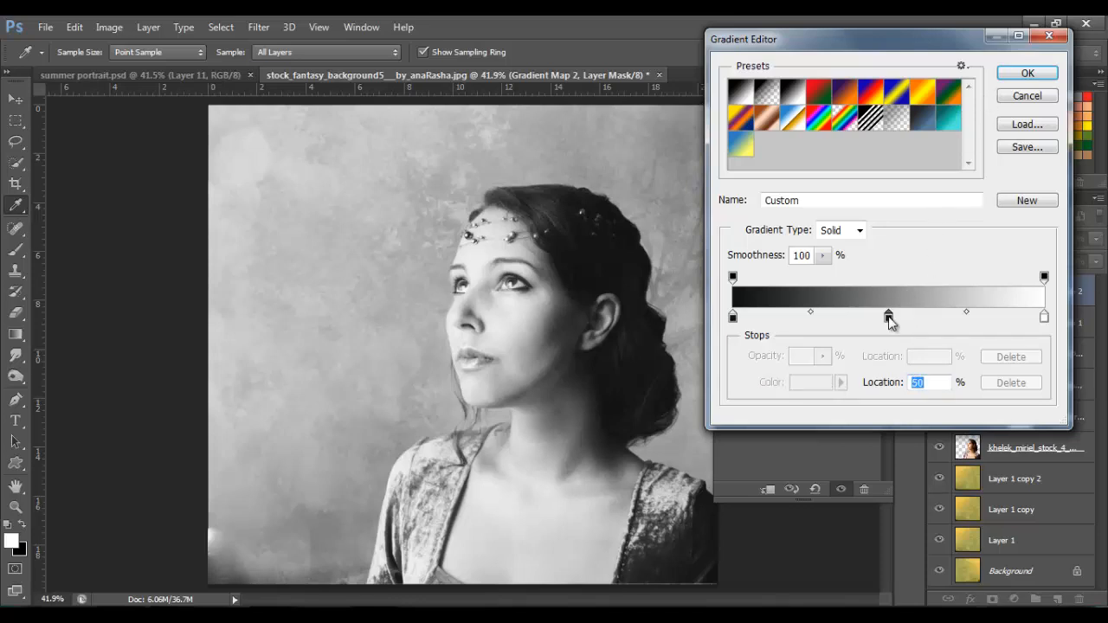
double_click(889, 317)
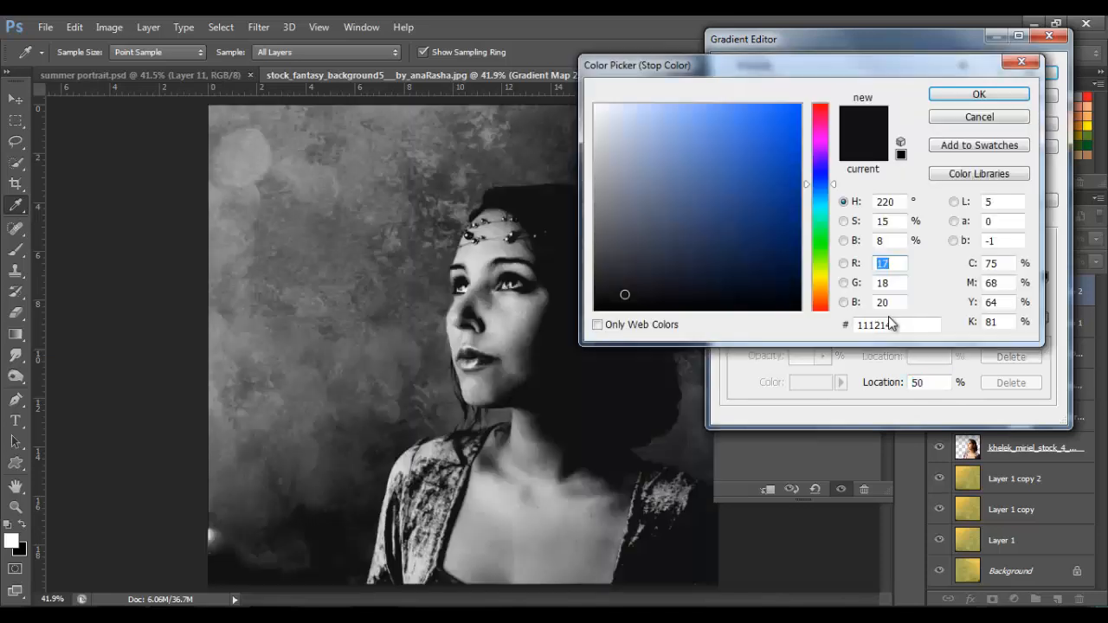
click(887, 325)
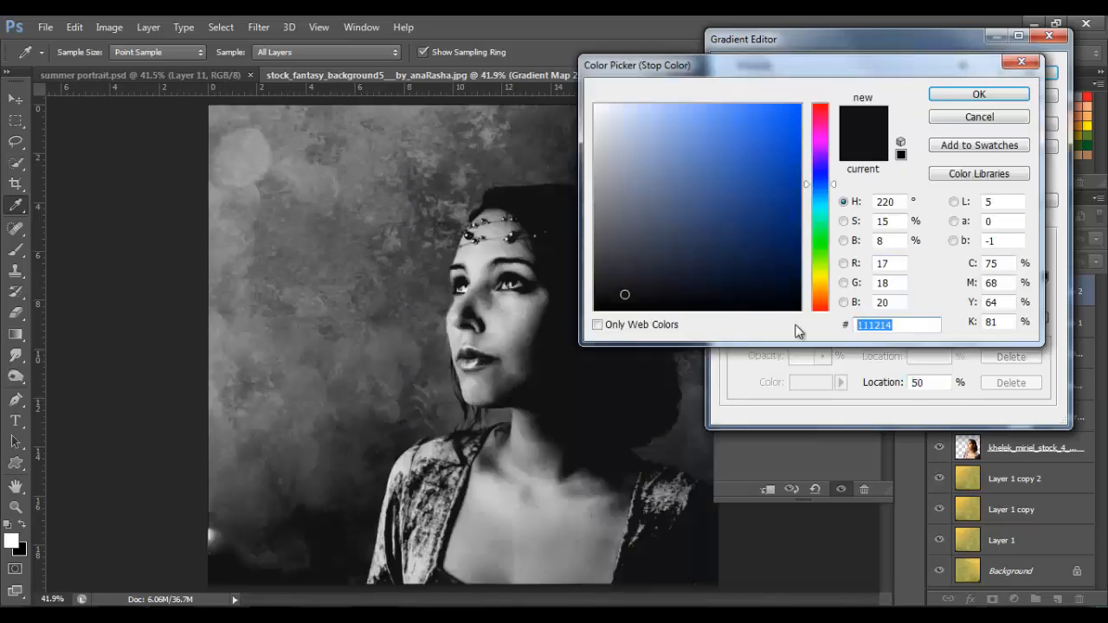
text(1E303A)
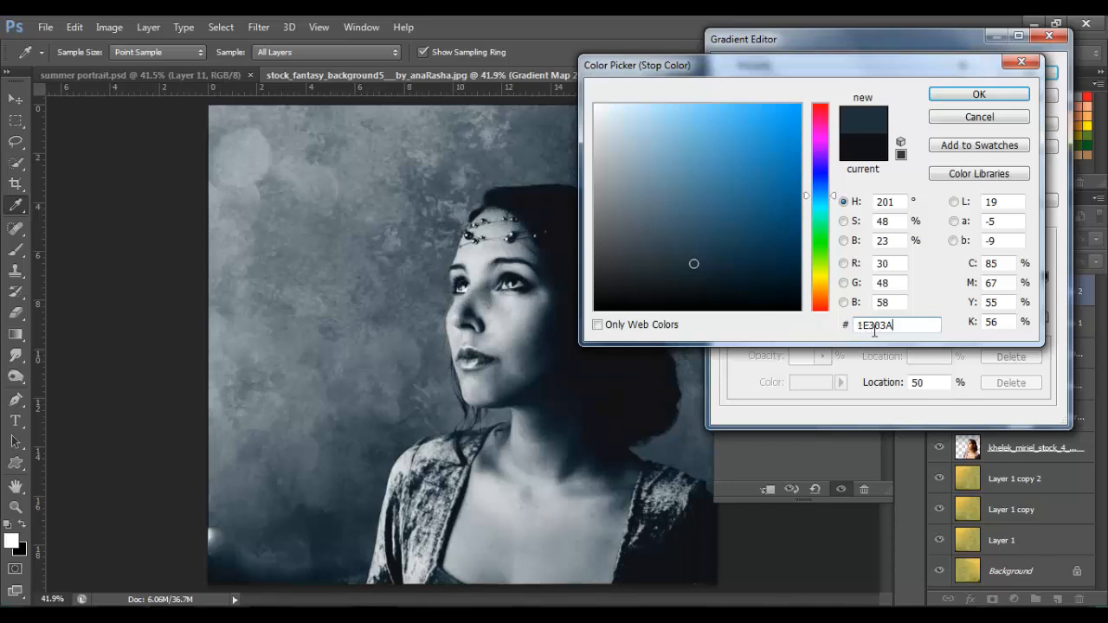
click(976, 95)
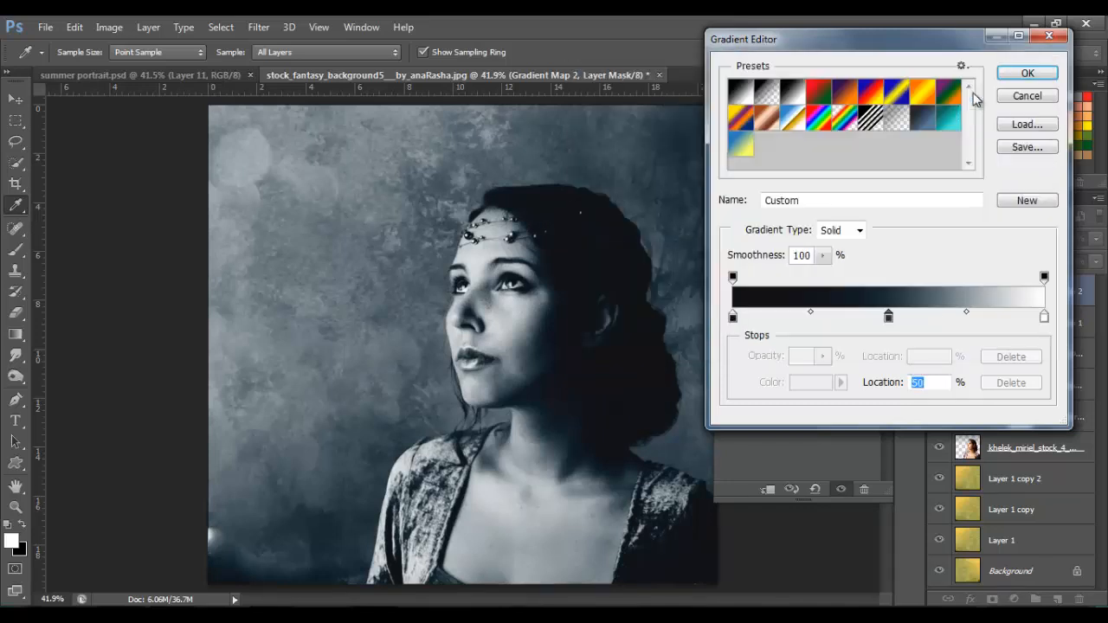
Set the second gradient's end color stop at 100% to BABABA and accept the gradient.
click(1045, 317)
click(820, 385)
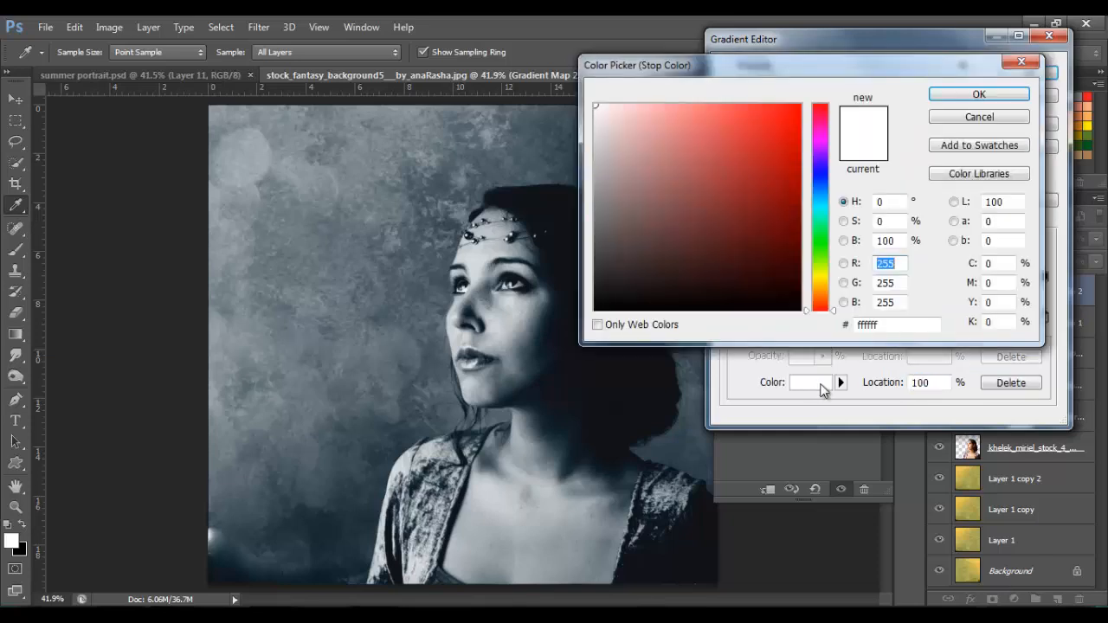
click(317, 521)
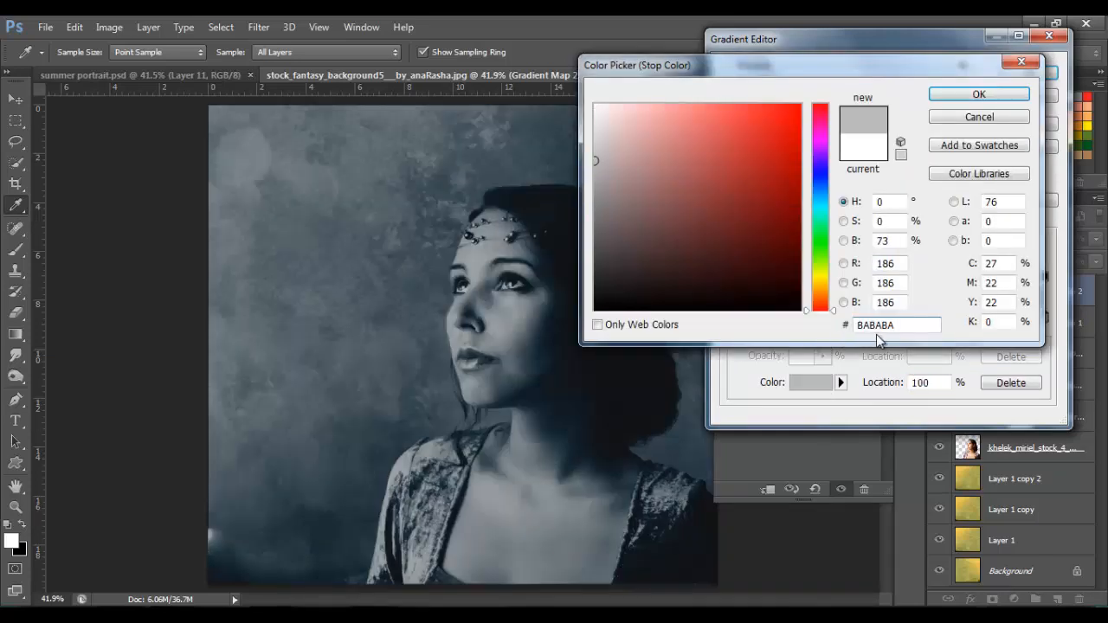
click(980, 95)
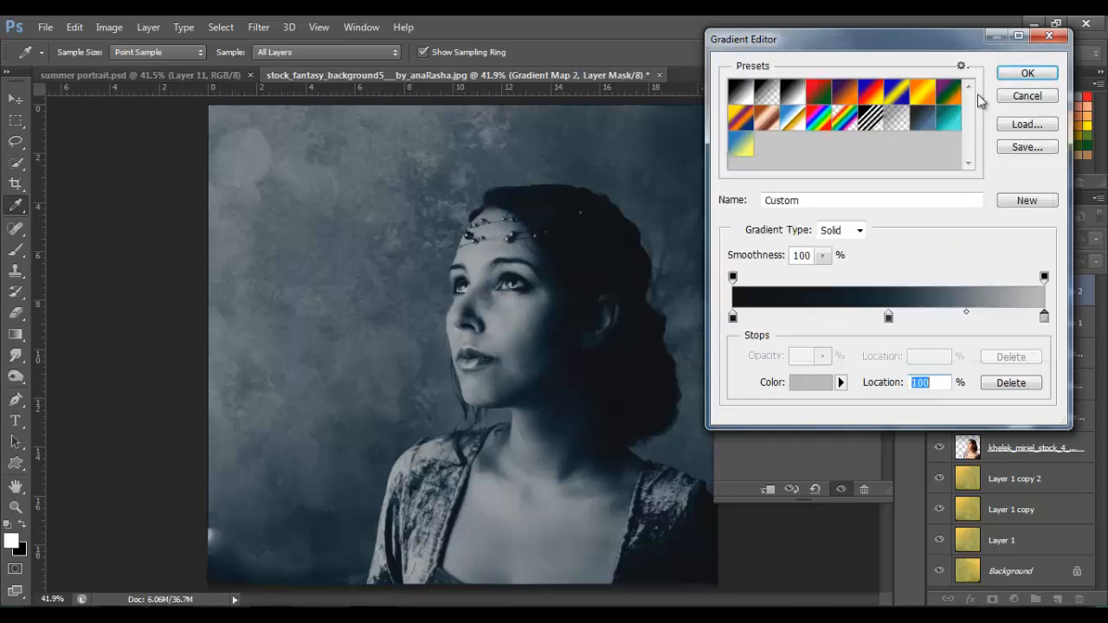
click(1017, 76)
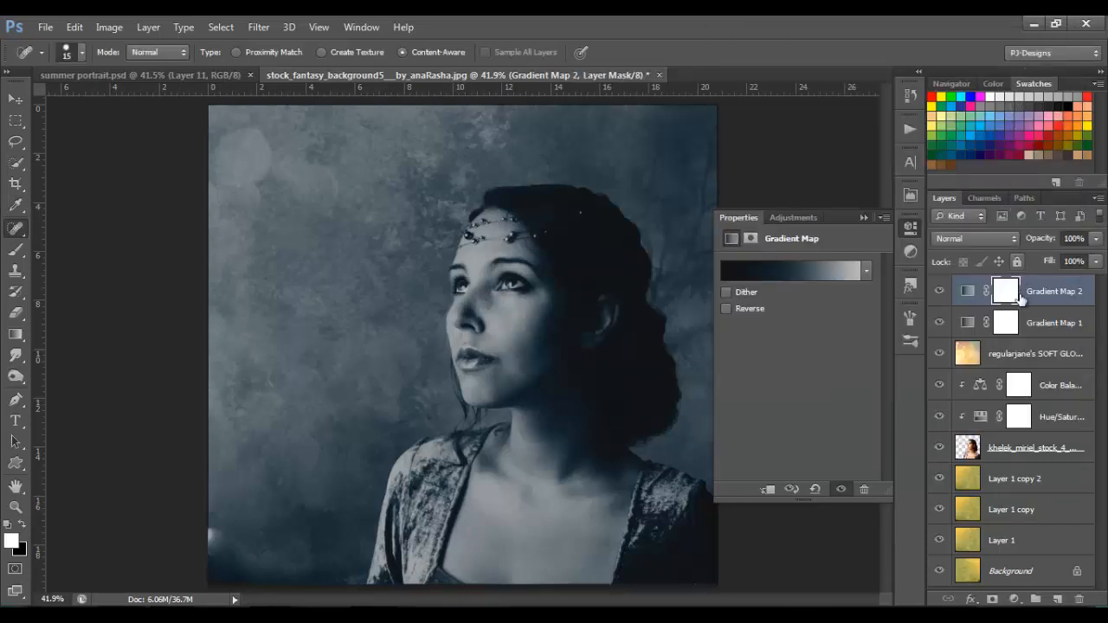
Set the Gradient Map 2 layer to Soft Light at 80% opacity and collapse its properties.
click(1006, 237)
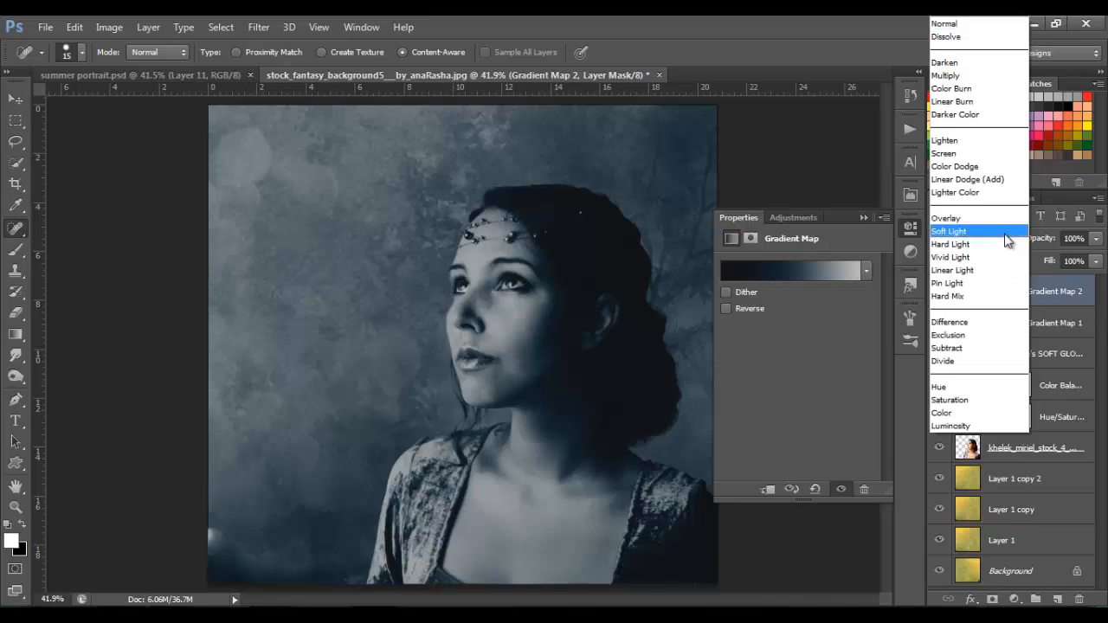
click(1006, 236)
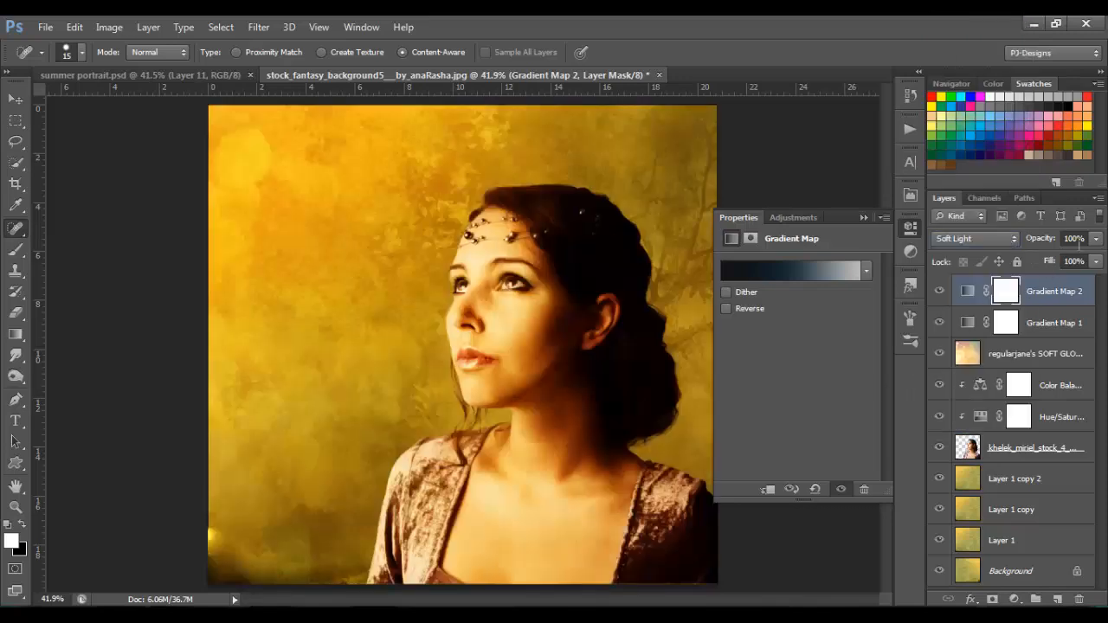
click(1095, 245)
click(1077, 261)
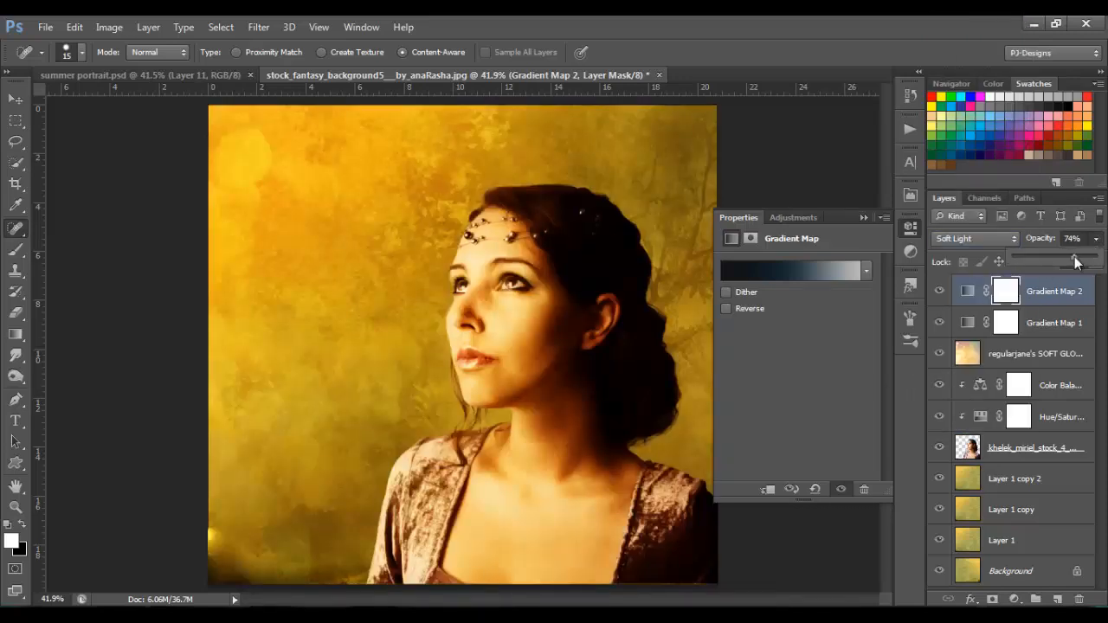
drag(1077, 262, 1081, 257)
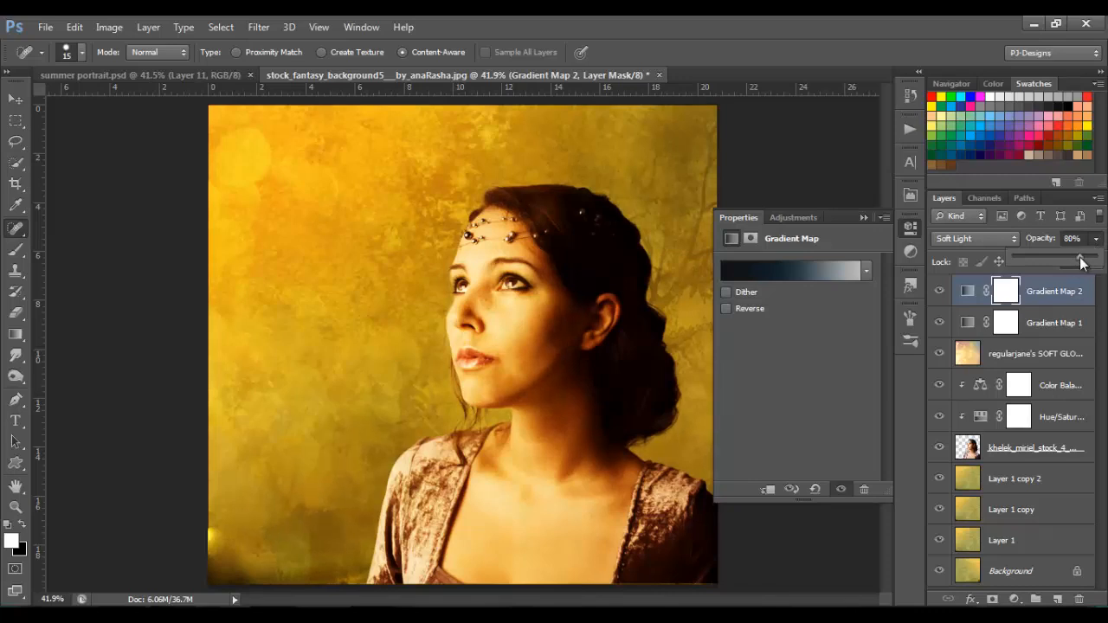
click(869, 346)
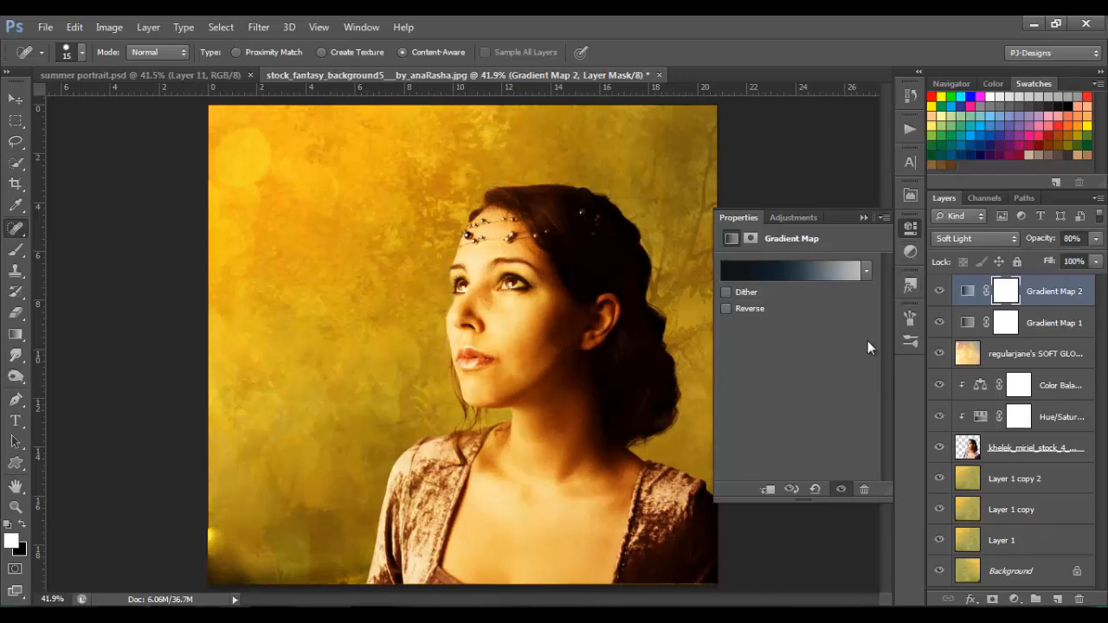
click(863, 217)
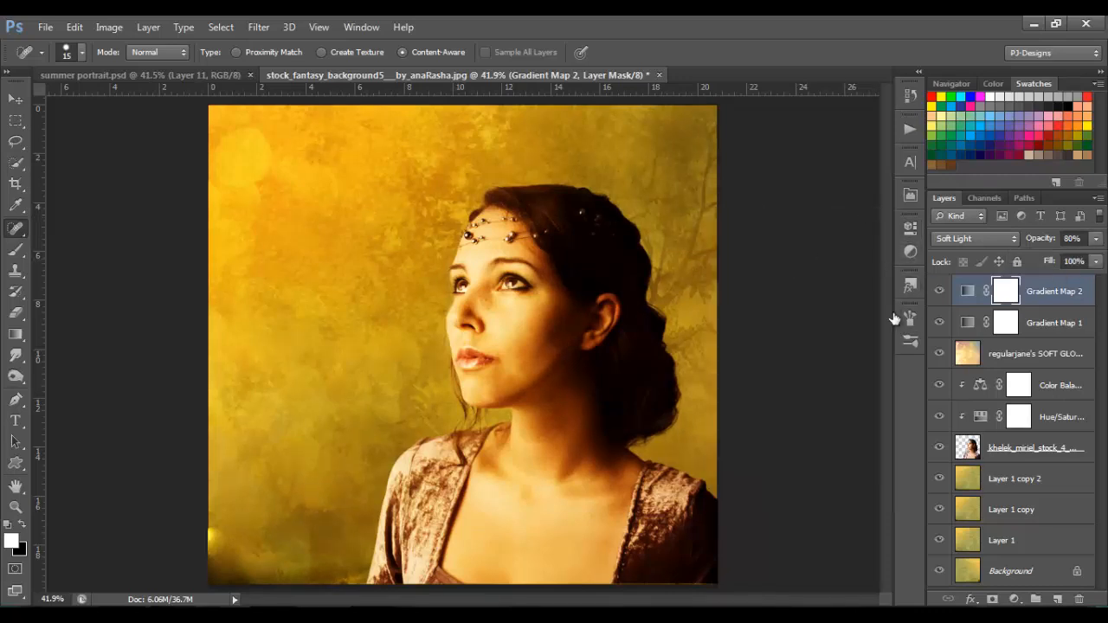
Add a Brightness/Contrast adjustment above Layer 1 copy 2 with brightness -54 and contrast 49, and collapse its properties.
click(1033, 482)
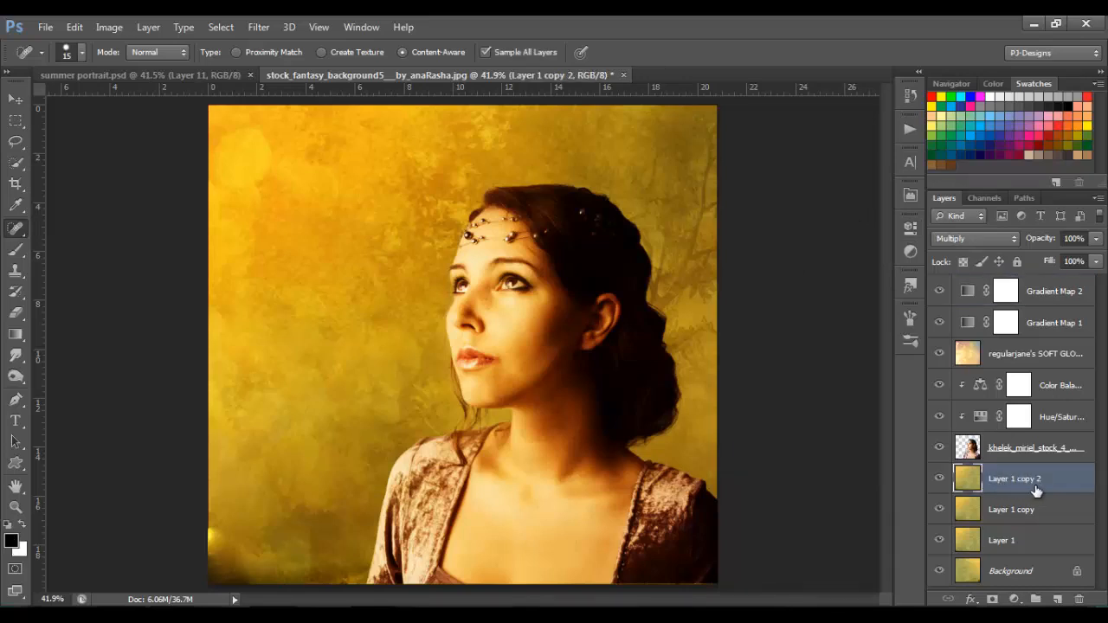
click(1014, 599)
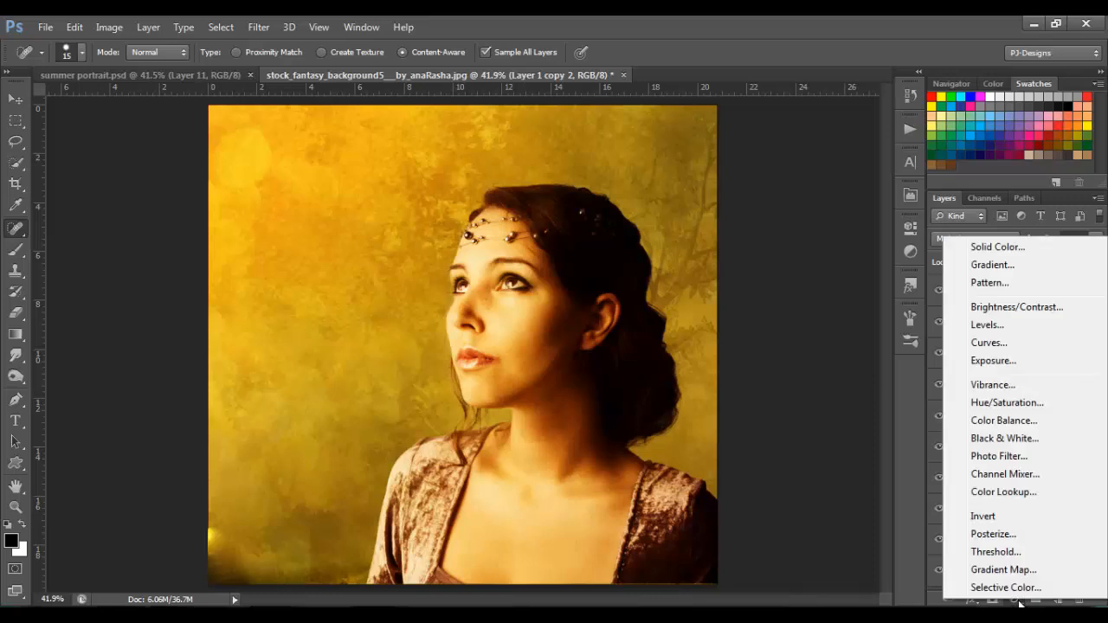
click(1014, 307)
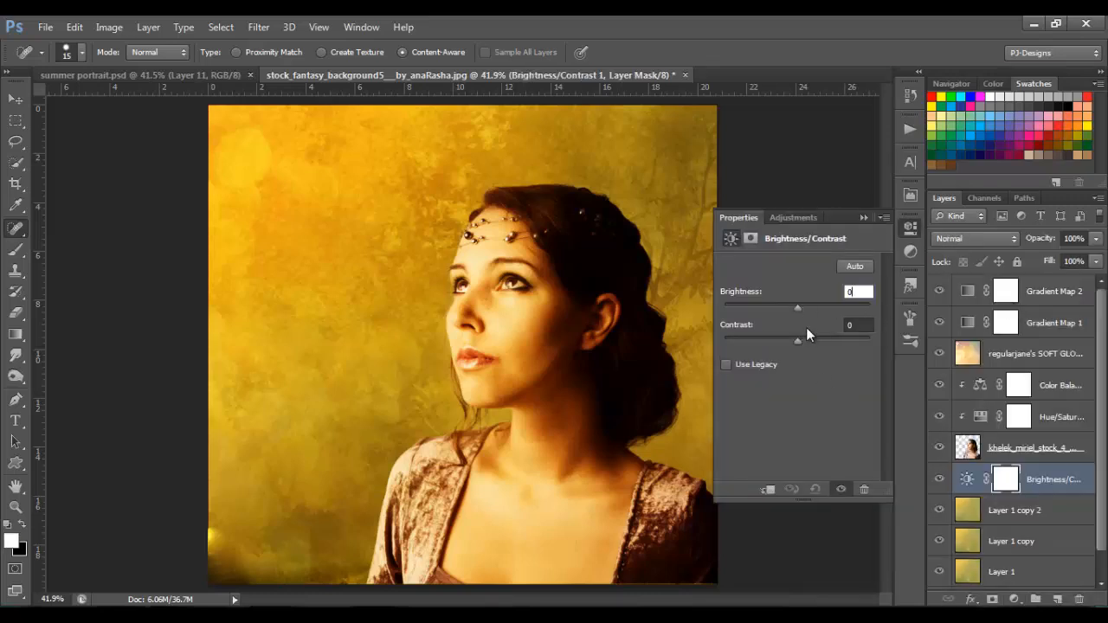
drag(798, 309, 769, 316)
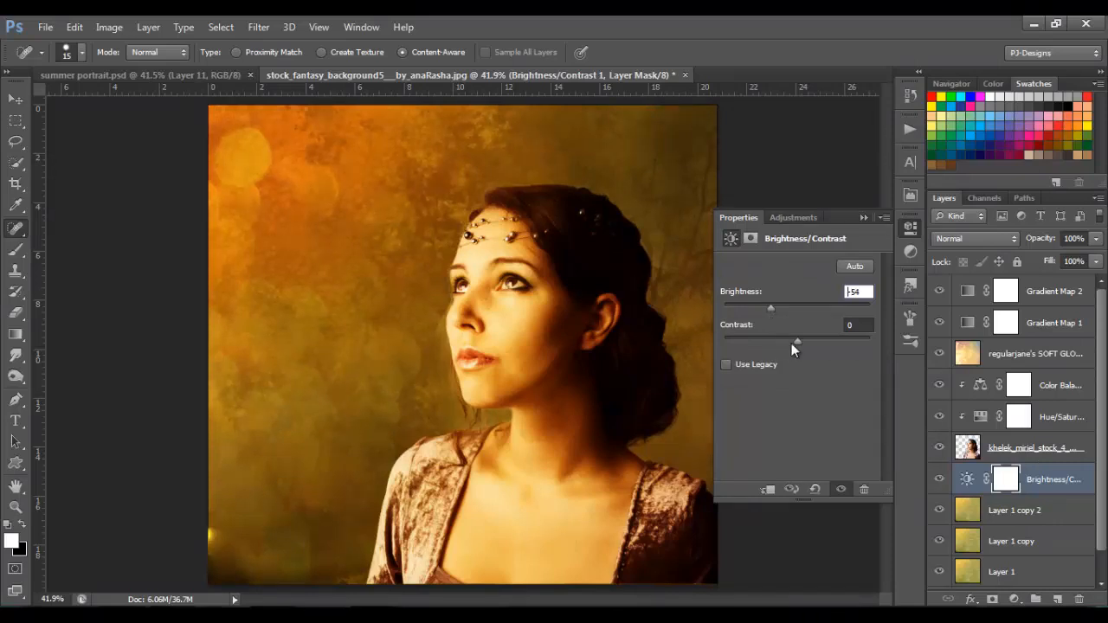
drag(796, 343, 819, 342)
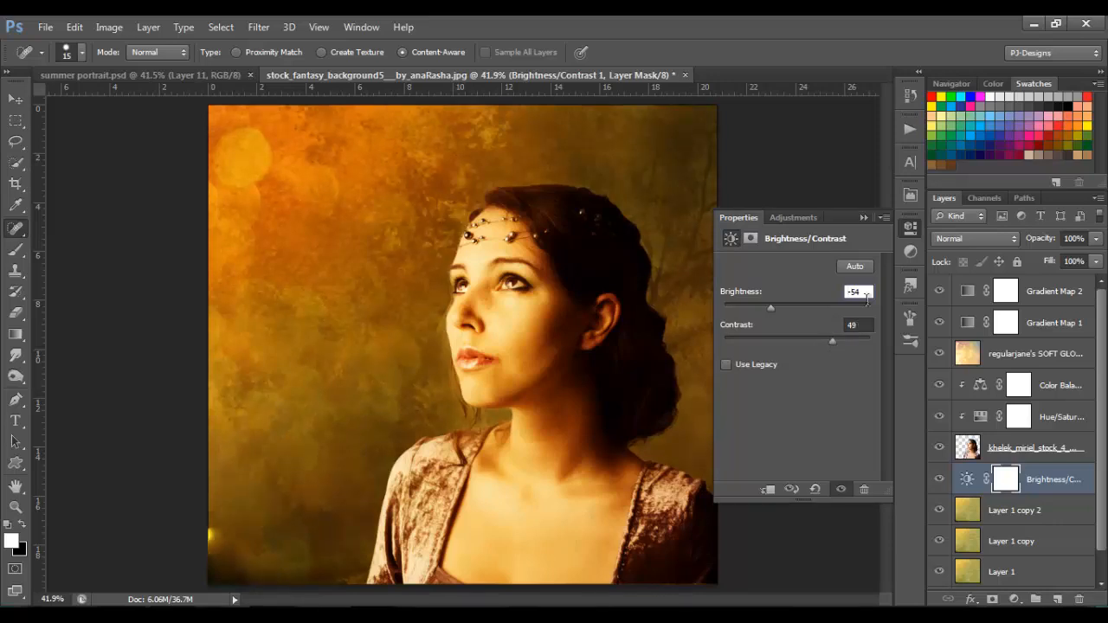
click(863, 217)
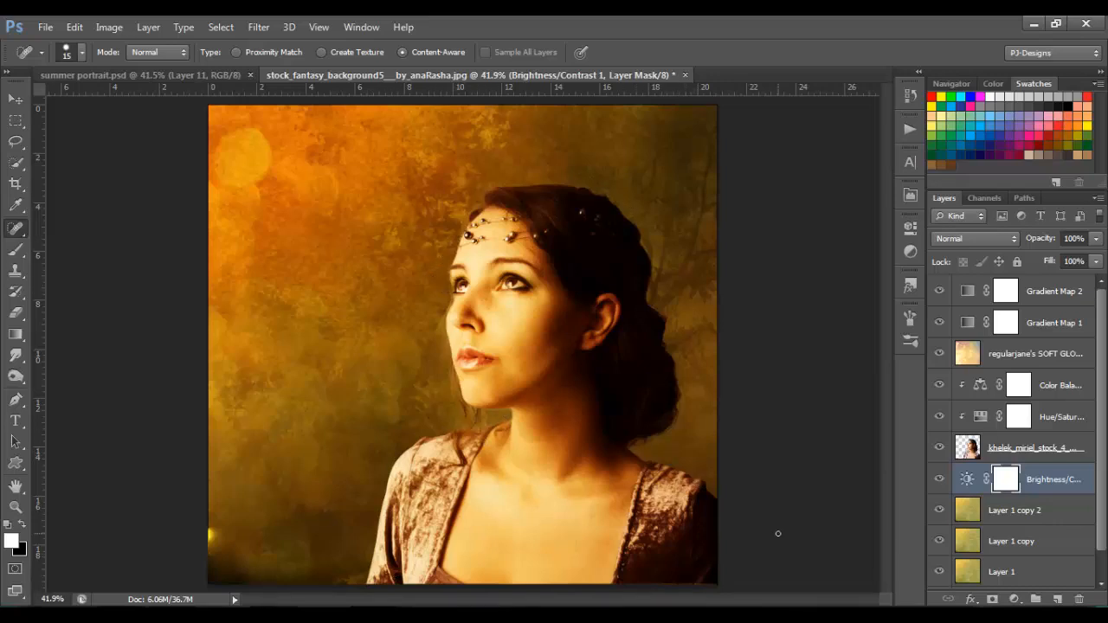
On a new layer behind the woman, paint a white outline around her silhouette with a soft 175 px brush.
click(1058, 600)
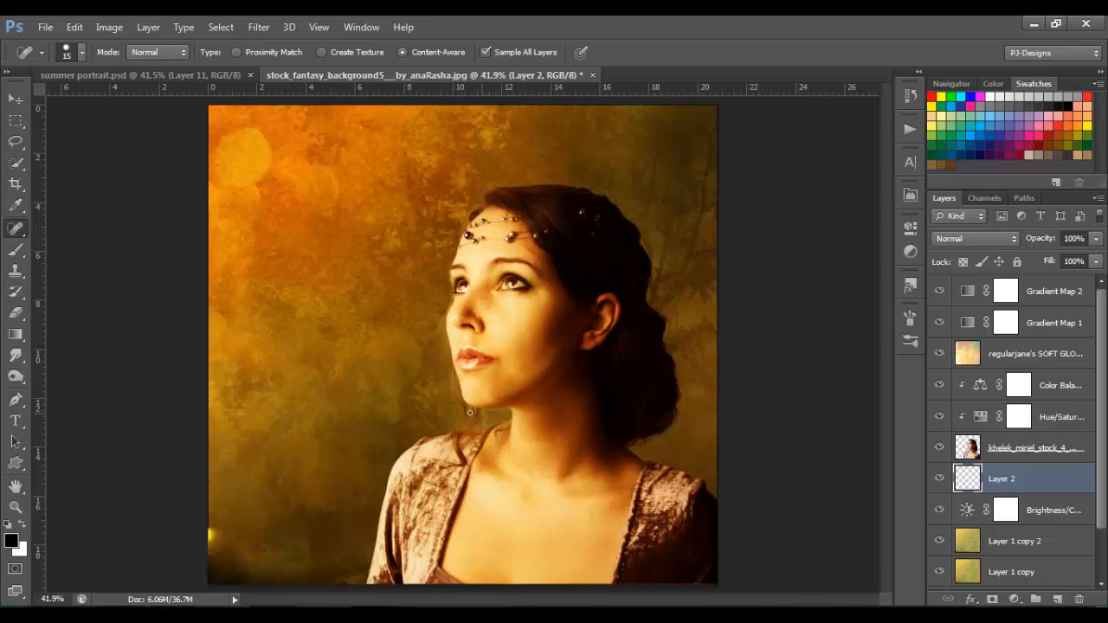
click(16, 250)
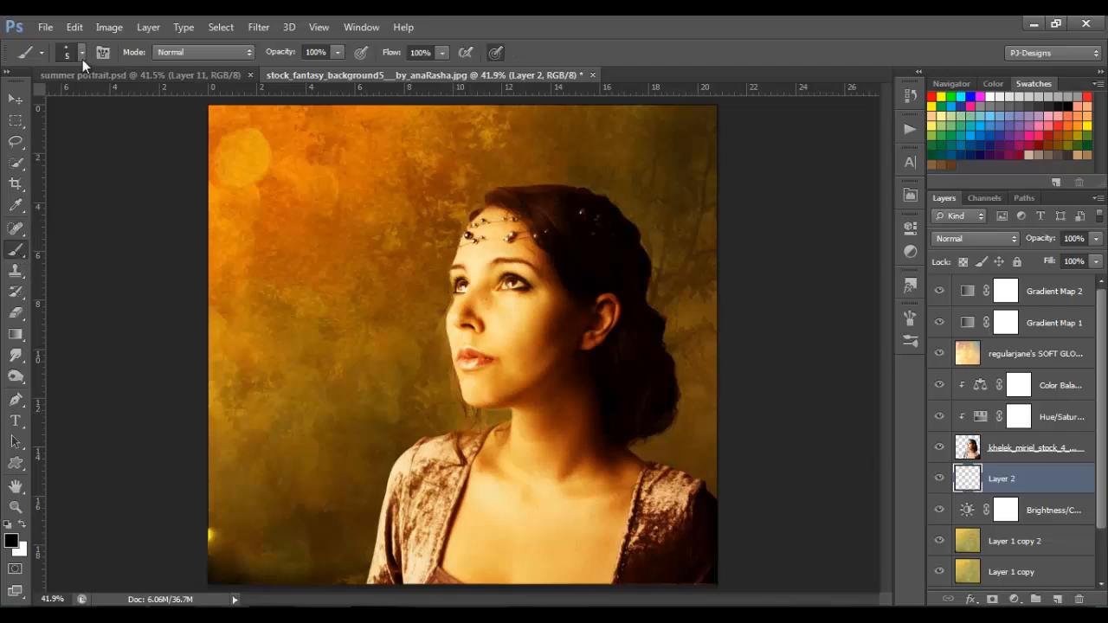
click(83, 59)
click(82, 53)
click(22, 526)
key(bracketright)
key(bracketright)
key(bracketright)
key(bracketright)
key(bracketright)
key(bracketright)
key(bracketright)
key(bracketright)
key(bracketright)
key(bracketright)
key(bracketright)
key(bracketright)
key(bracketright)
key(bracketright)
key(bracketright)
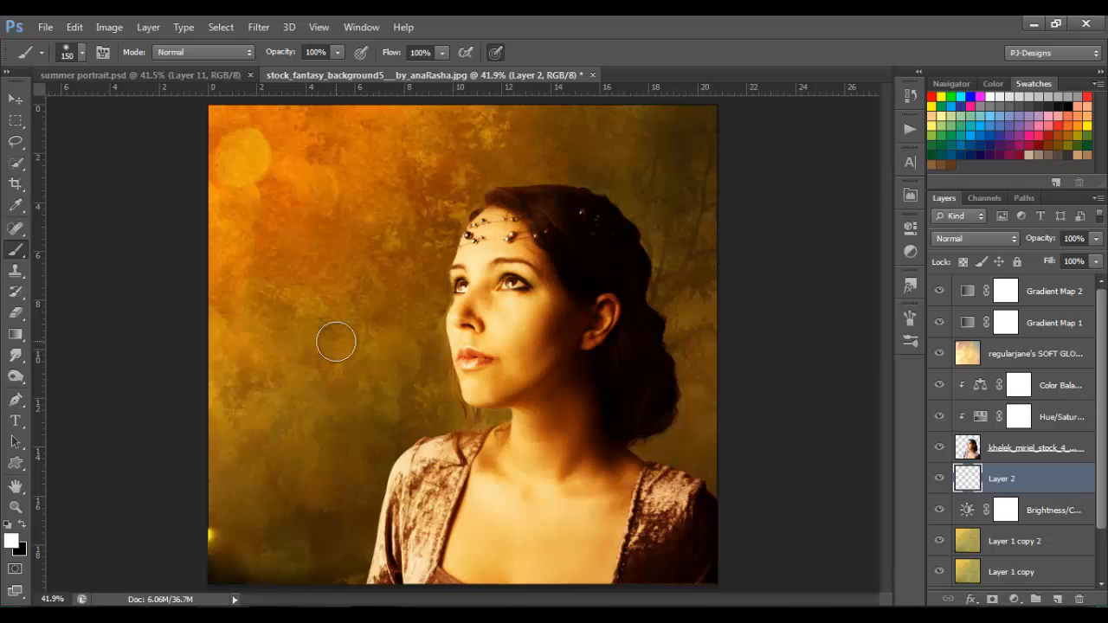
key(bracketright)
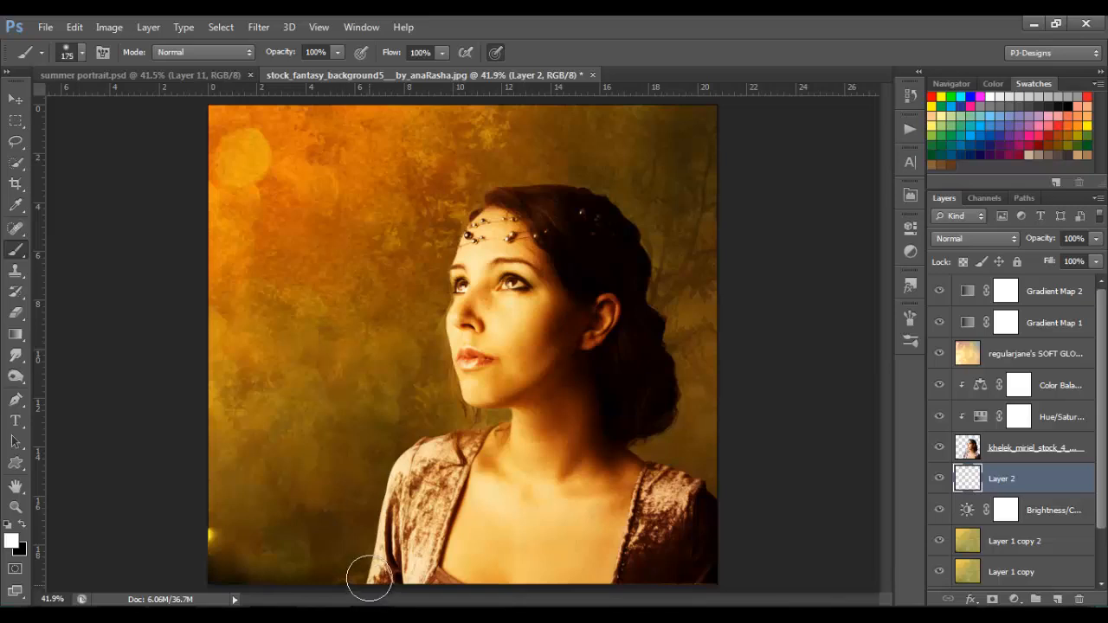
mouse_move(369, 578)
mouse_down()
mouse_move(382, 505)
mouse_move(382, 518)
mouse_move(413, 446)
mouse_move(505, 417)
mouse_move(457, 374)
mouse_move(454, 337)
mouse_move(460, 247)
mouse_move(488, 189)
mouse_move(570, 187)
mouse_move(625, 229)
mouse_move(653, 288)
mouse_move(672, 424)
mouse_move(643, 448)
mouse_move(707, 476)
mouse_move(737, 502)
mouse_up()
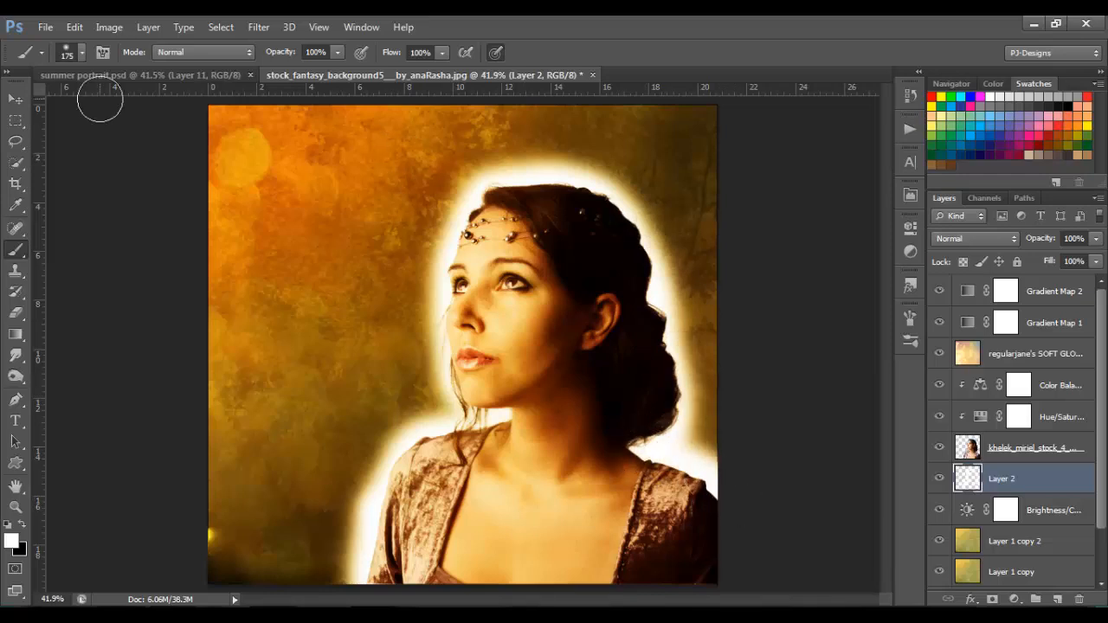
Apply a Gaussian Blur with a 75-pixel radius to the white outline layer.
click(16, 99)
click(262, 26)
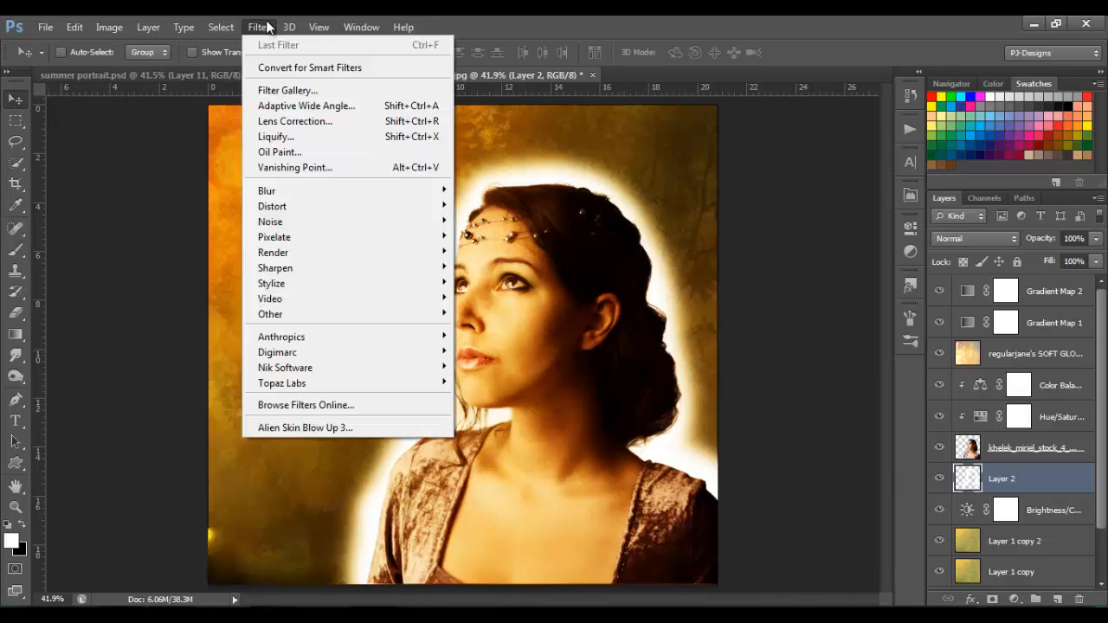
mouse_move(306, 184)
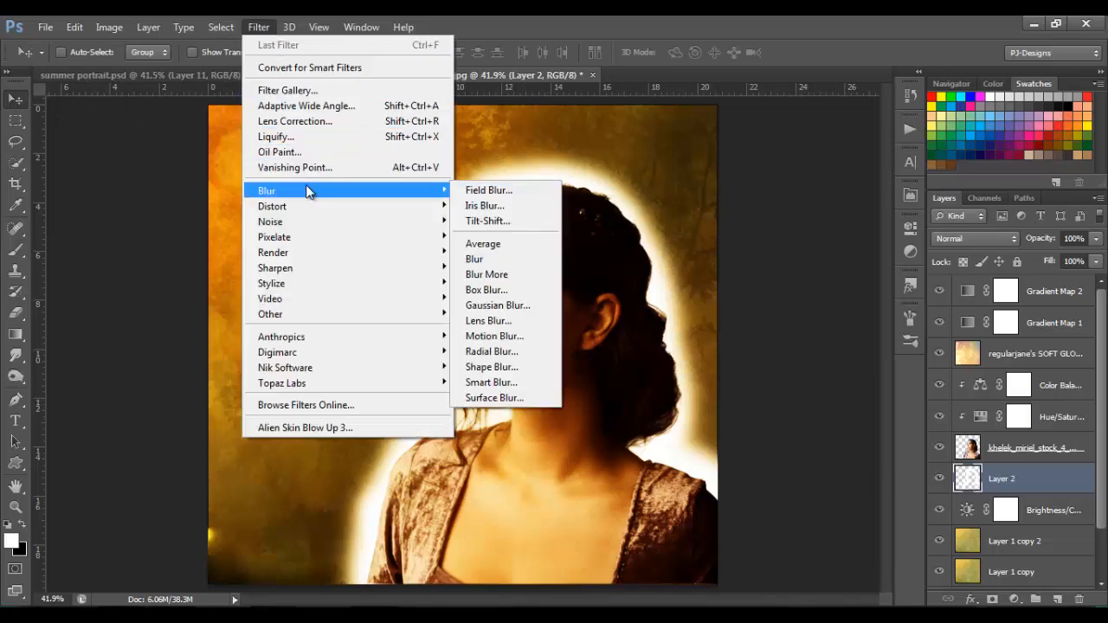
click(500, 310)
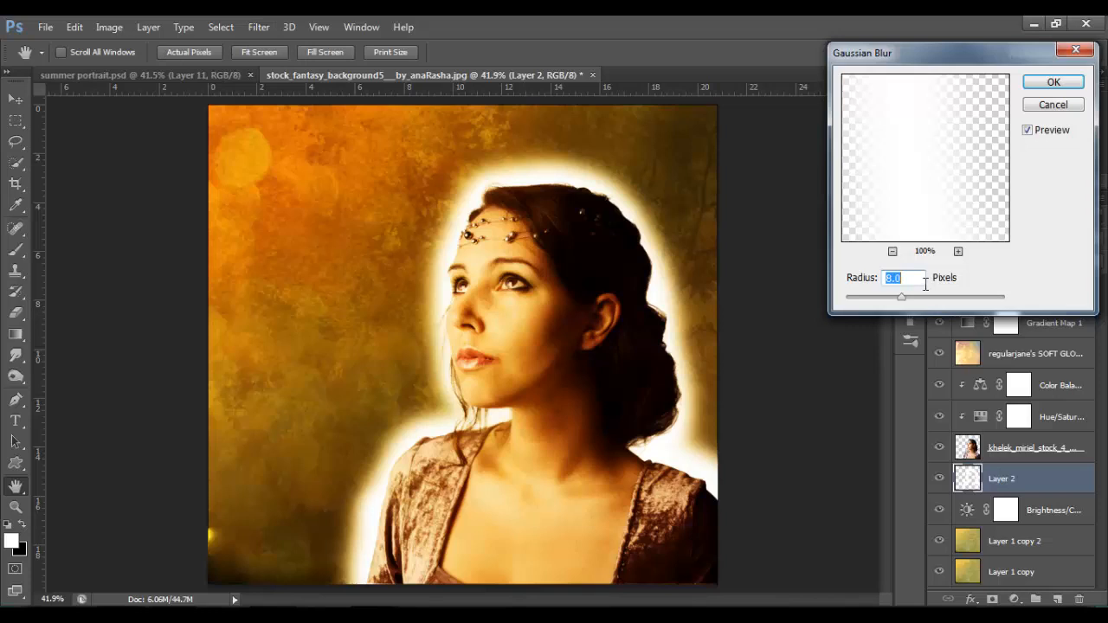
text(75)
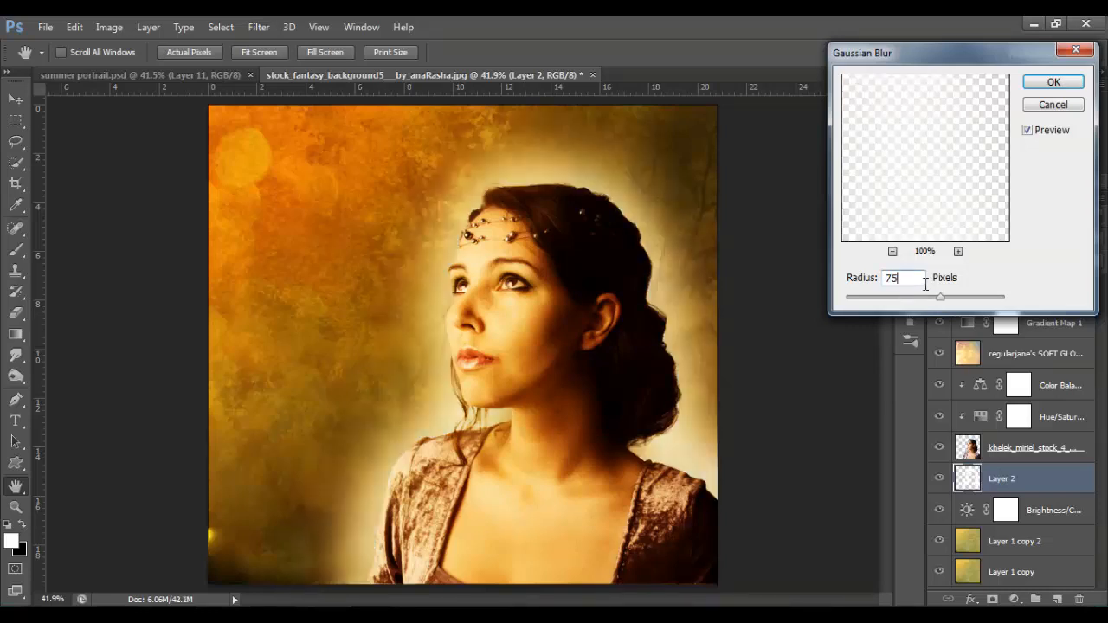
click(1057, 83)
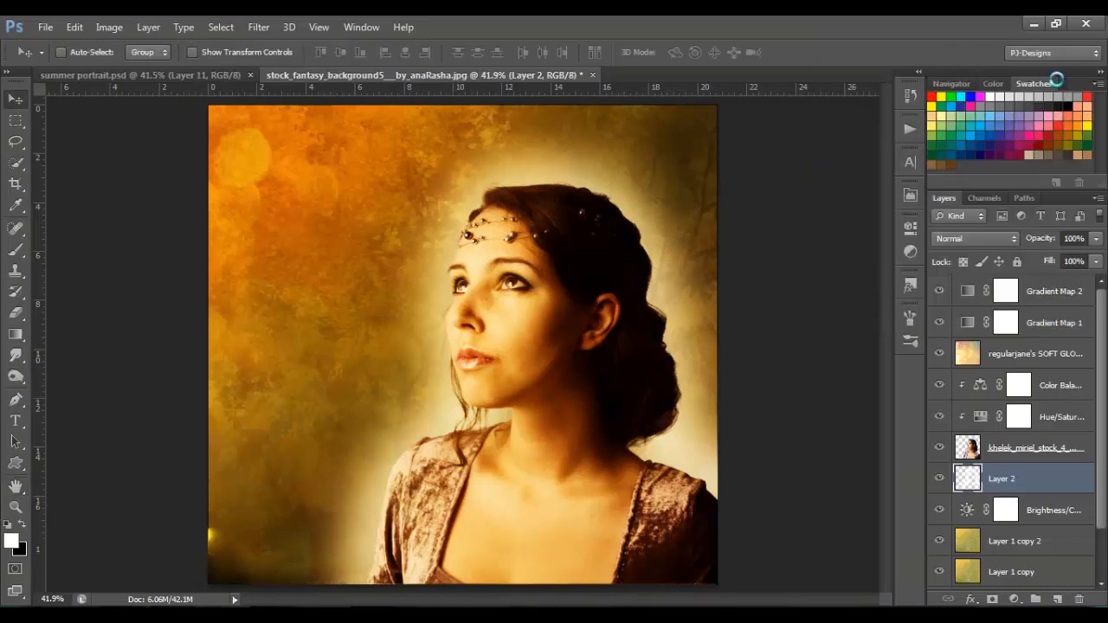
Set the blurred outline layer to Soft Light and rename it glow.
click(990, 239)
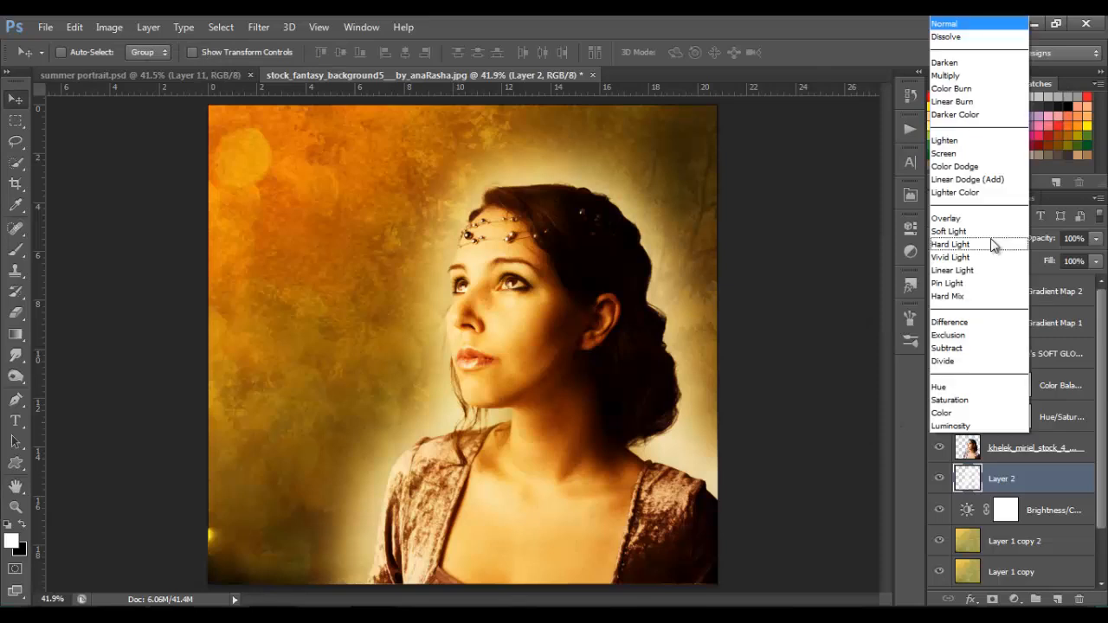
click(988, 236)
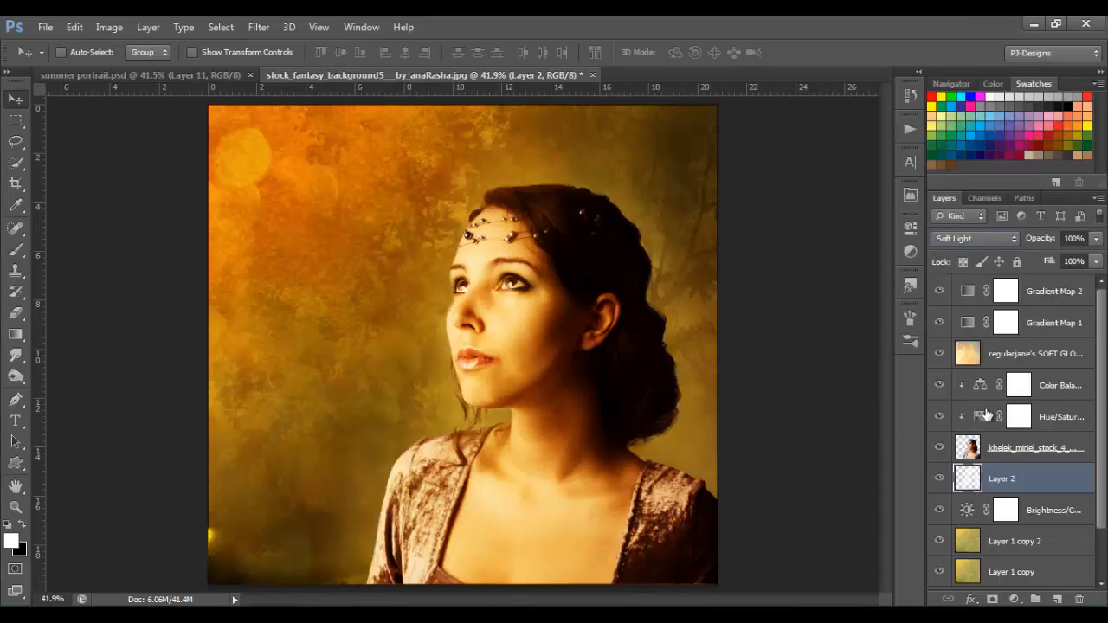
double_click(1001, 479)
text(glow)
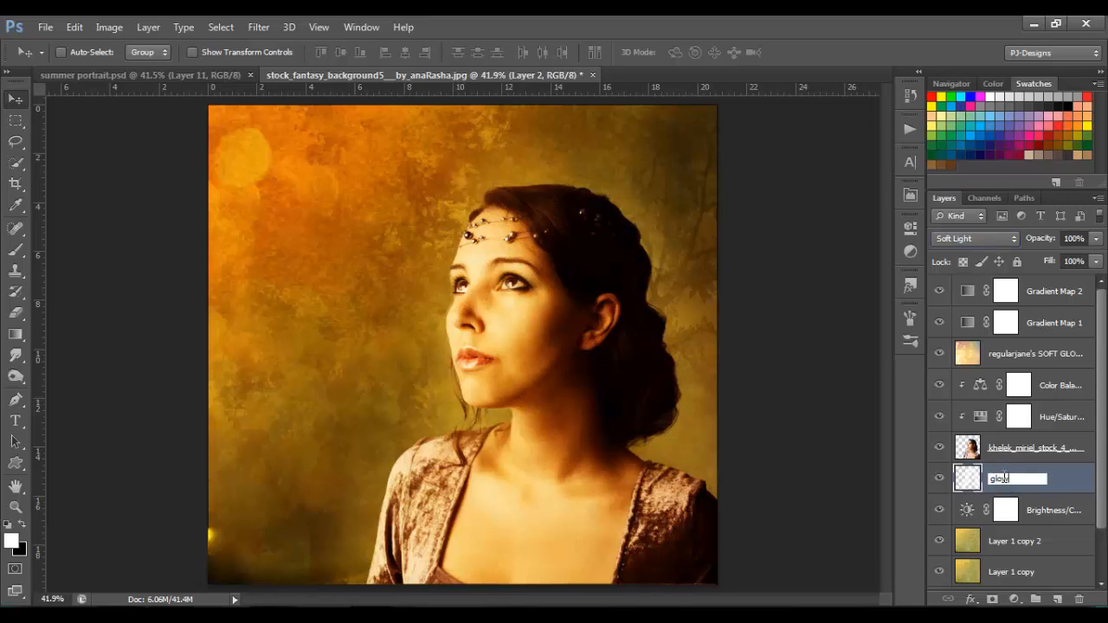
key(Return)
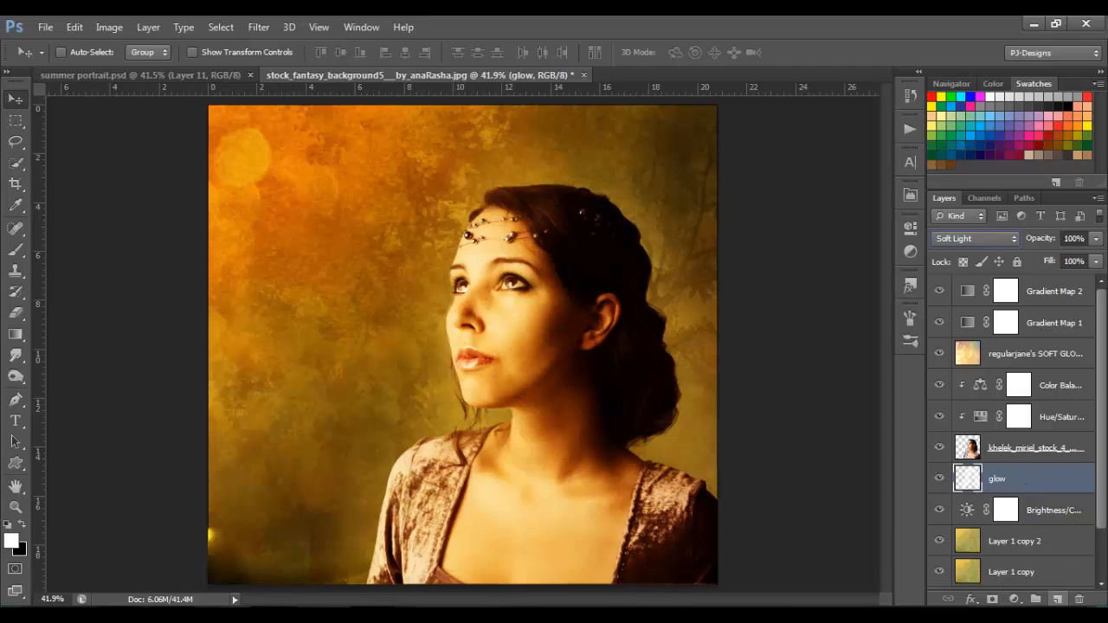
On a new layer beneath glow, draw a linear gradient from 572e07 to transparent, from the canvas's lower-right corner to its upper-left corner.
ctrl+click(1058, 599)
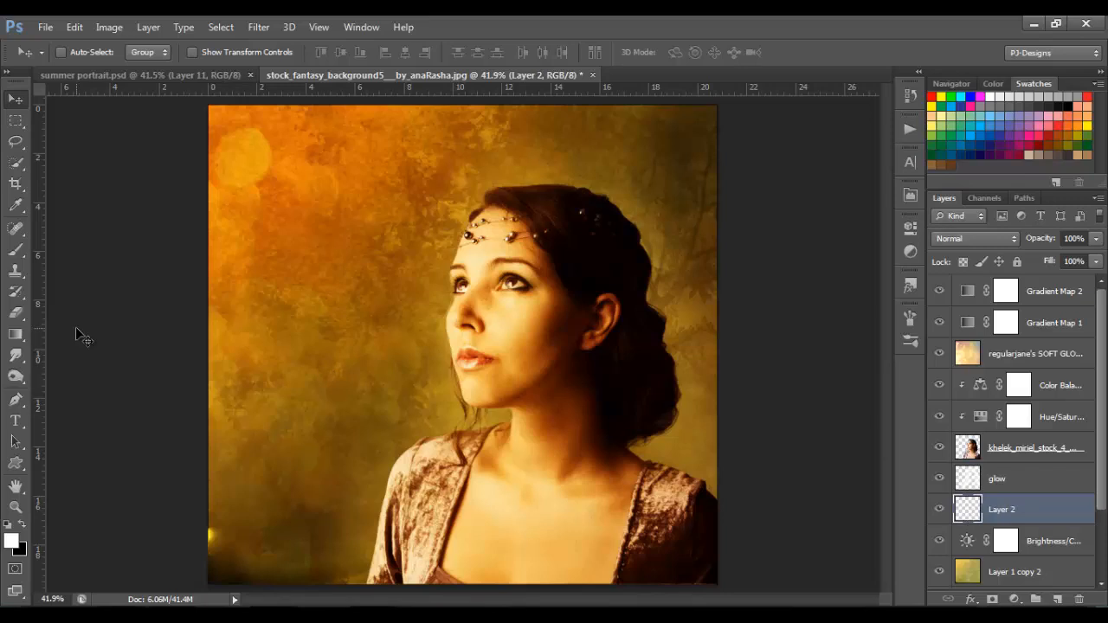
click(15, 545)
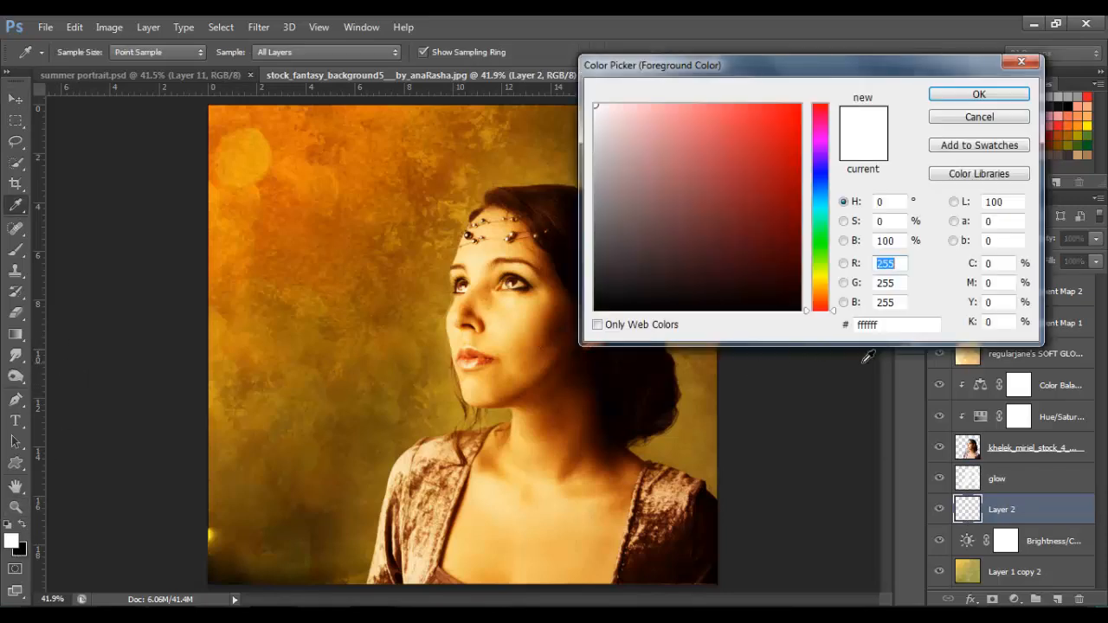
click(878, 326)
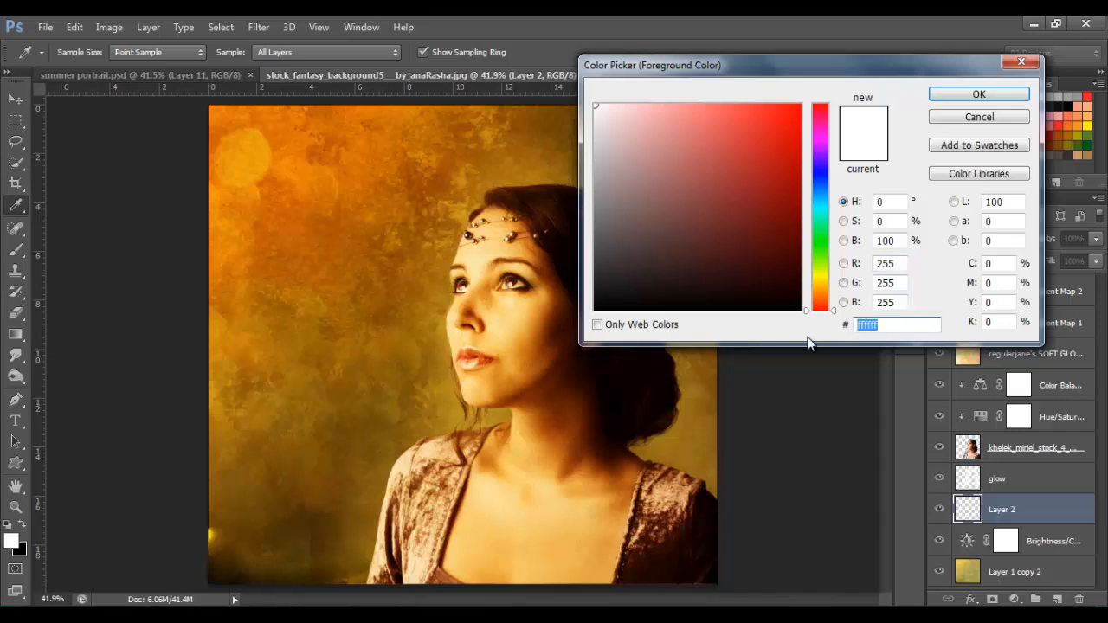
text(572e07)
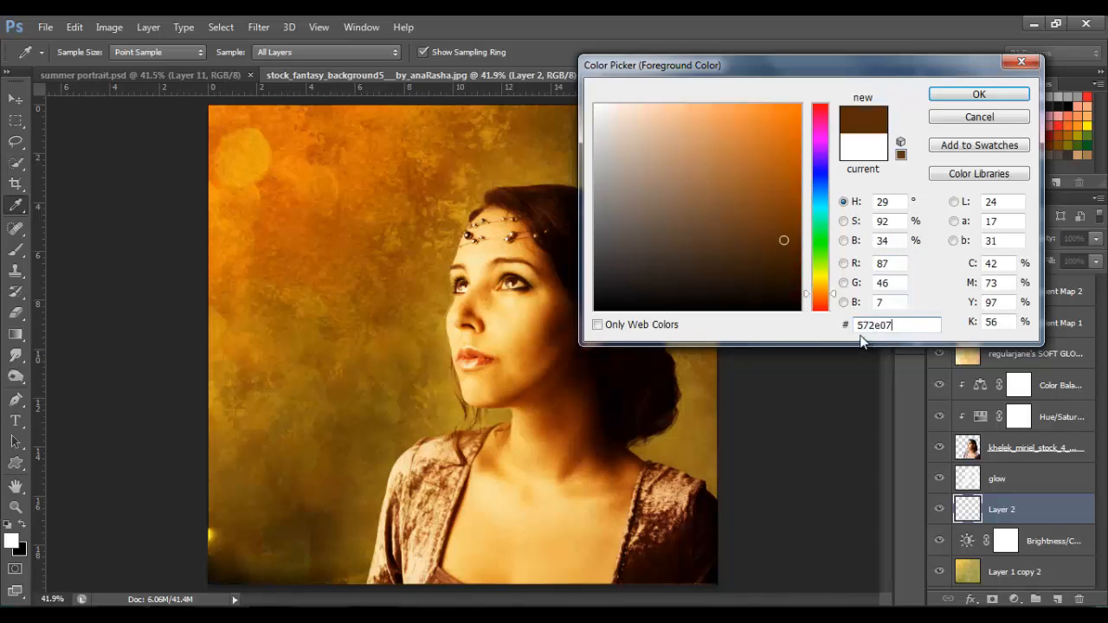
click(947, 95)
key(v)
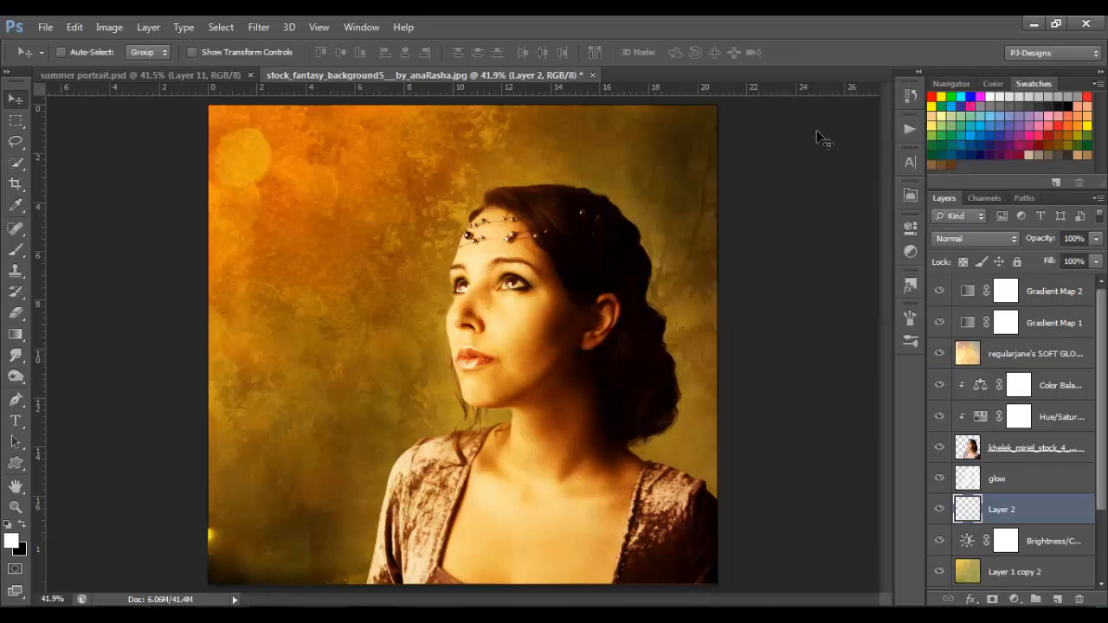
click(16, 335)
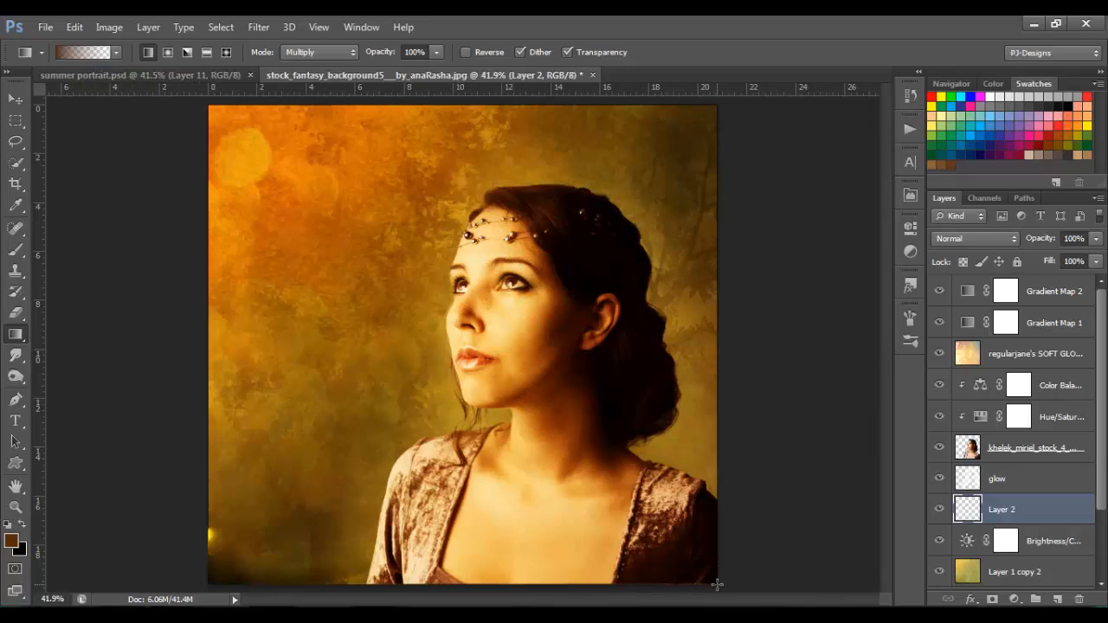
drag(716, 585, 206, 106)
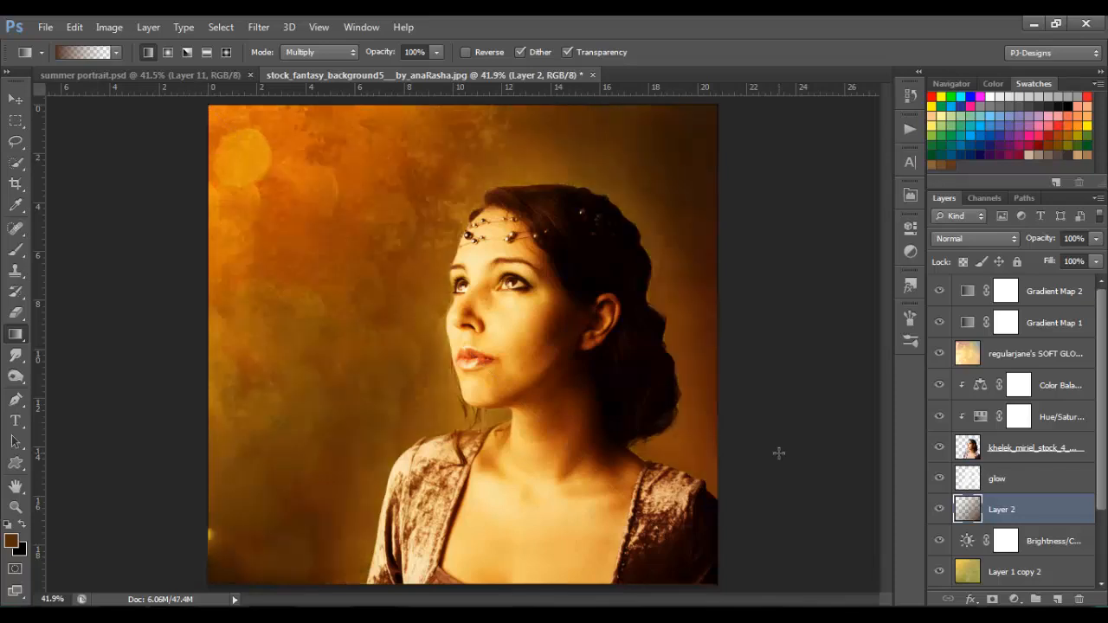
Set the brown gradient layer to Multiply at 80% opacity.
click(976, 242)
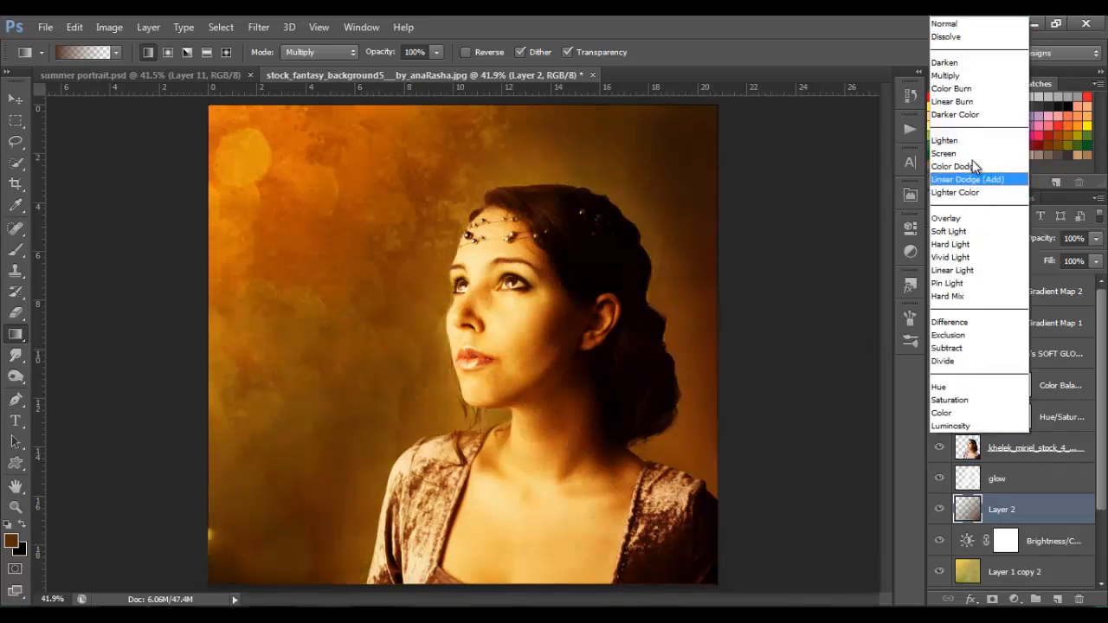
click(970, 76)
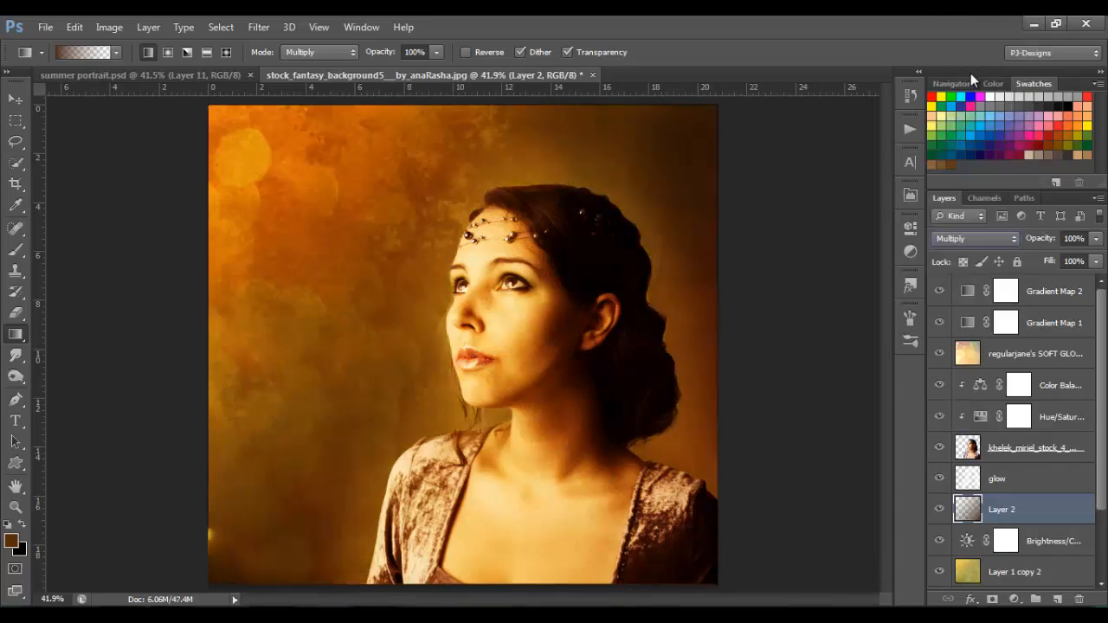
click(1096, 239)
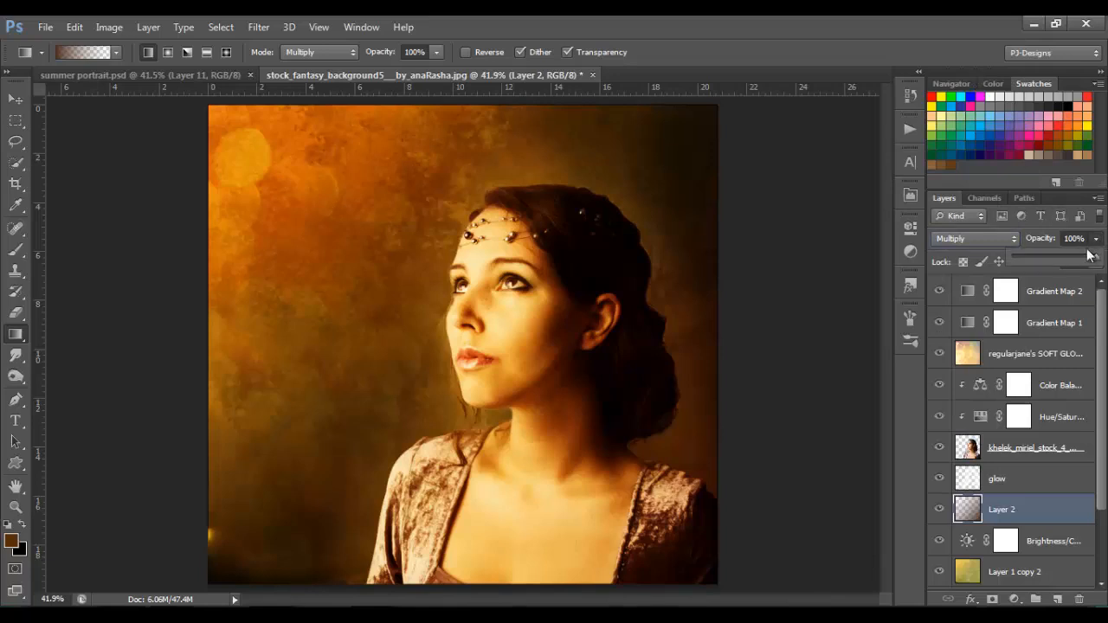
drag(1089, 254, 1081, 258)
click(781, 246)
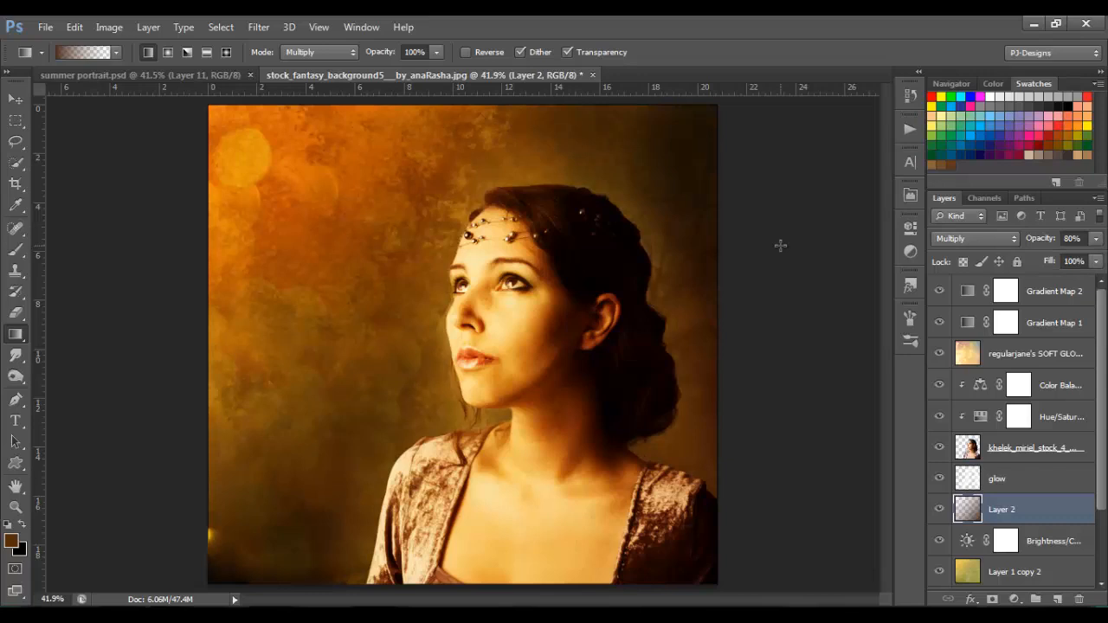
Place the bird1 hummingbird image into the composite directly above the portrait's Color Balance adjustment.
click(1049, 386)
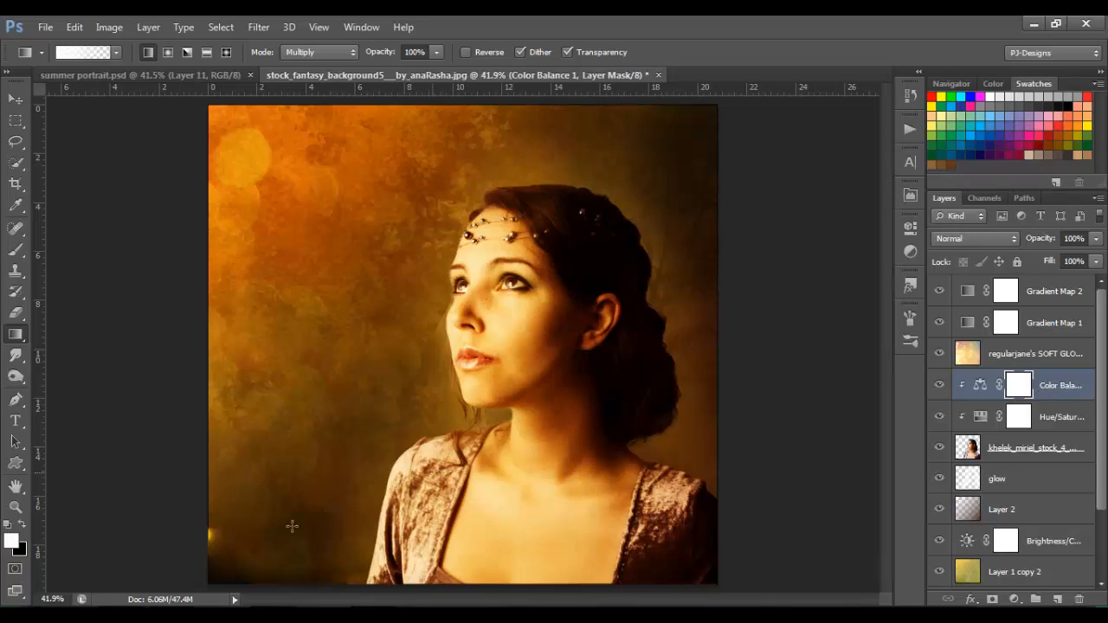
key(alt+Tab)
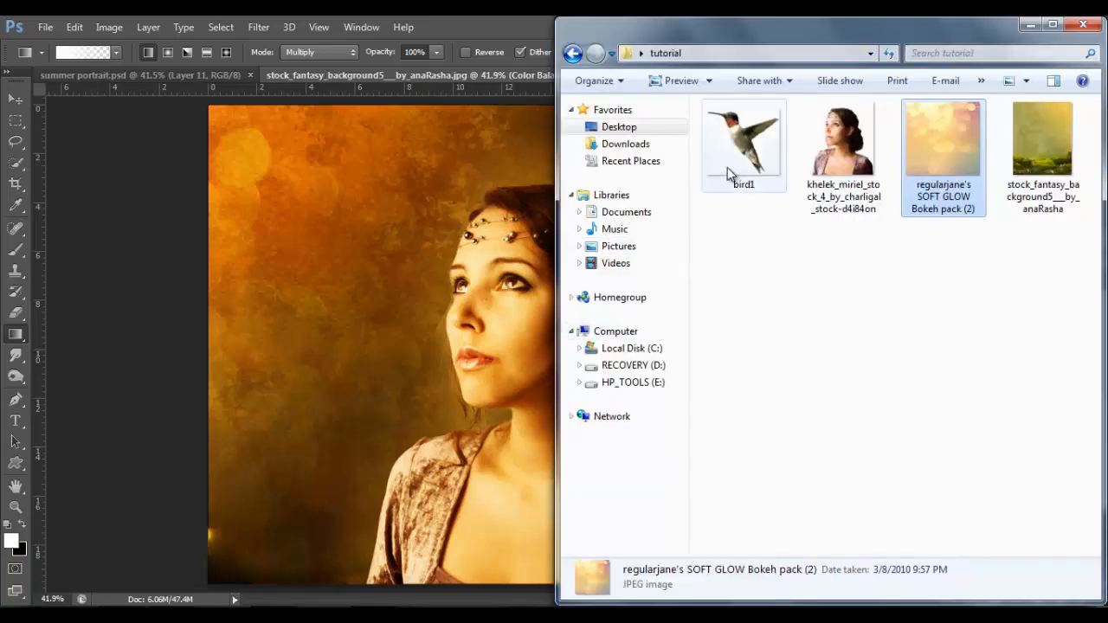
click(740, 147)
drag(601, 224, 337, 351)
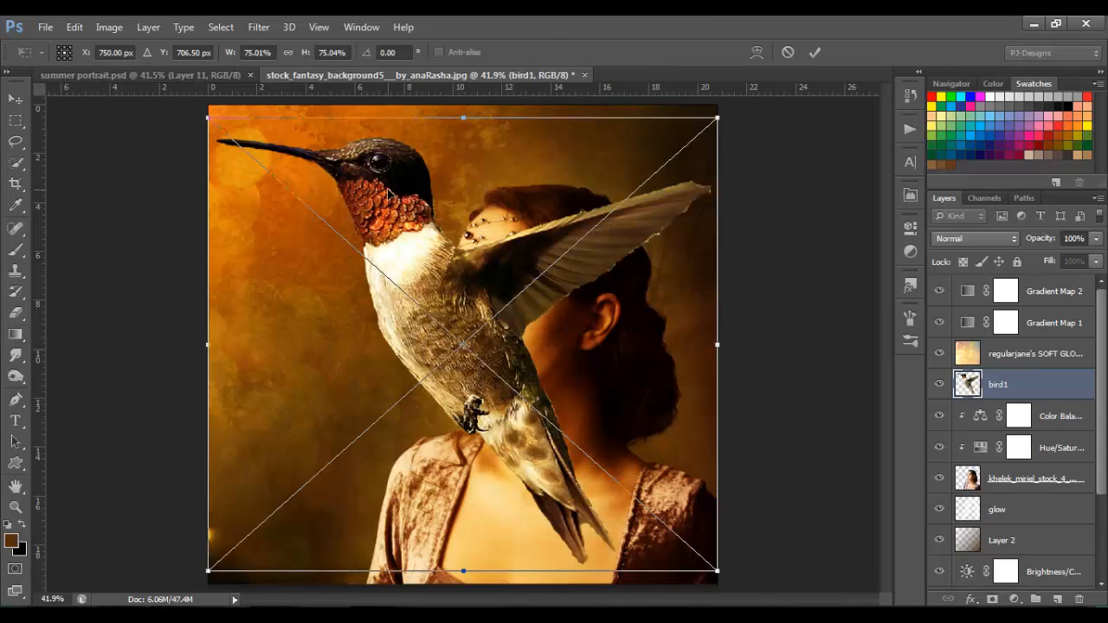
Flip the hummingbird horizontally, scale it to about 9.5%, rotate it about 27°, and place it in the canvas's upper-left sky area.
right_click(391, 198)
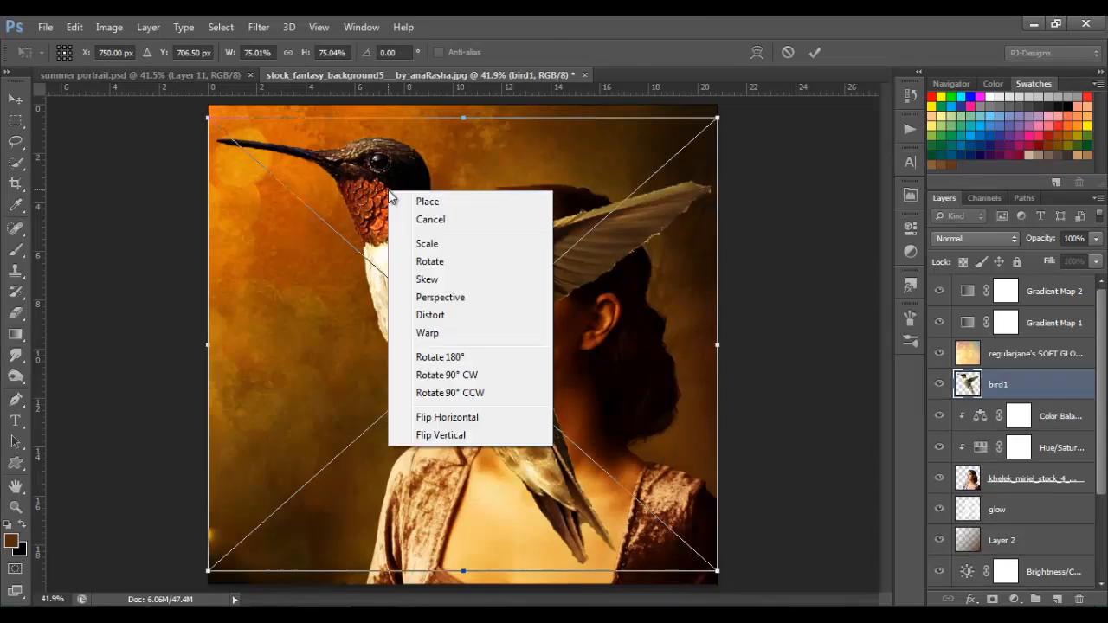
click(445, 418)
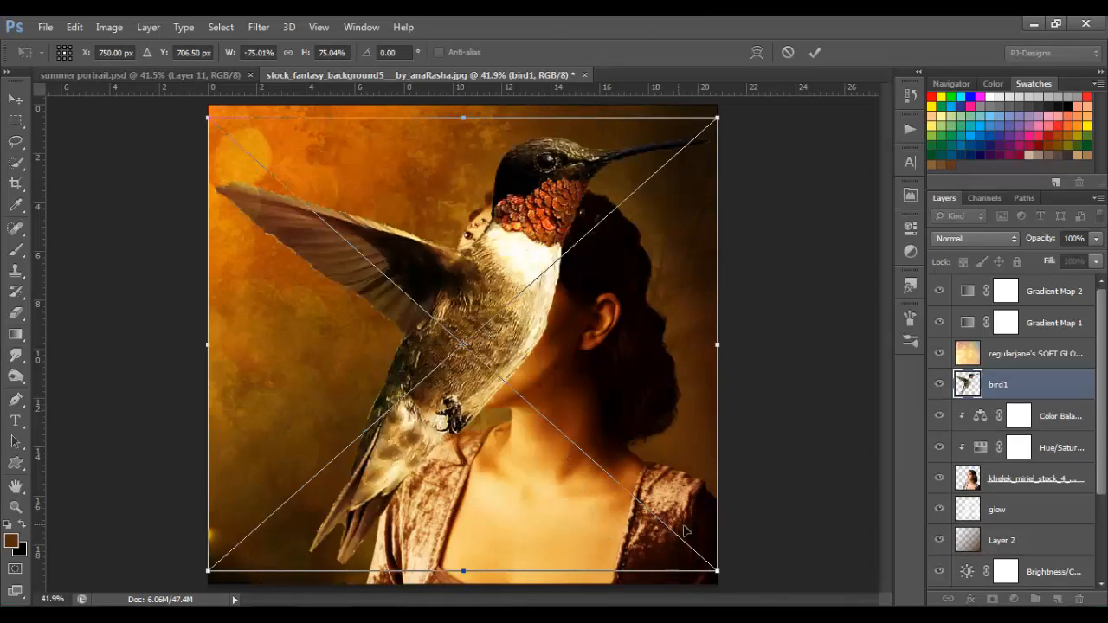
drag(717, 570, 271, 186)
drag(255, 156, 357, 168)
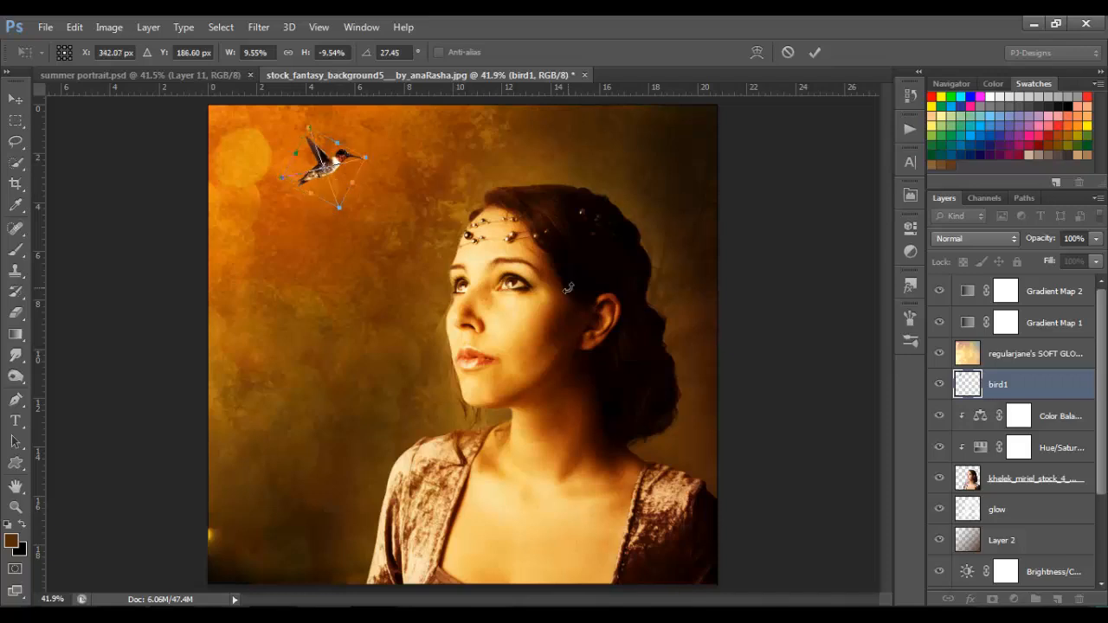
click(815, 51)
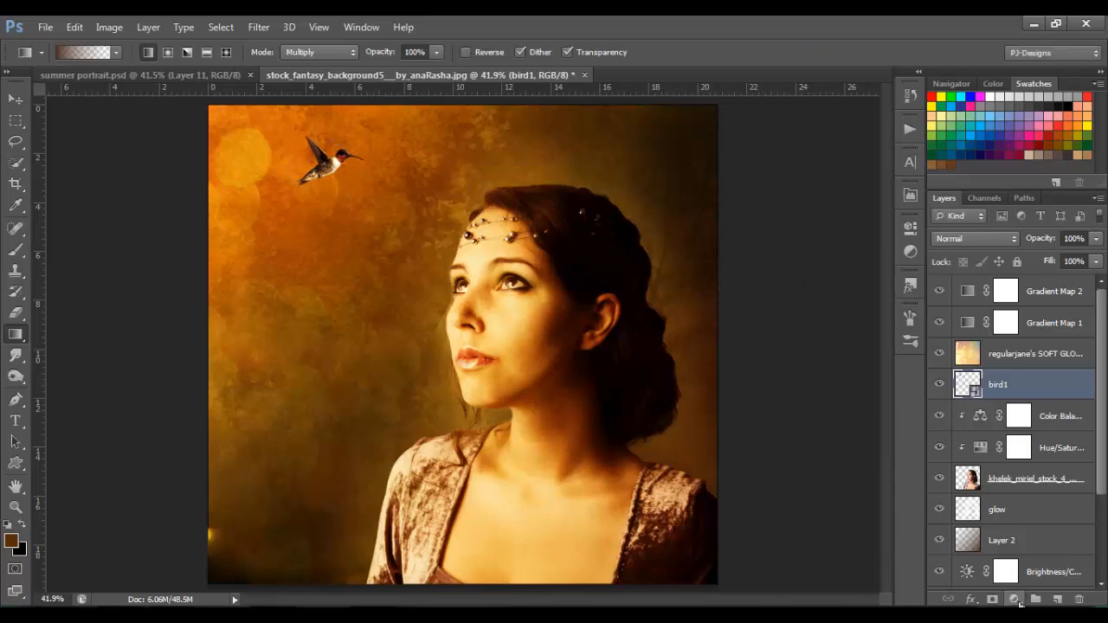
Add a Hue/Saturation adjustment above bird1 and clip it to the hummingbird layer.
click(1014, 599)
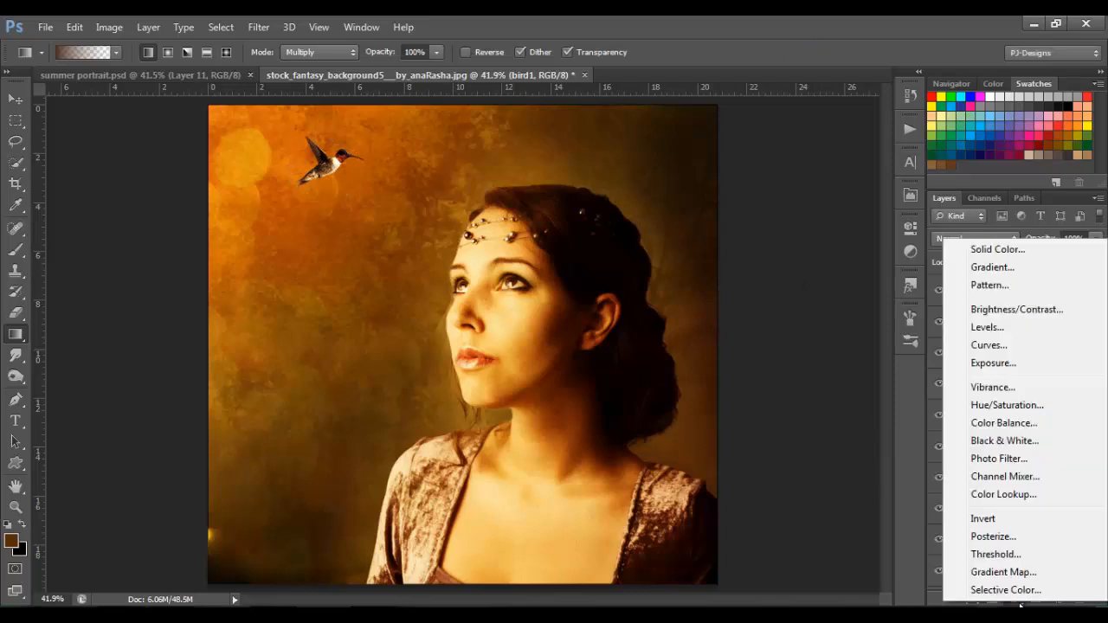
click(1007, 405)
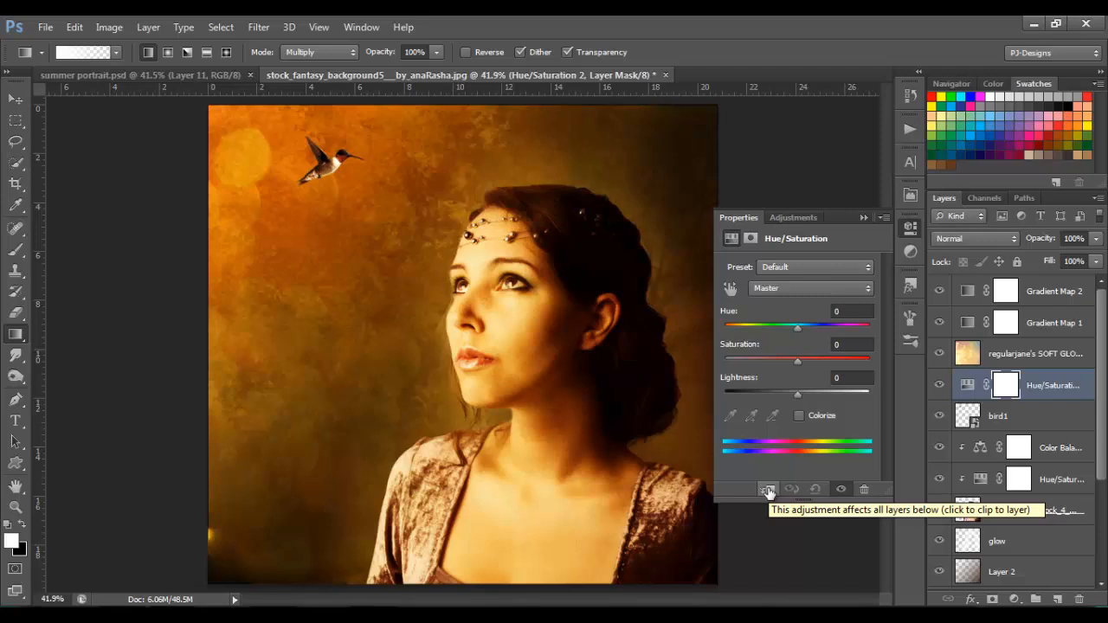
click(768, 490)
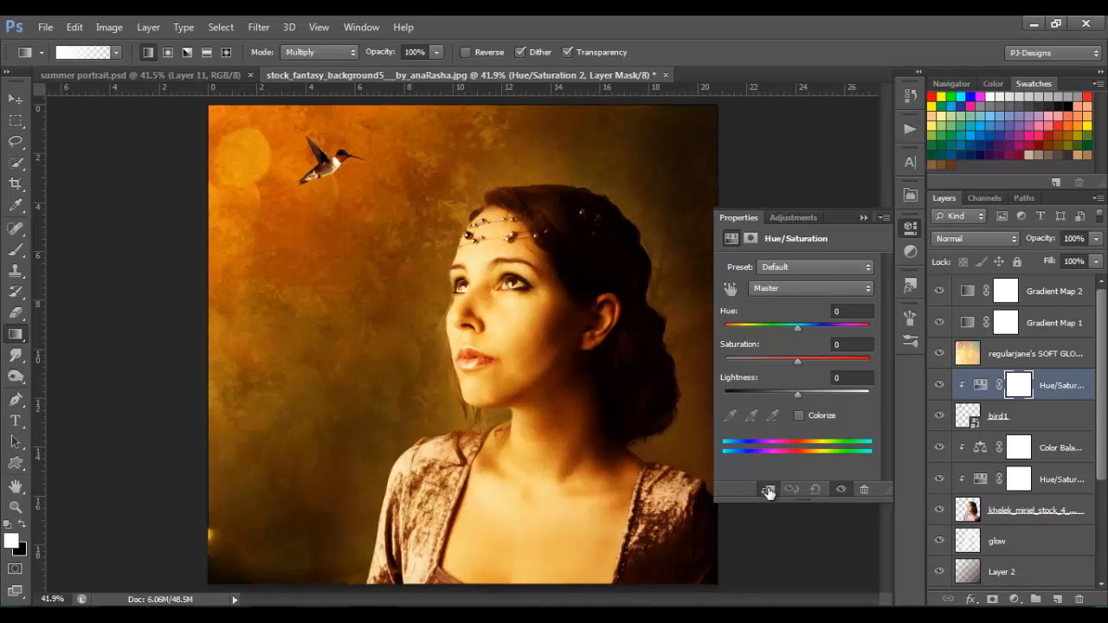
Colorize the hummingbird's Hue/Saturation adjustment with hue 44 and saturation 15.
click(798, 417)
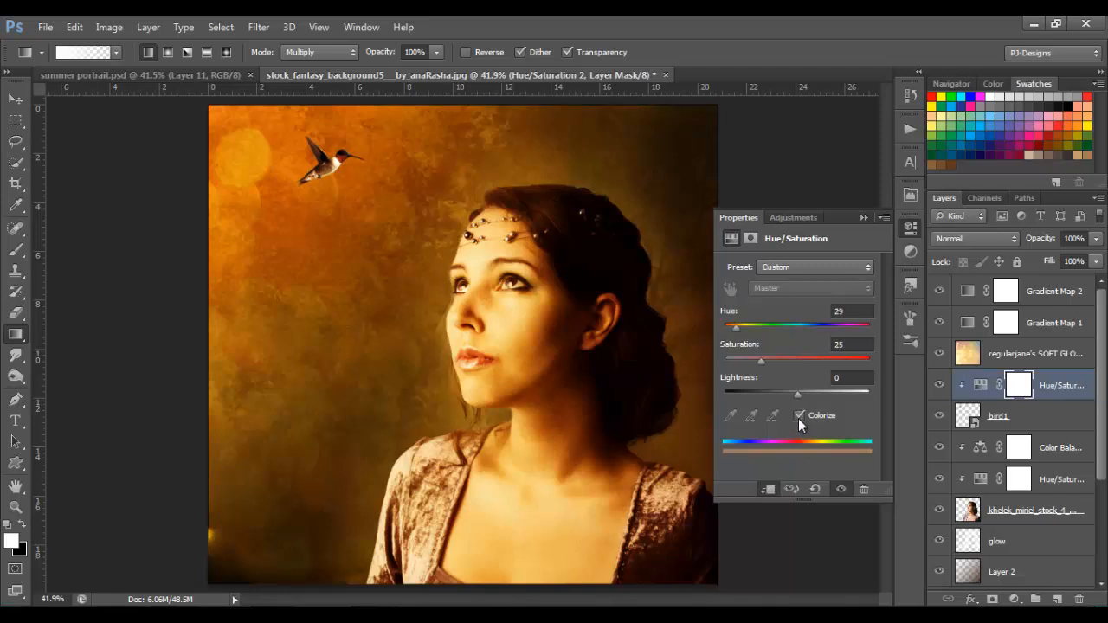
click(850, 313)
text(44)
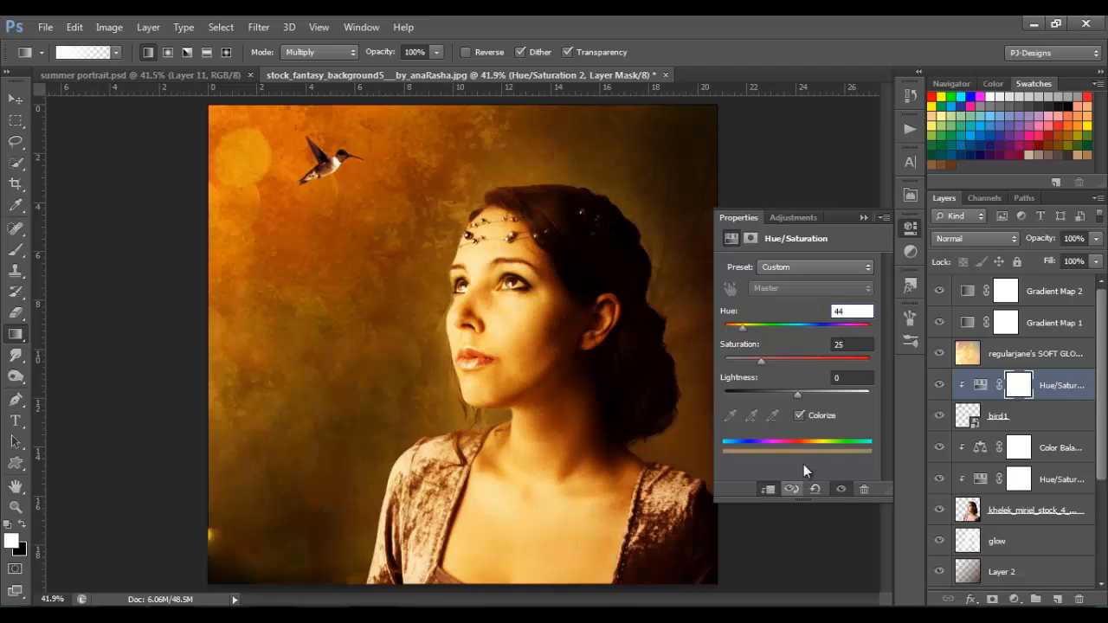
click(837, 346)
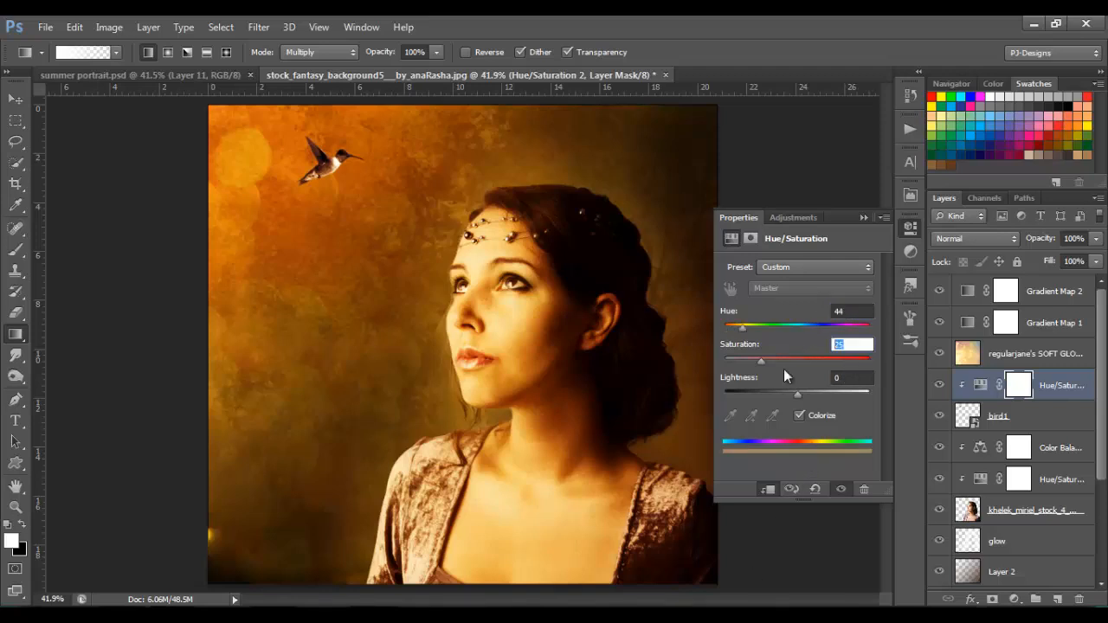
text(15)
click(864, 218)
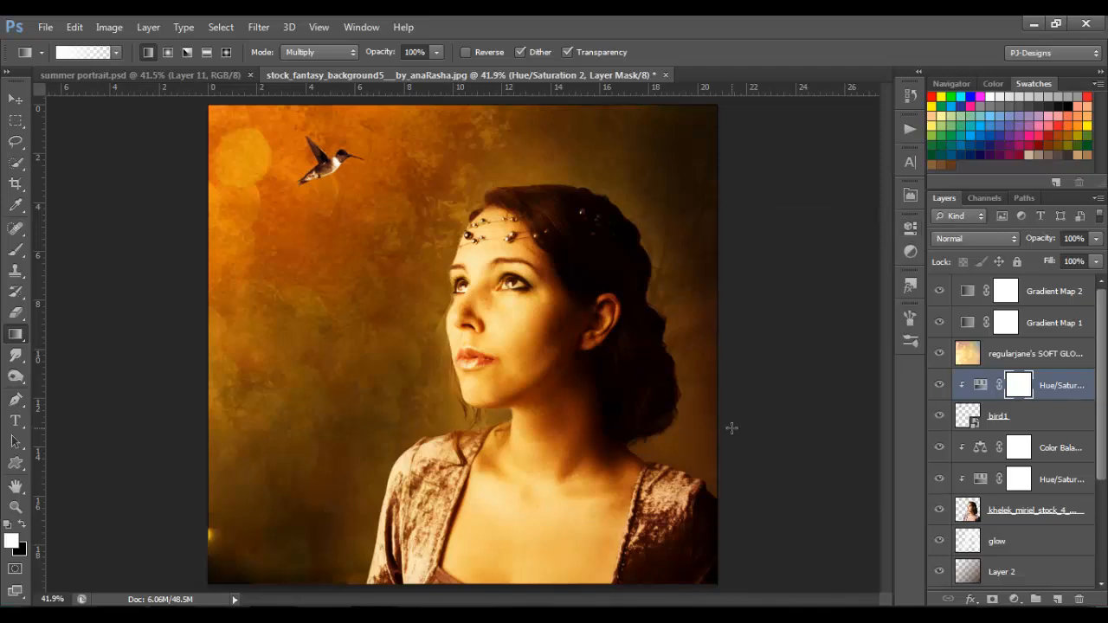
Create a new layer above the hummingbird's adjustment and set the Brush colour to ffe7ba.
click(1060, 601)
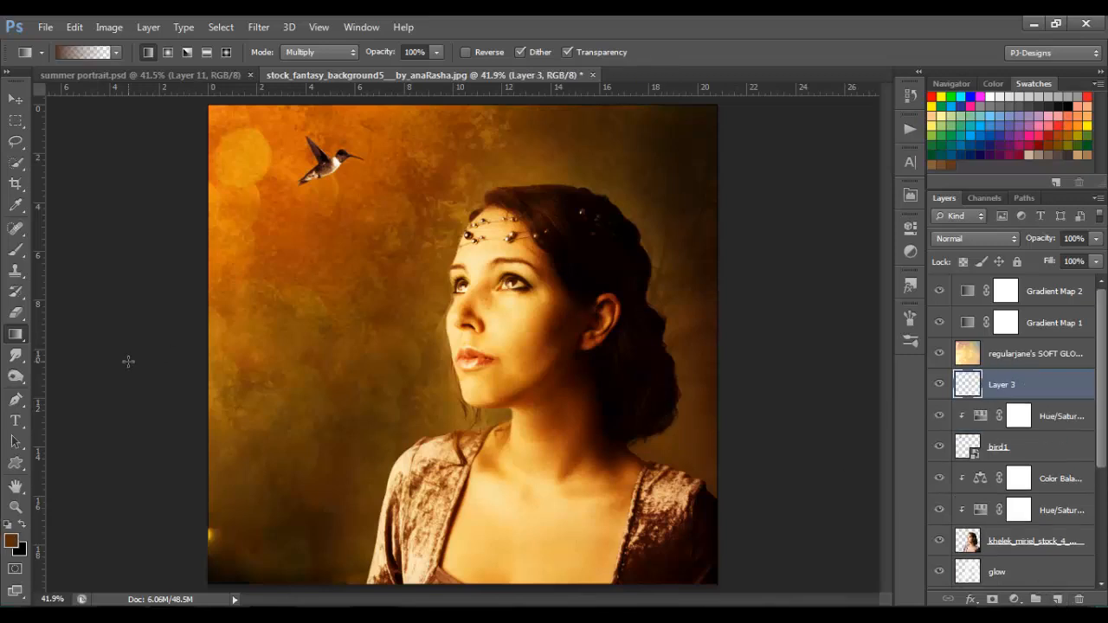
click(21, 249)
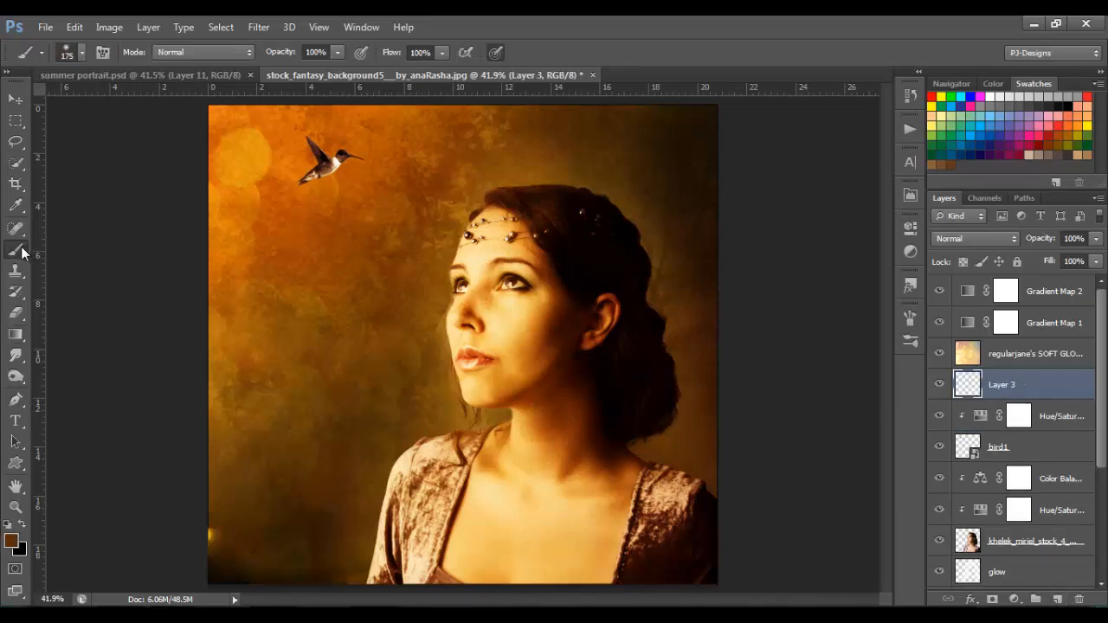
click(12, 542)
click(878, 327)
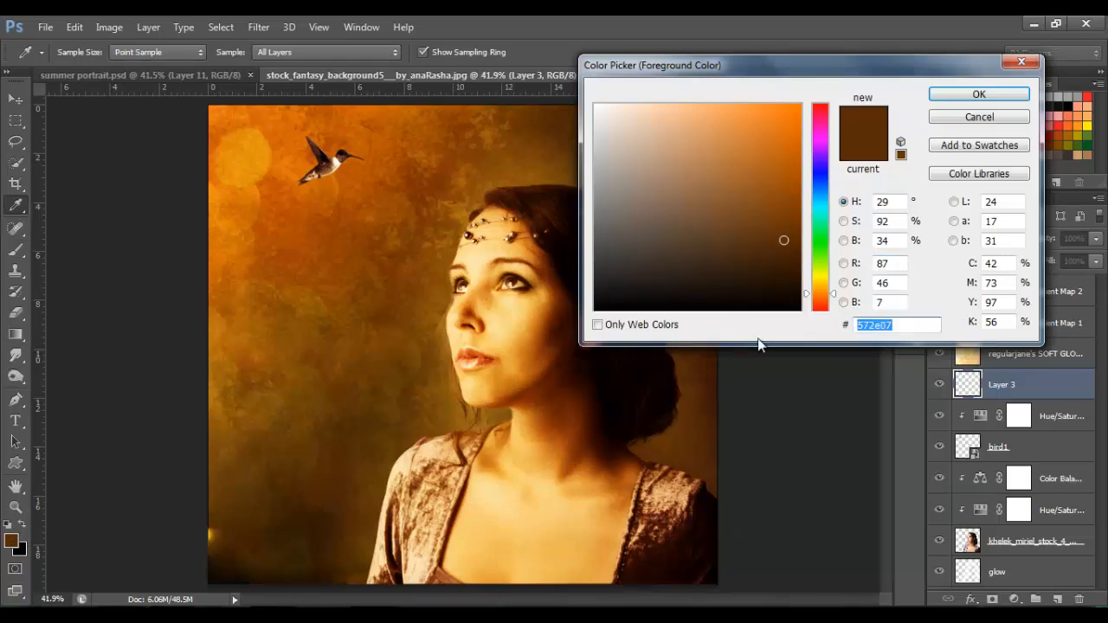
text(ffe7ba)
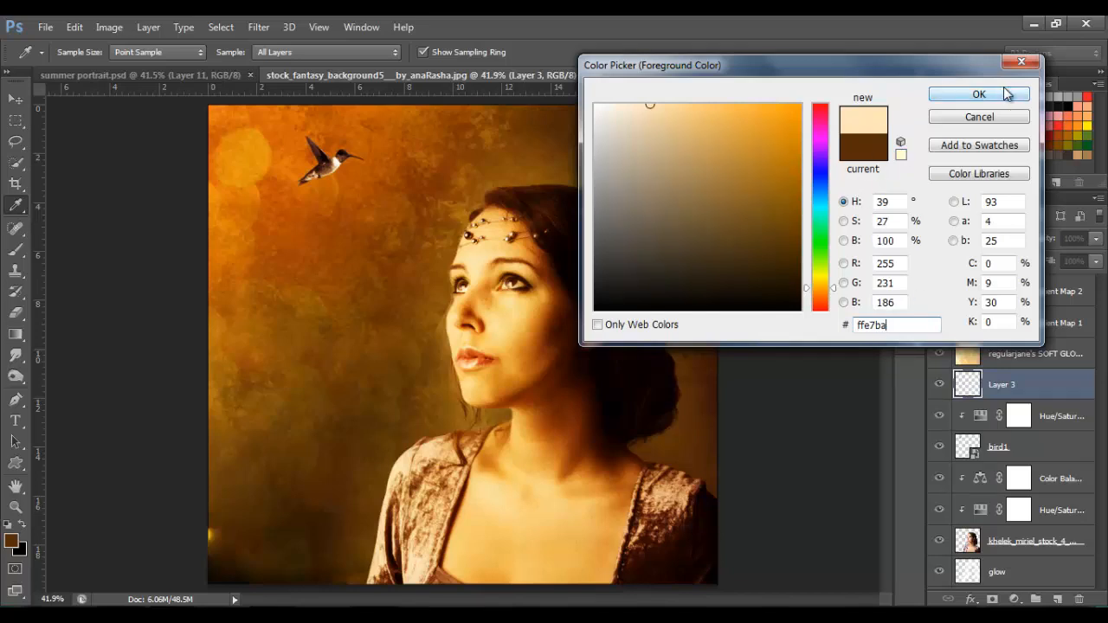
click(979, 94)
key(b)
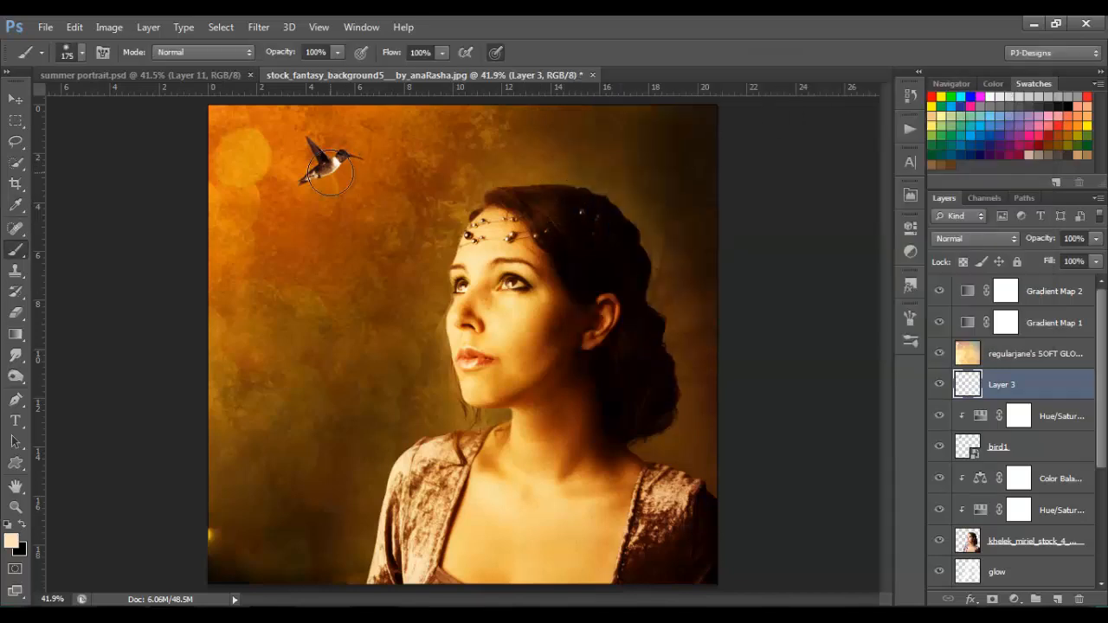
Set the brush size to 300 and paint a single soft cream dab over the hummingbird.
key(bracketright)
key(bracketright)
key(bracketright)
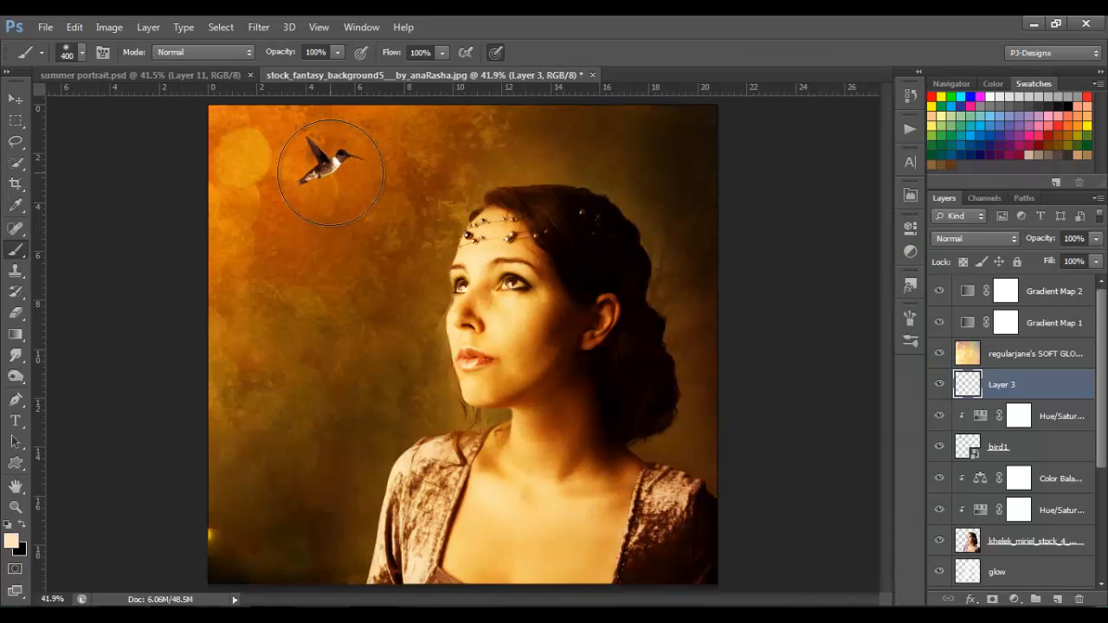
key(bracketleft)
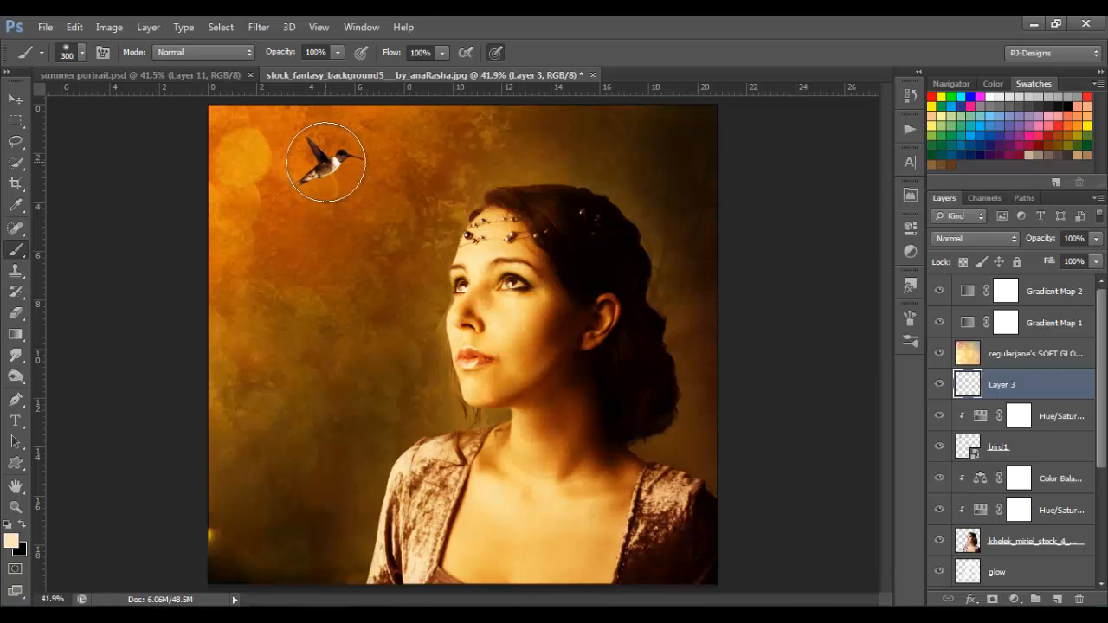
click(325, 163)
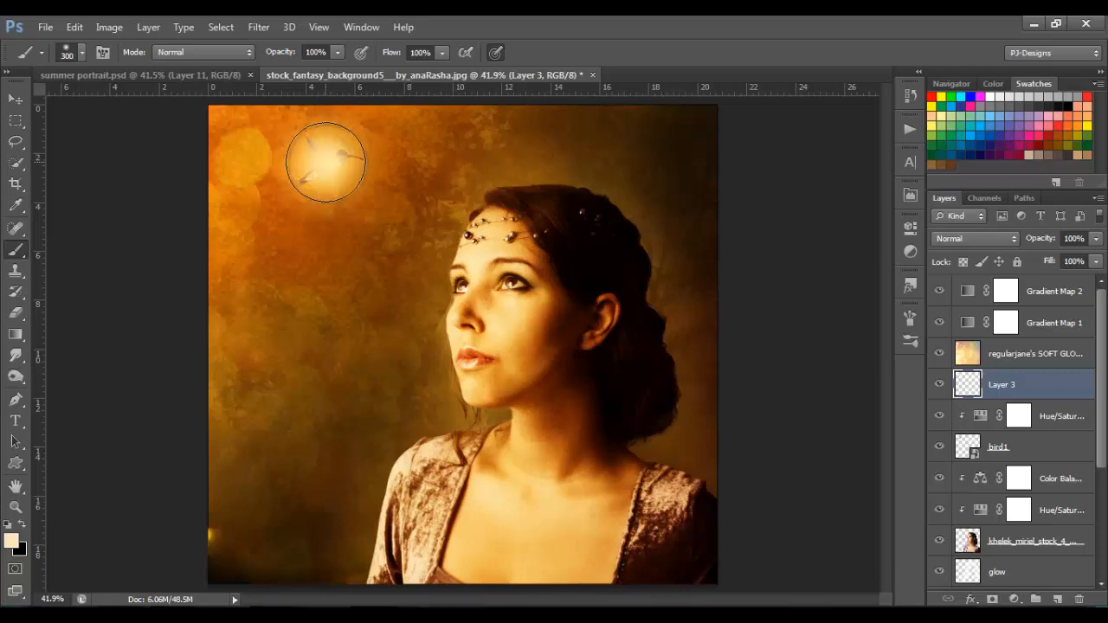
Set the cream dab layer to Soft Light with 80% opacity and 84% fill.
click(973, 239)
click(982, 231)
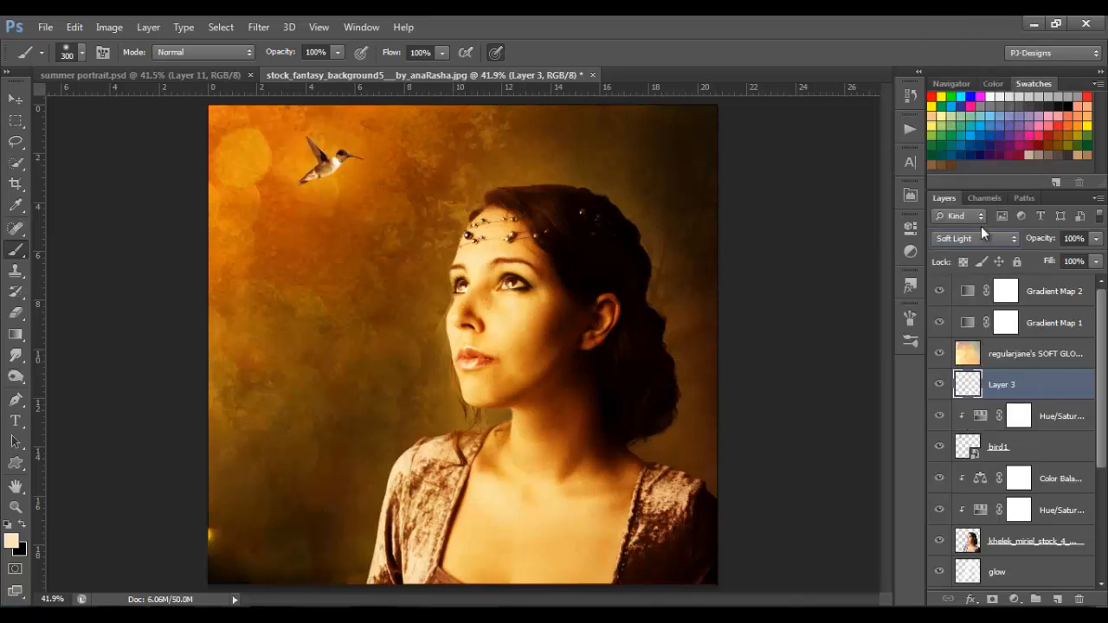
click(1097, 239)
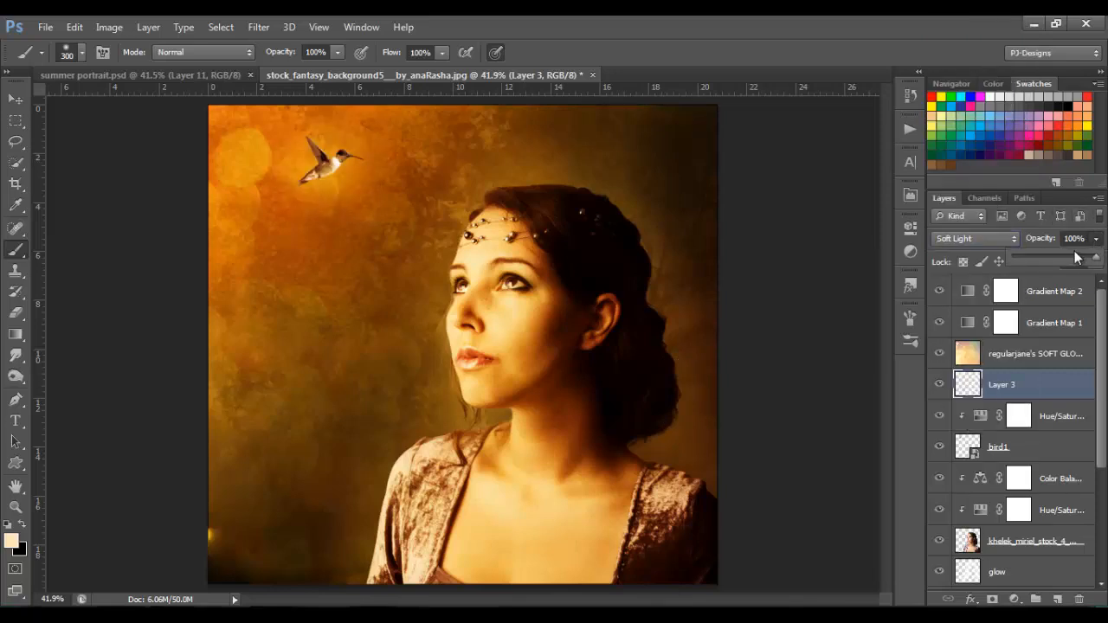
click(1076, 258)
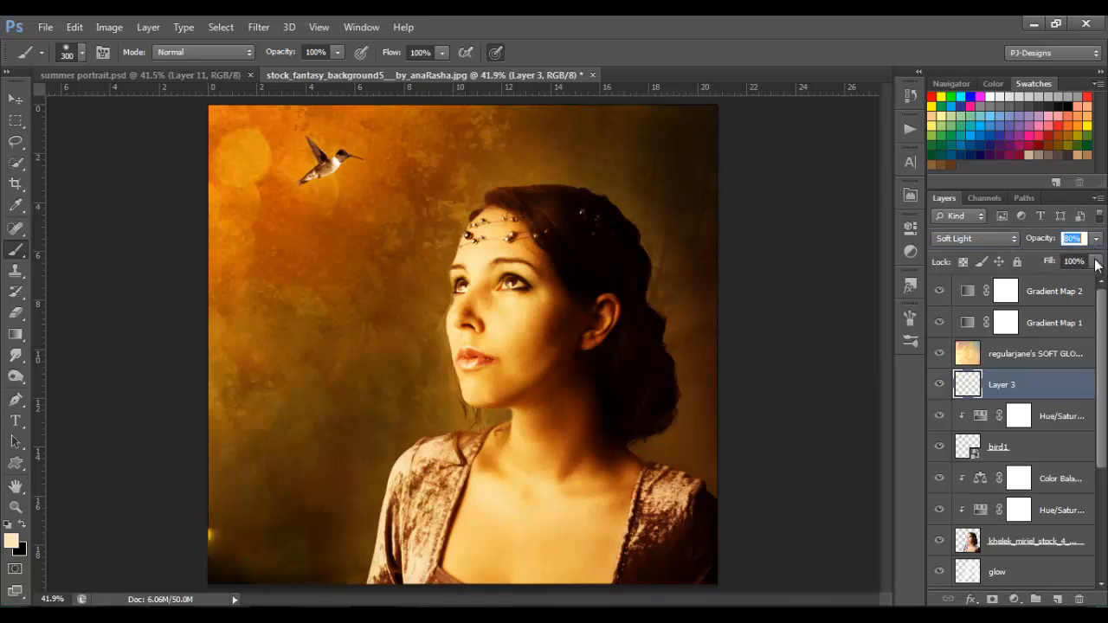
click(1096, 261)
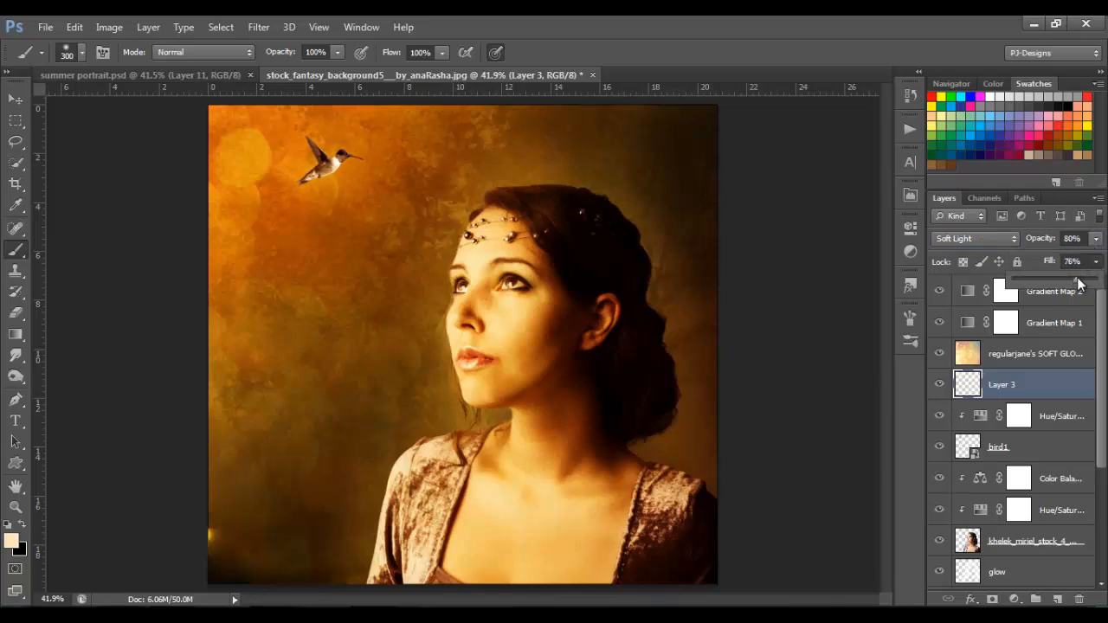
click(1083, 286)
drag(1083, 285, 1084, 286)
click(622, 39)
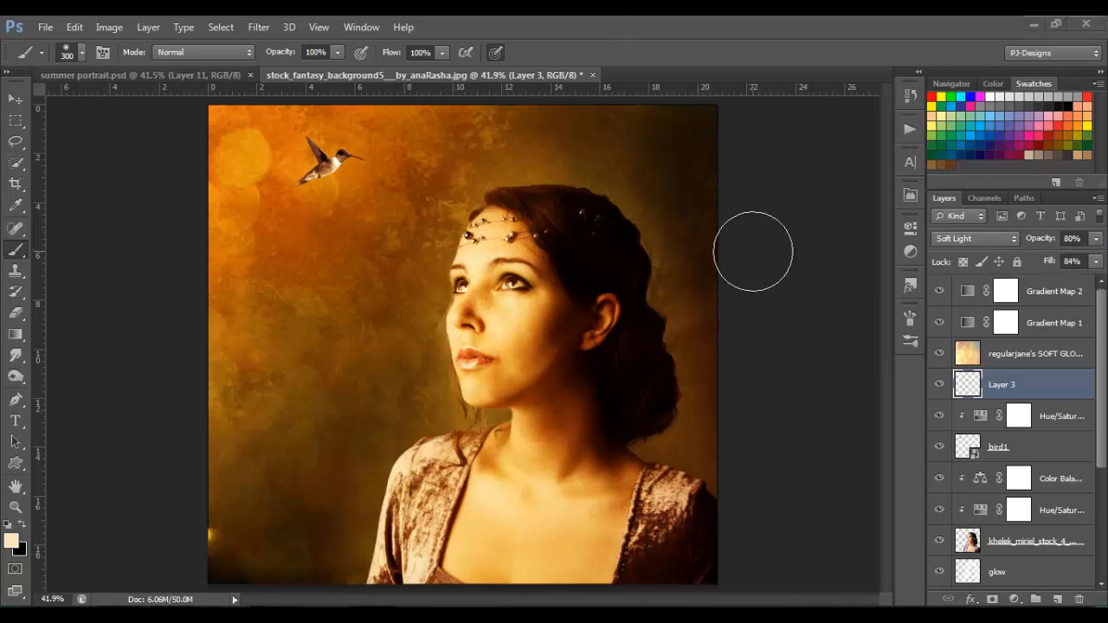
Create another new layer above the cream dab layer and set the foreground colour to efd981.
click(1058, 599)
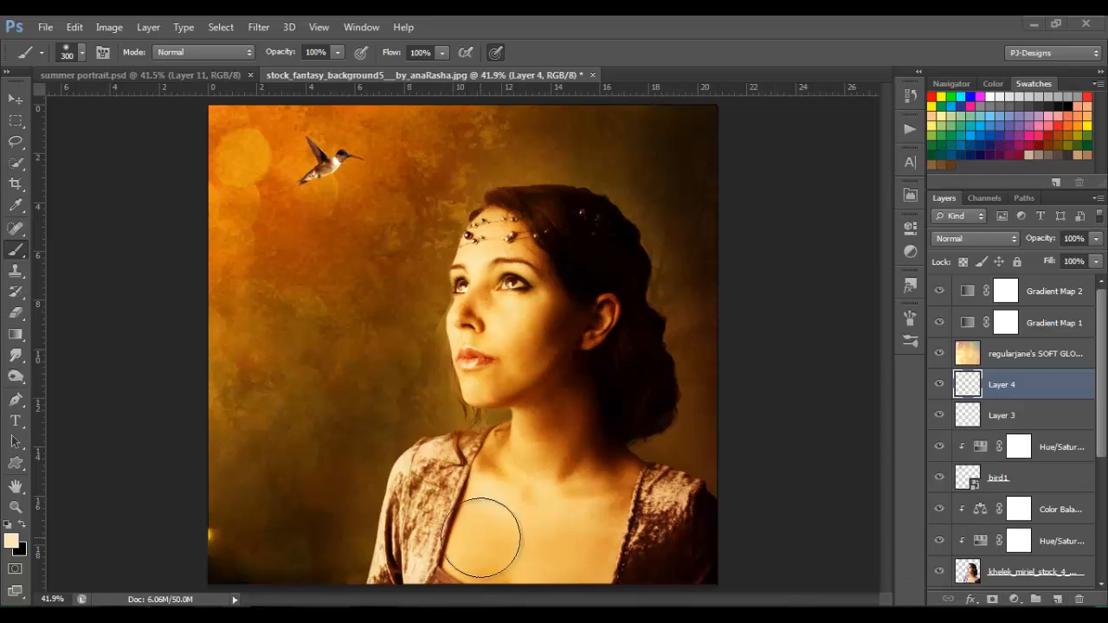
click(11, 544)
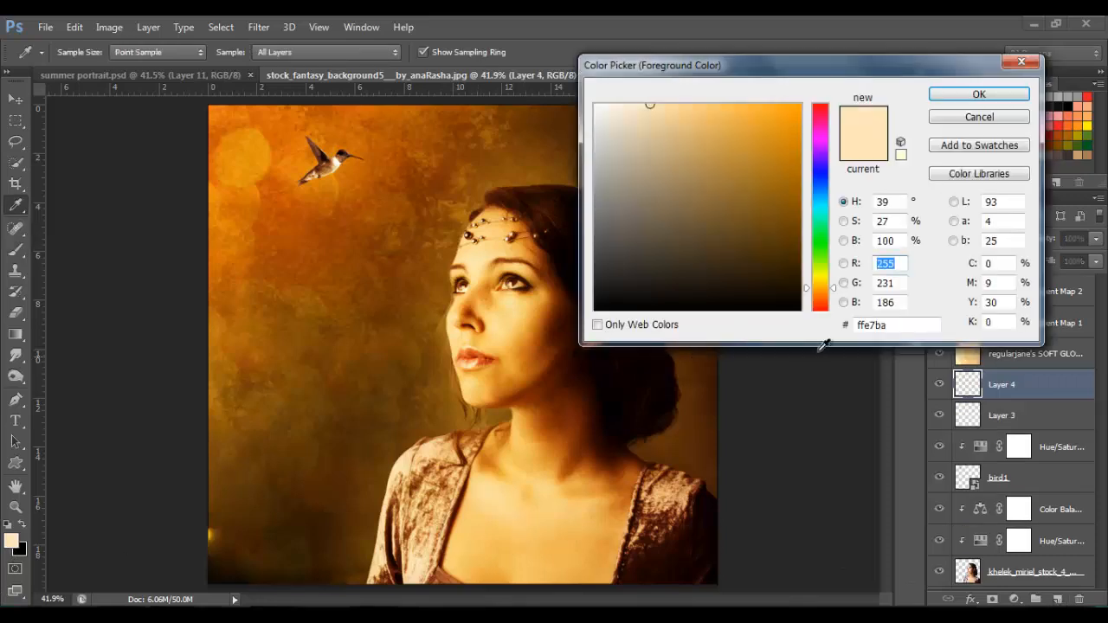
click(874, 325)
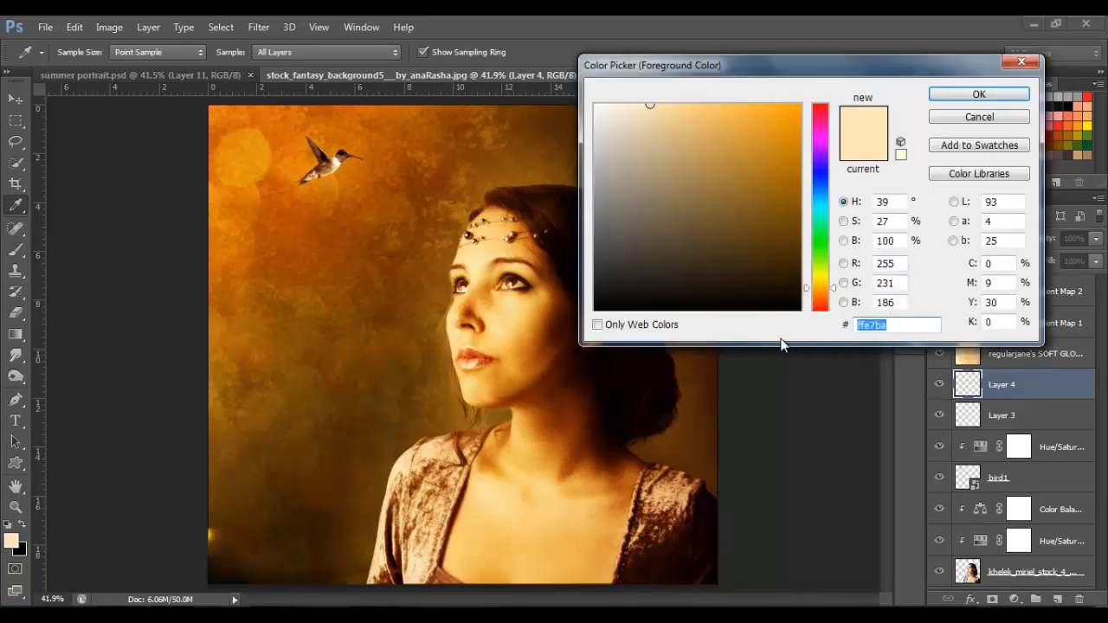
text(efd981)
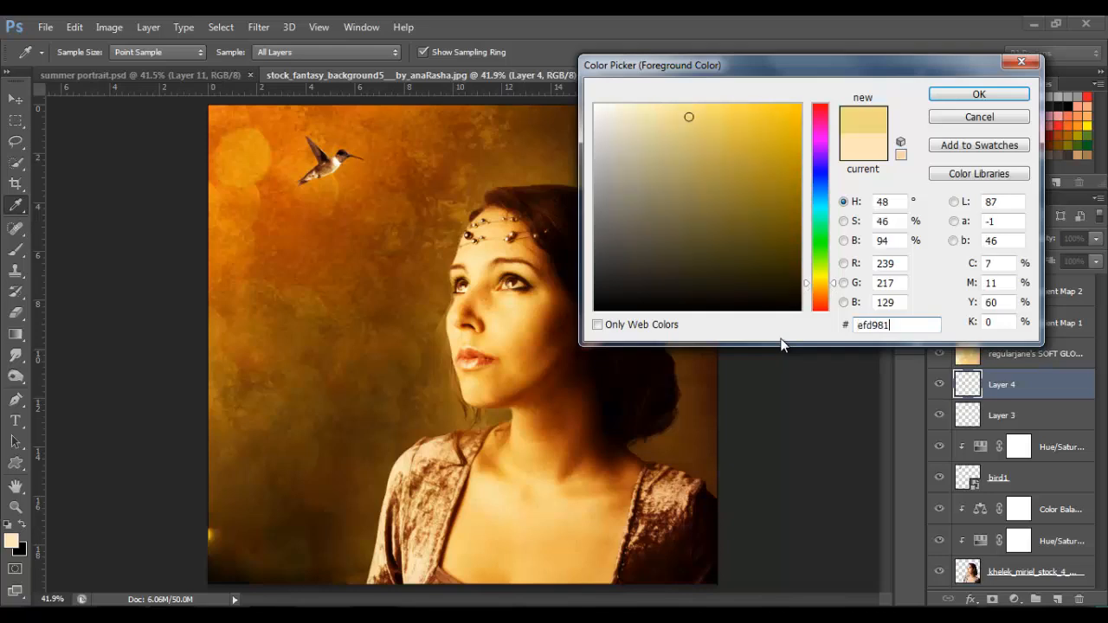
click(977, 94)
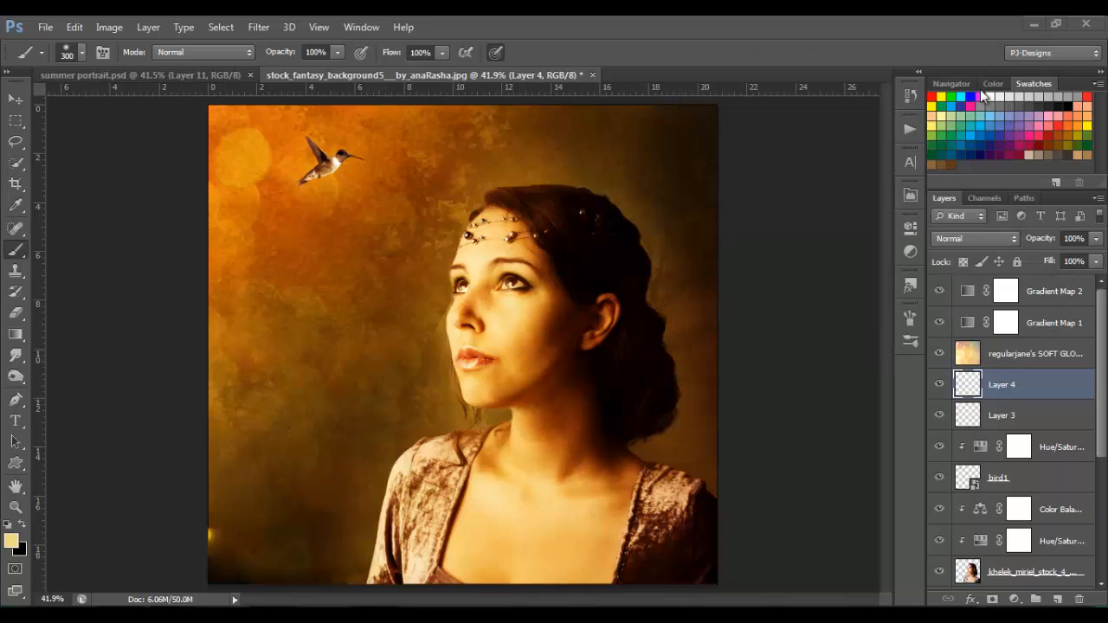
Set the new layer to Soft Light and paint yellow light over the background's left side and upper edge, enlarging the brush to 400.
click(1000, 235)
click(1000, 237)
click(216, 538)
key(bracketright)
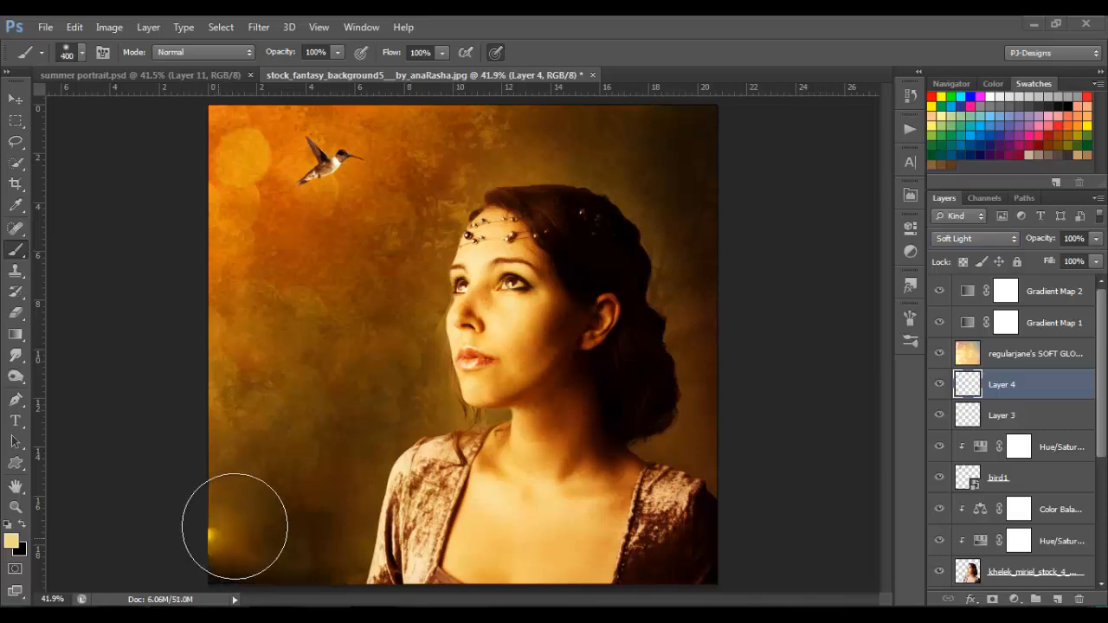
mouse_move(235, 525)
mouse_down()
mouse_move(245, 490)
mouse_move(237, 381)
mouse_move(249, 367)
mouse_move(257, 408)
mouse_move(266, 369)
mouse_move(224, 232)
mouse_move(227, 134)
mouse_move(248, 98)
mouse_move(223, 168)
mouse_move(303, 83)
mouse_move(386, 80)
mouse_move(373, 121)
mouse_move(499, 131)
mouse_move(700, 92)
mouse_move(730, 75)
mouse_up()
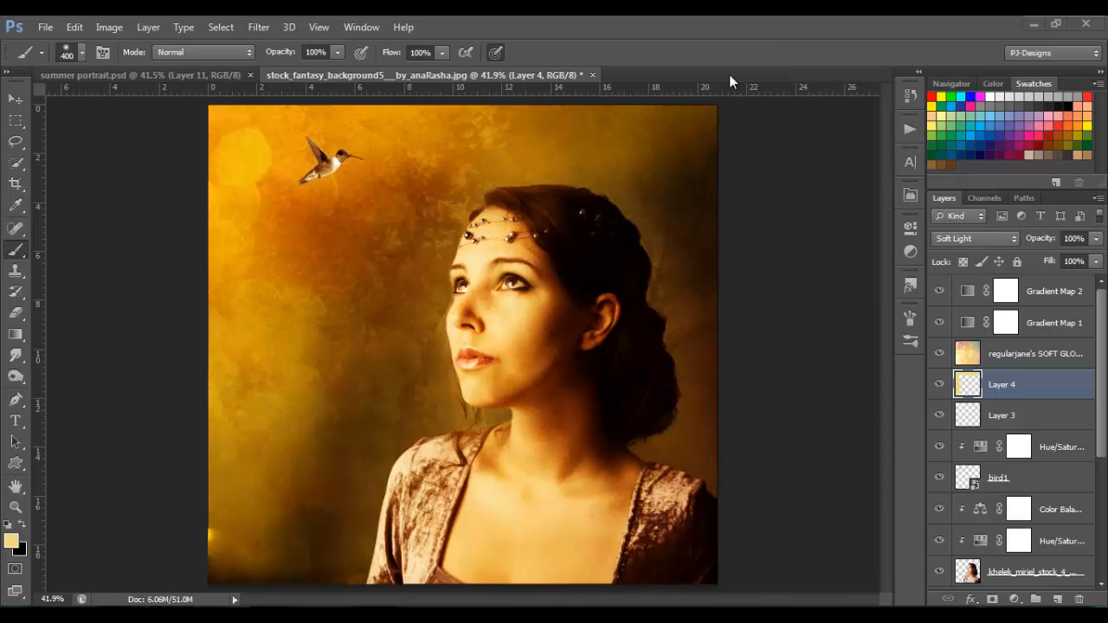
mouse_move(305, 421)
mouse_down()
mouse_move(306, 467)
mouse_move(318, 434)
mouse_move(217, 277)
mouse_up()
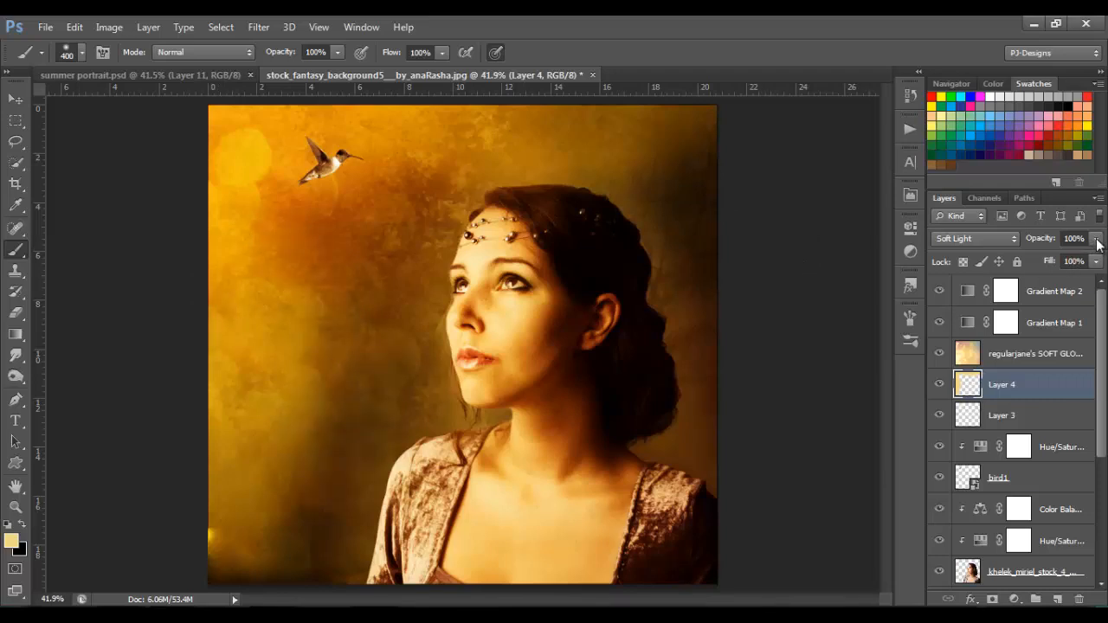
Set the yellow light layer's opacity to 60% and its fill to 80%.
drag(1097, 243, 1081, 282)
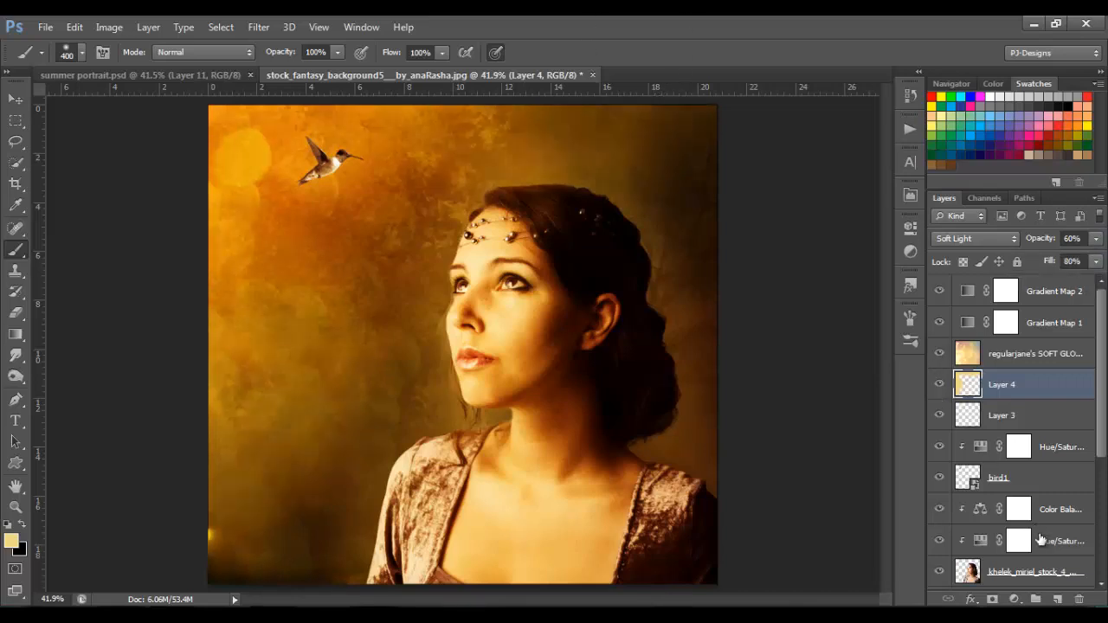
Create a new Soft Light layer above the yellow light layer and set the foreground colour to fff3b0.
click(1057, 600)
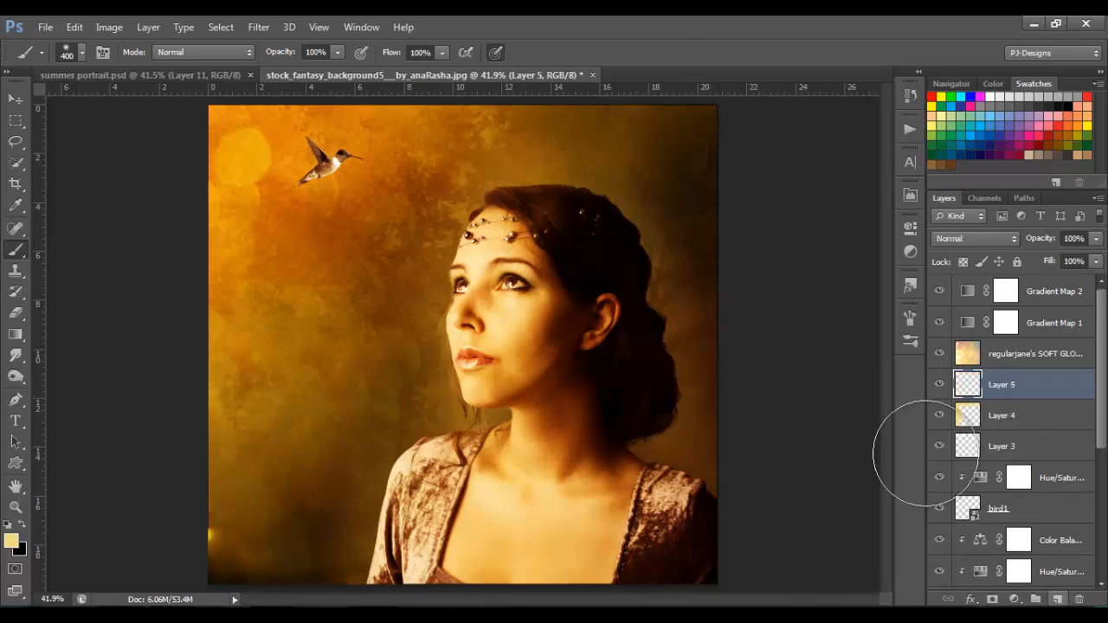
click(977, 239)
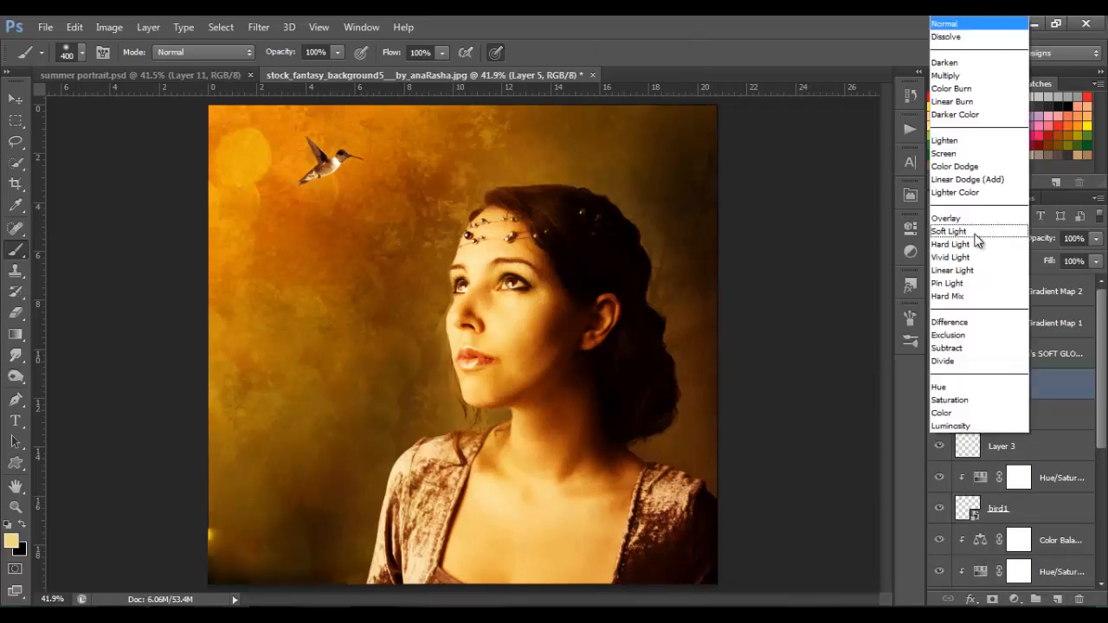
click(960, 228)
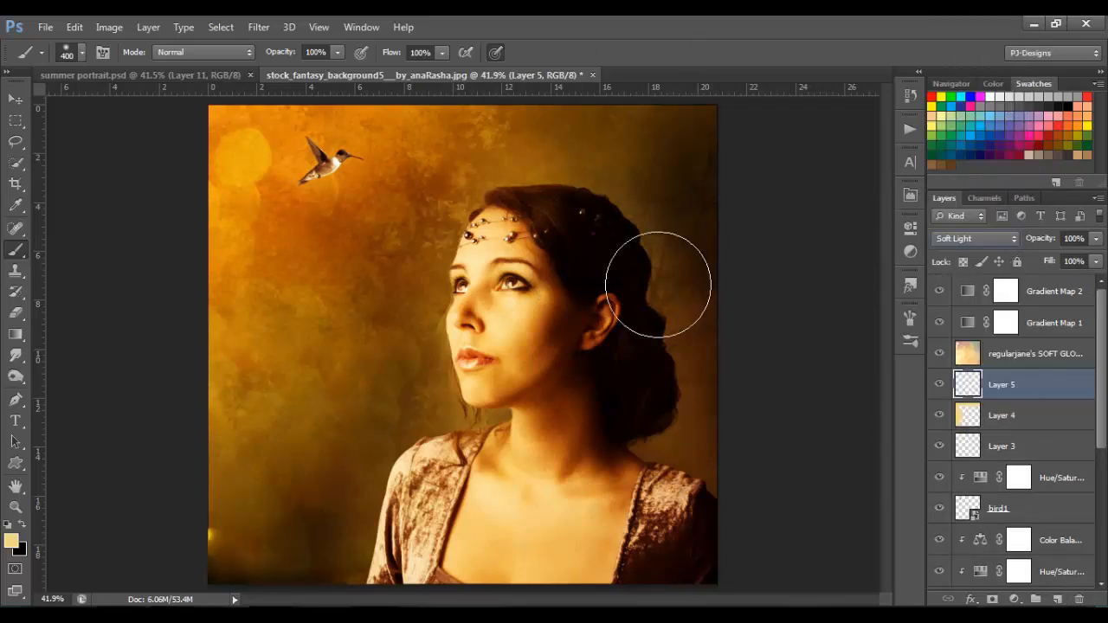
click(11, 540)
click(896, 325)
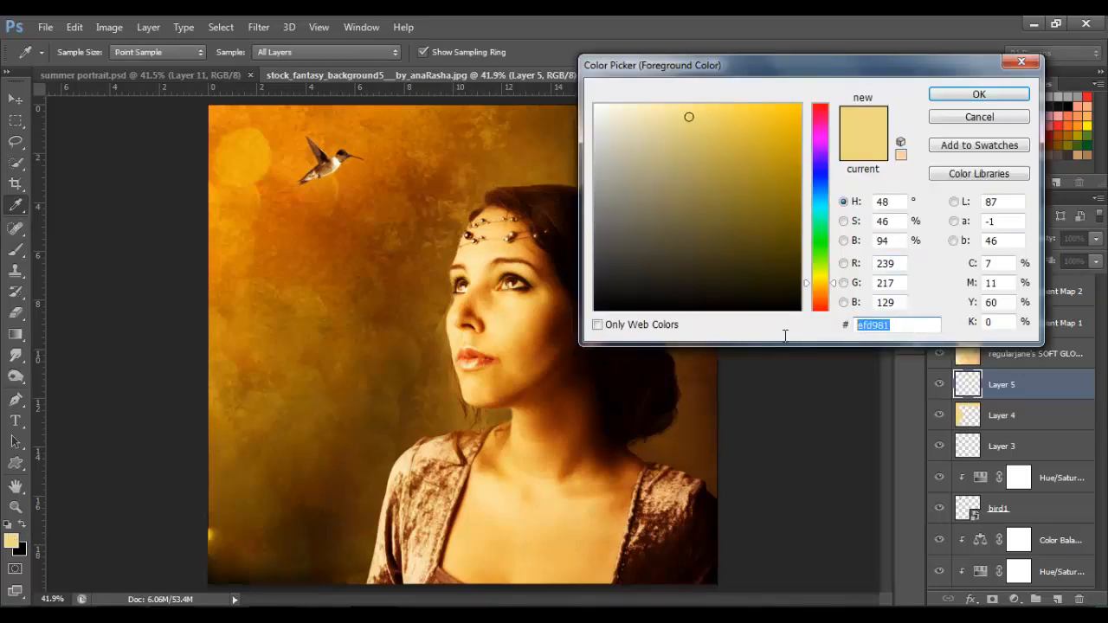
text(fff3b0)
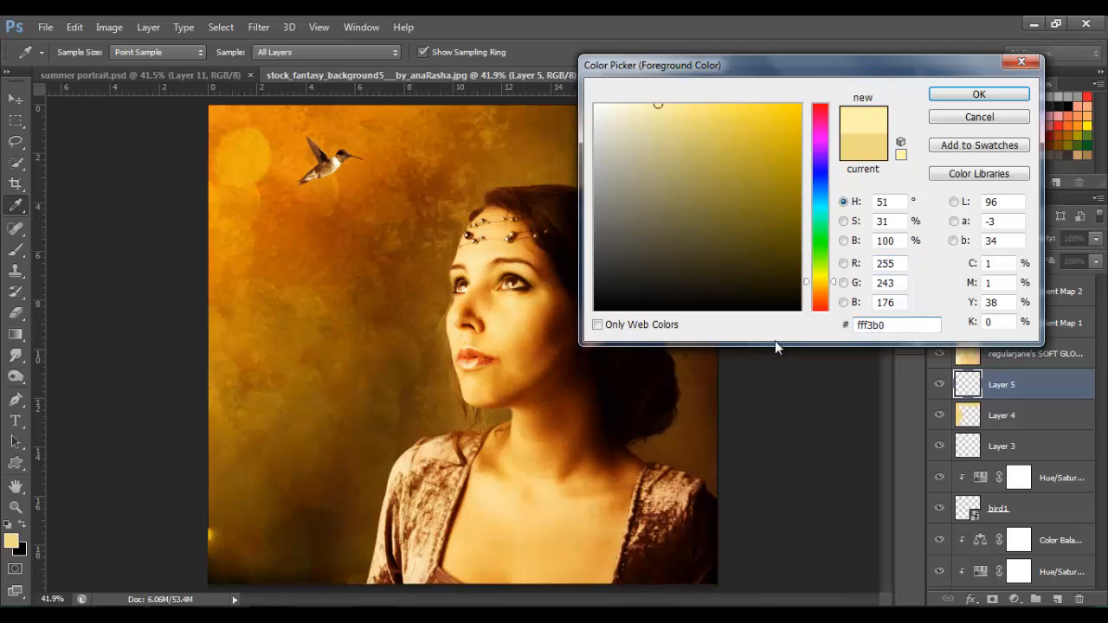
click(973, 94)
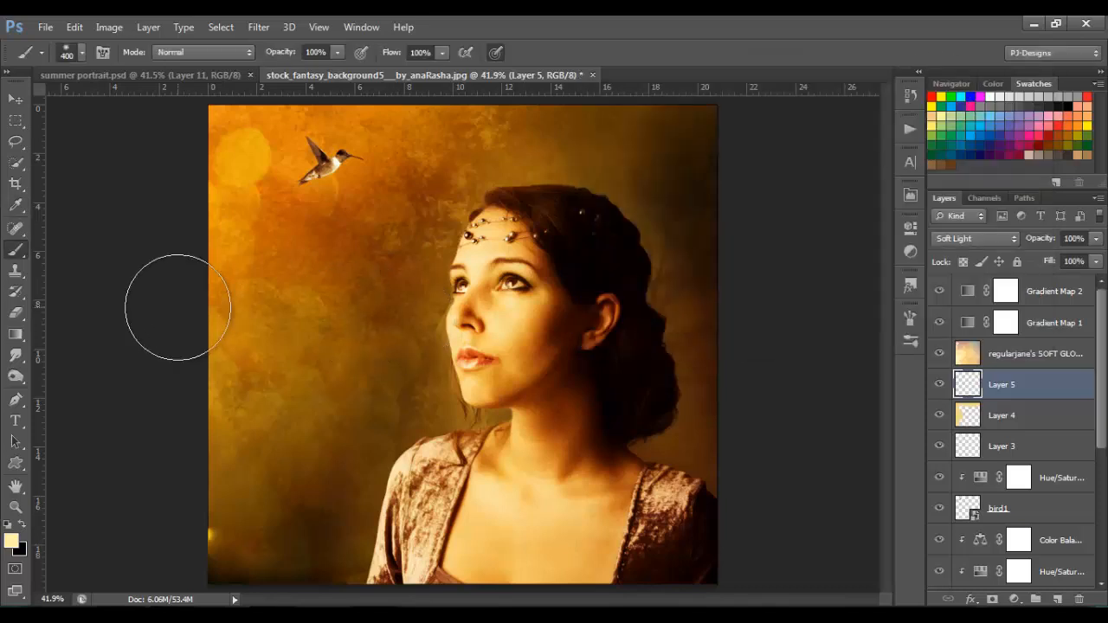
Enlarge the brush to 700 and paint pale yellow light along the middle of the image's left edge.
key(bracketright)
key(bracketright)
key(bracketright)
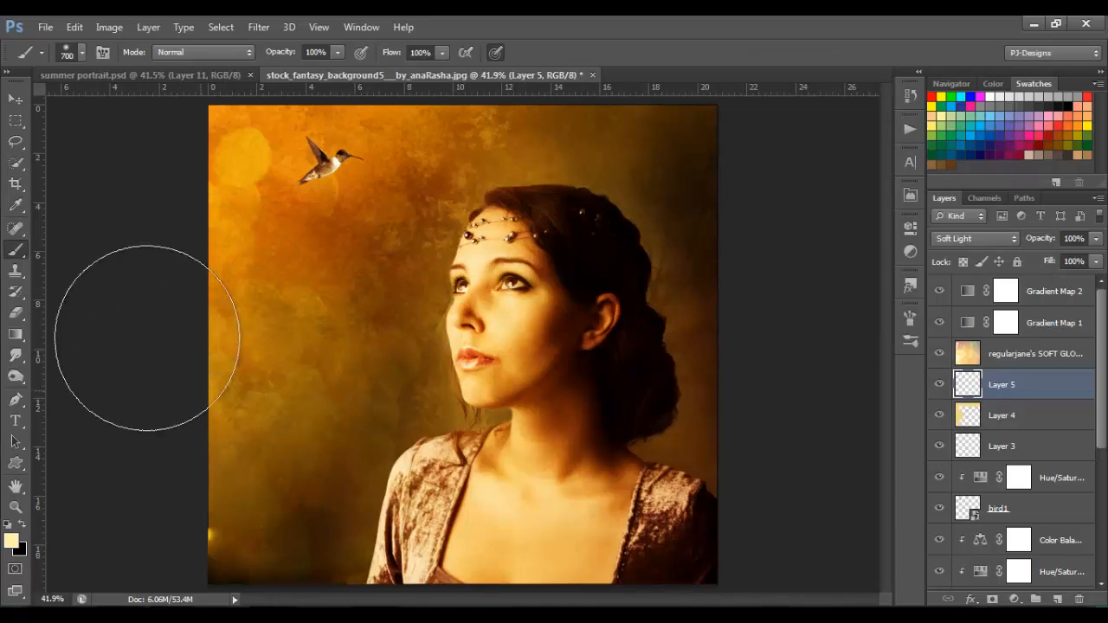
mouse_move(208, 309)
mouse_down()
mouse_move(235, 318)
mouse_move(245, 356)
mouse_move(196, 406)
mouse_move(206, 352)
mouse_up()
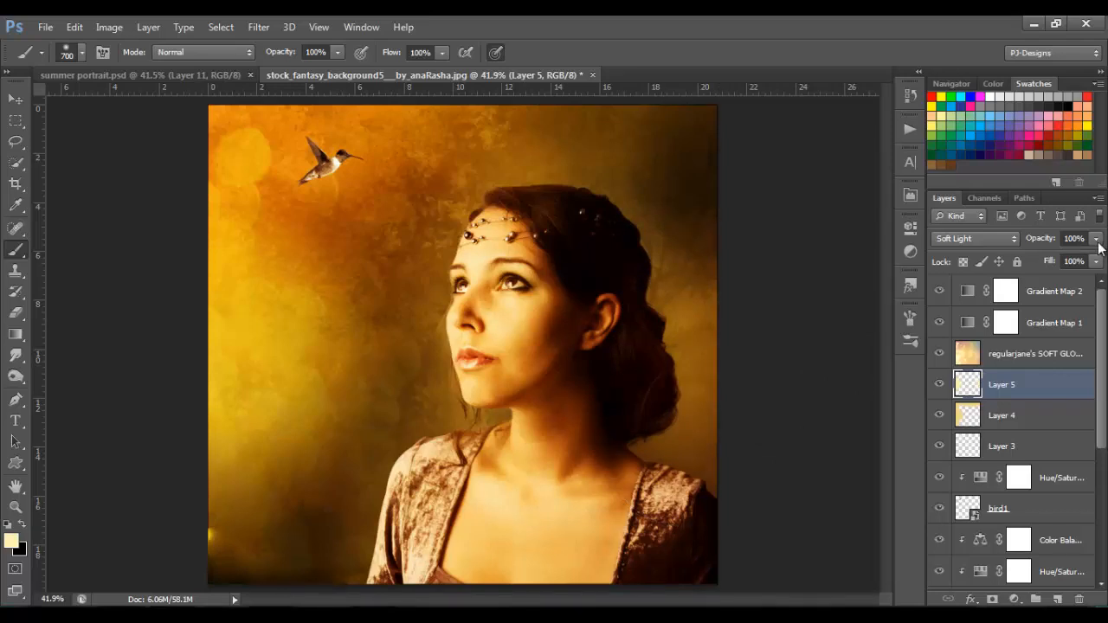
Set the pale yellow light layer's opacity to 71% and its fill to 50%.
drag(1097, 242, 1075, 261)
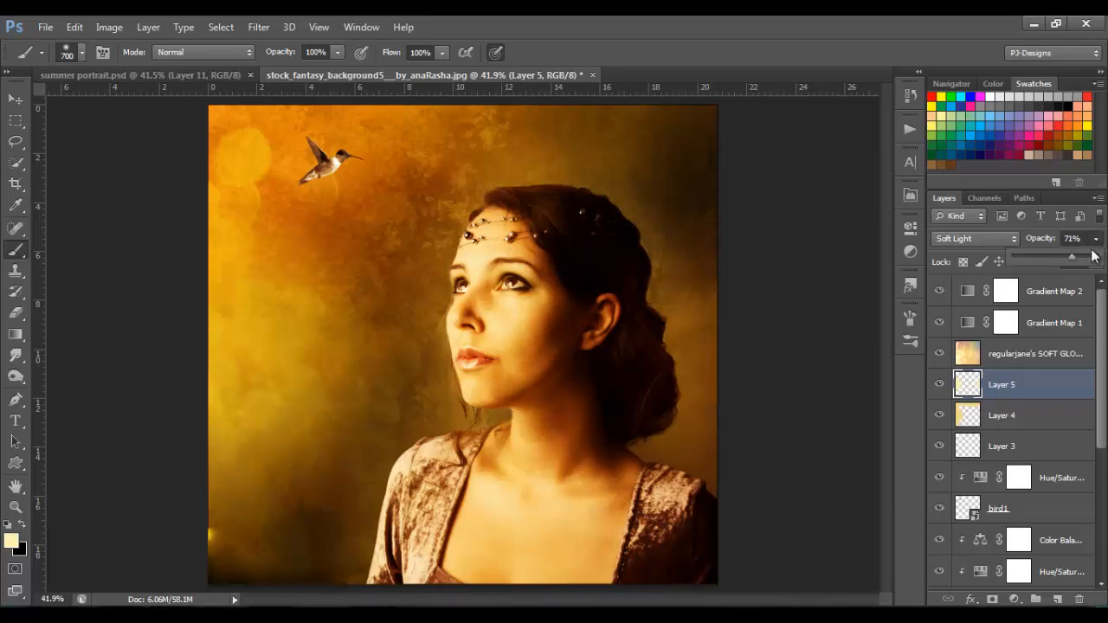
click(1096, 242)
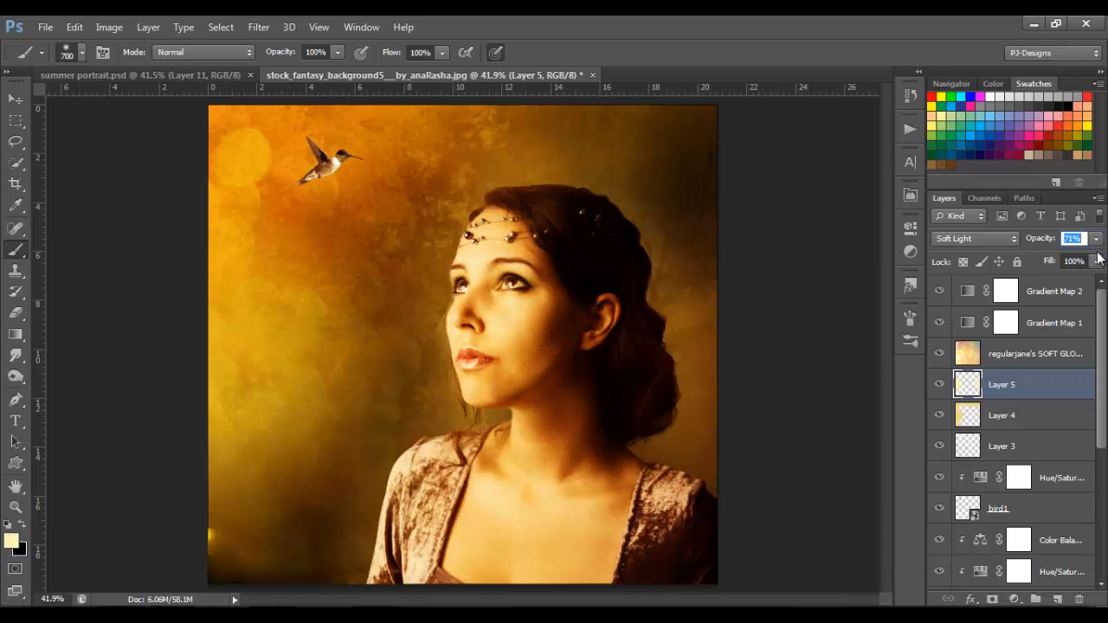
click(1096, 261)
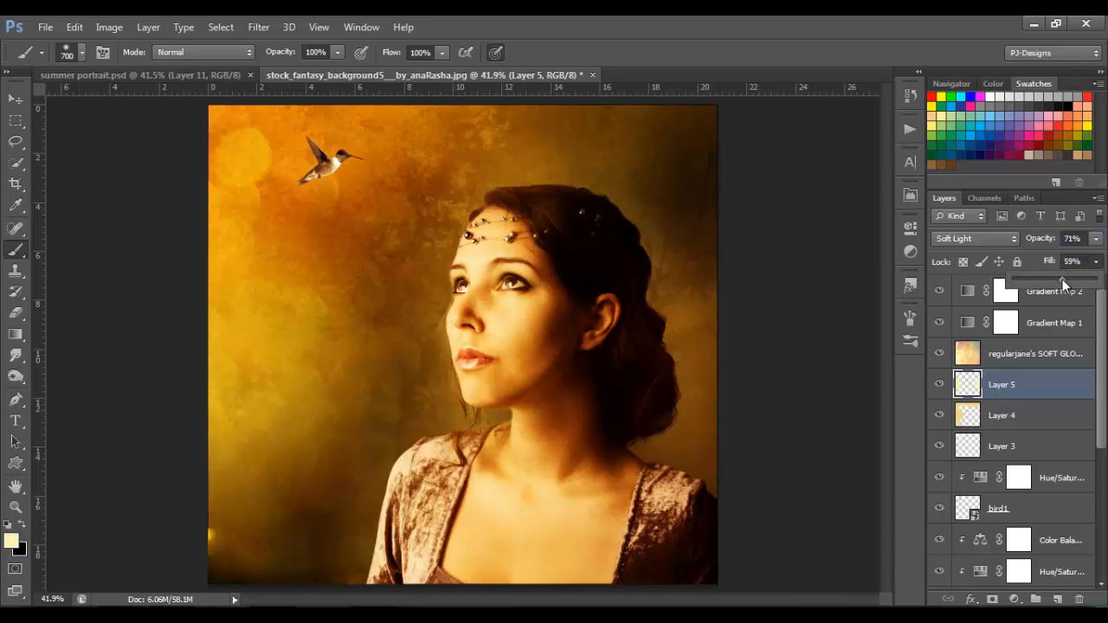
drag(1063, 278, 1057, 279)
click(827, 370)
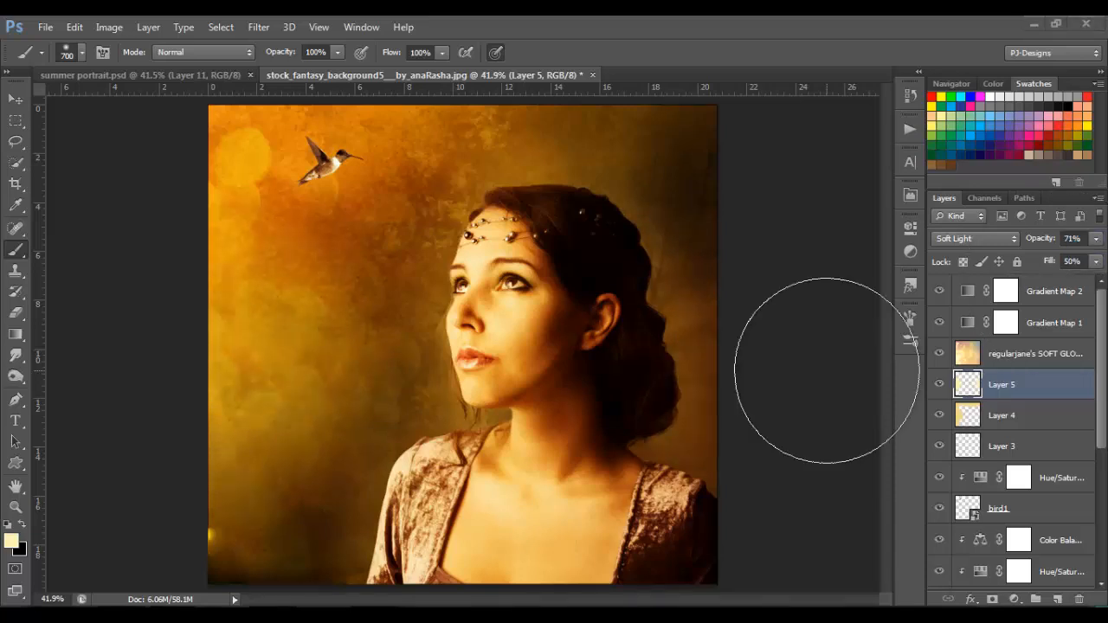
Create a new layer and paint soft black over the background's left side and upper edge.
click(1059, 599)
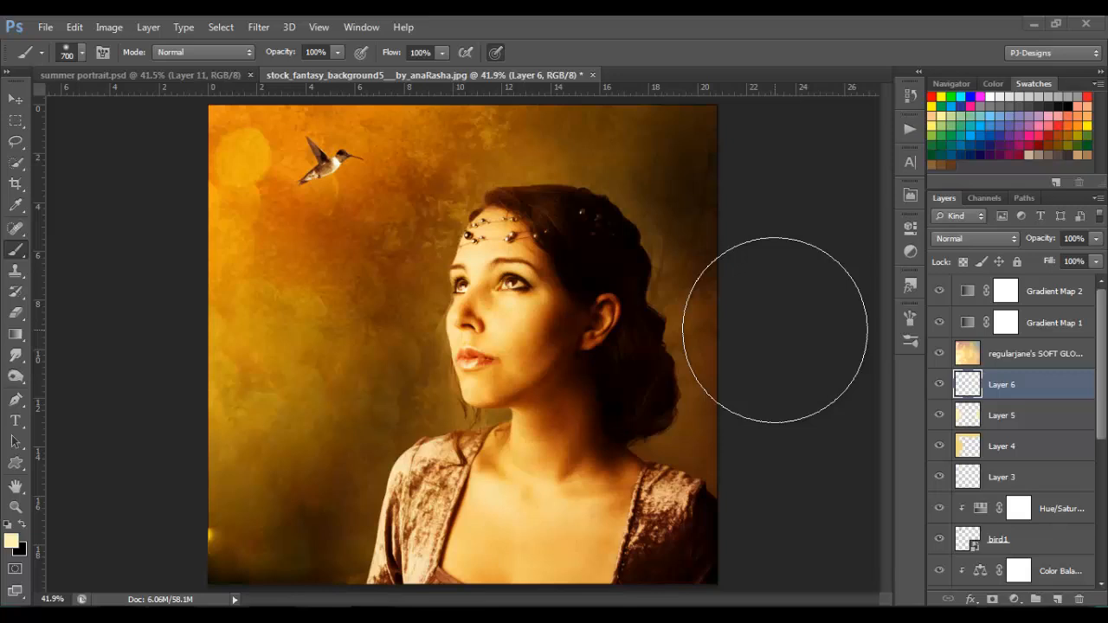
click(1054, 104)
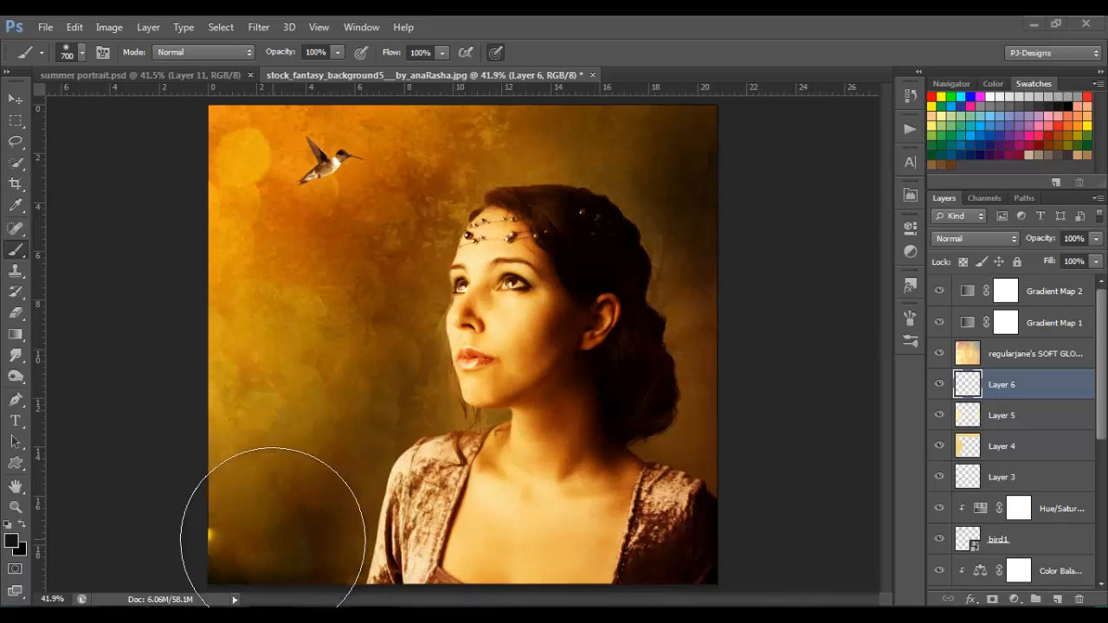
mouse_move(265, 530)
mouse_down()
mouse_move(233, 432)
mouse_move(226, 284)
mouse_up()
mouse_move(215, 149)
mouse_down()
mouse_move(382, 122)
mouse_move(257, 121)
mouse_move(231, 142)
mouse_move(573, 101)
mouse_move(646, 76)
mouse_move(742, 122)
mouse_move(813, 270)
mouse_move(816, 333)
mouse_move(827, 245)
mouse_move(748, 103)
mouse_move(452, 20)
mouse_move(402, 39)
mouse_move(218, 204)
mouse_move(182, 552)
mouse_move(145, 558)
mouse_up()
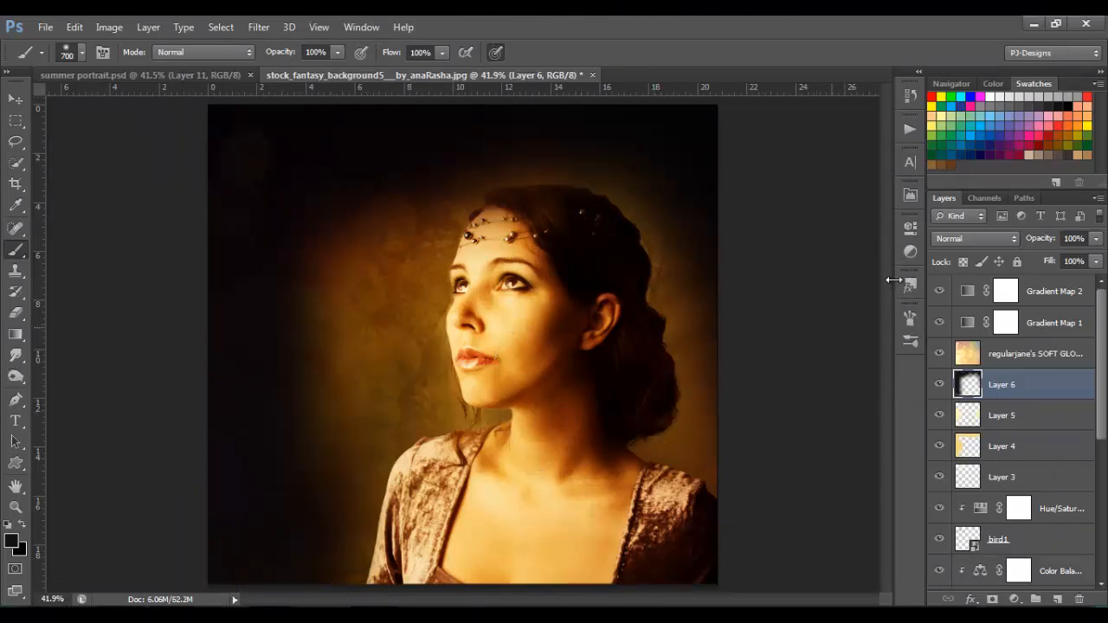
Set the black shading layer to Soft Light with 50% opacity.
click(988, 237)
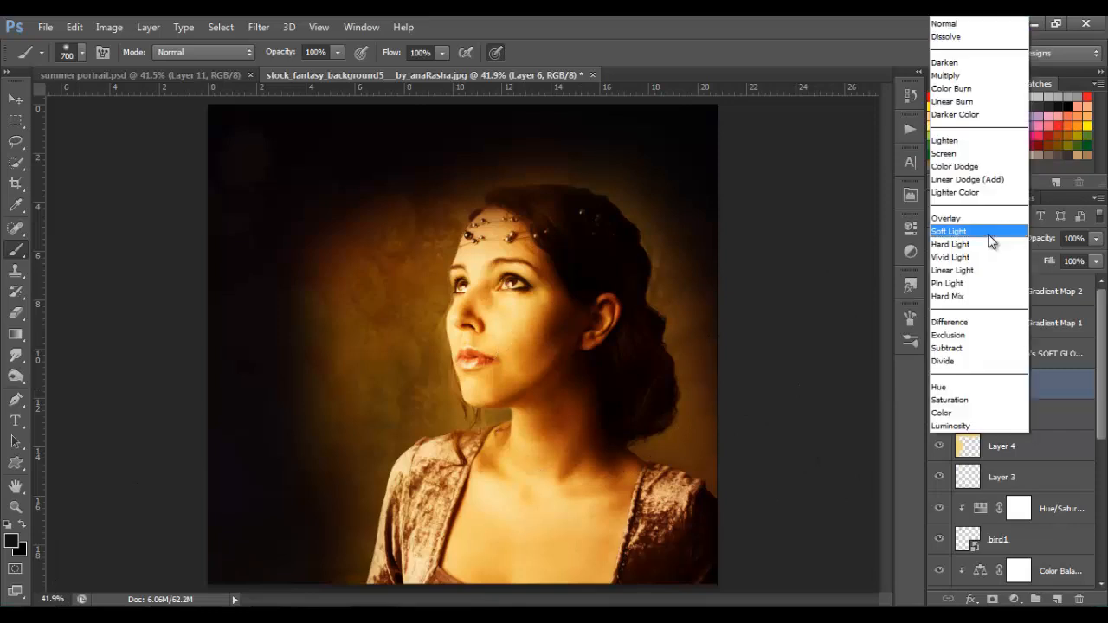
click(989, 234)
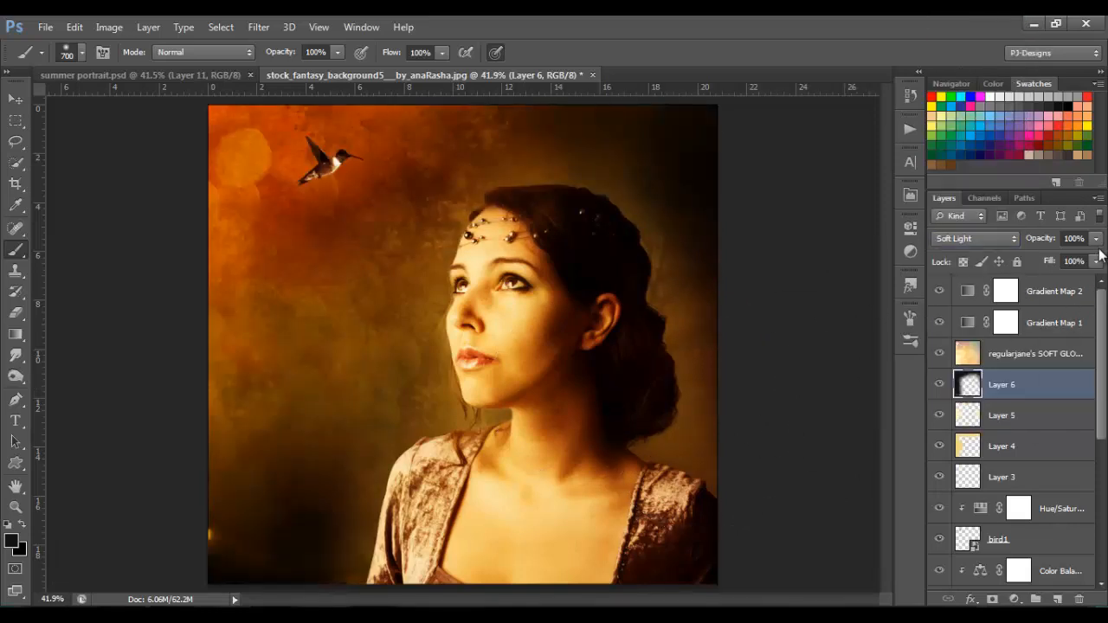
click(1097, 240)
click(1060, 253)
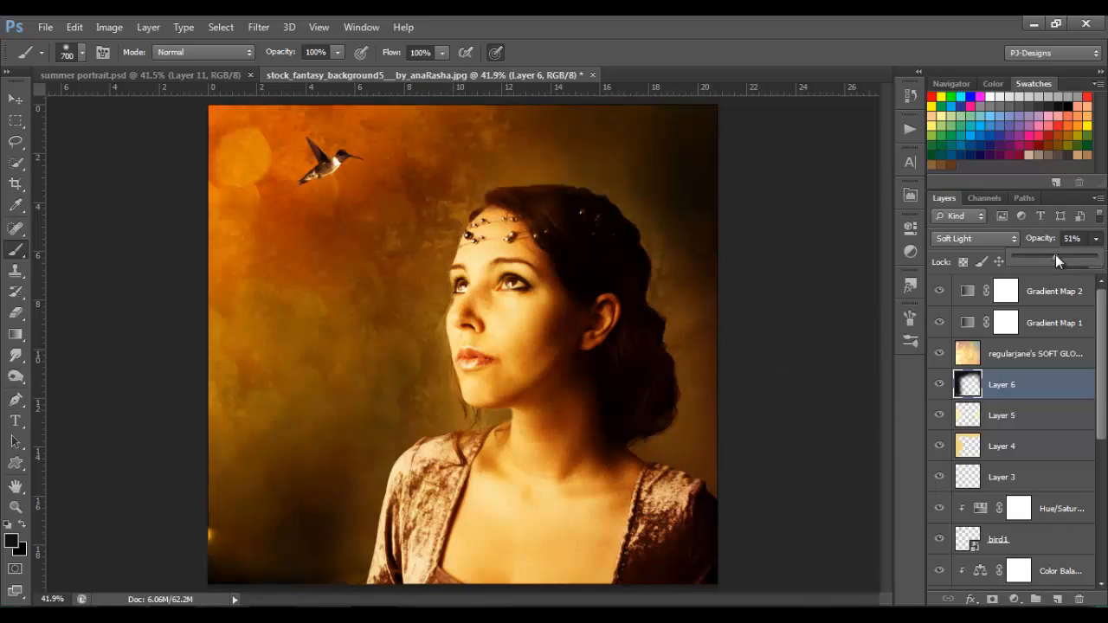
click(1034, 317)
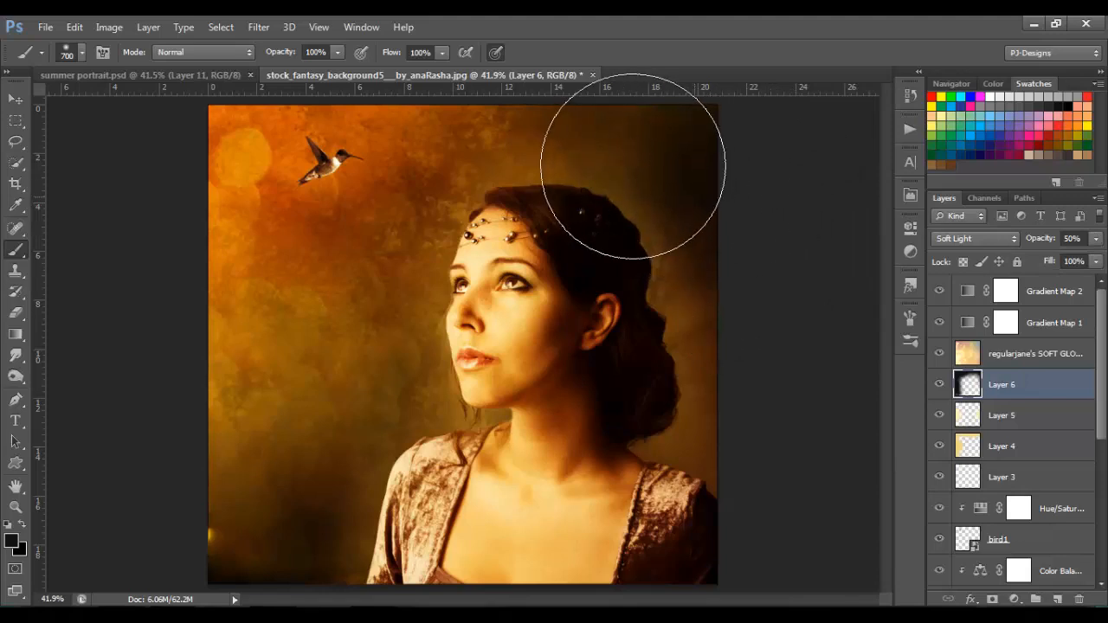
Erase the black shading softly from the upper-right background with a size 700 eraser at 31% opacity, and compare the layer on and off.
click(15, 314)
key(bracketright)
key(bracketright)
key(bracketright)
key(bracketright)
key(bracketright)
key(bracketright)
key(bracketright)
key(bracketright)
key(bracketright)
key(bracketright)
key(bracketright)
key(bracketright)
key(bracketright)
key(bracketright)
key(bracketright)
key(bracketright)
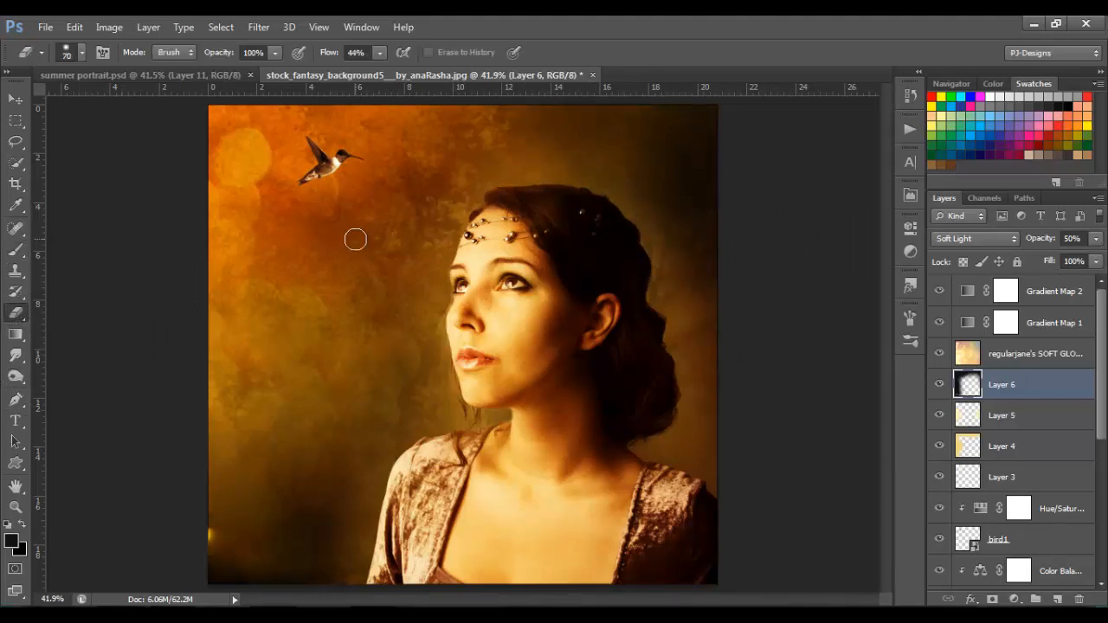
click(274, 54)
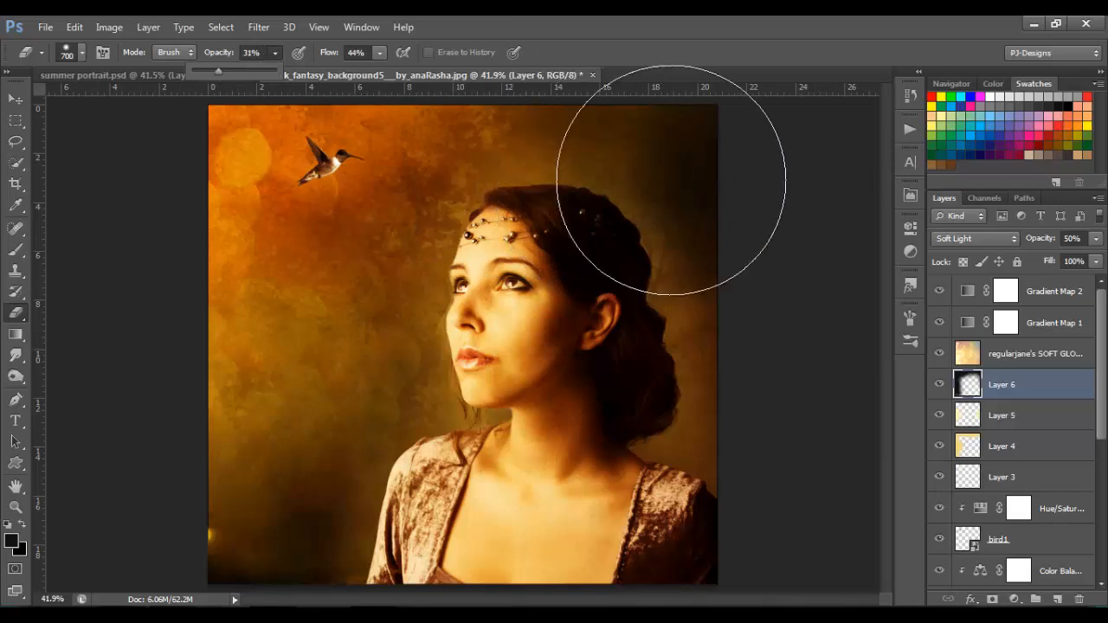
click(697, 197)
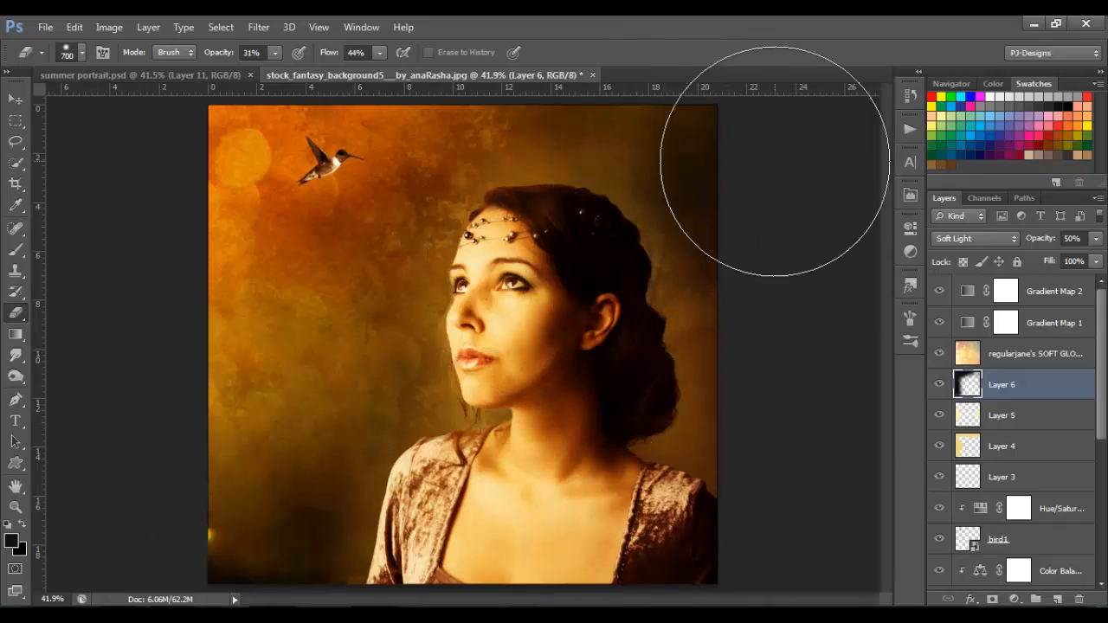
click(940, 389)
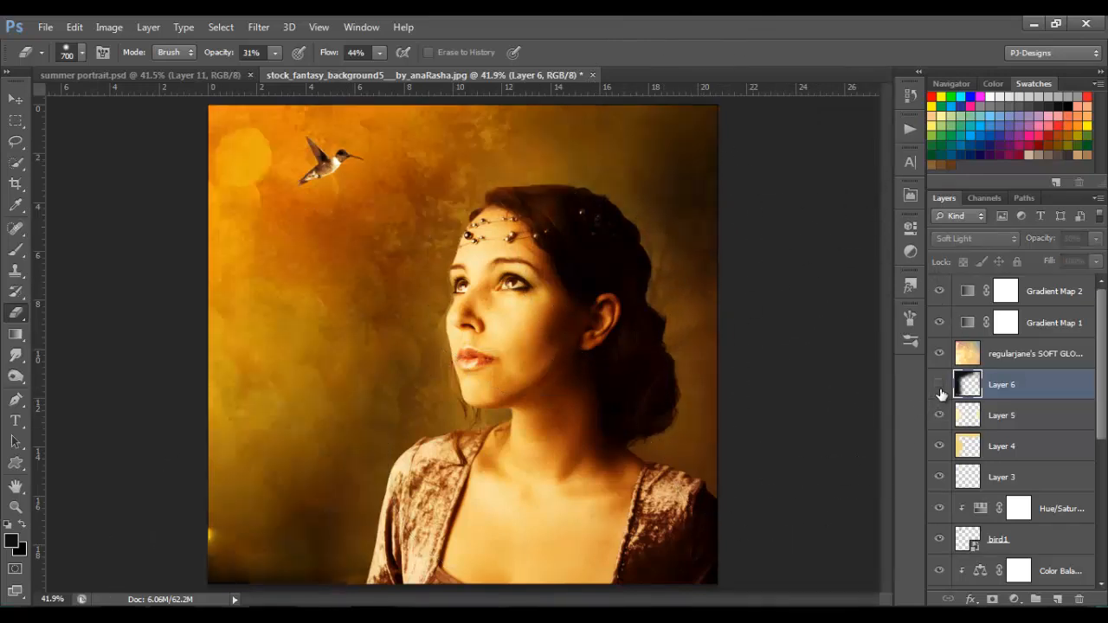
click(941, 389)
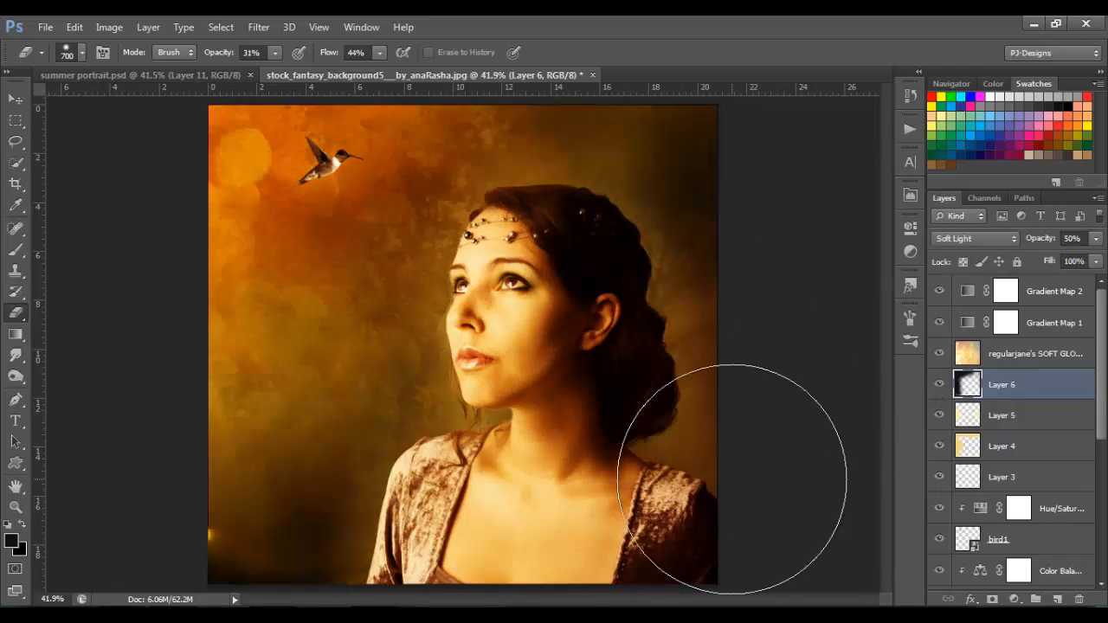
key(b)
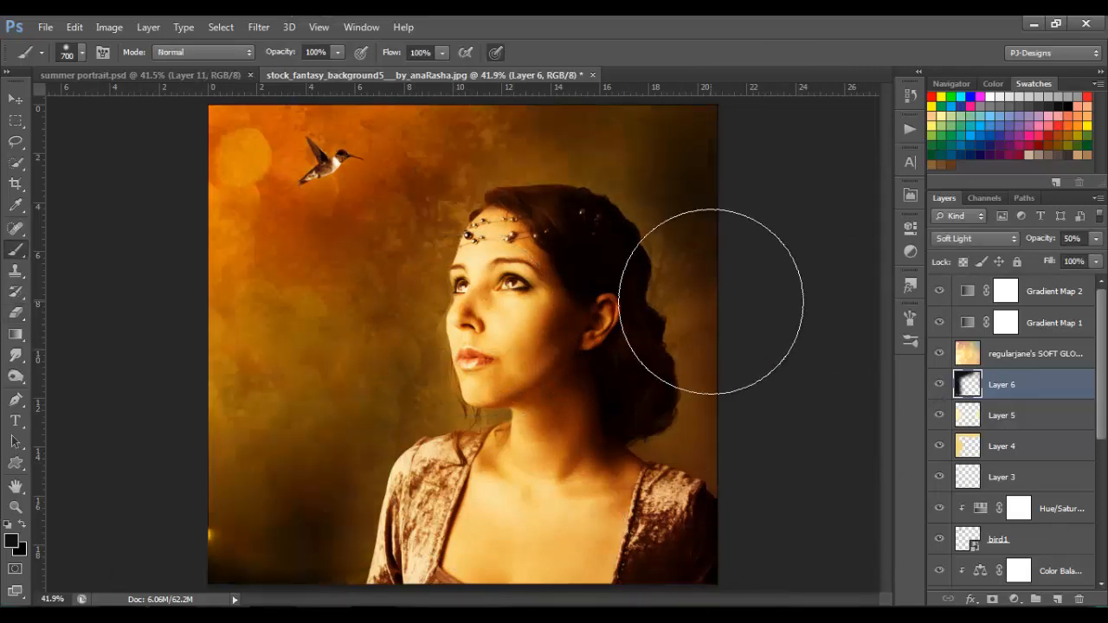
Add a Hue/Saturation adjustment layer above Gradient Map 2 and set its saturation to -20.
click(1045, 297)
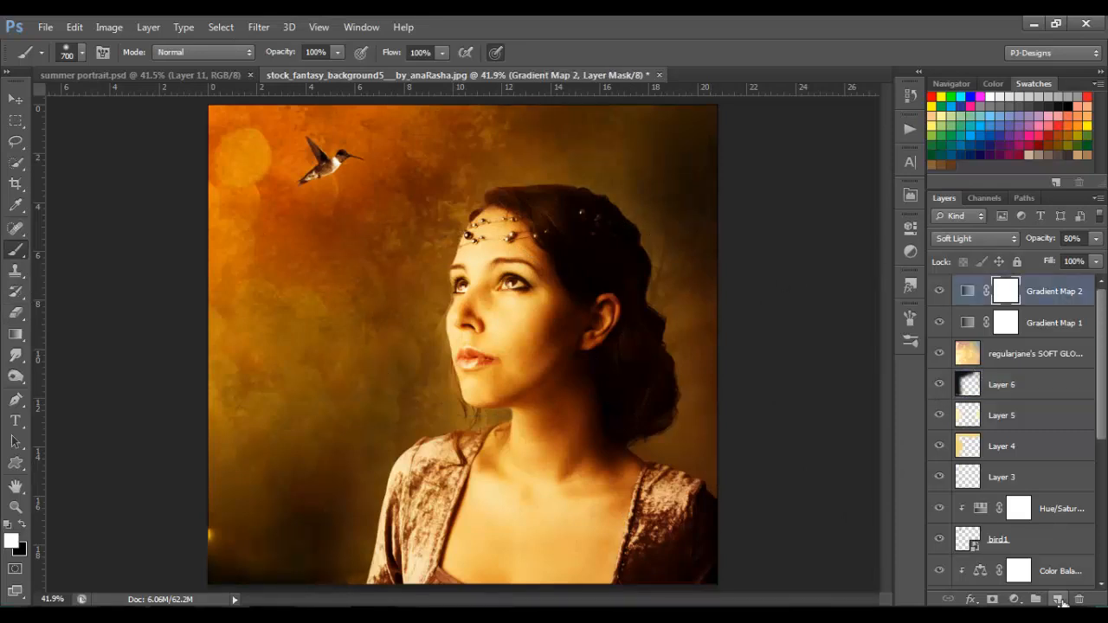
click(1015, 600)
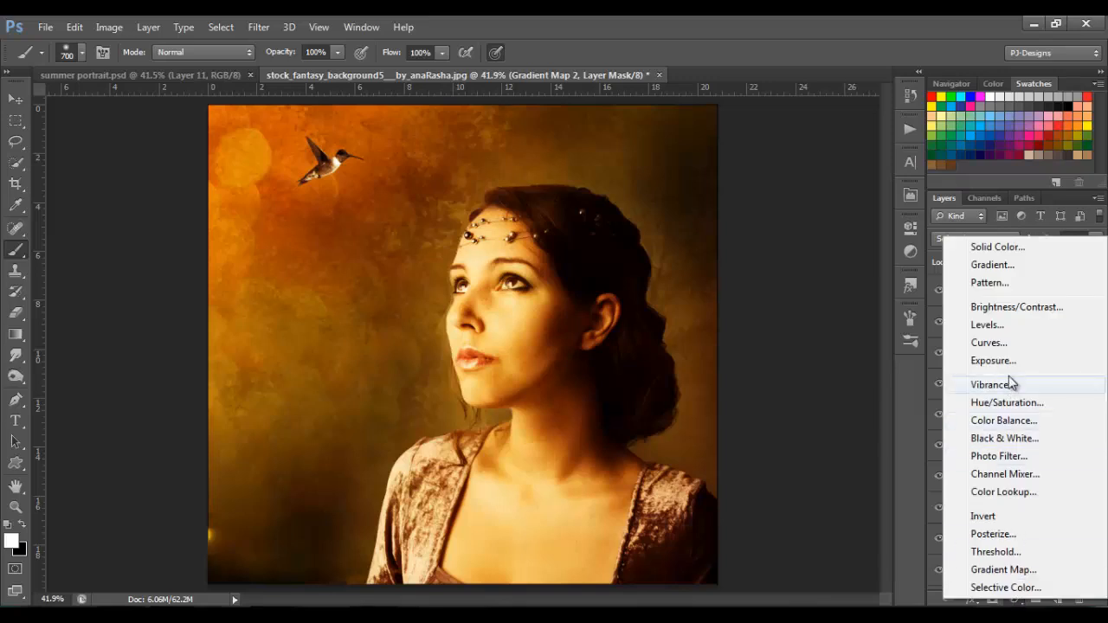
click(1013, 407)
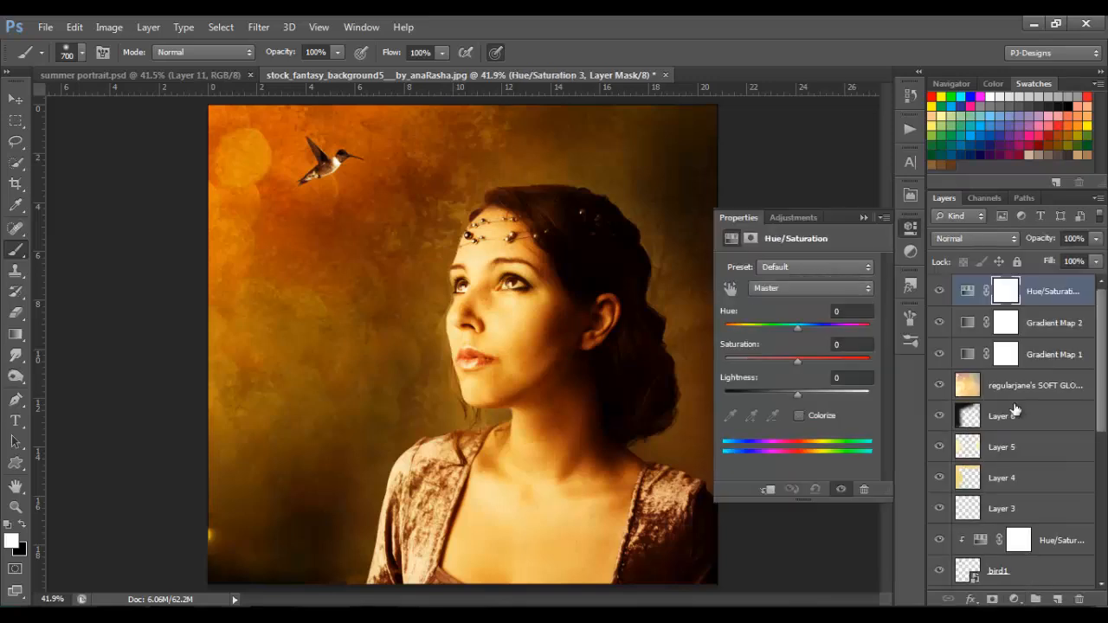
click(845, 345)
text(-20)
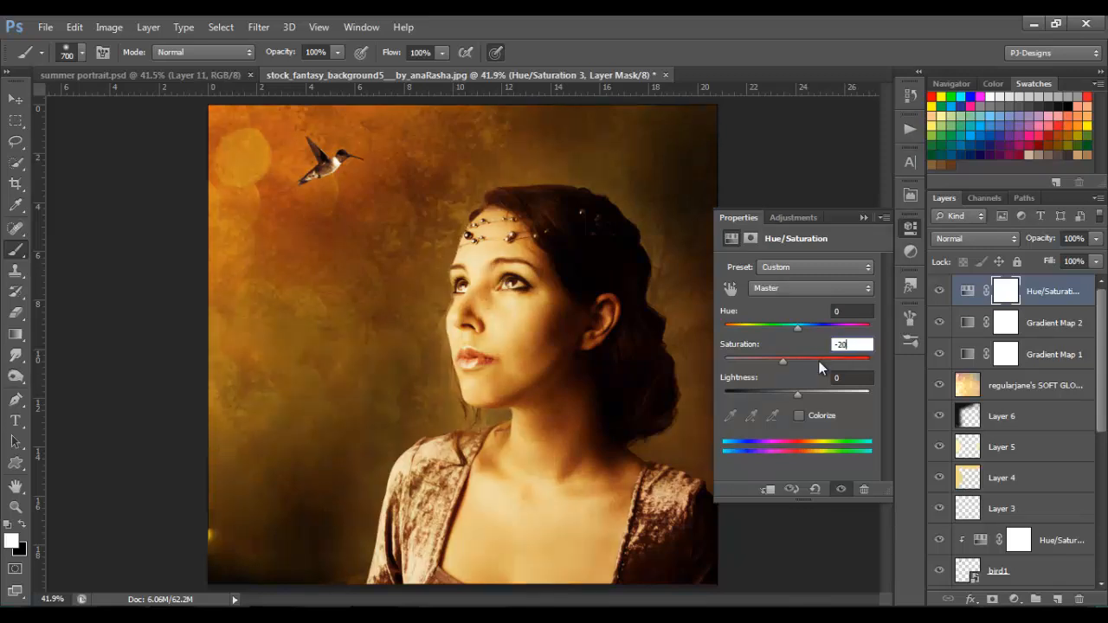
click(864, 218)
key(v)
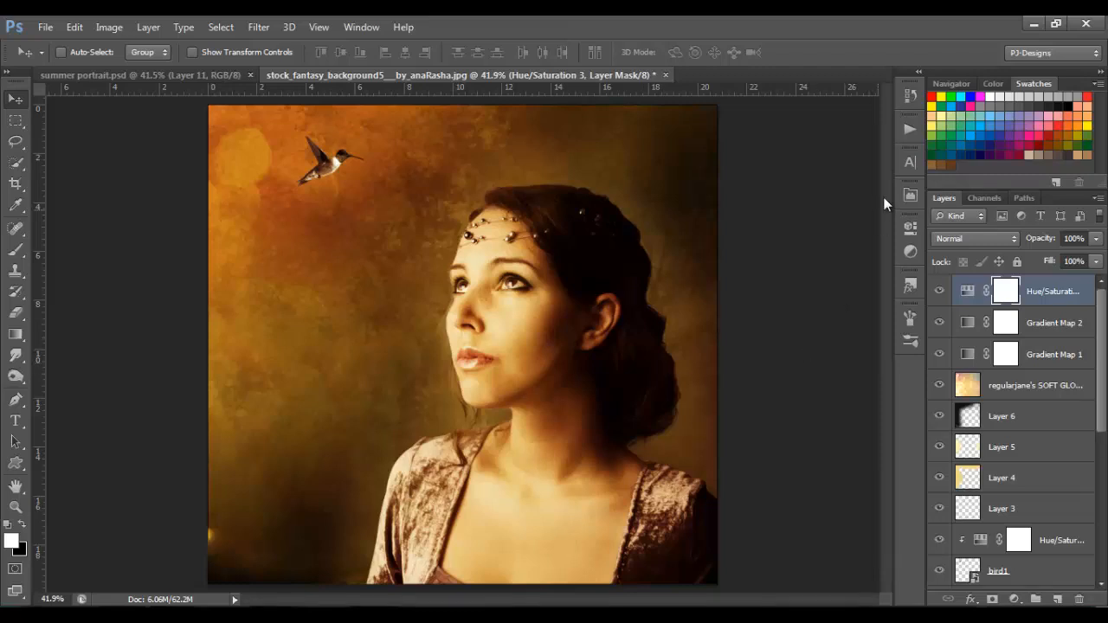
Run the saved "dodge and burn" action to add a dodge and burn layer on top of the stack.
click(909, 131)
drag(886, 210, 888, 268)
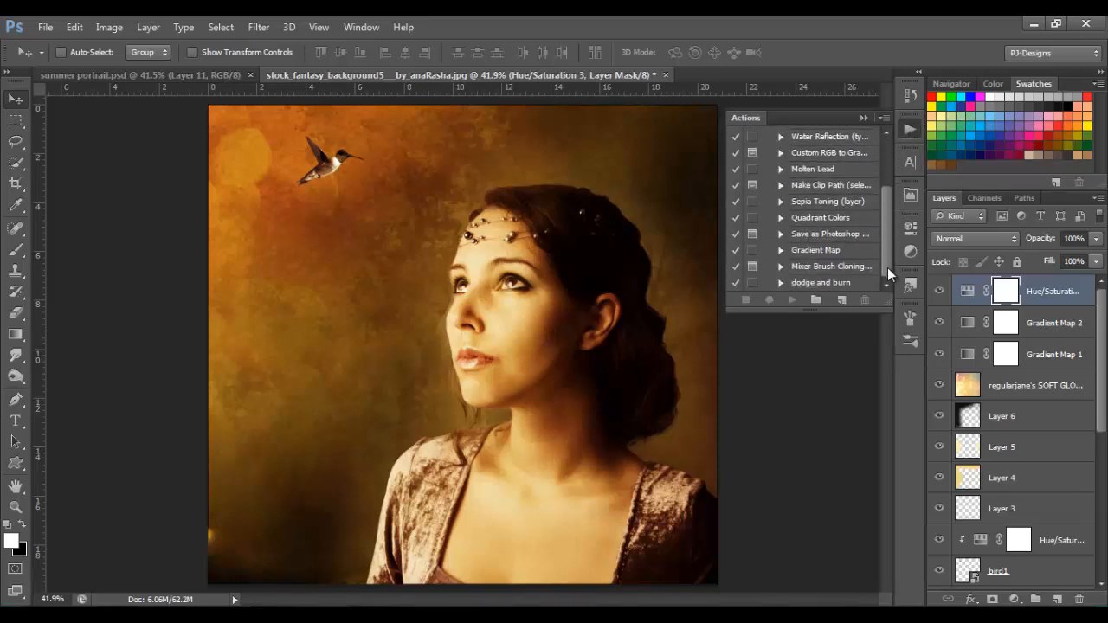
click(840, 283)
click(793, 303)
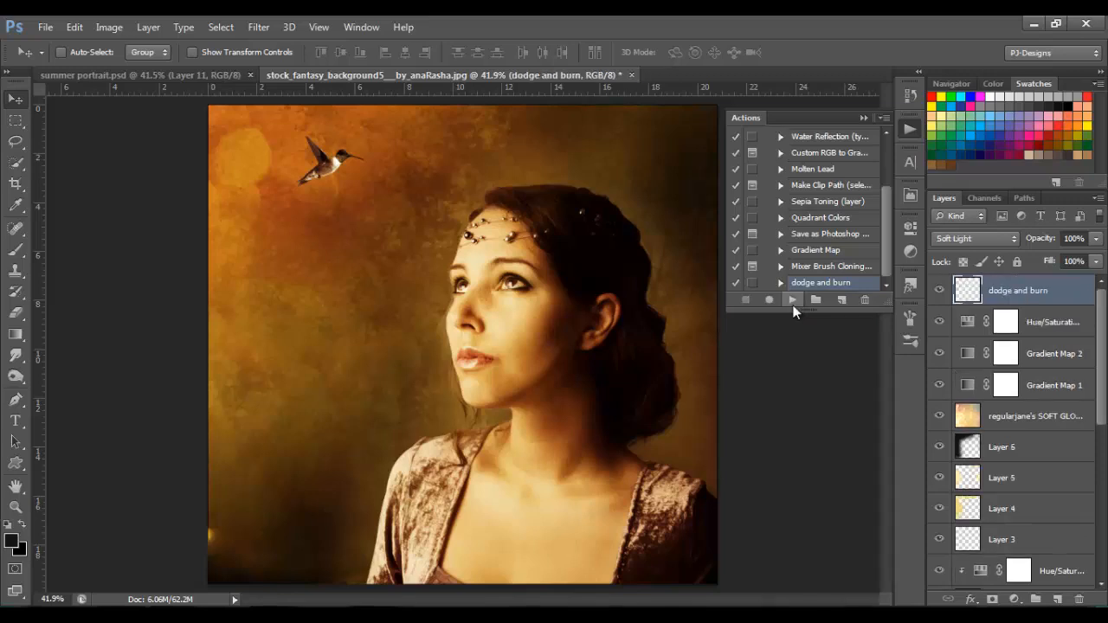
click(863, 117)
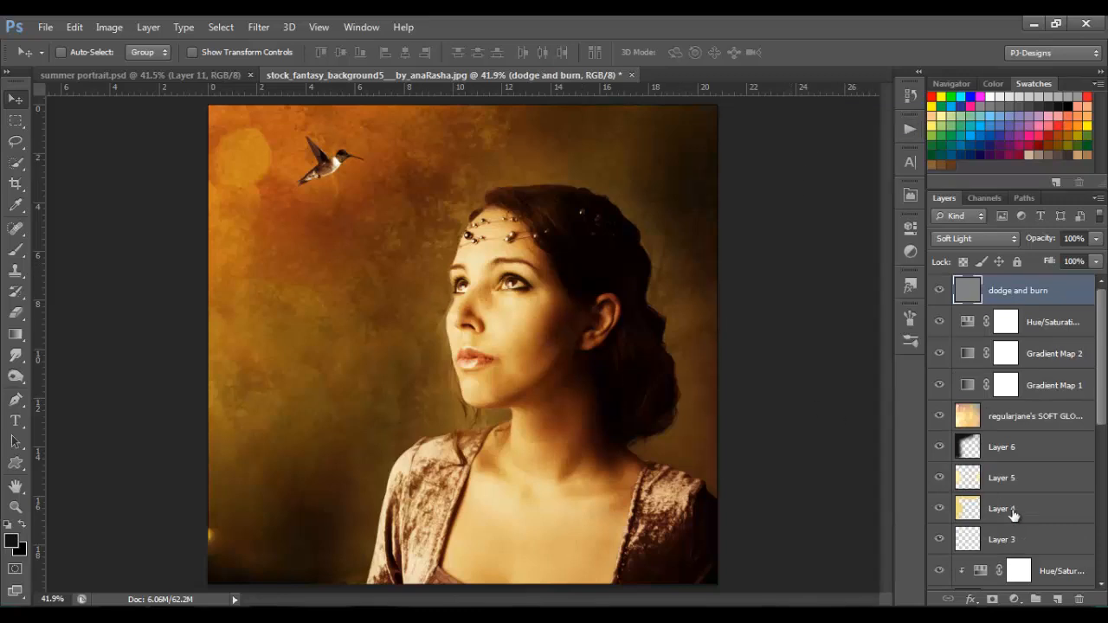
click(75, 26)
click(161, 245)
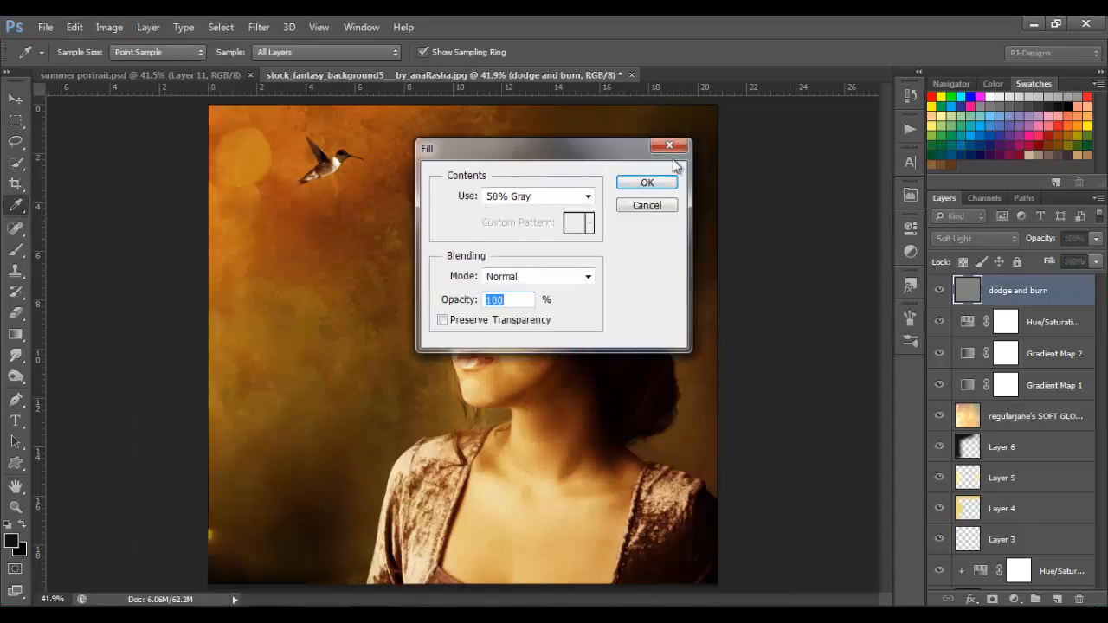
click(667, 208)
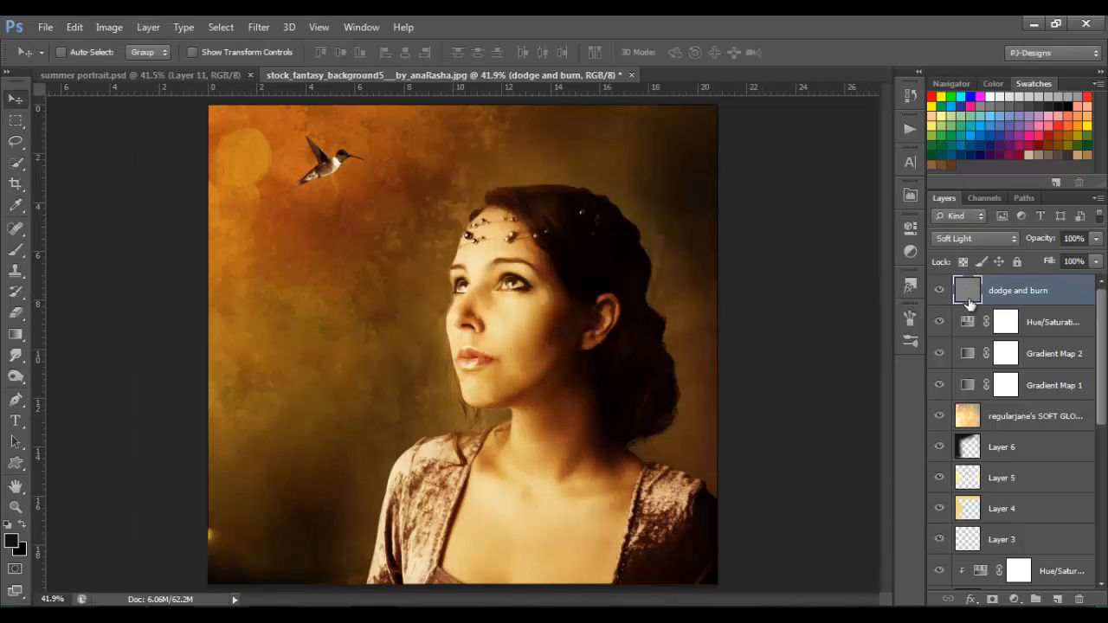
Brighten the highlights along the lips on the dodge and burn layer with the Dodge tool at Midtones, 20% exposure, size 8.
click(13, 379)
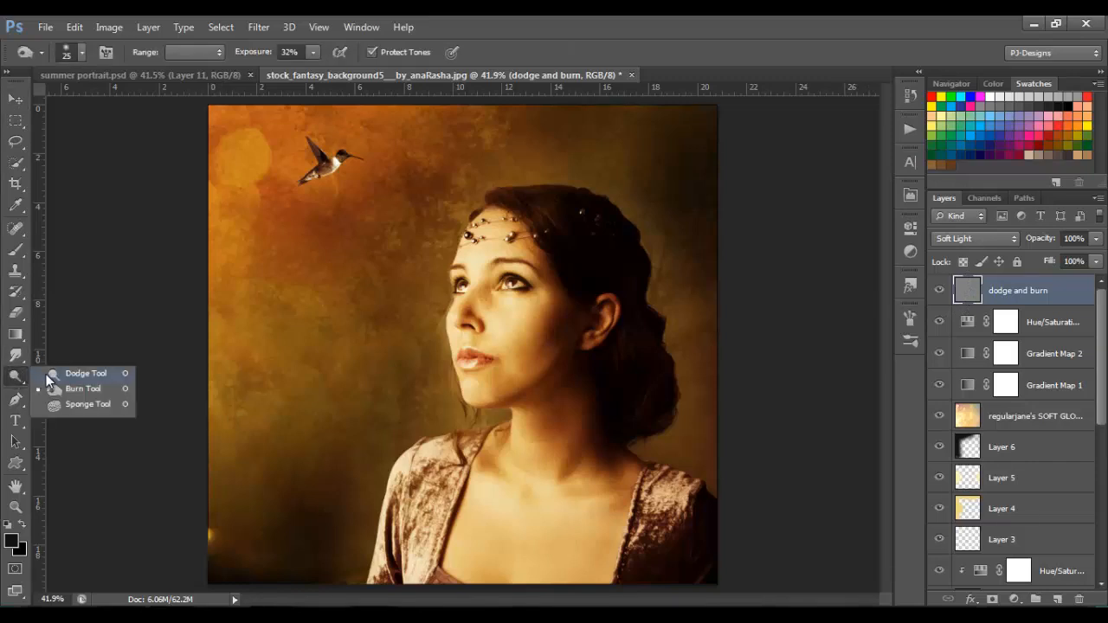
click(45, 374)
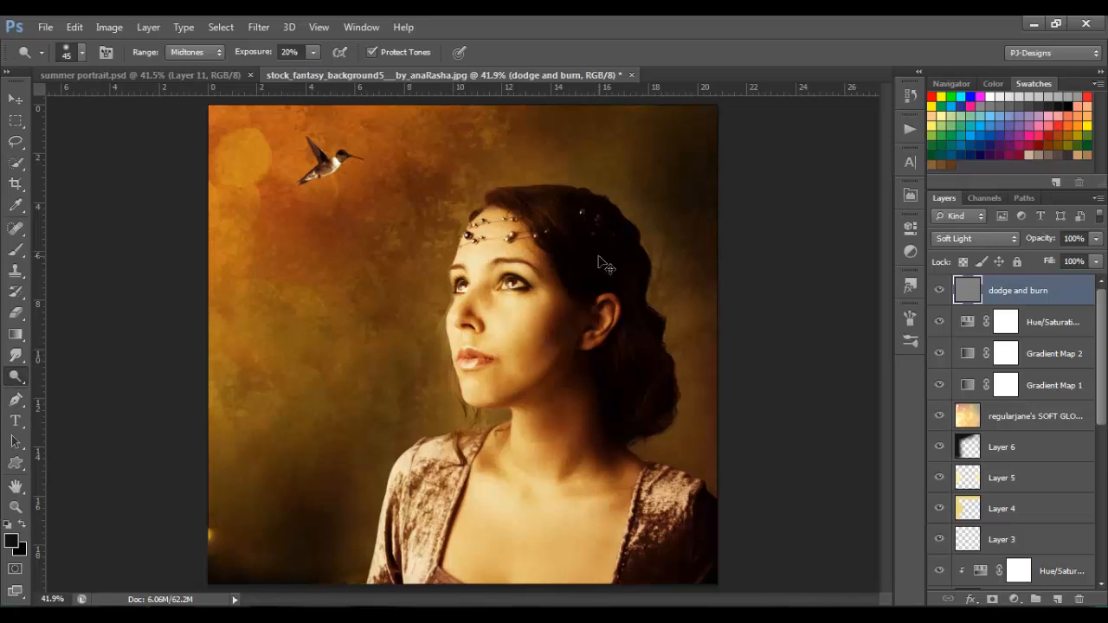
key(ctrl+plus)
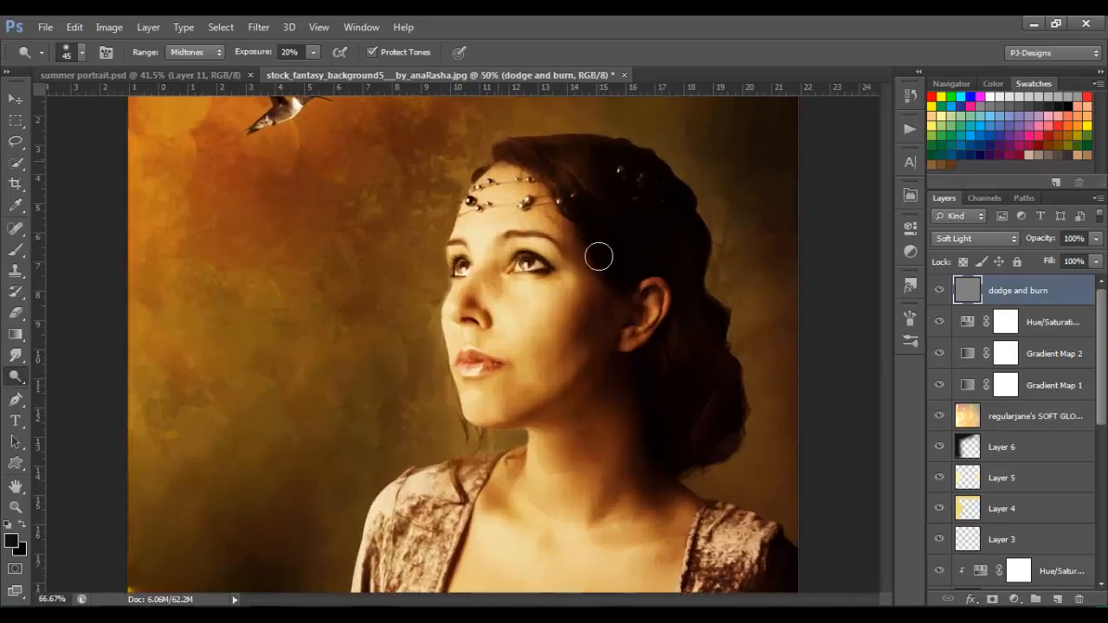
key(ctrl+plus)
key(bracketleft)
key(bracketleft)
key(bracketleft)
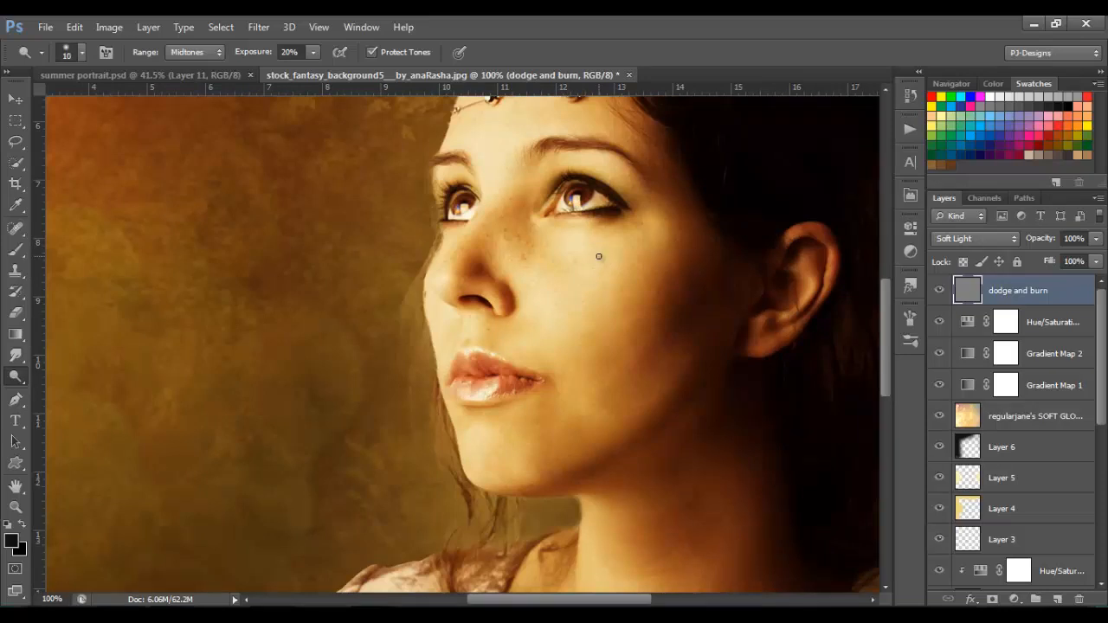
key(ctrl+plus)
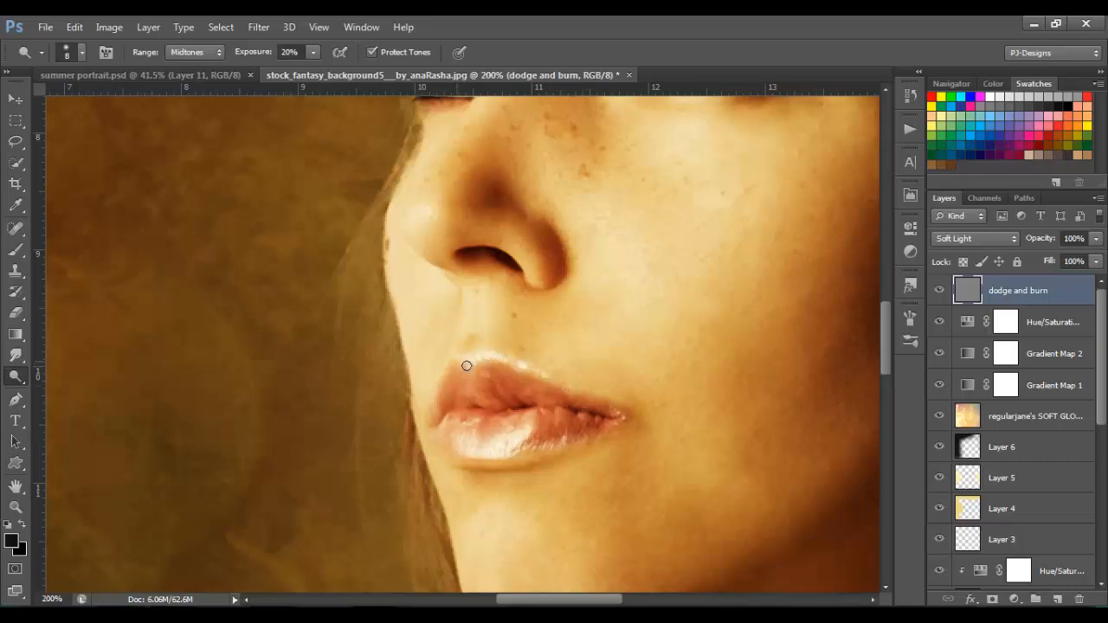
Dodge the skin around the mouth and on the chin with brush sizes from 15 to 40 at 20% exposure.
key(bracketright)
key(bracketright)
key(bracketright)
drag(563, 362, 538, 227)
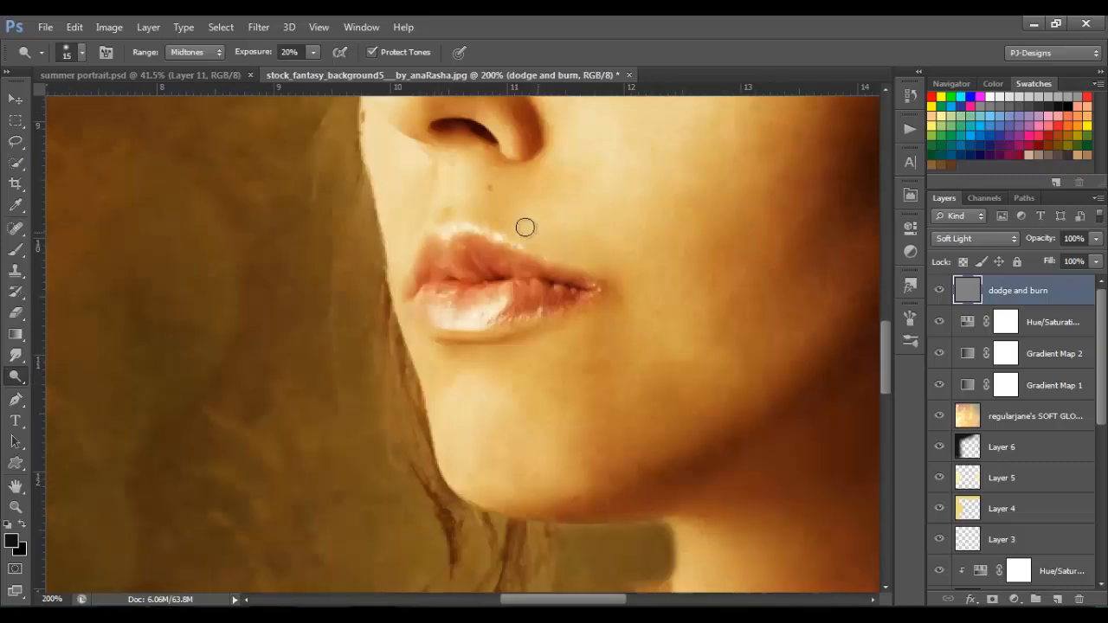
key(bracketright)
key(bracketright)
key(bracketright)
key(bracketright)
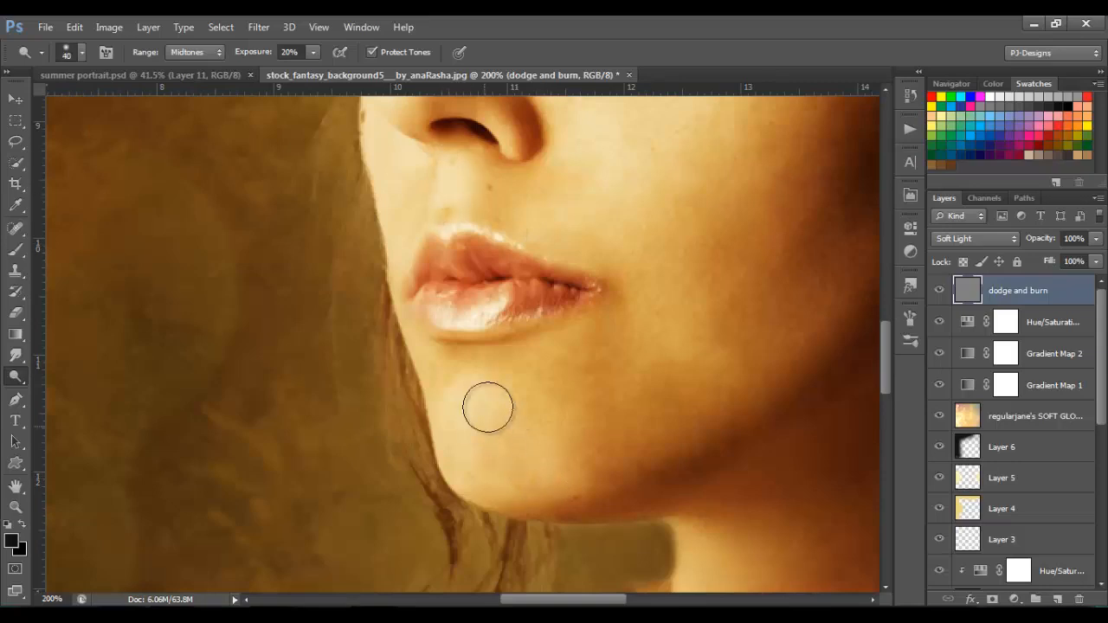
Dodge the cheek with a size 60 brush and the skin around the eyes with a size 25 brush.
drag(600, 435, 572, 471)
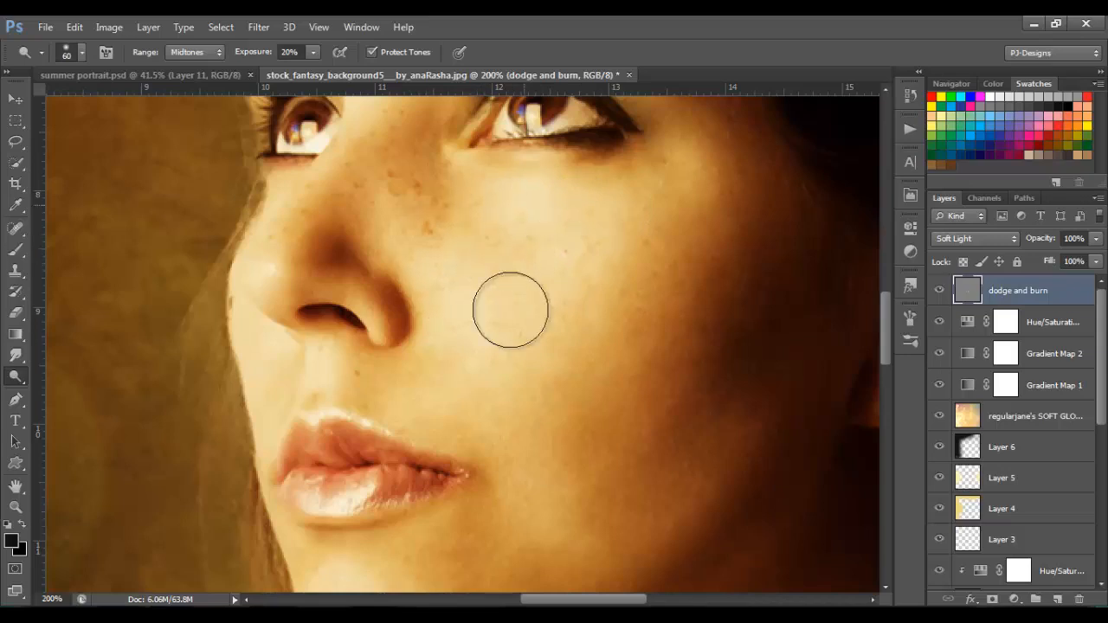
drag(512, 232, 640, 331)
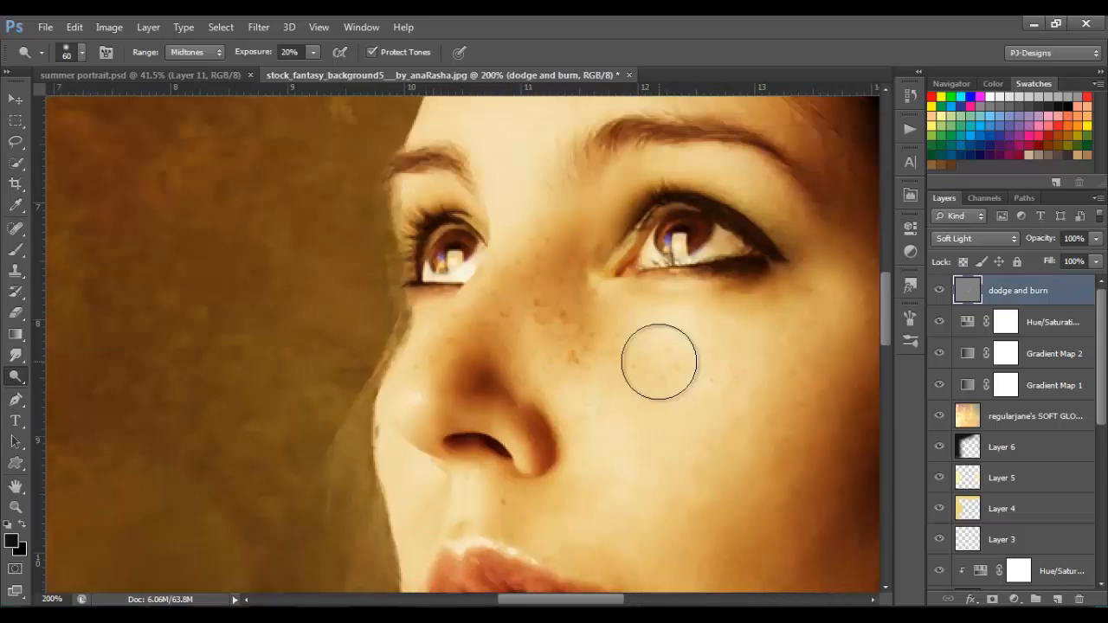
key(bracketleft)
key(bracketleft)
key(bracketleft)
key(bracketleft)
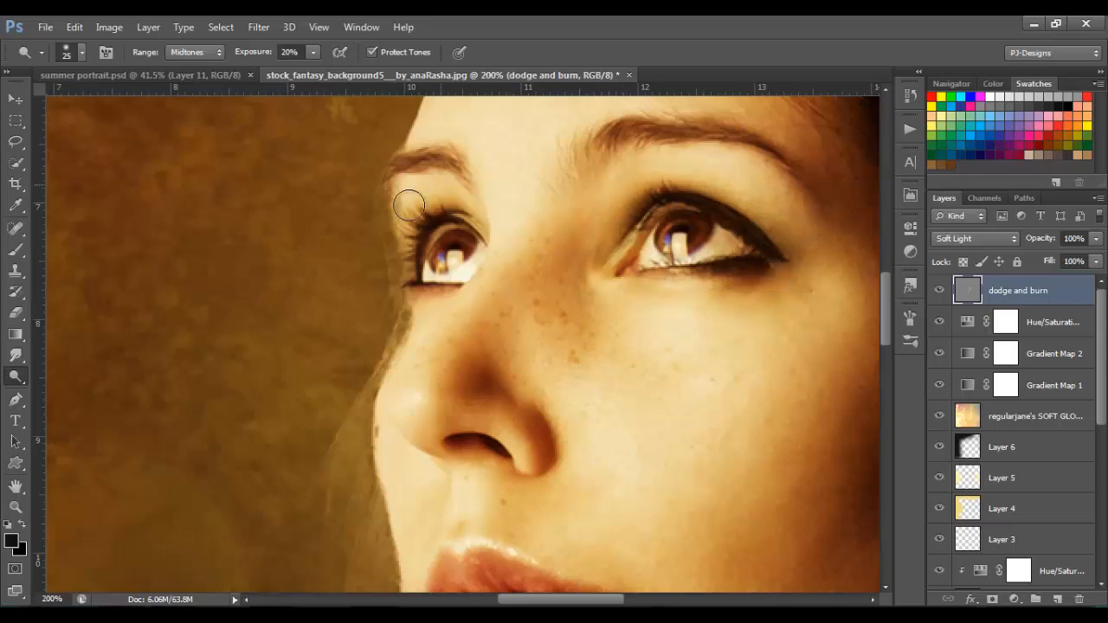
Dodge the forehead skin around the beaded headpiece with a size 35 brush.
drag(545, 321, 497, 452)
key(bracketright)
key(bracketright)
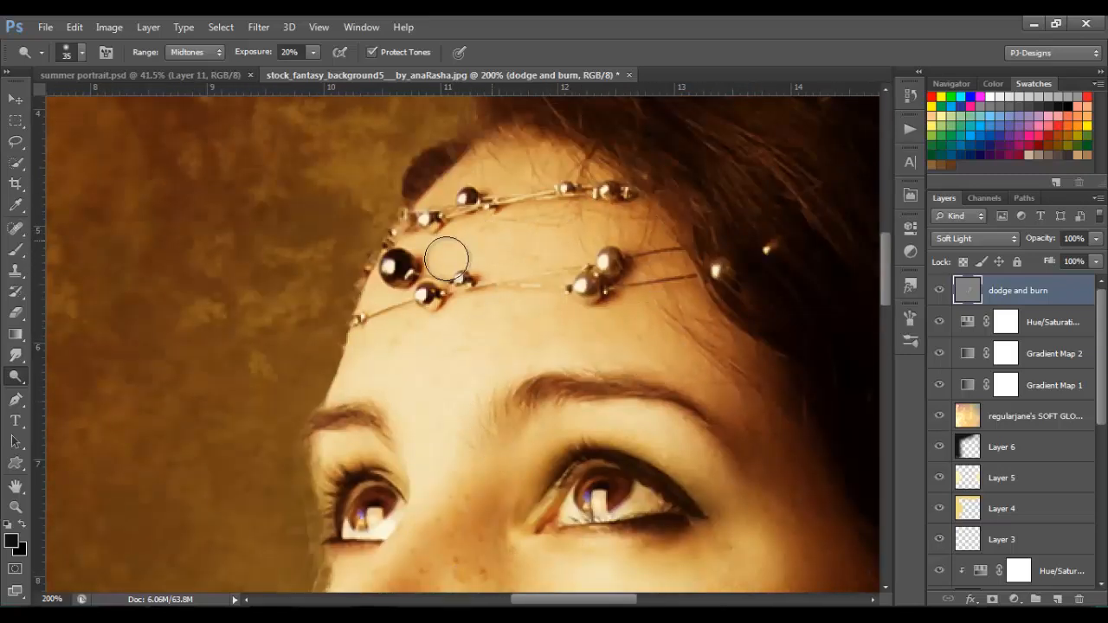
Dodge the highlights along the rim, inner folds and lobe of the ear with a size 10 brush.
drag(645, 356, 517, 213)
mouse_move(805, 441)
mouse_down()
mouse_move(534, 451)
mouse_move(473, 290)
mouse_up()
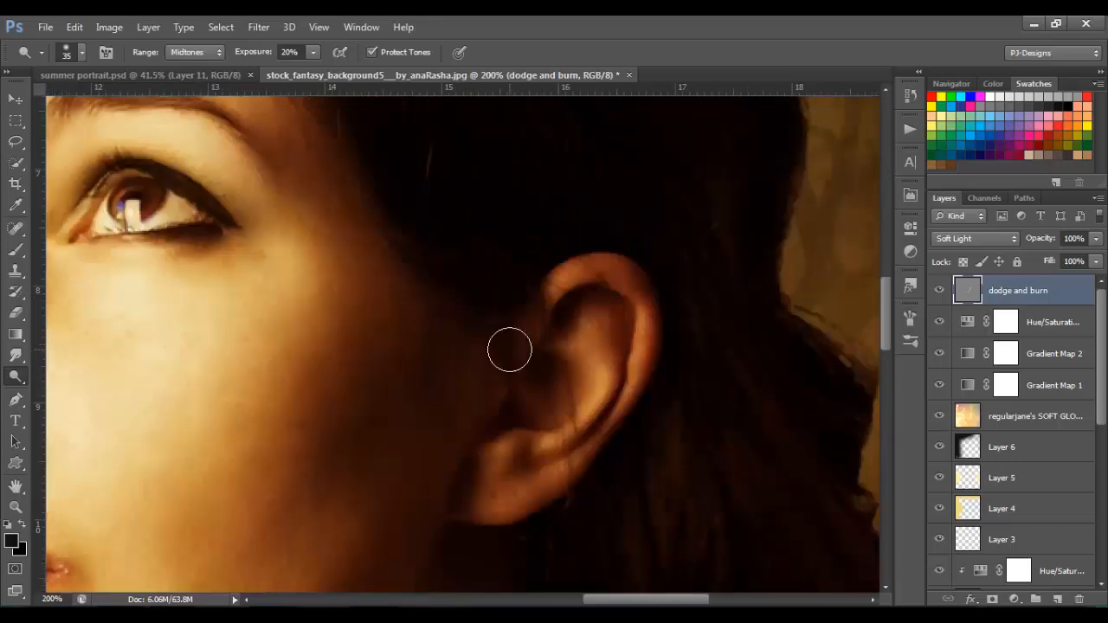
key(bracketleft)
key(bracketleft)
key(bracketleft)
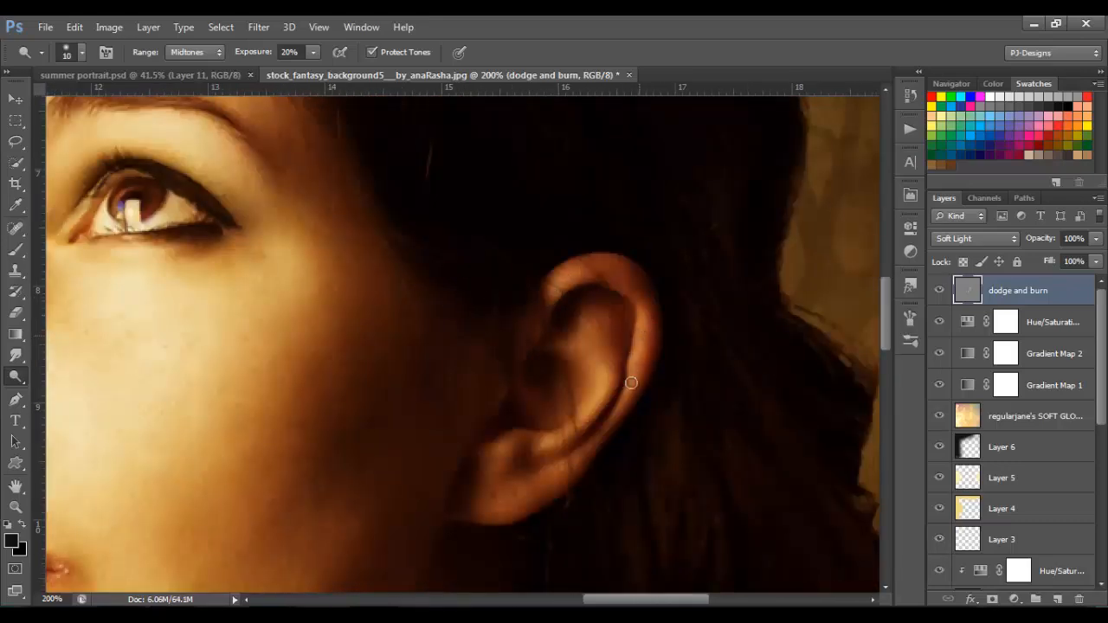
mouse_move(604, 373)
mouse_down()
mouse_move(591, 409)
mouse_move(525, 446)
mouse_up()
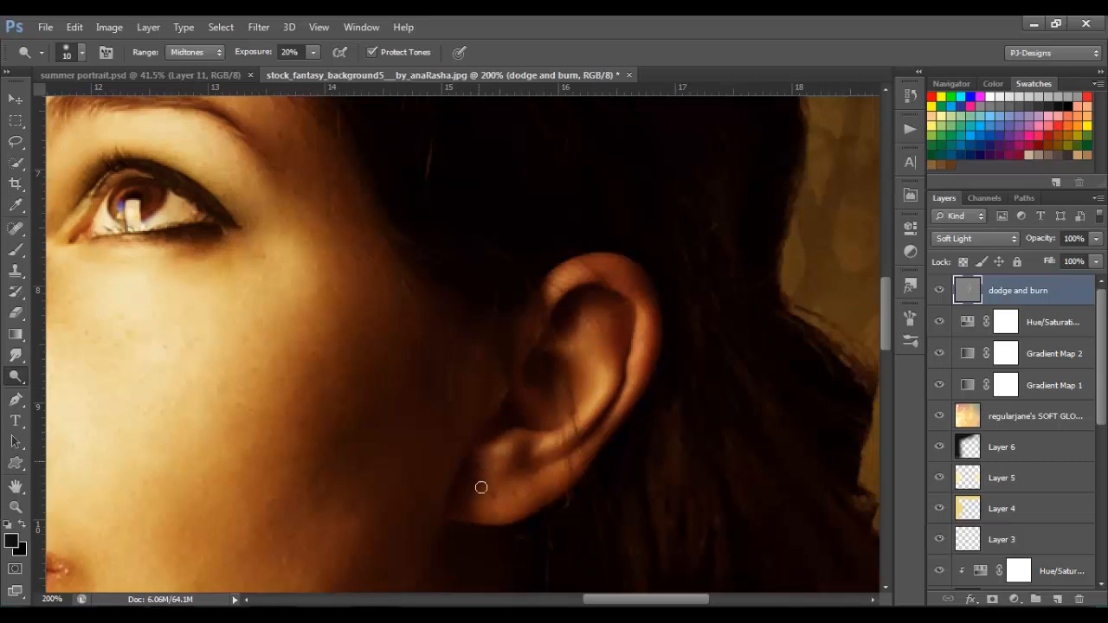
Dodge the hair strands on top of the head, behind the ear and in the lower bun with a size 10 brush.
scroll(593, 201, up, 5)
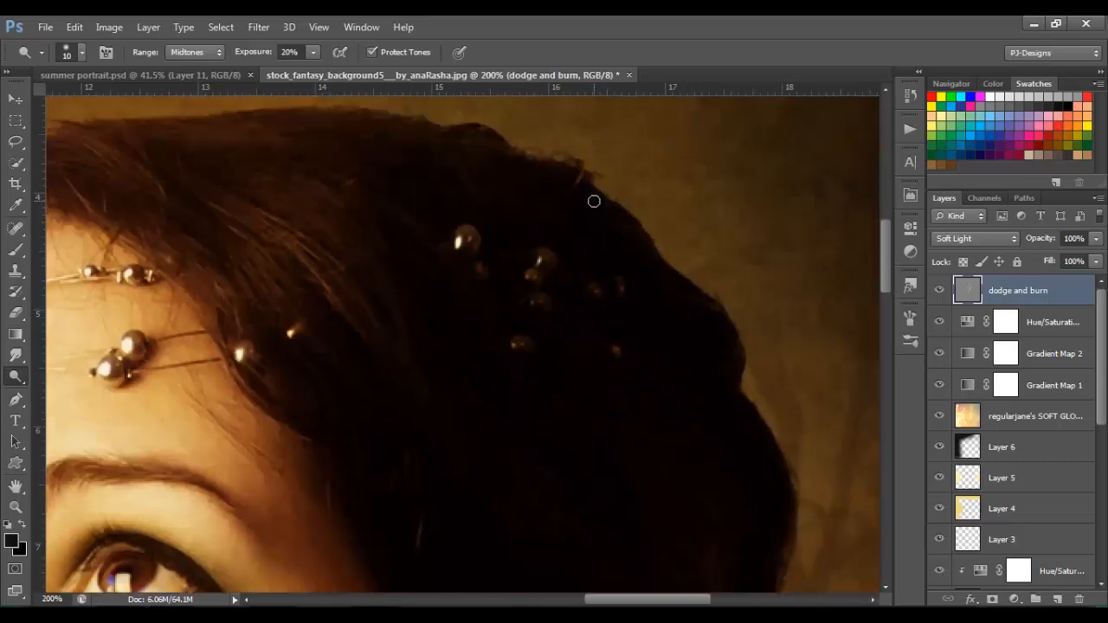
scroll(593, 201, left, 3)
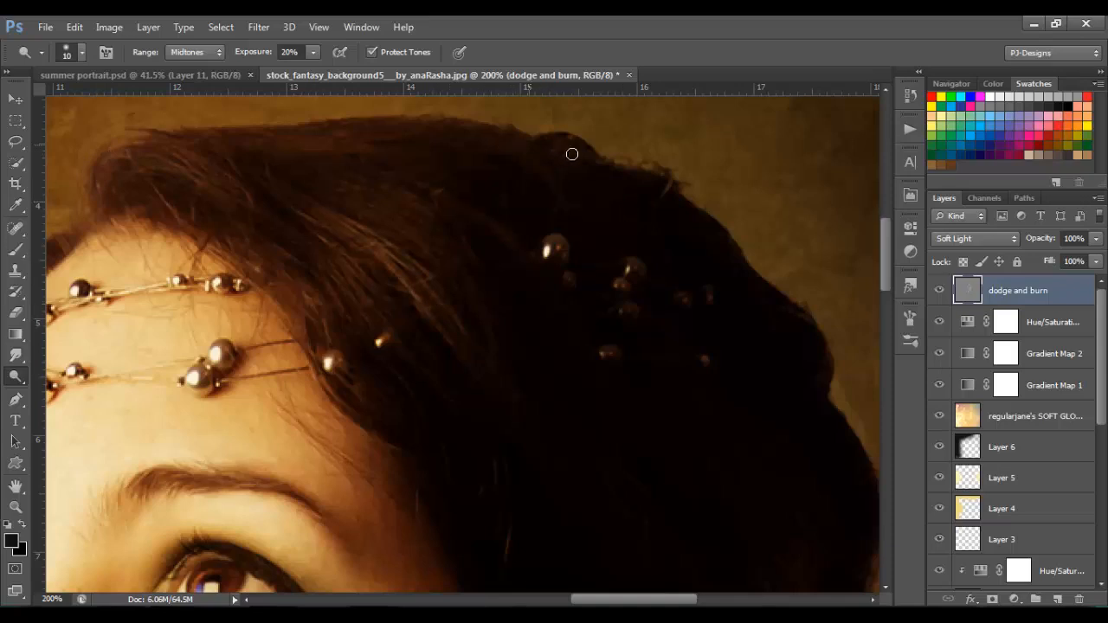
scroll(425, 312, down, 5)
scroll(424, 313, right, 6)
scroll(566, 309, down, 4)
scroll(566, 310, right, 3)
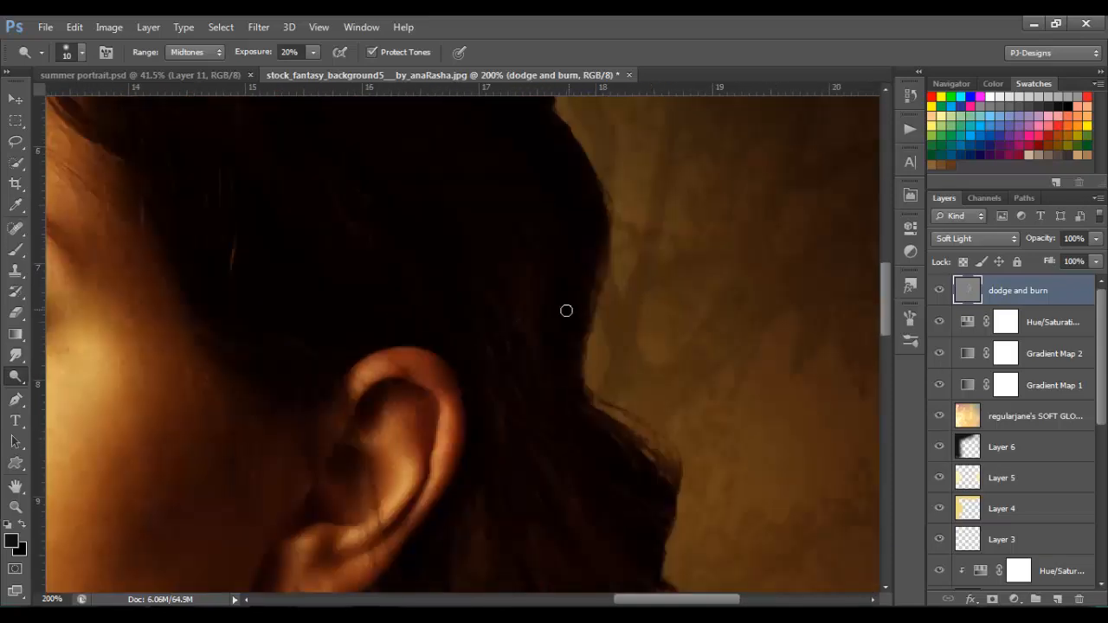
scroll(445, 178, down, 3)
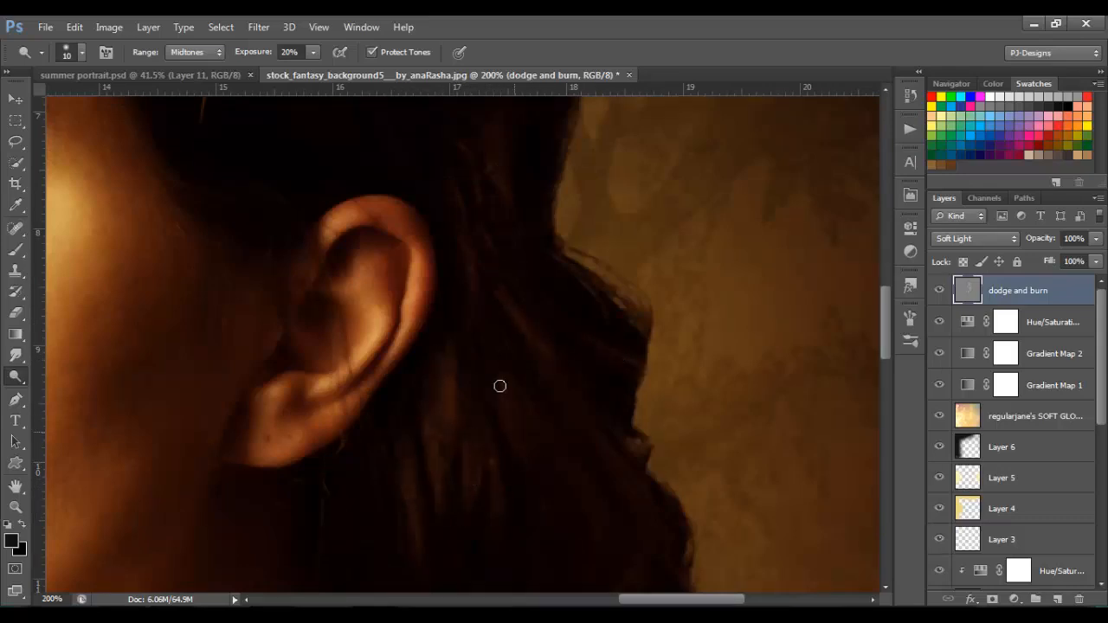
drag(584, 428, 529, 147)
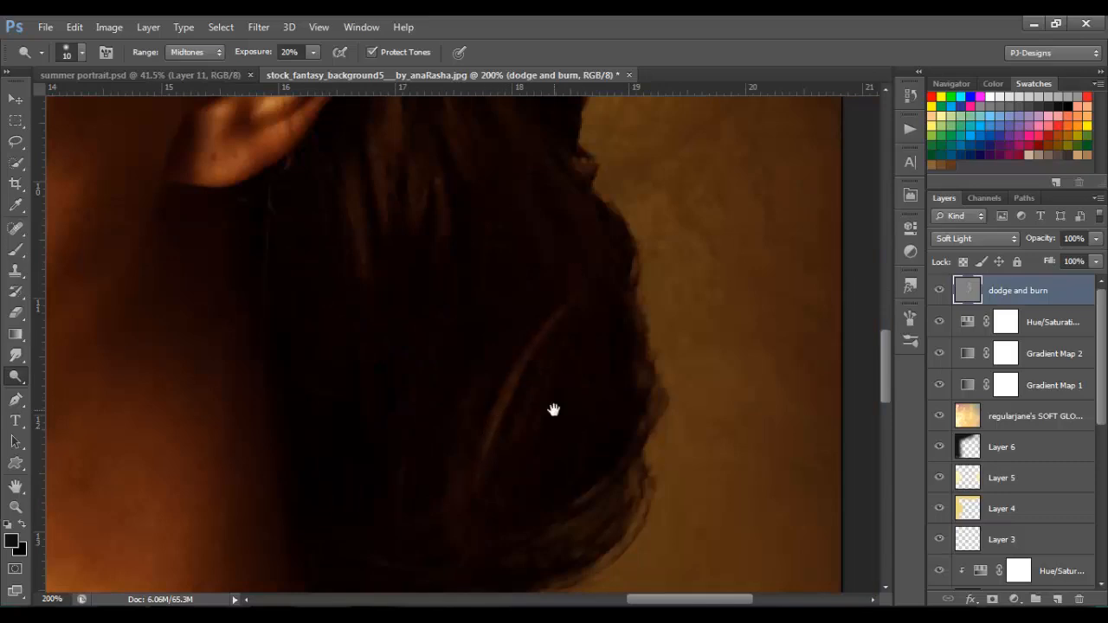
drag(555, 410, 593, 210)
Dodge the lit areas of the neck with a size 50 brush.
drag(500, 310, 663, 171)
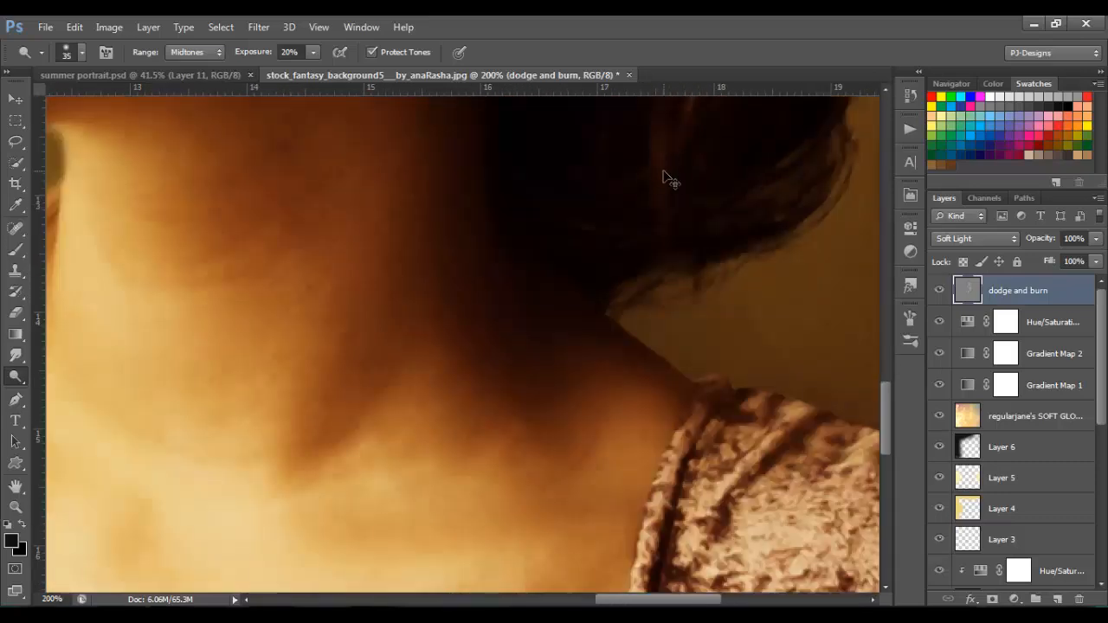
key(ctrl+minus)
key(bracketright)
key(bracketright)
key(bracketright)
key(bracketright)
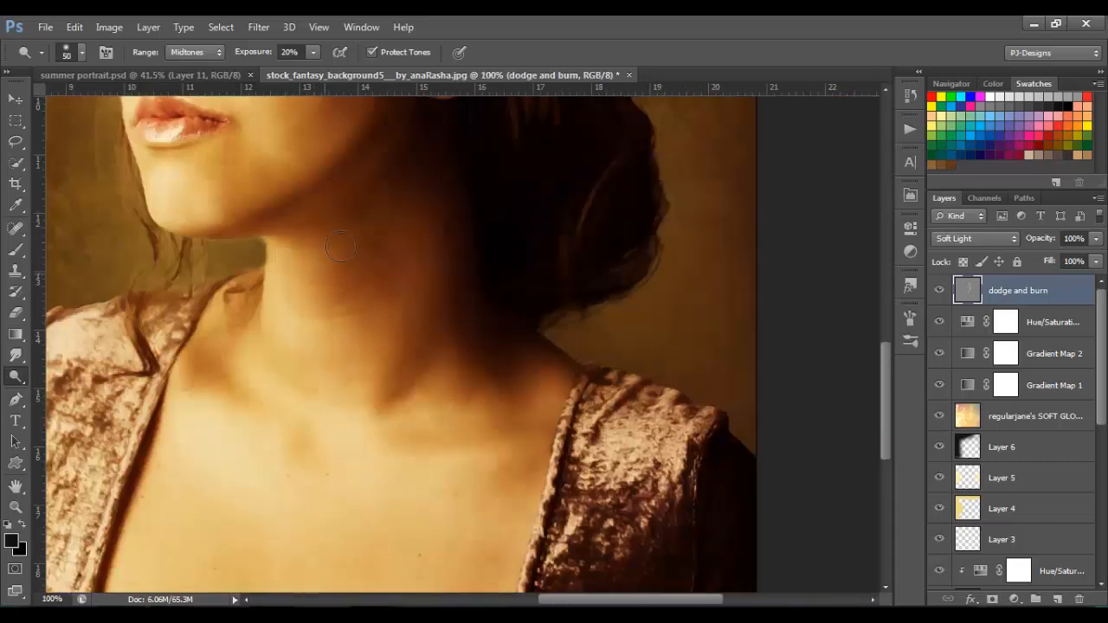
Dodge the collarbones and chest with a brush enlarged to size 80.
drag(524, 465, 625, 344)
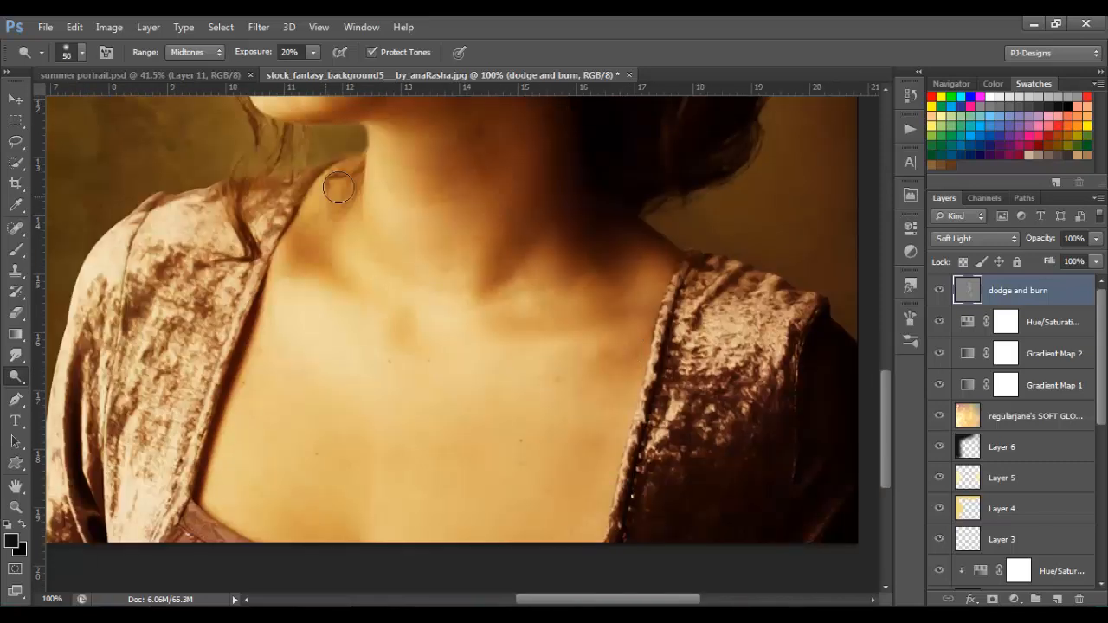
key(bracketright)
key(bracketright)
key(bracketright)
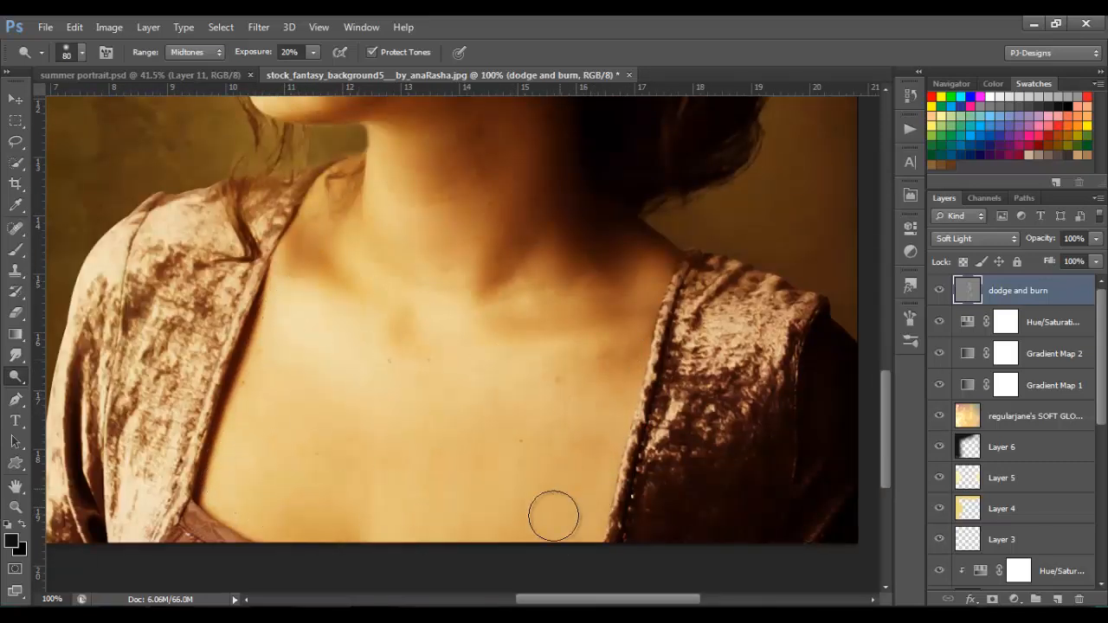
Dodge the highlights in the velvet dress fabric on the shoulders and sleeve with a size 30 brush.
key(bracketleft)
key(bracketleft)
key(bracketleft)
key(bracketleft)
key(bracketleft)
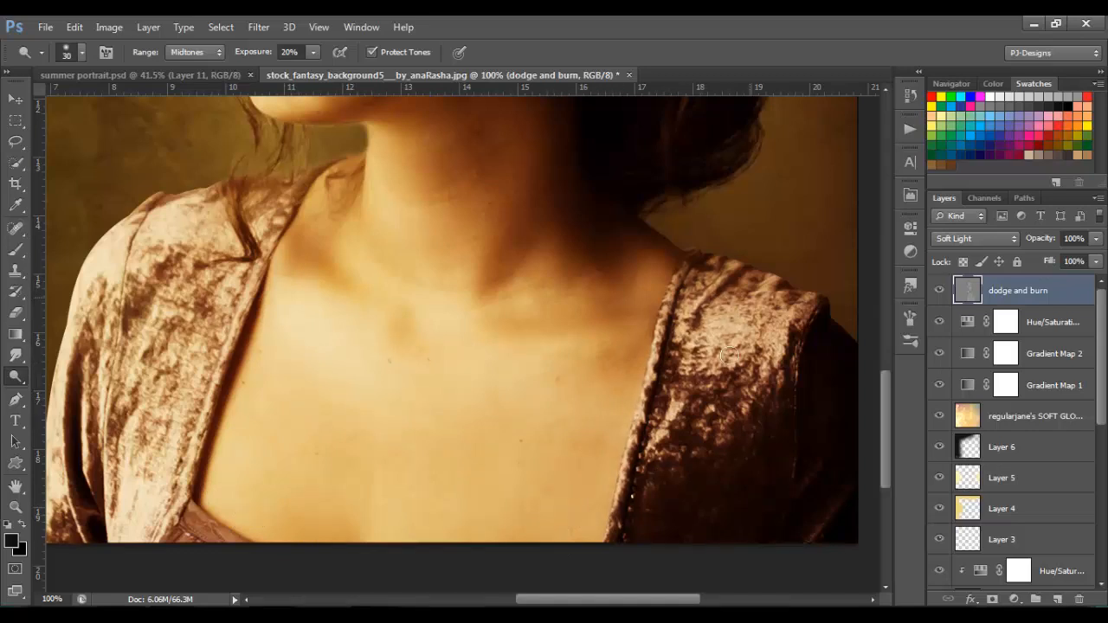
click(132, 471)
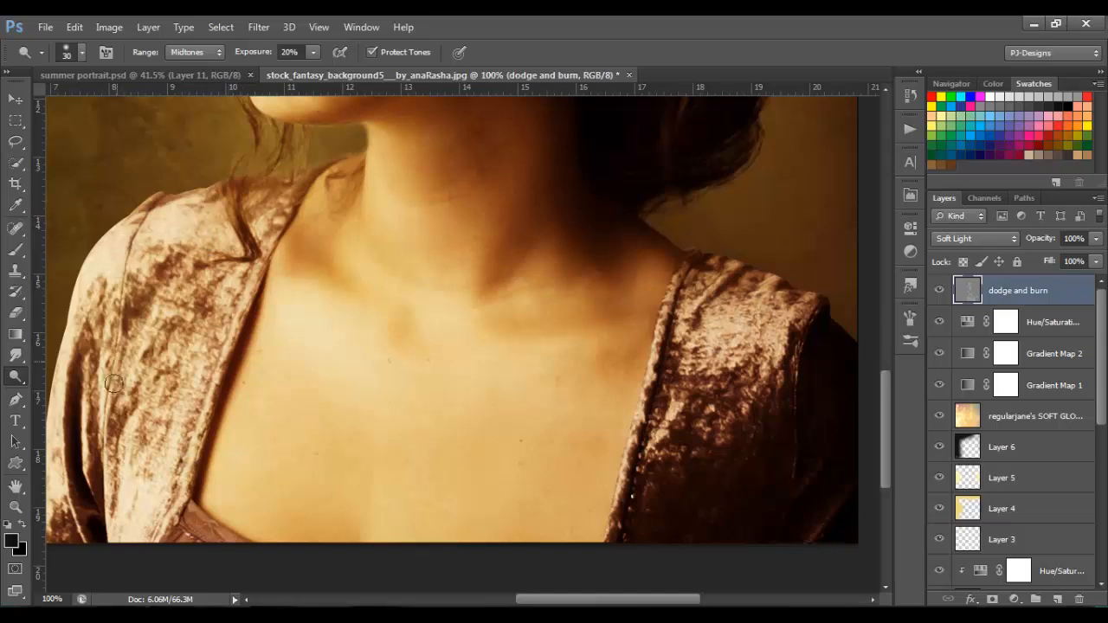
Darken both eyebrows with the Burn tool at Midtones, 32% exposure and brush size 25.
drag(396, 240, 339, 478)
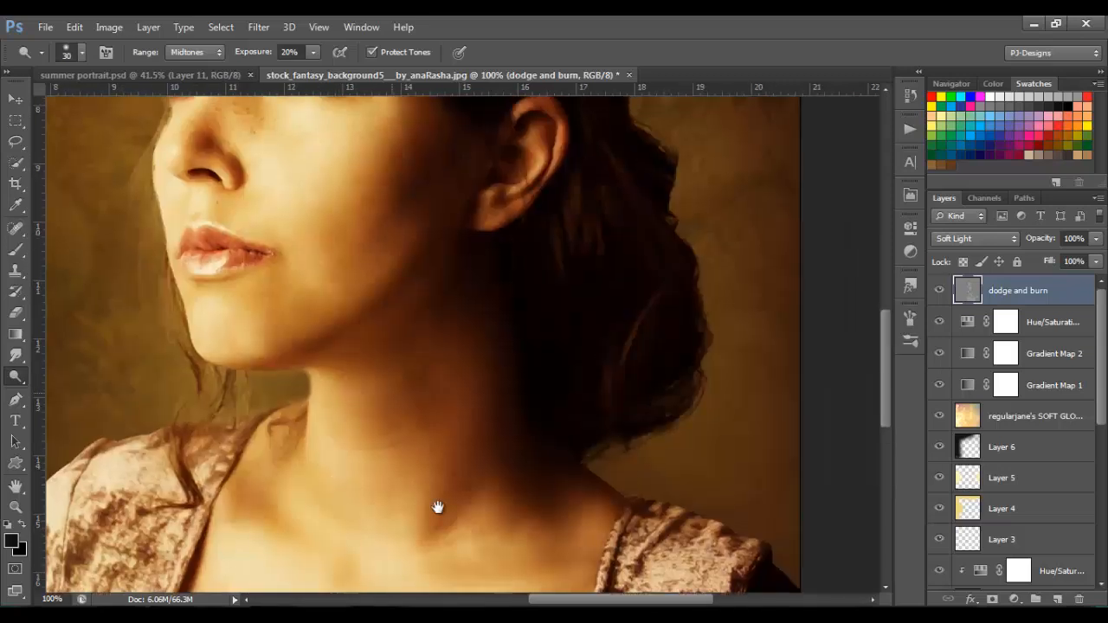
scroll(436, 508, up, 5)
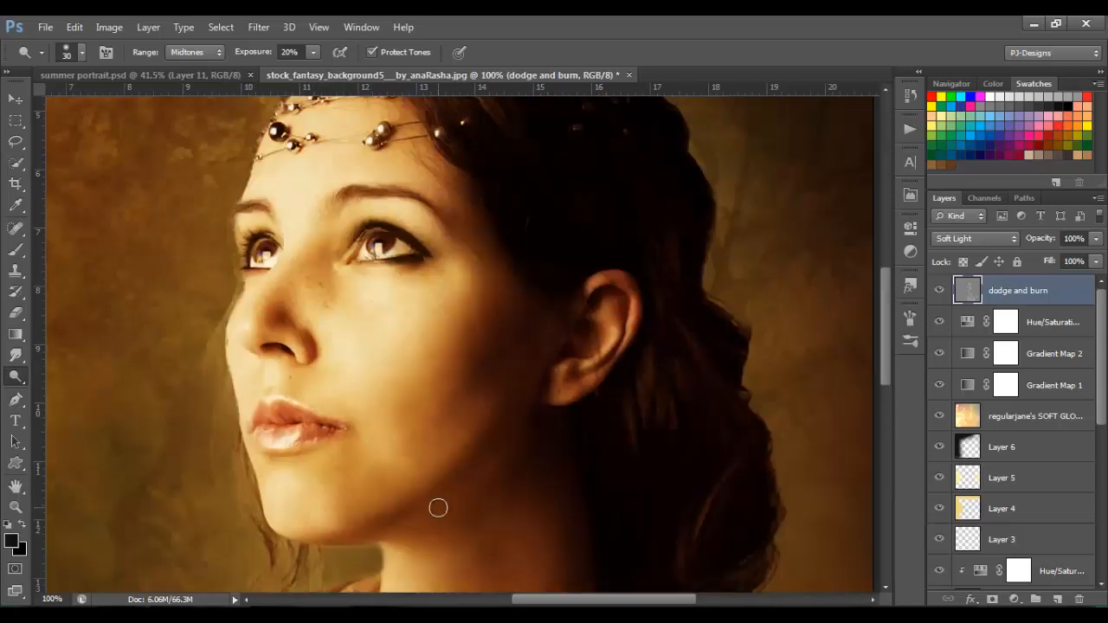
click(18, 379)
click(39, 392)
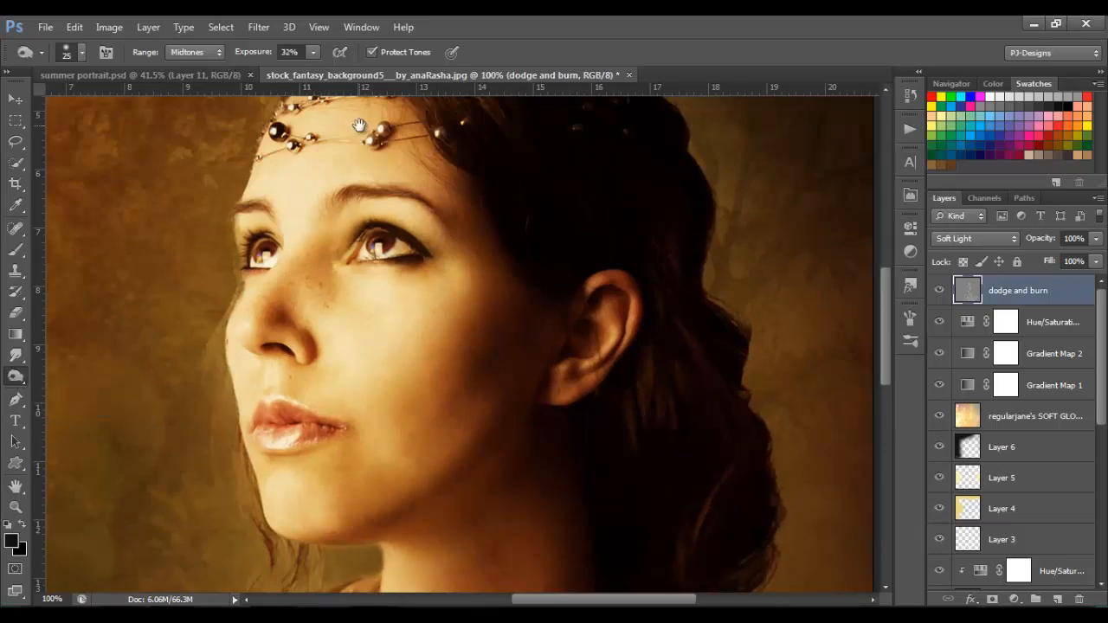
scroll(356, 152, up, 1)
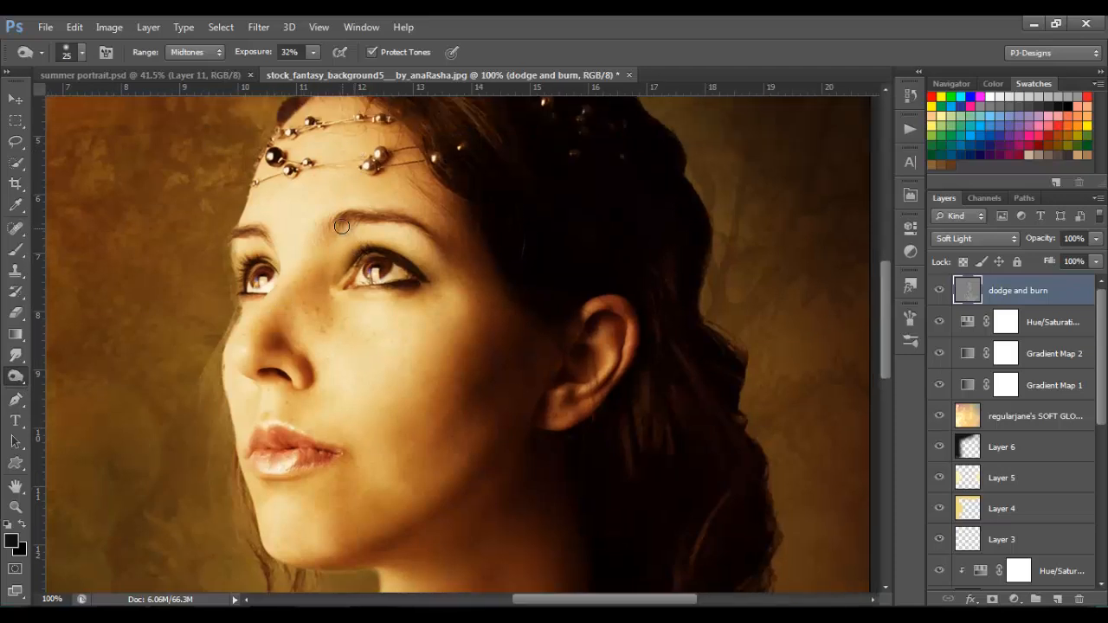
mouse_move(342, 226)
mouse_down()
mouse_move(401, 223)
mouse_move(430, 239)
mouse_up()
drag(280, 240, 247, 236)
Burn the shadowed side of the face and the dark hair at 17% exposure, enlarging the brush to size 70.
key(bracketright)
click(313, 51)
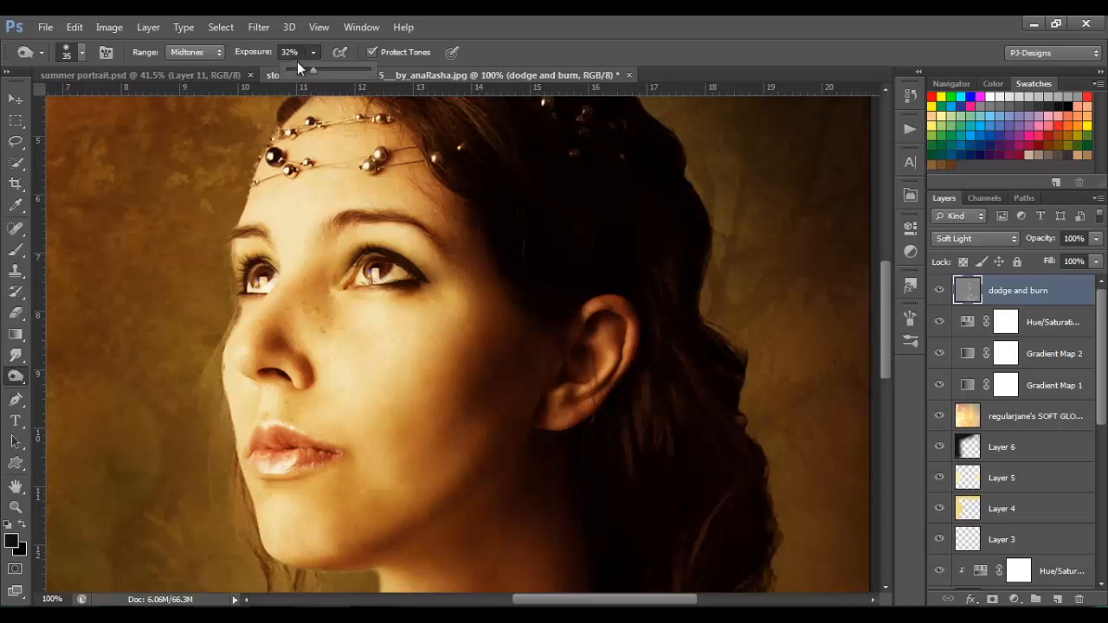
click(313, 50)
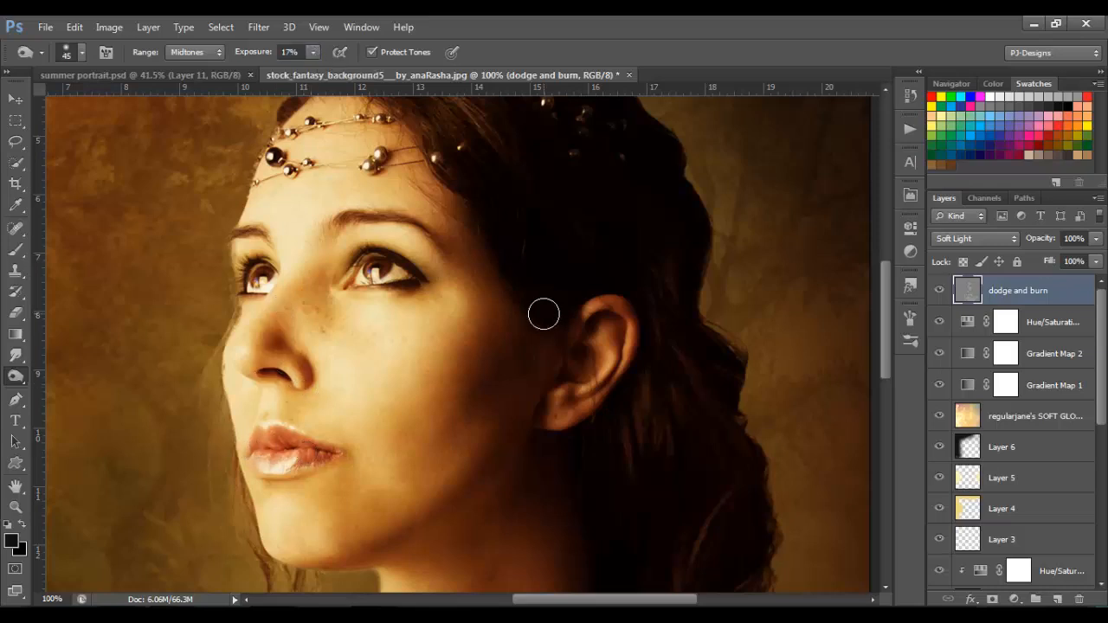
key(bracketright)
key(bracketright)
key(bracketright)
key(bracketright)
key(bracketright)
drag(661, 352, 459, 450)
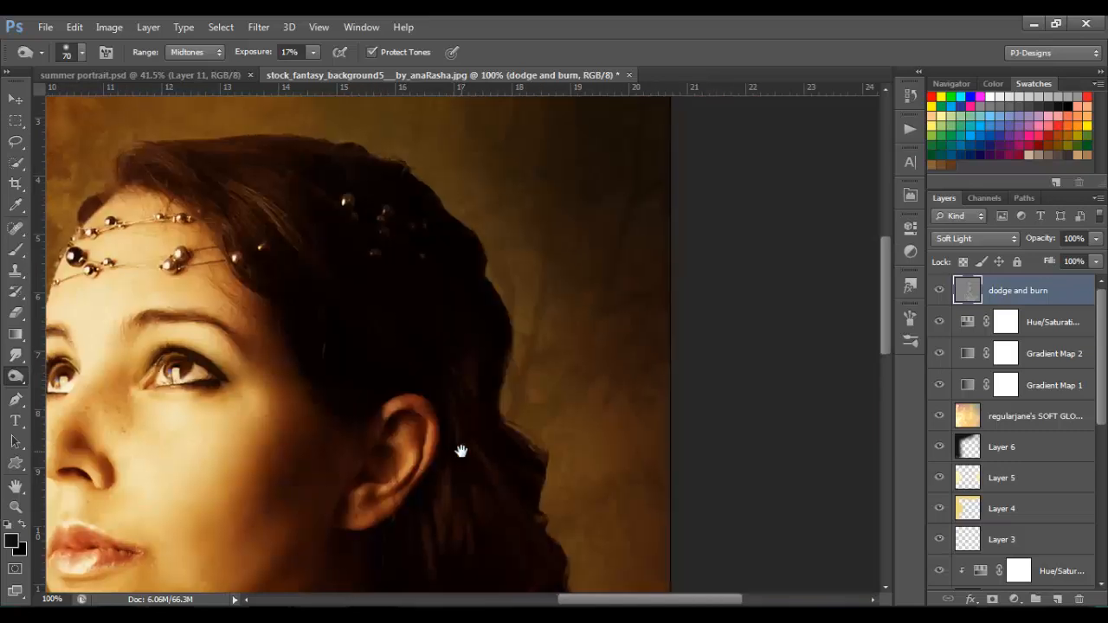
drag(525, 467, 617, 259)
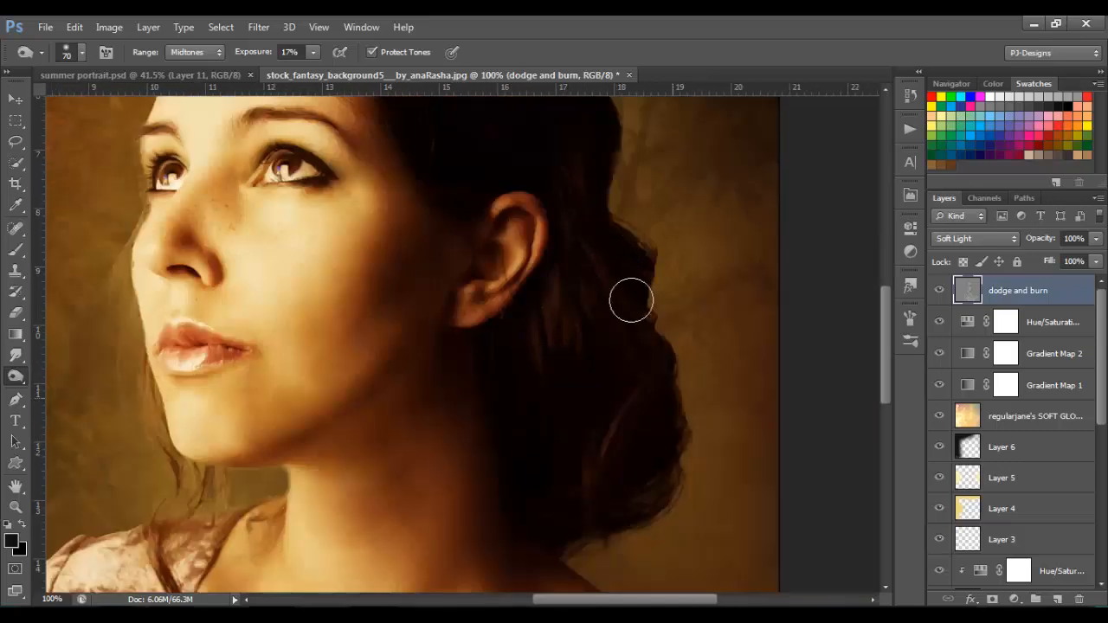
drag(573, 439, 690, 202)
Burn the shadows of the neck and collarbones with the brush enlarged to size 100.
key(bracketright)
key(bracketright)
key(bracketright)
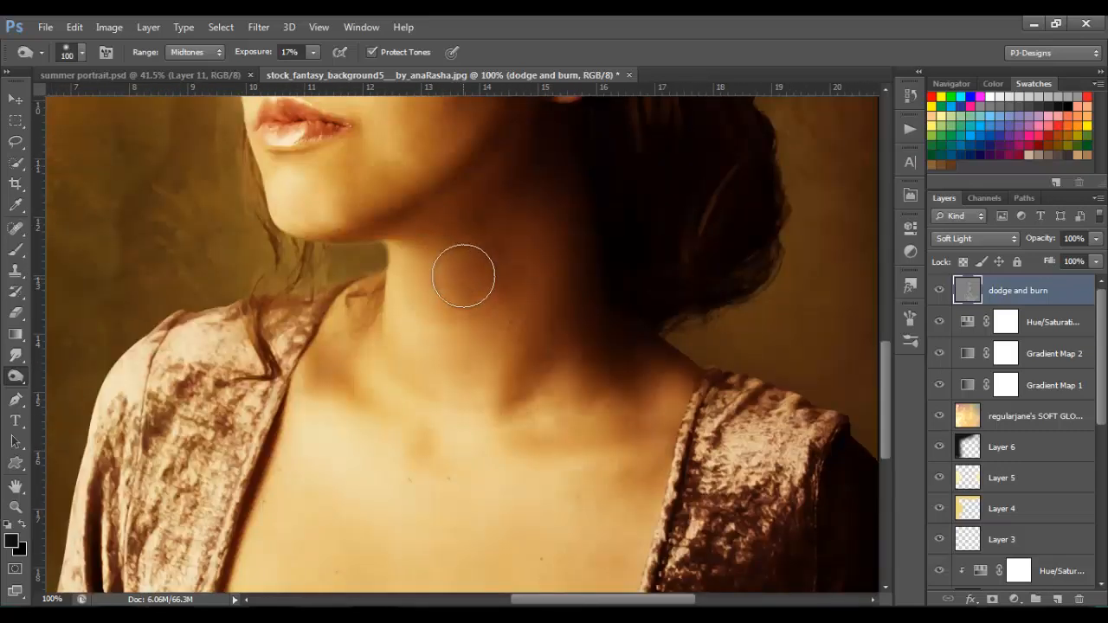
drag(632, 394, 697, 184)
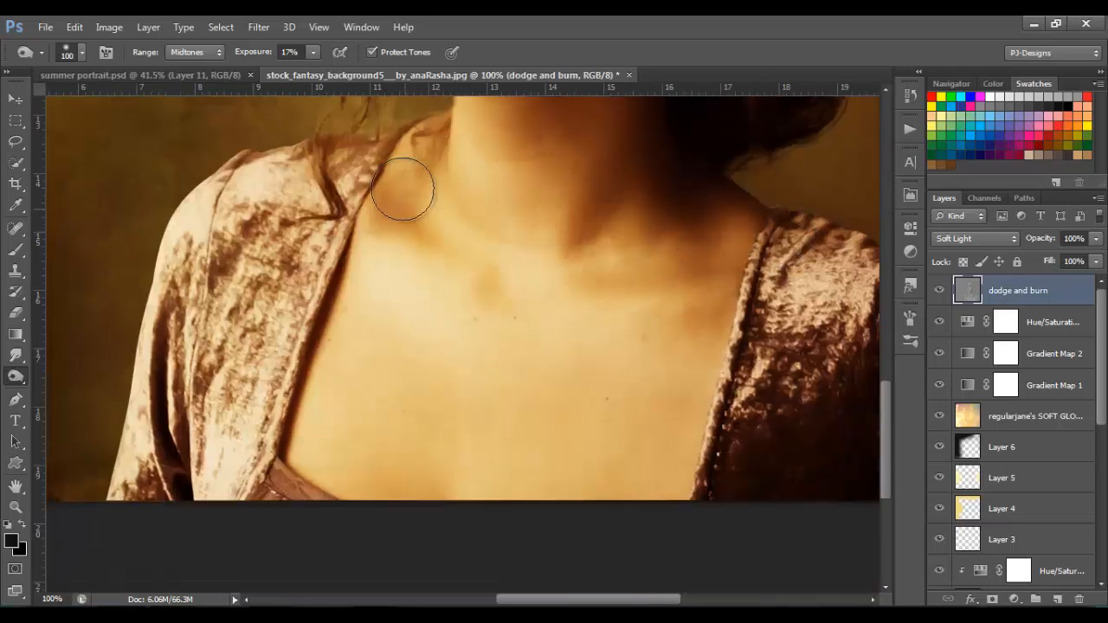
Burn the shadows along the dress edges and shoulders with the brush reduced to size 45.
key(bracketleft)
key(bracketleft)
key(bracketleft)
key(bracketleft)
key(bracketleft)
key(bracketleft)
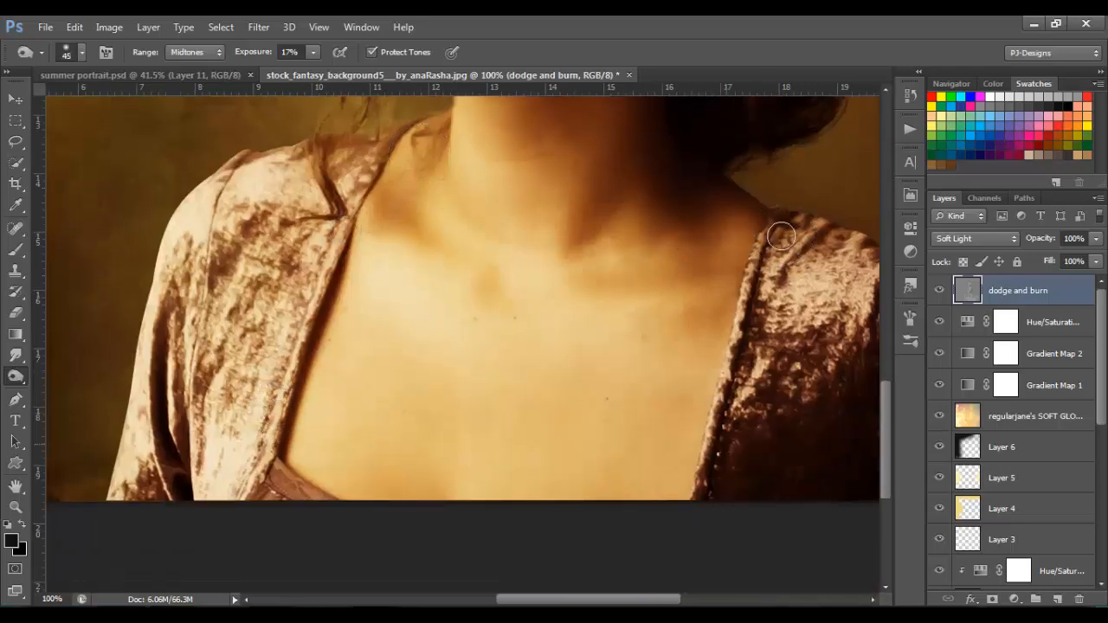
Burn the dark areas of the hummingbird with the brush reduced to size 6.
drag(885, 398, 885, 213)
key(ctrl+0)
key(ctrl+plus)
key(ctrl+plus)
key(ctrl+plus)
key(ctrl+plus)
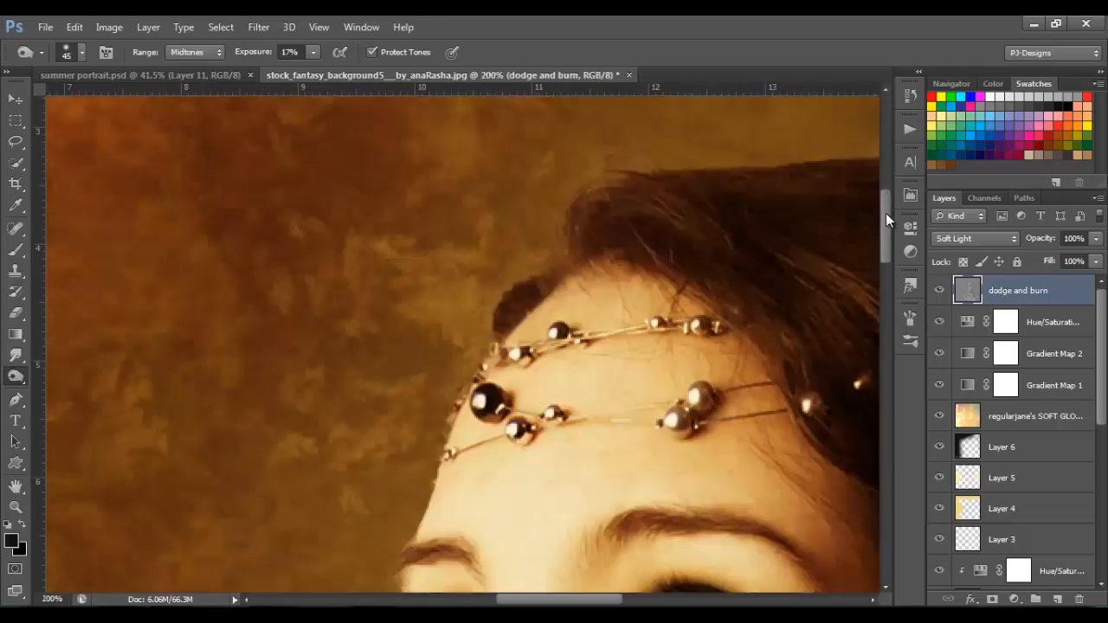
drag(519, 599, 432, 603)
drag(891, 226, 889, 214)
key(ctrl+plus)
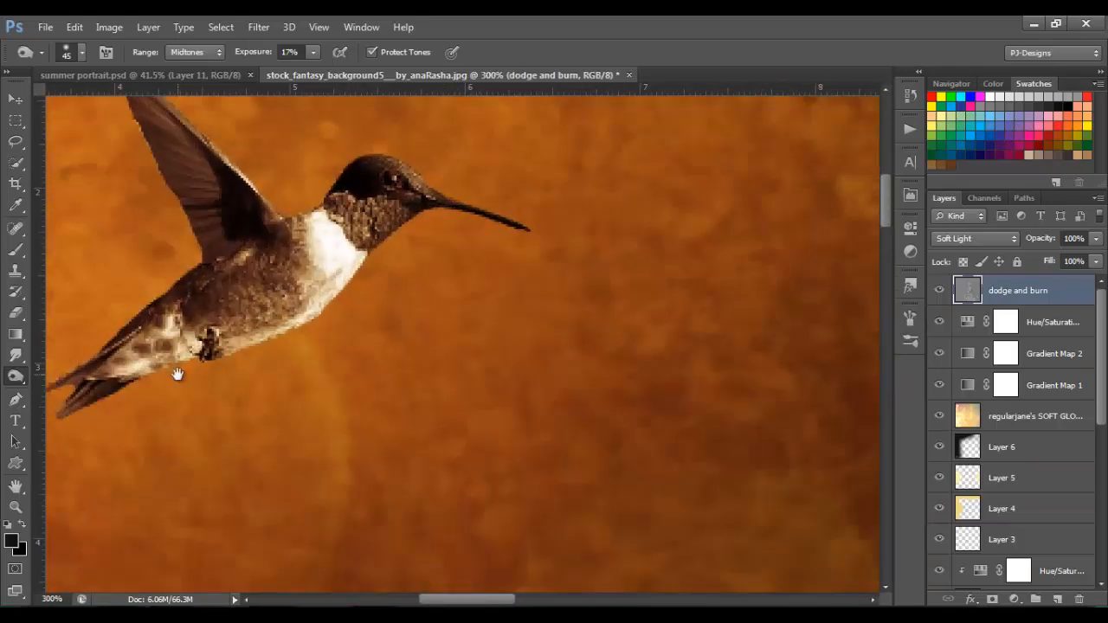
drag(176, 374, 271, 446)
key(bracketleft)
key(bracketleft)
key(bracketleft)
key(bracketleft)
key(bracketleft)
key(bracketleft)
key(bracketleft)
key(bracketleft)
key(bracketleft)
key(bracketleft)
key(bracketleft)
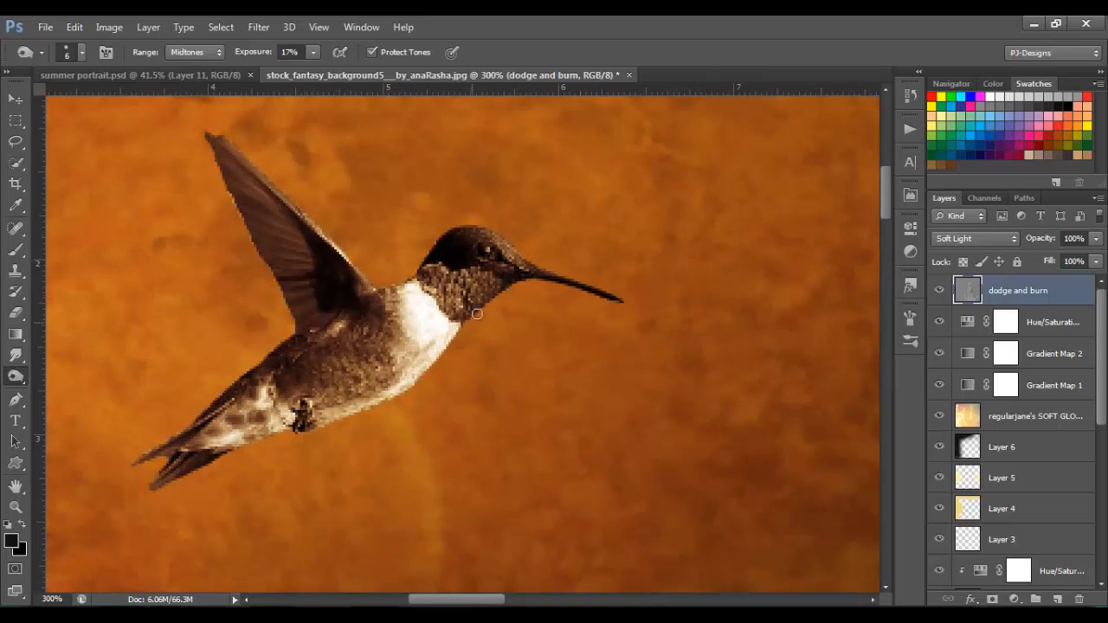
Lighten the hummingbird's feathers with the Dodge tool at Midtones, 20% exposure and brush size 4.
right_click(15, 377)
click(70, 373)
key(bracketleft)
key(bracketleft)
key(bracketleft)
key(bracketleft)
key(bracketleft)
key(bracketleft)
key(bracketleft)
key(bracketleft)
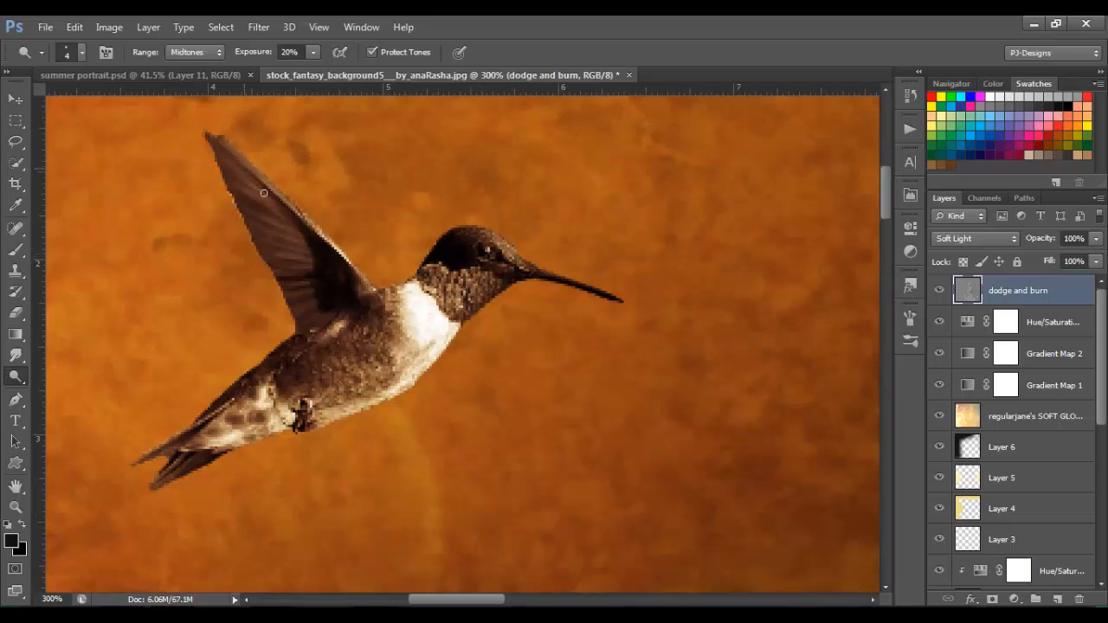
Compare the whole image with and without the dodge and burn layer, leaving that layer shown.
key(ctrl+0)
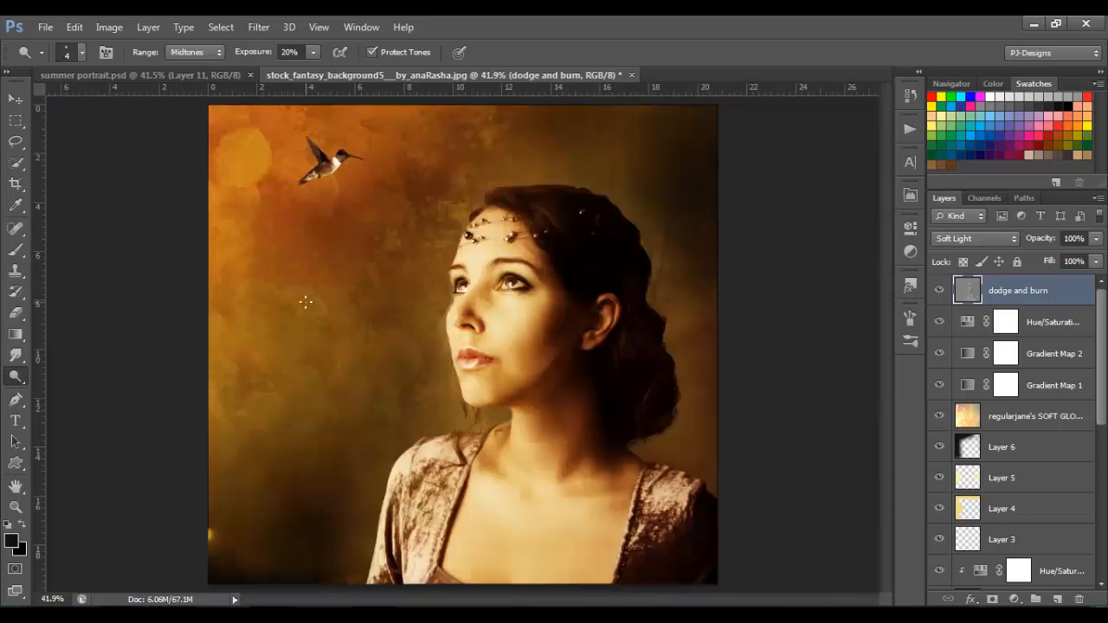
click(18, 98)
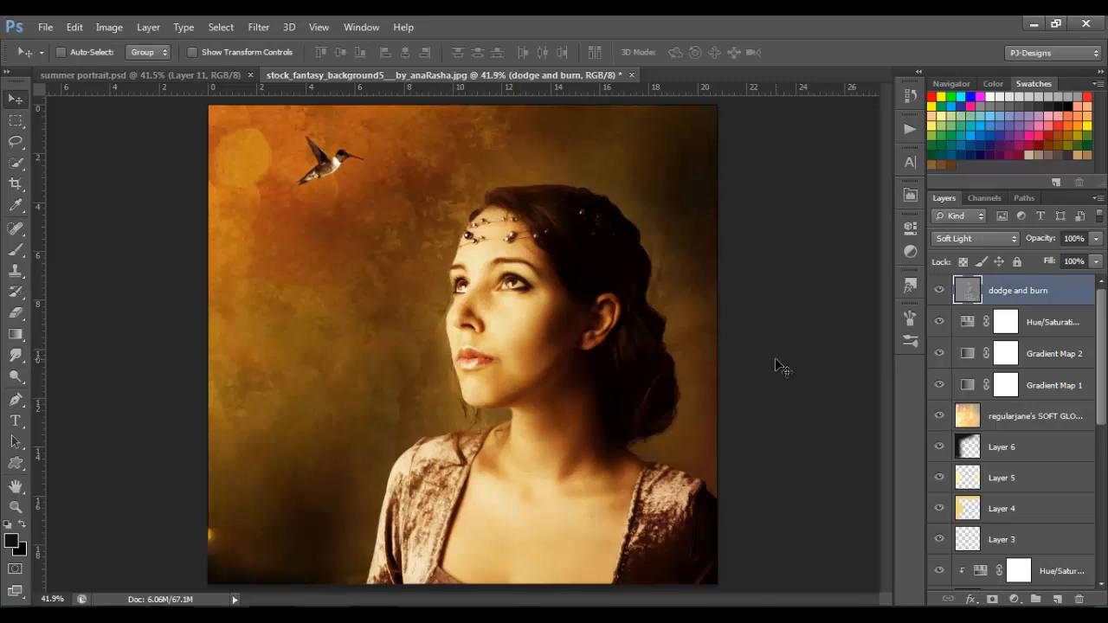
click(941, 295)
click(941, 295)
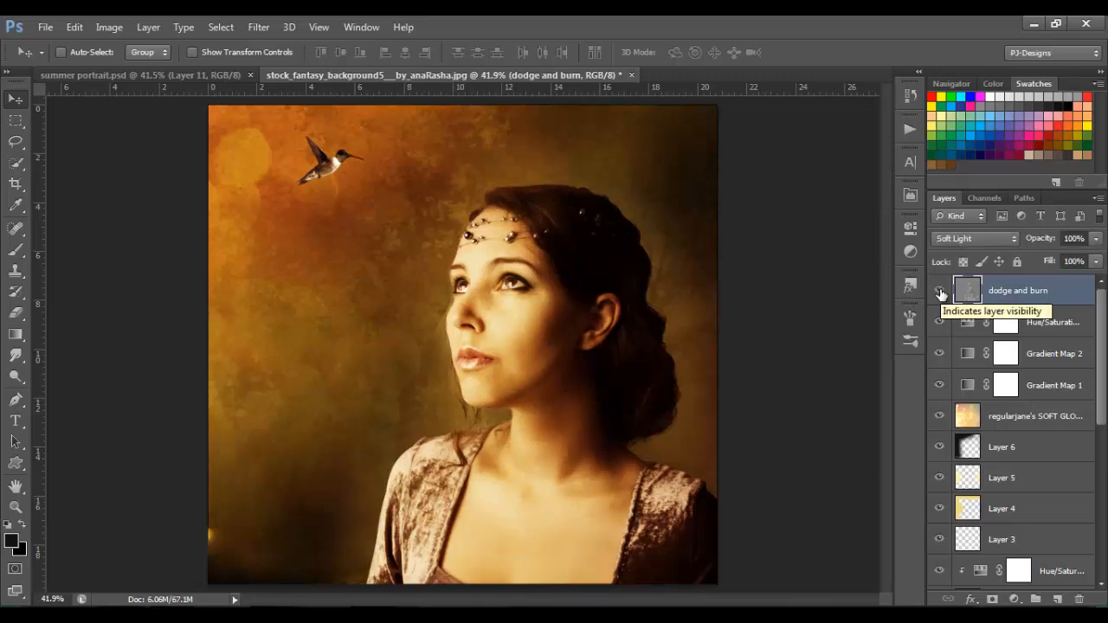
click(941, 295)
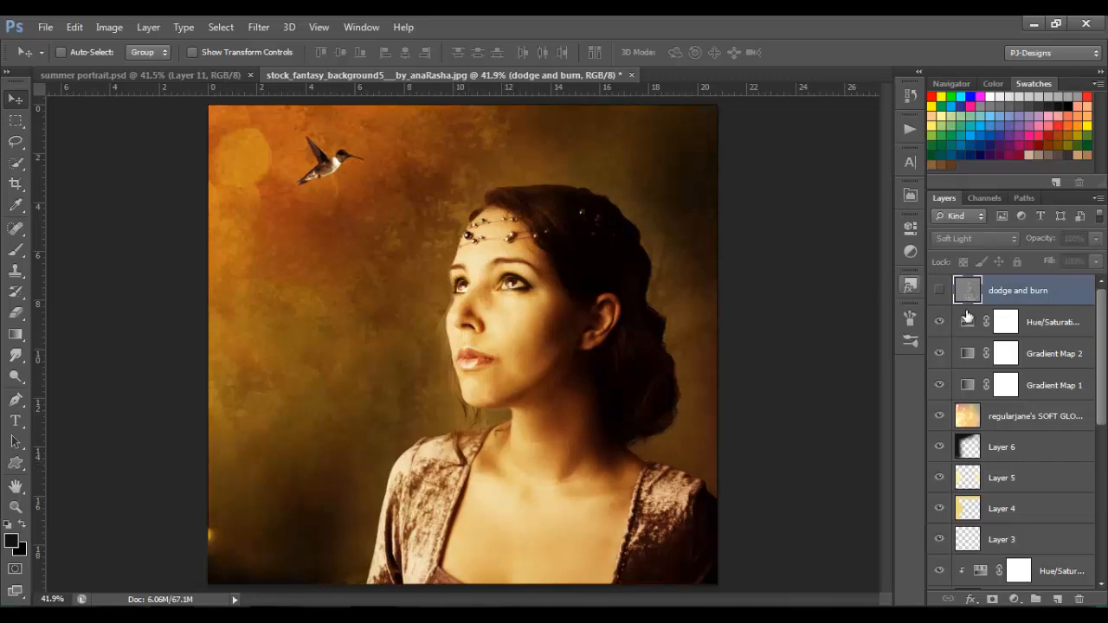
click(941, 294)
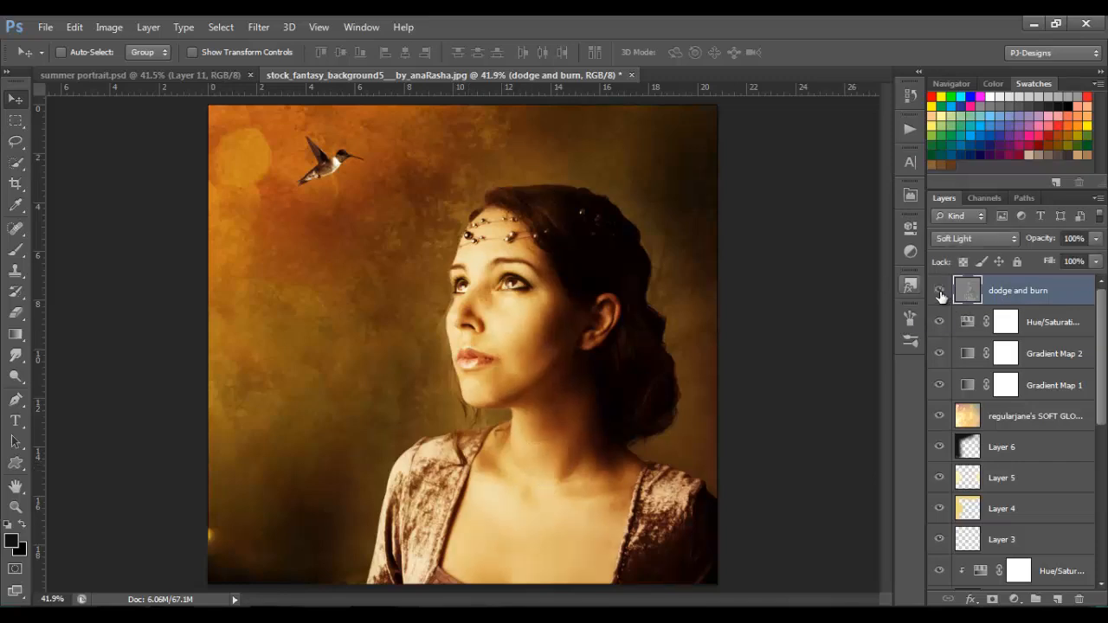
click(941, 295)
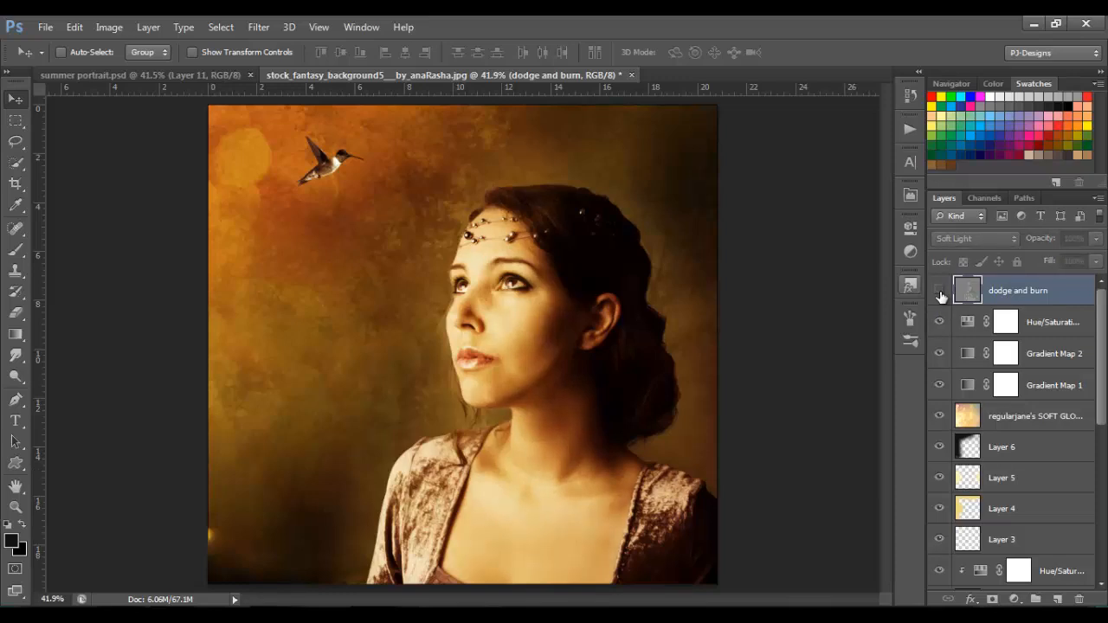
click(941, 294)
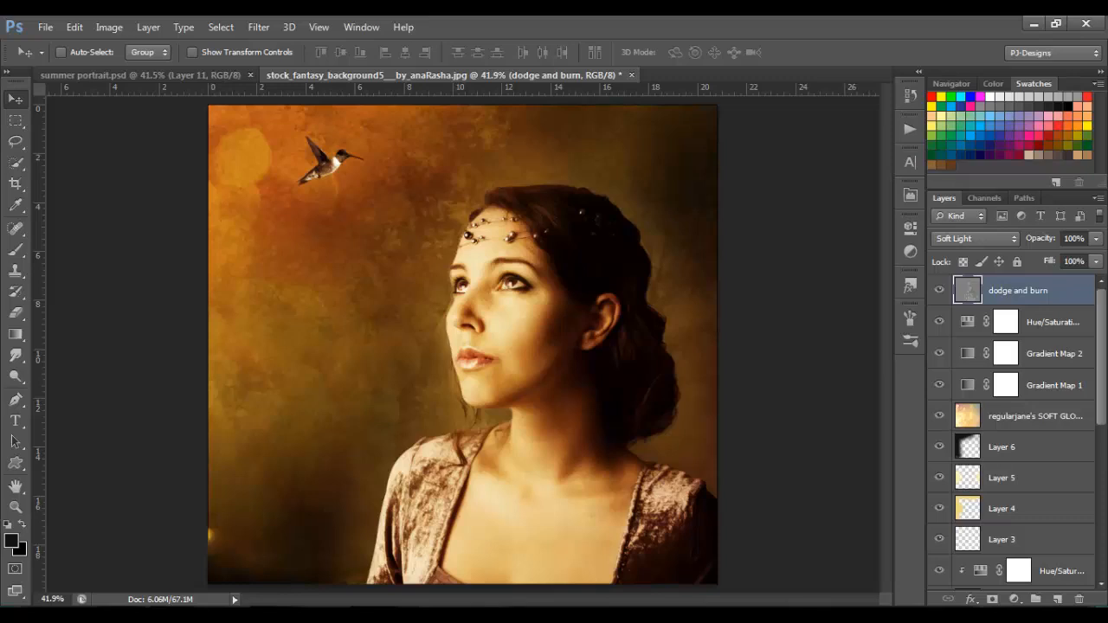
Stamp all visible layers into a new layer at the top of the stack and check the history.
key(ctrl+shift+alt+e)
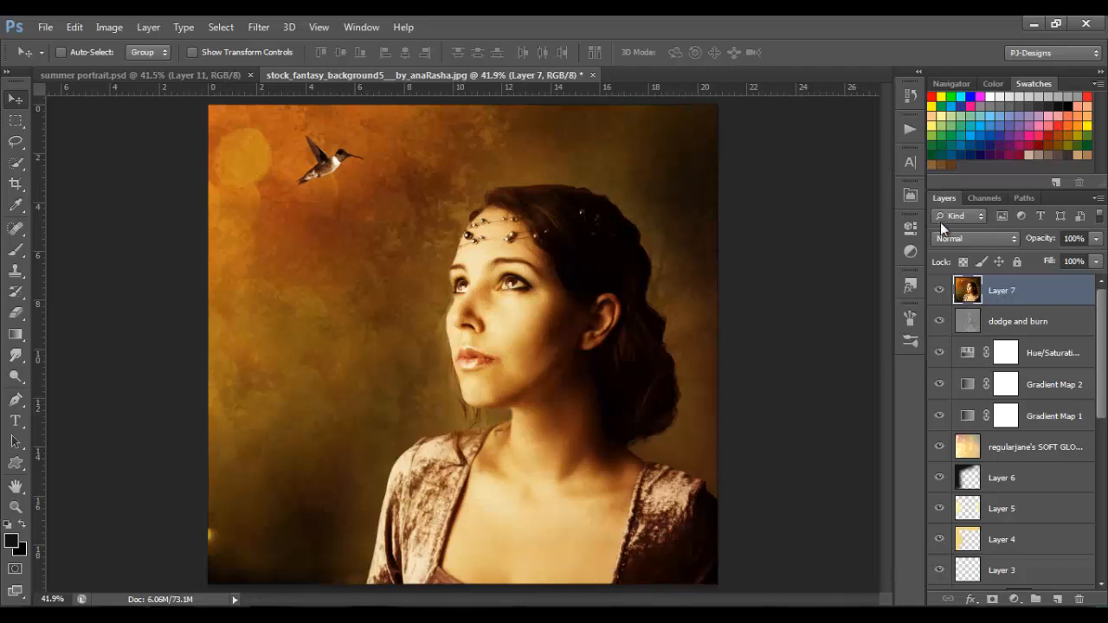
click(909, 97)
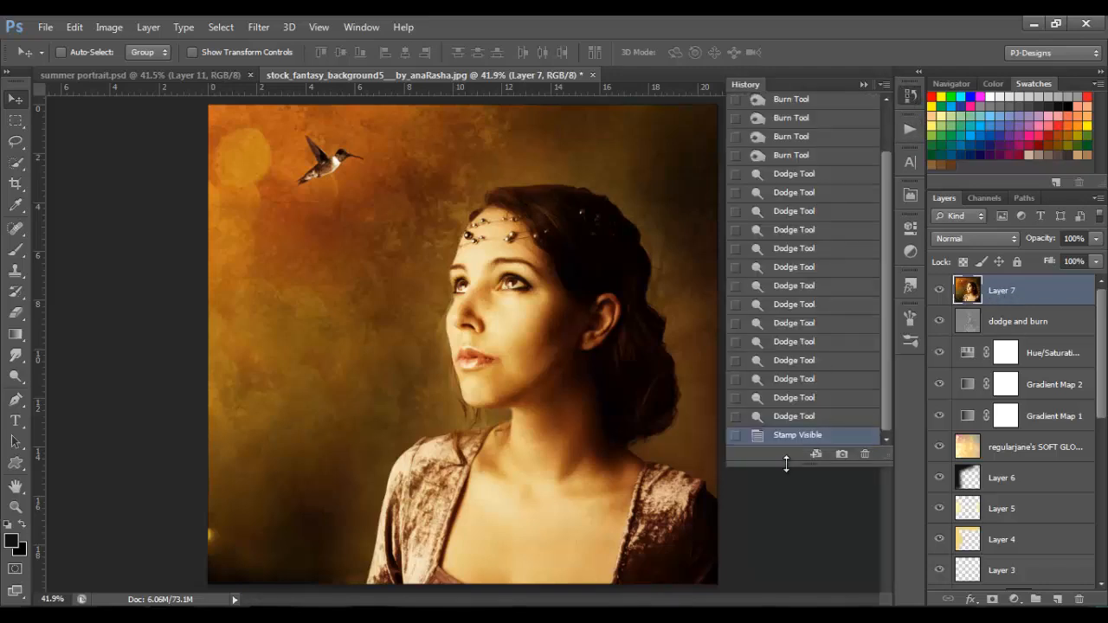
click(864, 83)
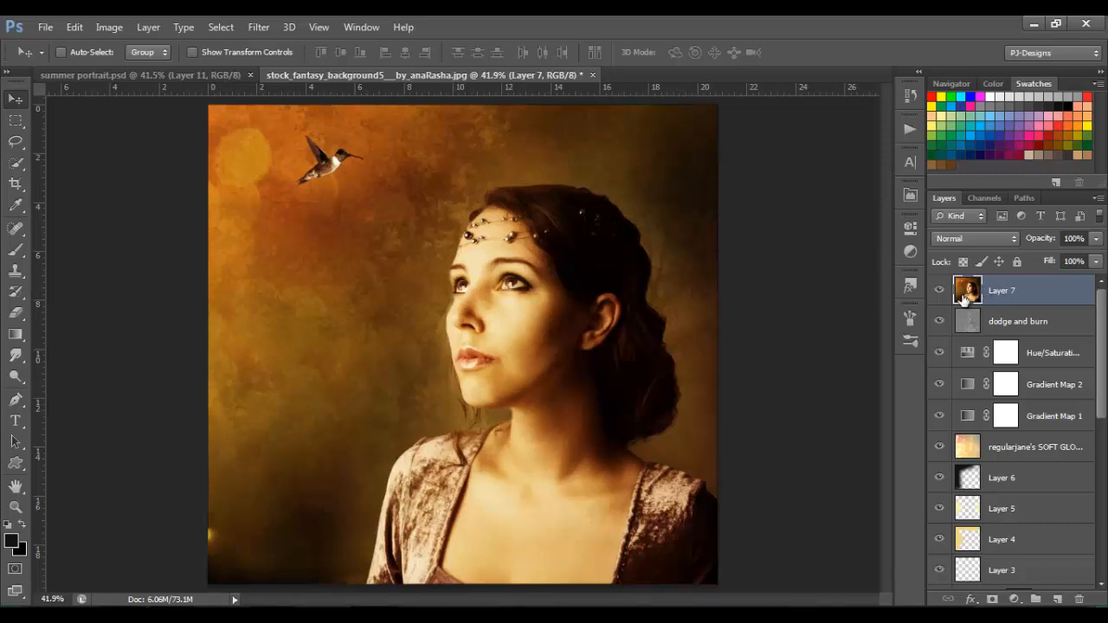
Darken the edges of the merged layer with a custom Lens Correction vignette amount of -50.
click(257, 27)
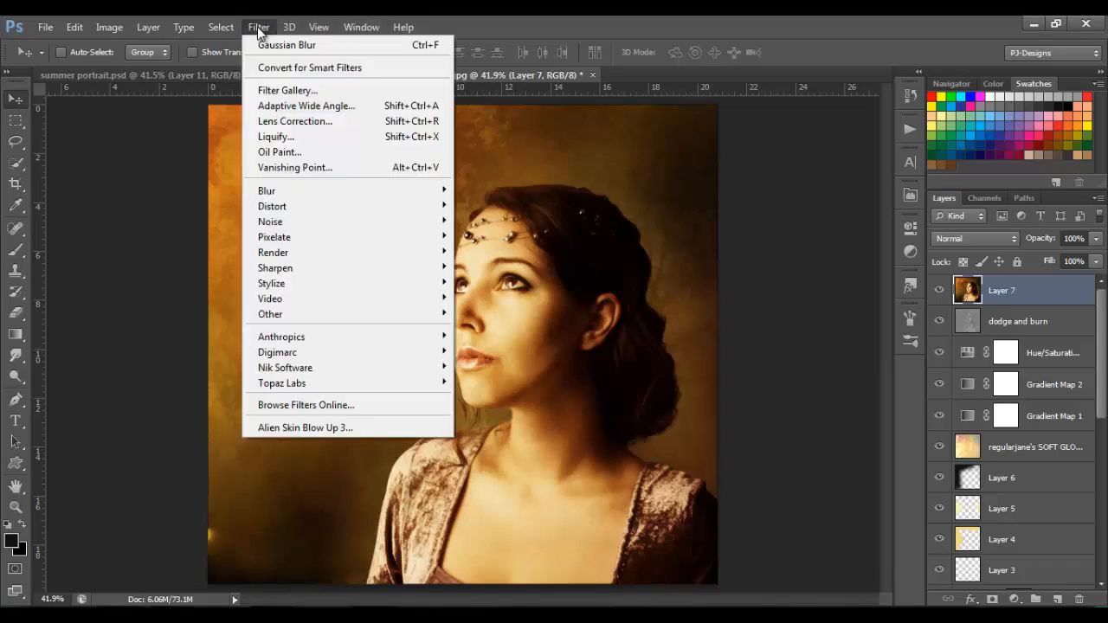
click(282, 121)
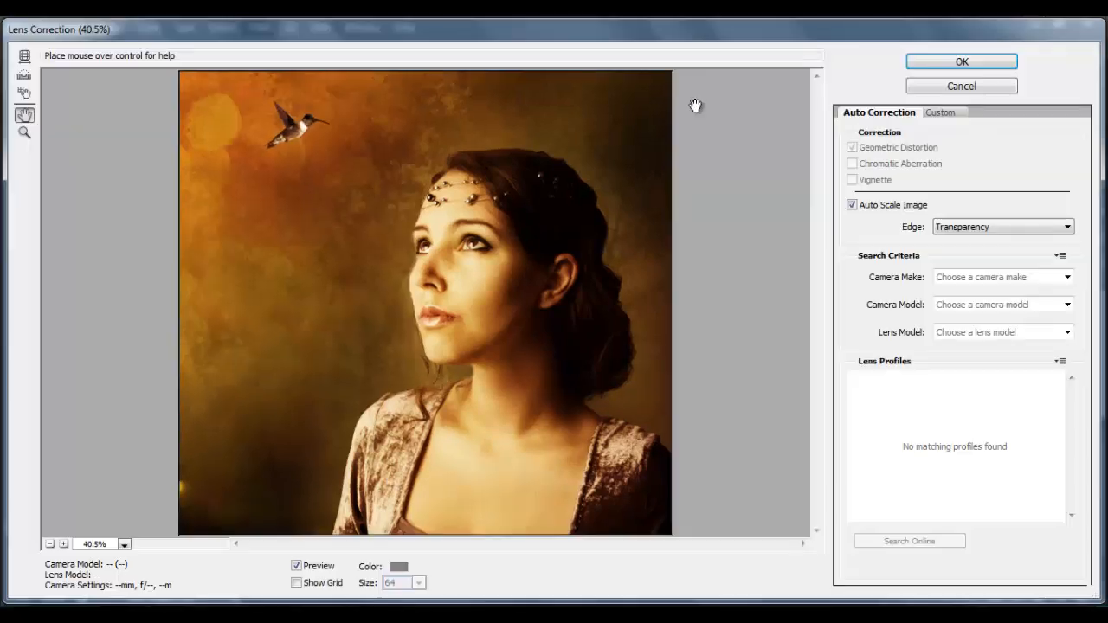
click(942, 113)
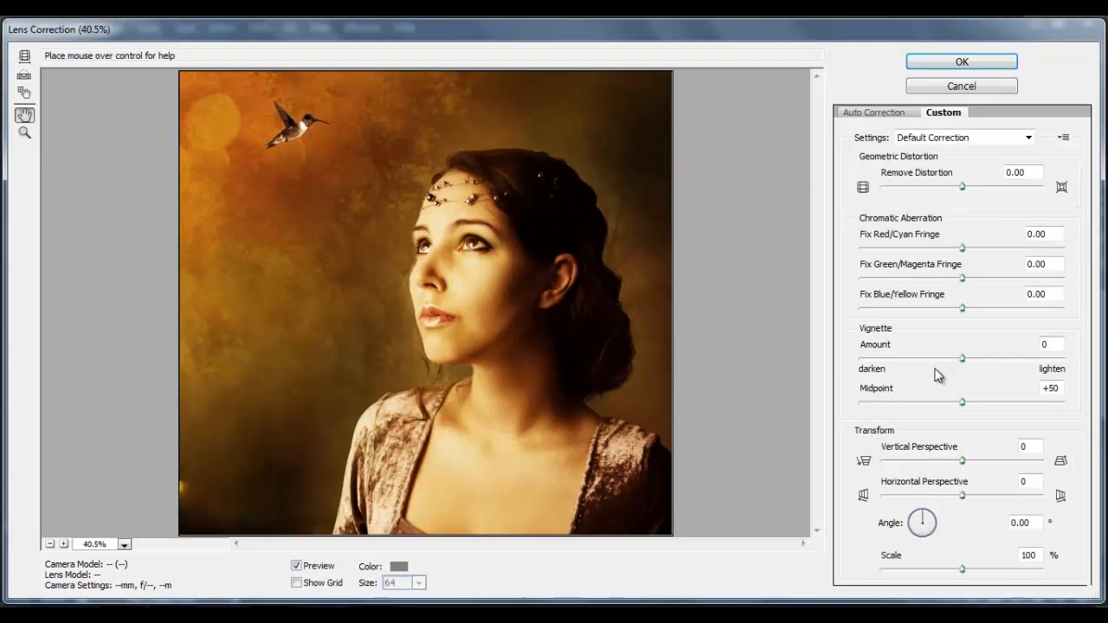
click(1059, 344)
text(-)
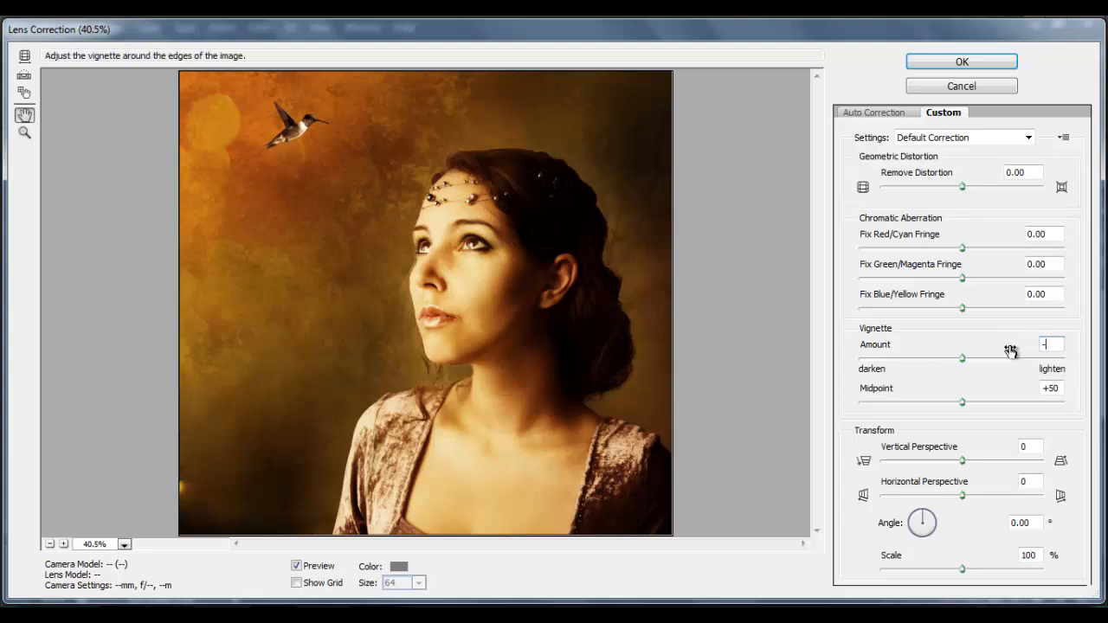
text(50)
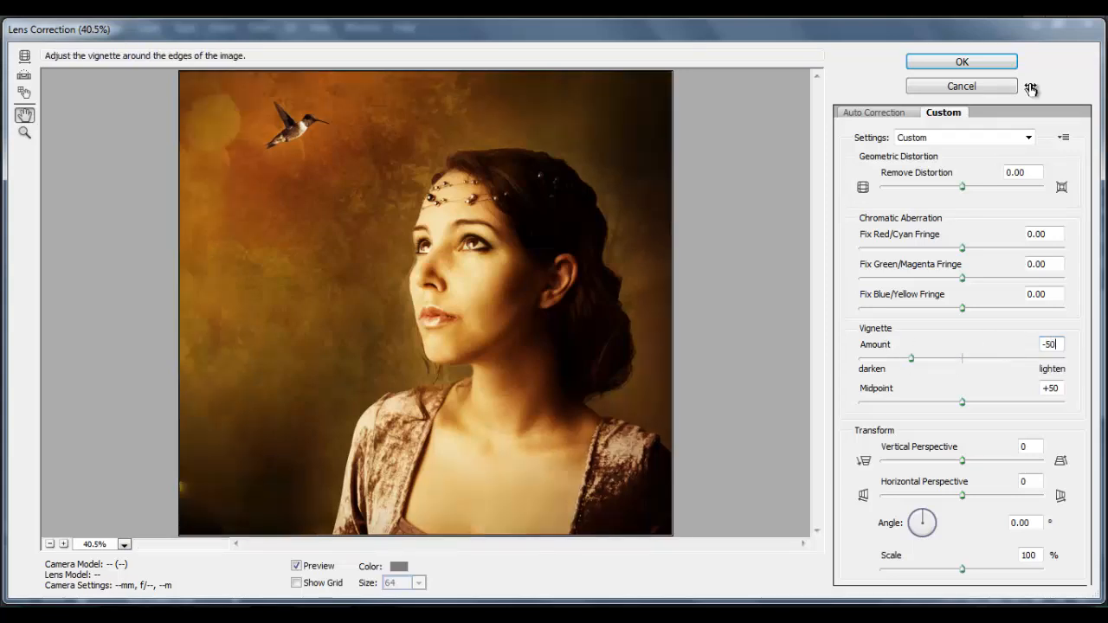
click(975, 62)
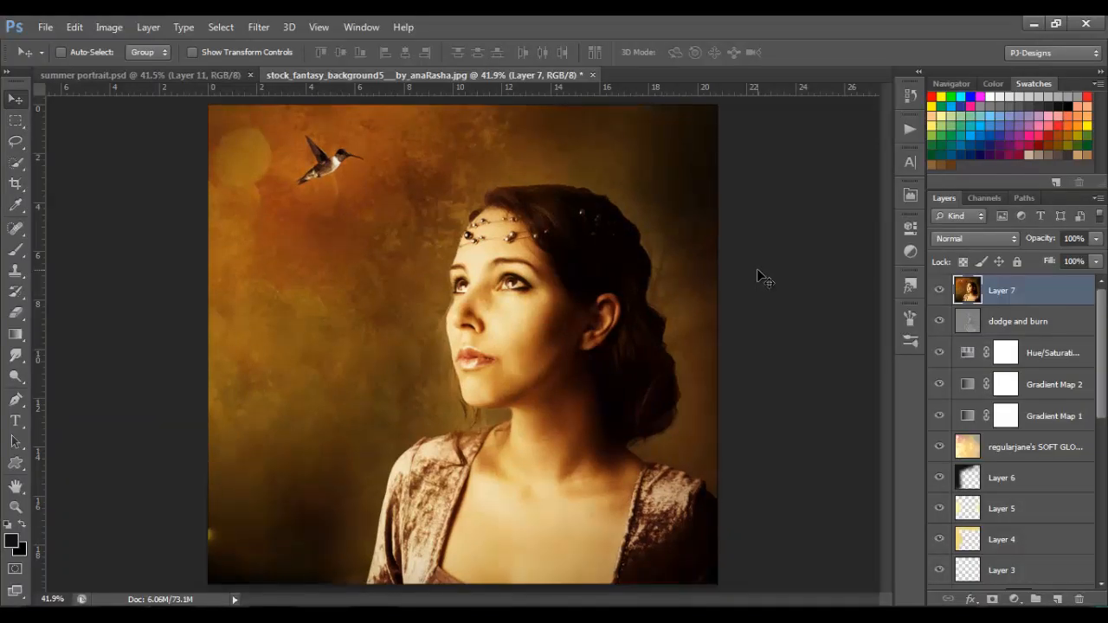
Sharpen the image by duplicating the vignetted layer, applying High Pass with a 1.0 pixel radius and blending it as Overlay.
key(ctrl+j)
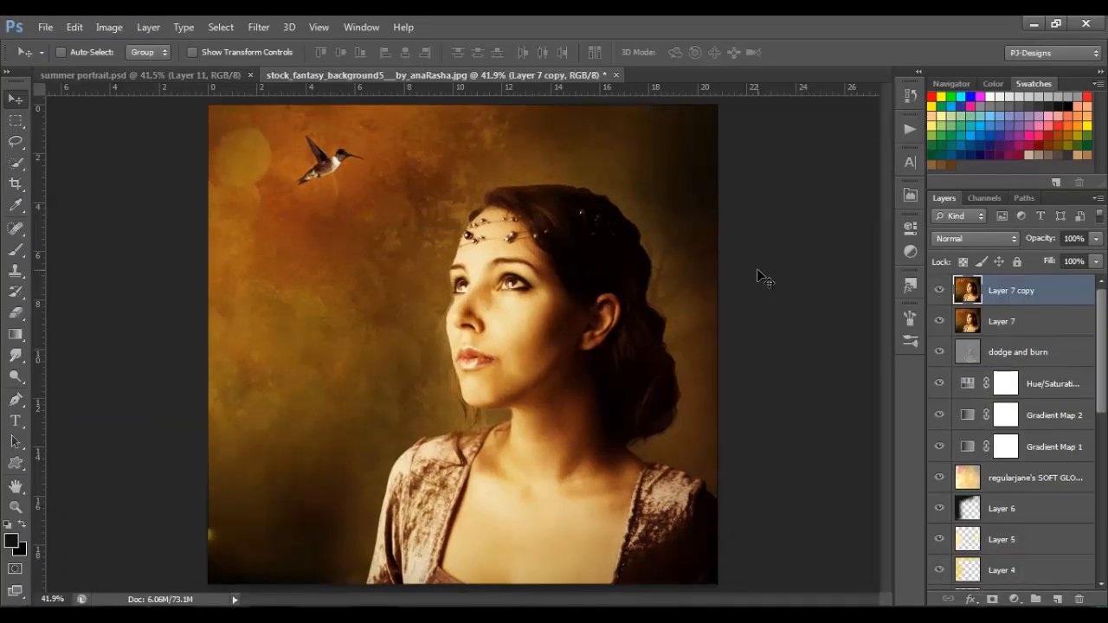
click(264, 26)
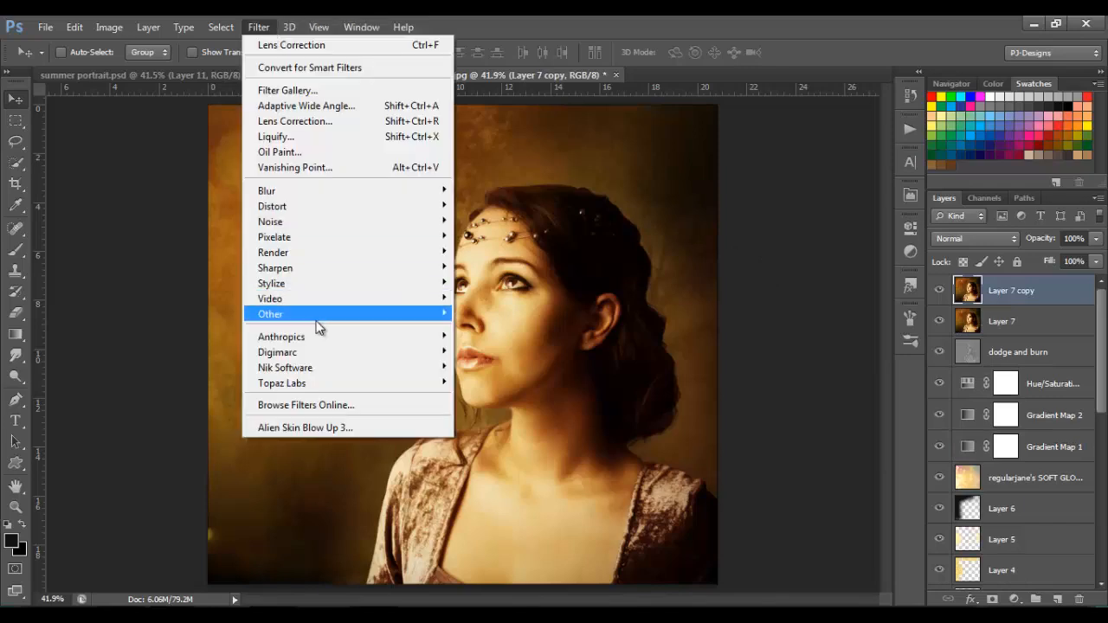
mouse_move(317, 320)
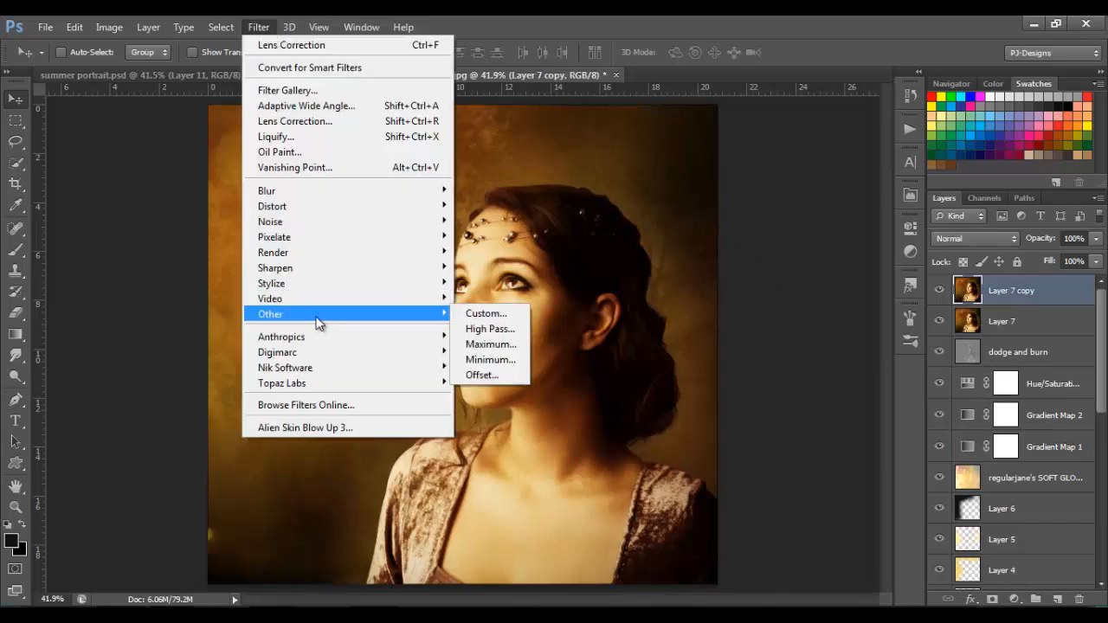
click(494, 330)
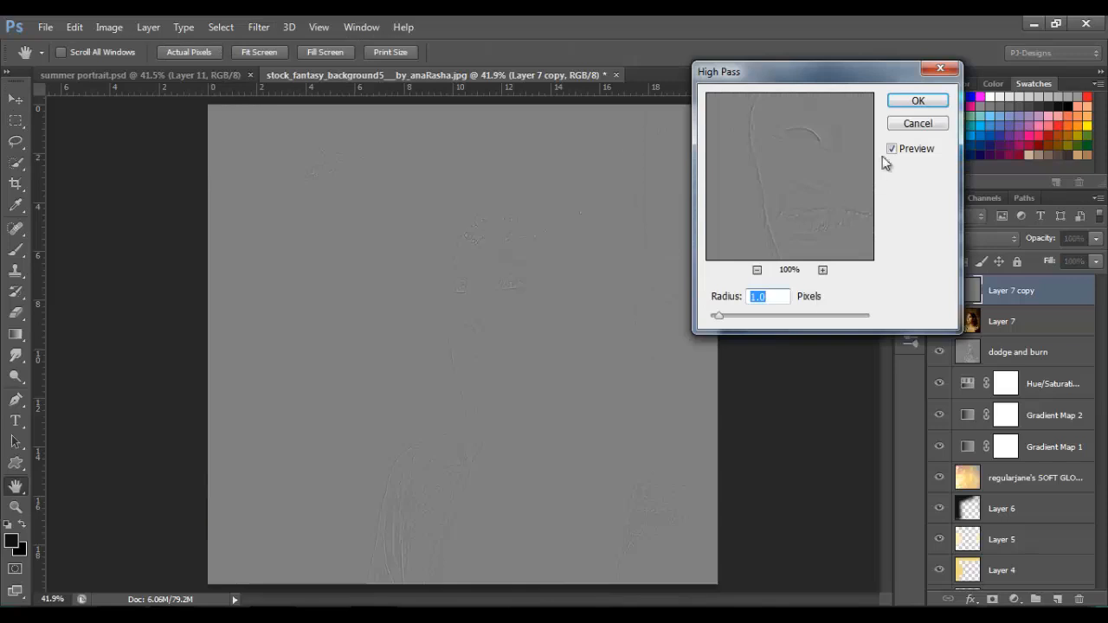
click(908, 102)
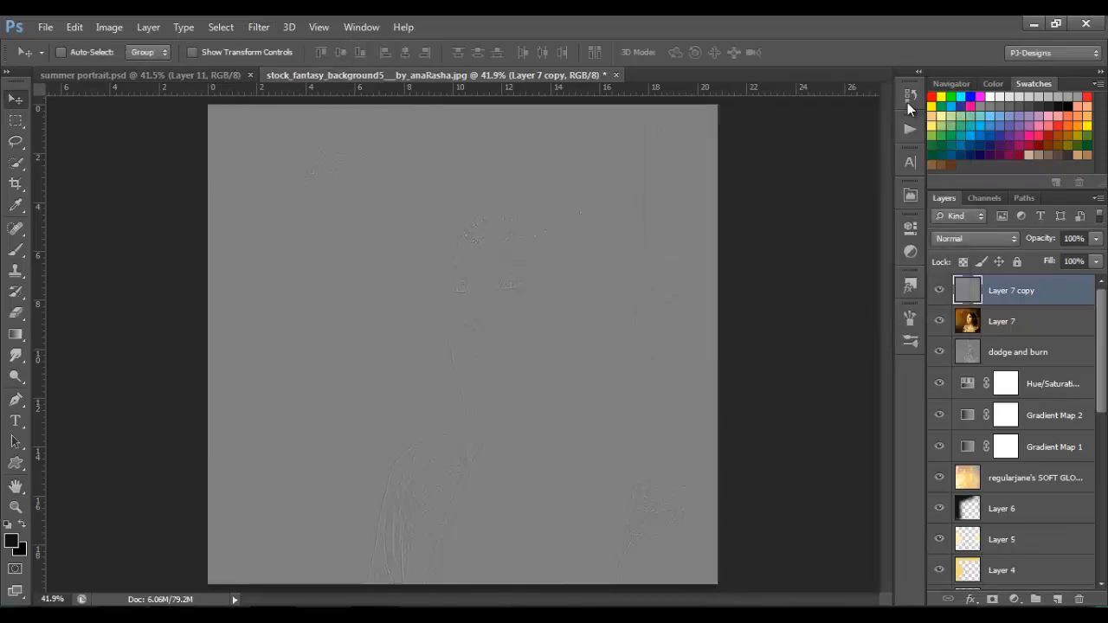
click(993, 240)
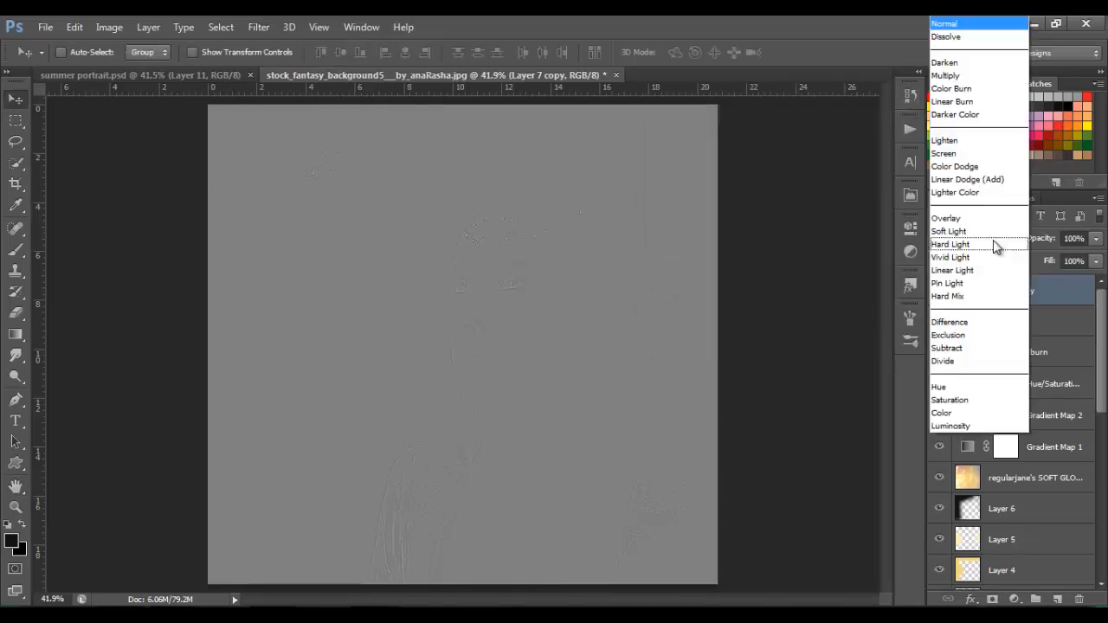
click(990, 220)
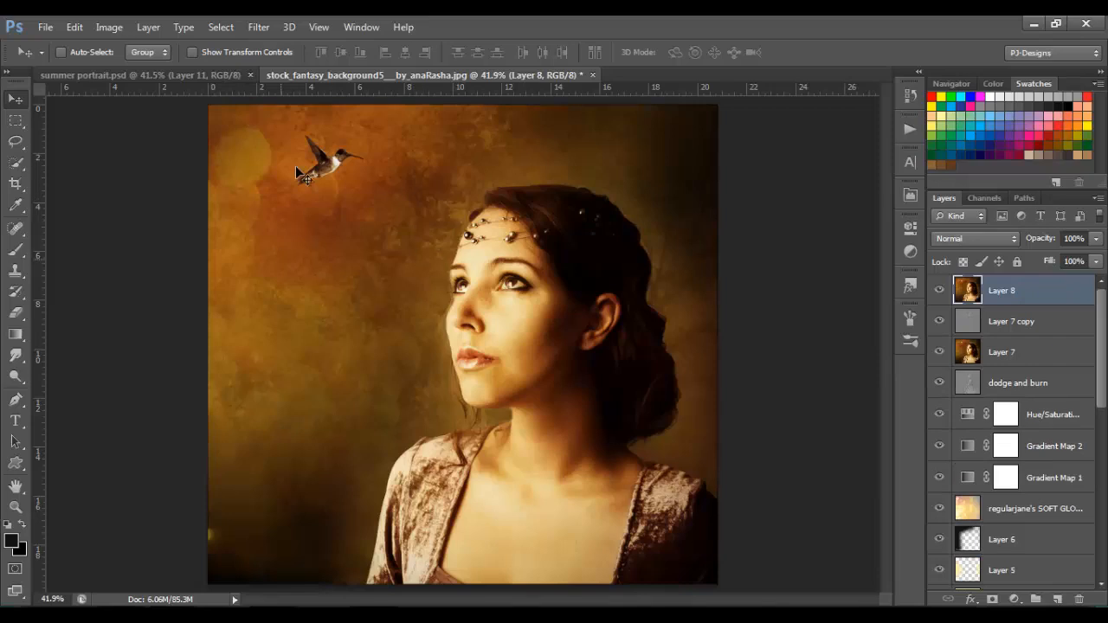
Apply a Gaussian Blur with a 7 pixel radius to the merged top layer.
click(253, 25)
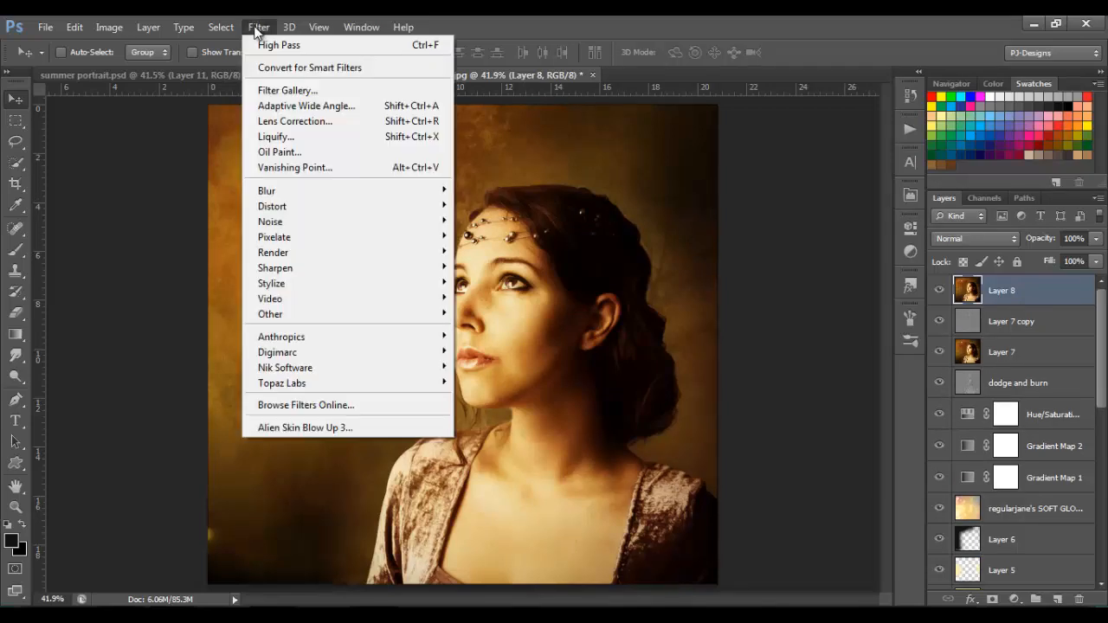
mouse_move(290, 191)
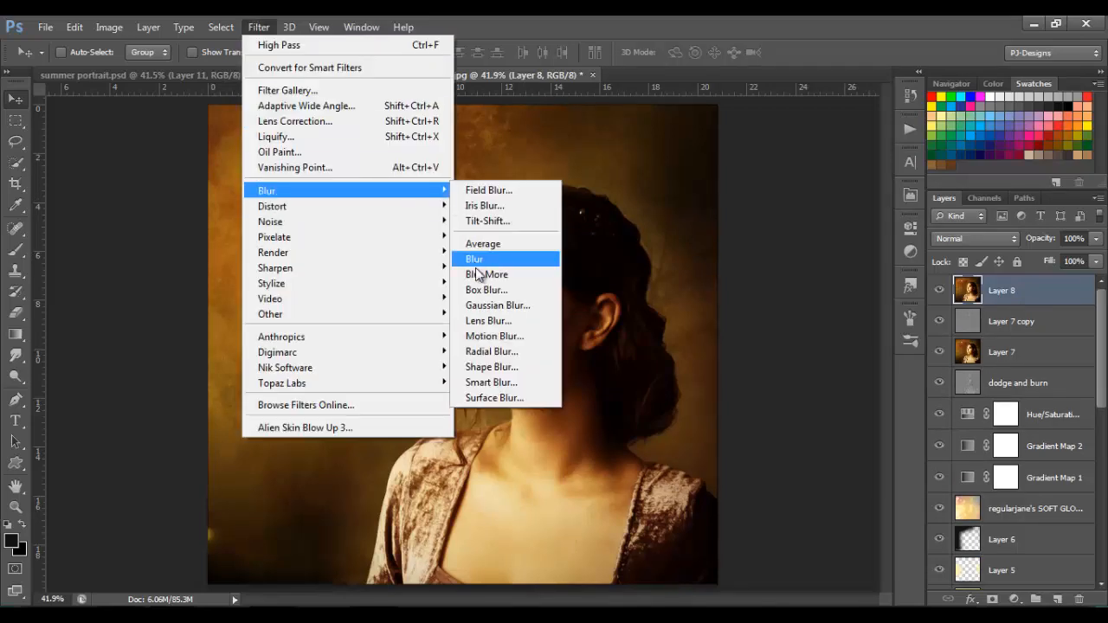
click(489, 304)
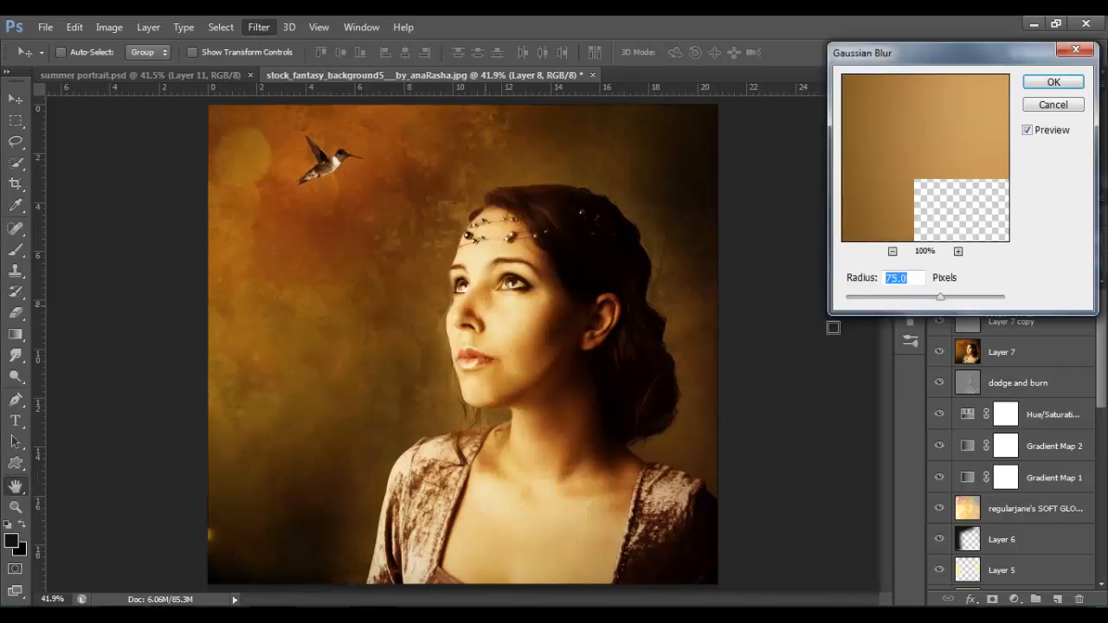
text(7)
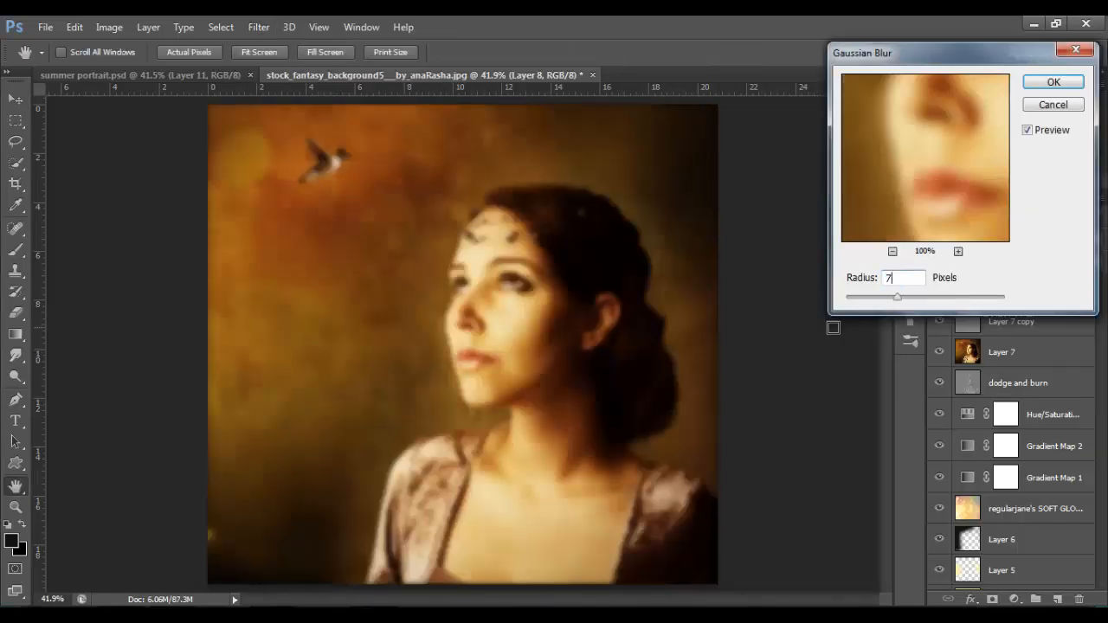
click(1052, 81)
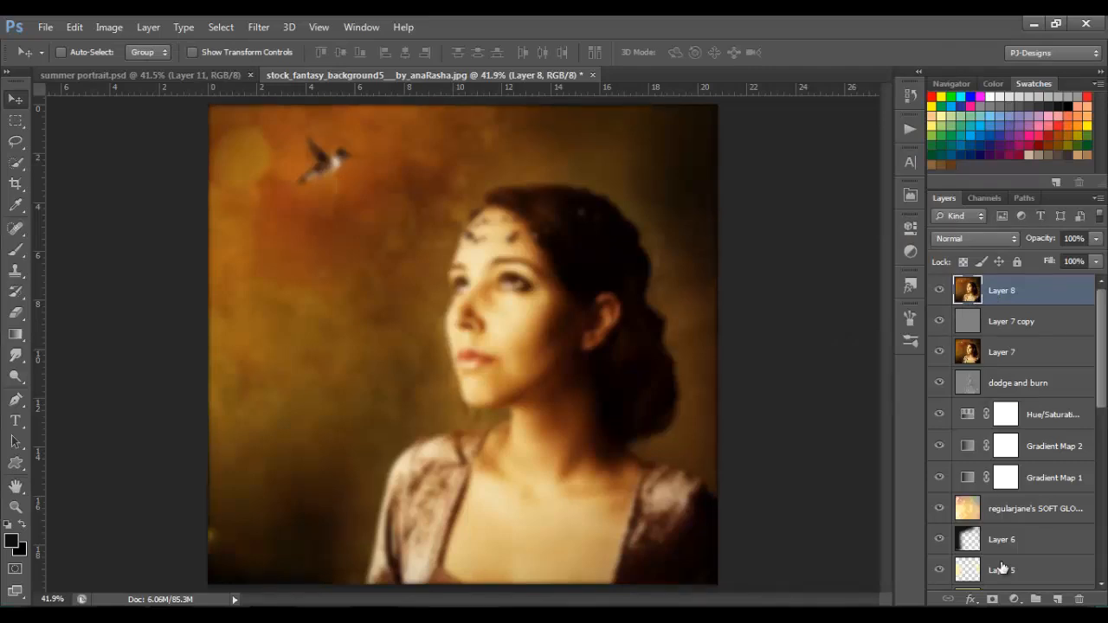
Add a mask to the blurred layer and paint it black over the hummingbird, woman and central background with a soft brush up to 900 px.
click(993, 599)
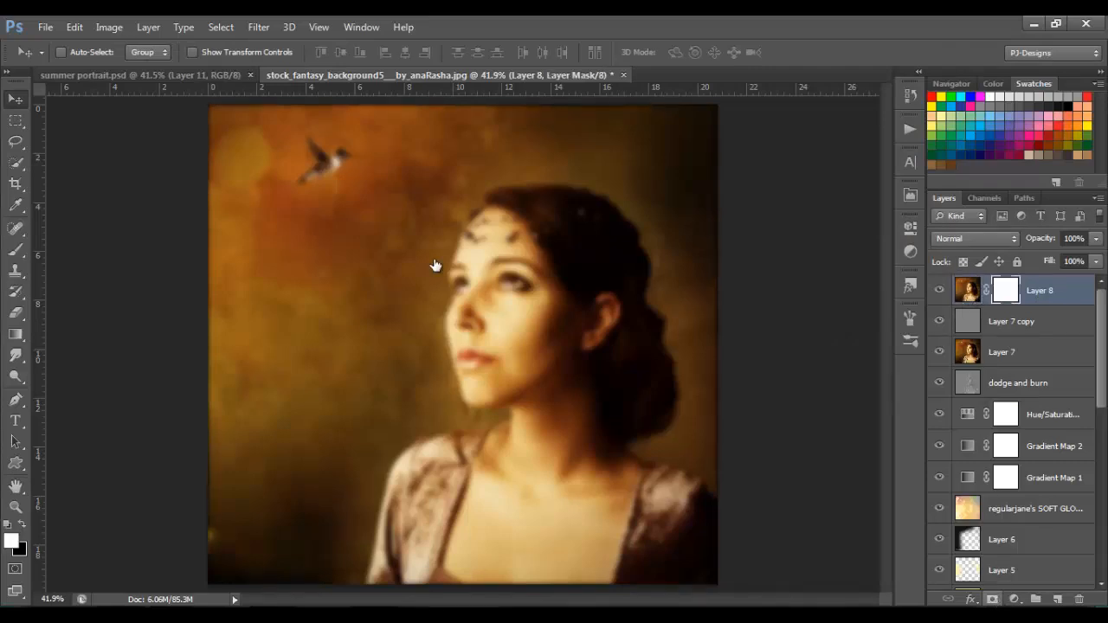
click(14, 250)
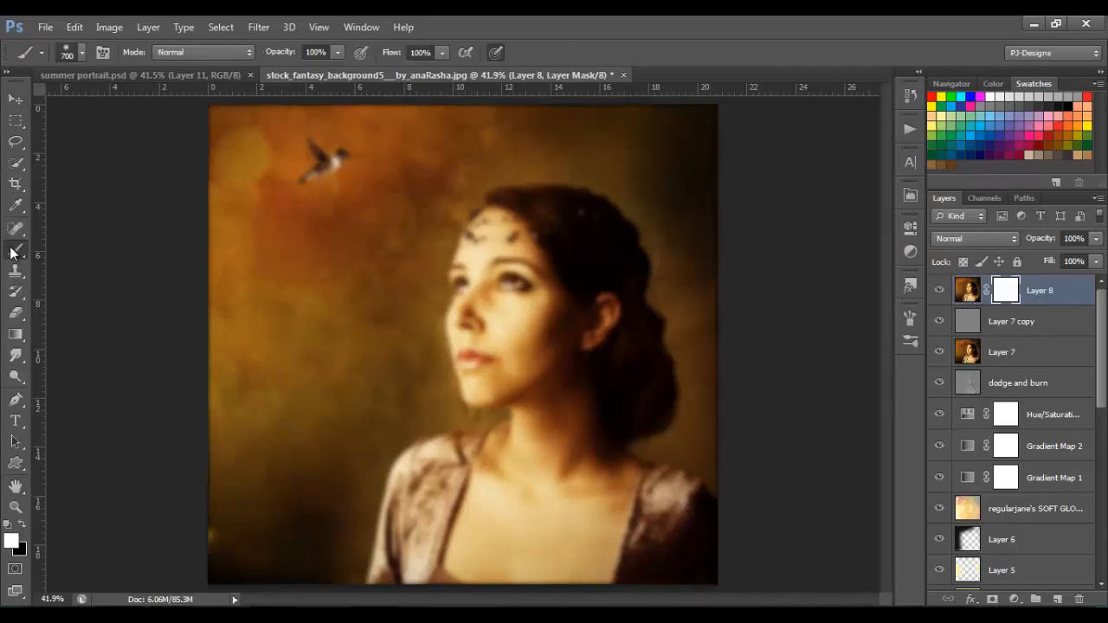
click(23, 528)
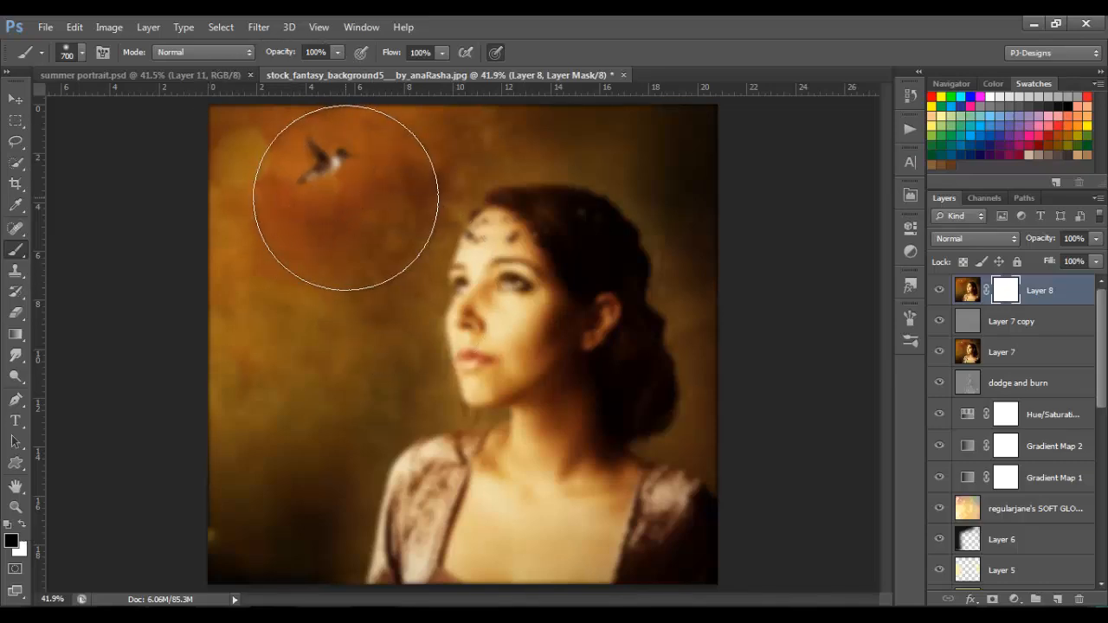
key(bracketright)
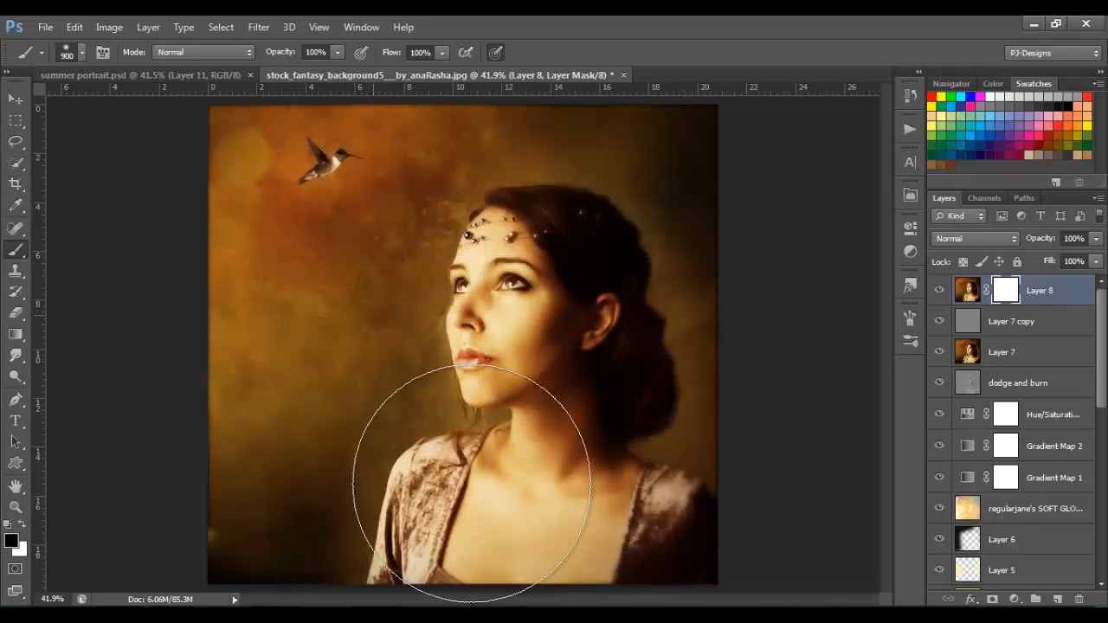
mouse_move(534, 528)
mouse_down()
mouse_move(410, 374)
mouse_move(445, 222)
mouse_move(385, 541)
mouse_up()
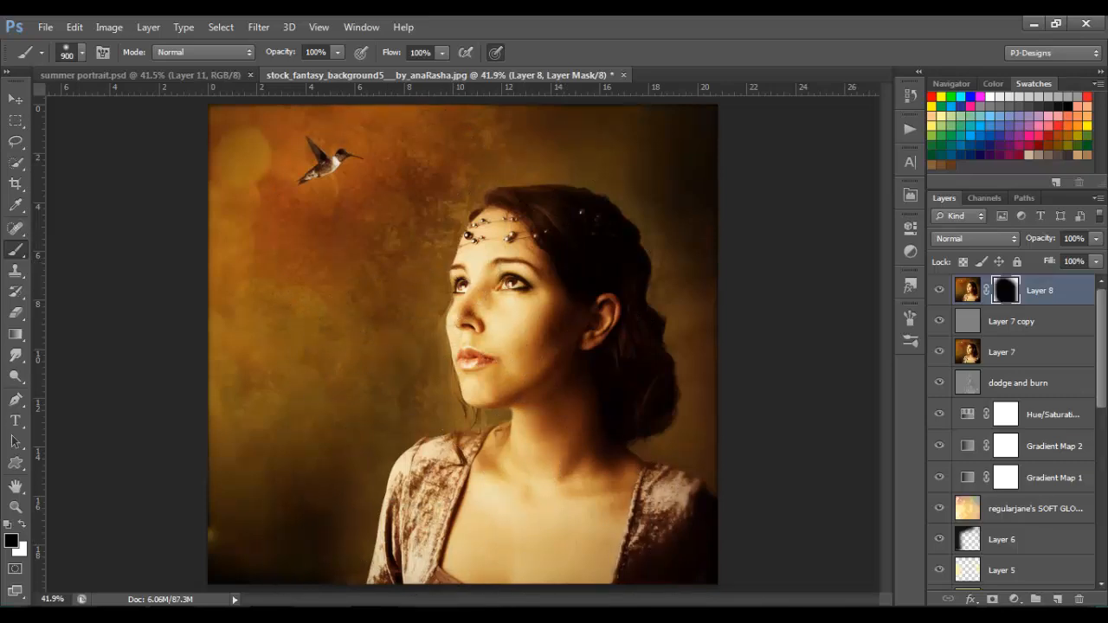
Create a new top layer and dab white highlights on the headpiece beads across the forehead and hair with a soft 30 px brush.
click(968, 290)
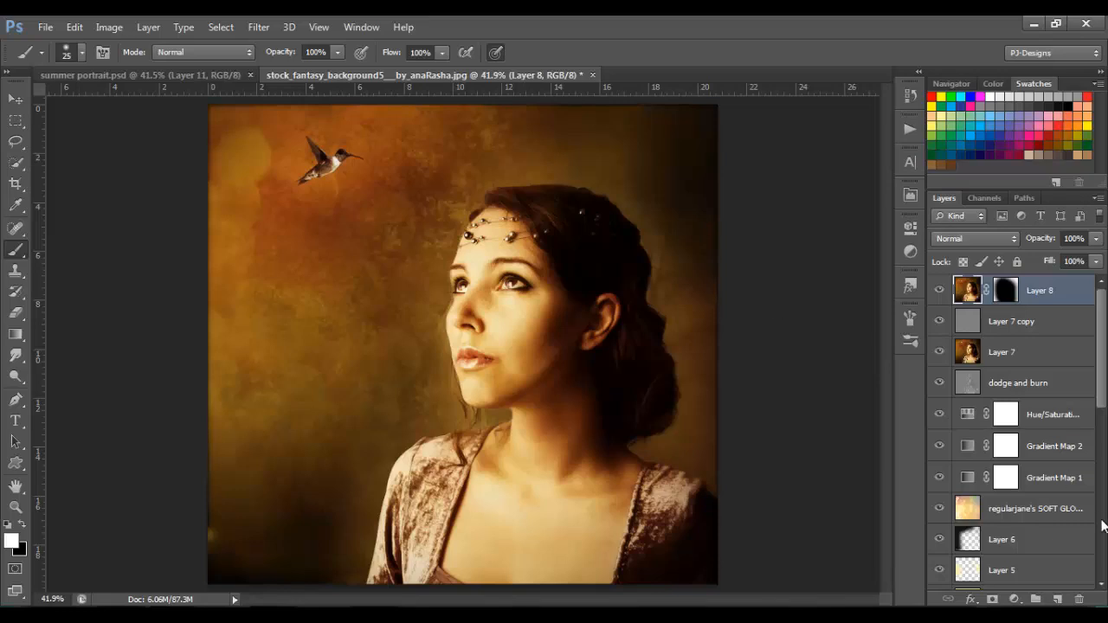
click(1058, 599)
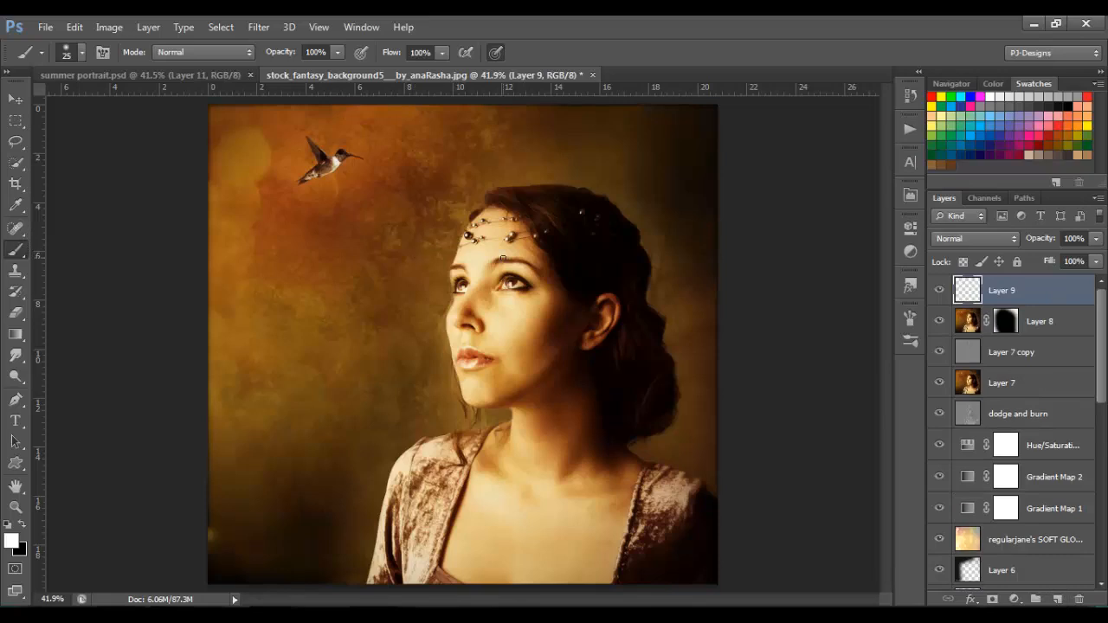
key(ctrl+plus)
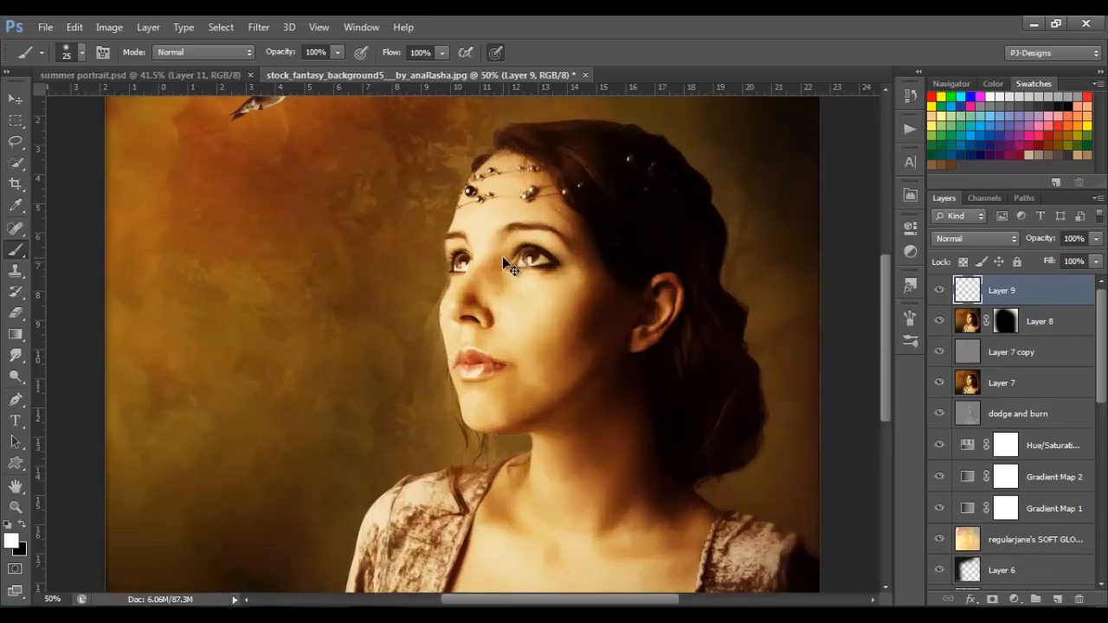
key(ctrl+plus)
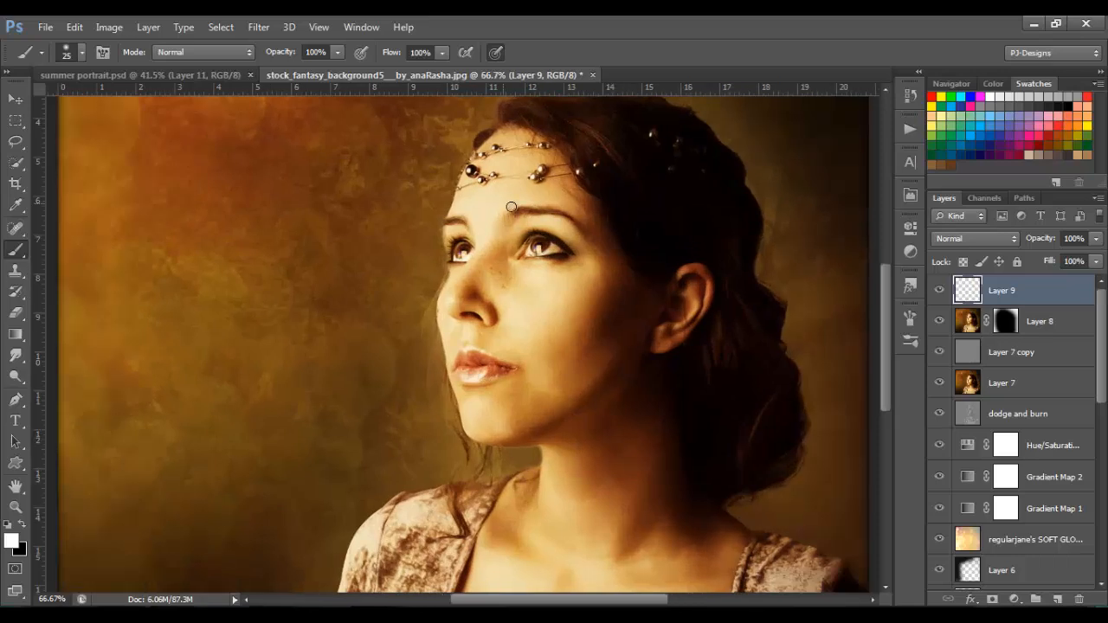
key(bracketright)
click(472, 169)
click(472, 170)
click(541, 173)
click(539, 174)
click(491, 178)
click(496, 151)
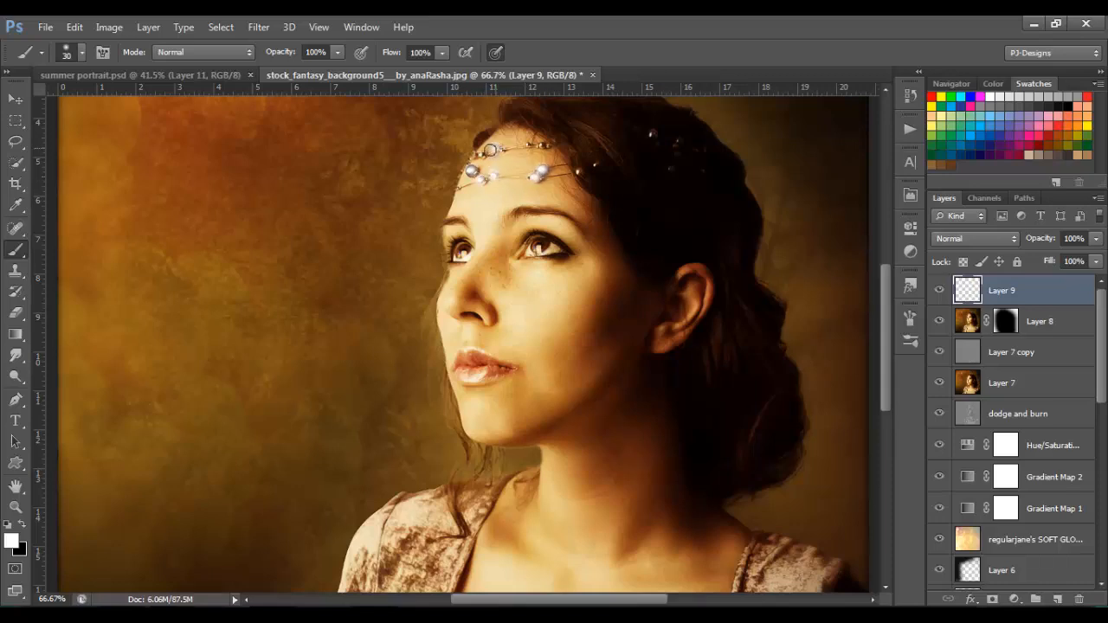
click(482, 153)
click(544, 144)
click(579, 173)
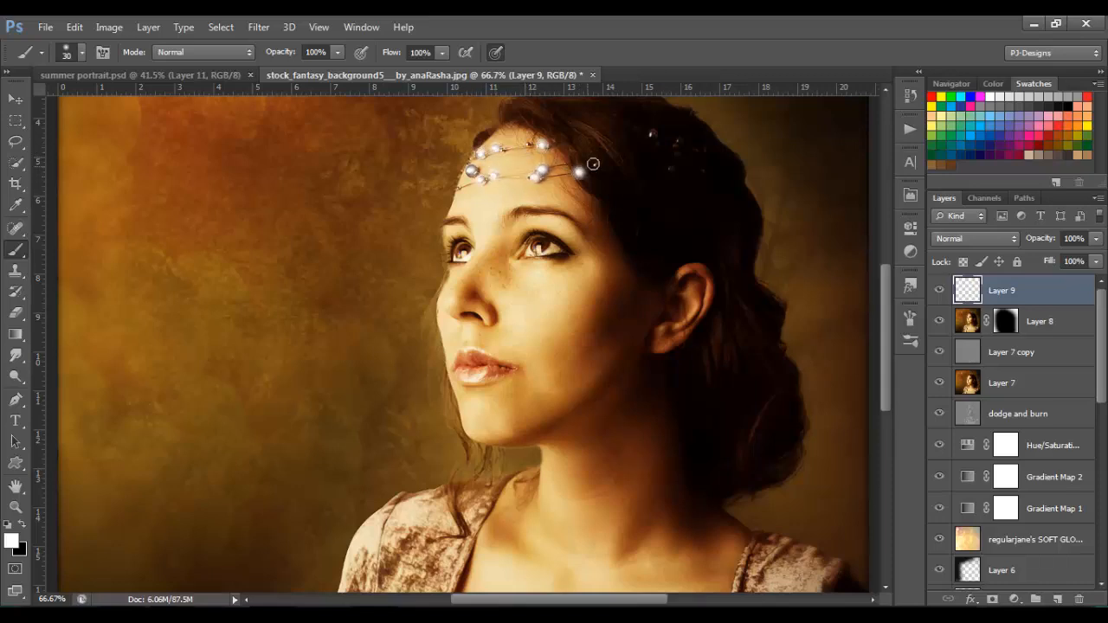
click(595, 162)
click(651, 135)
click(680, 139)
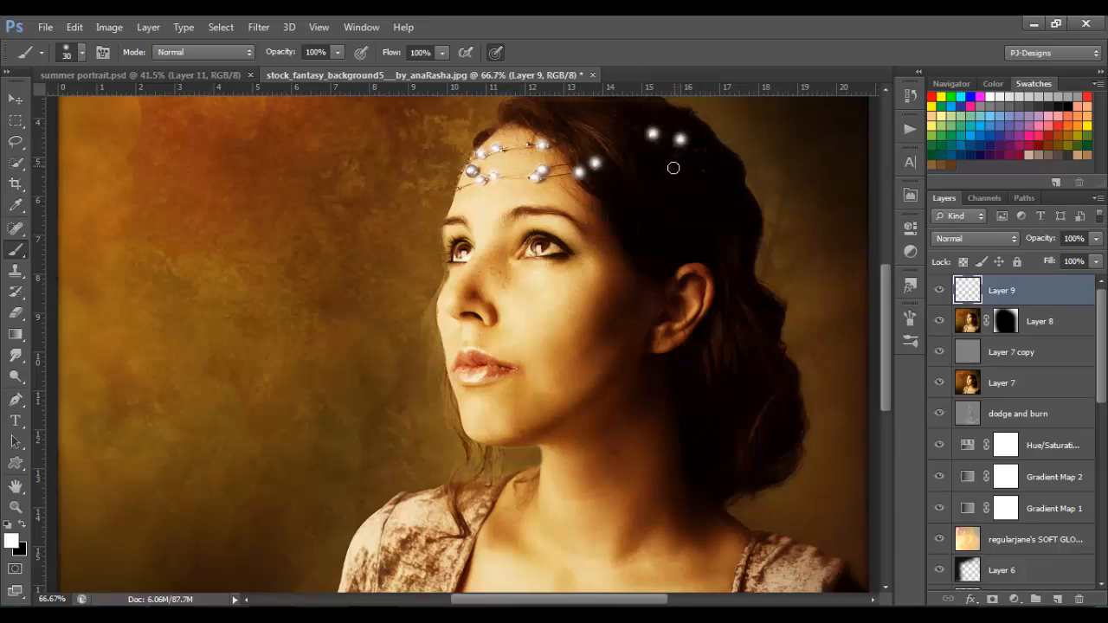
click(671, 168)
click(534, 147)
Blend the bead highlights layer with the image using Overlay mode.
click(981, 239)
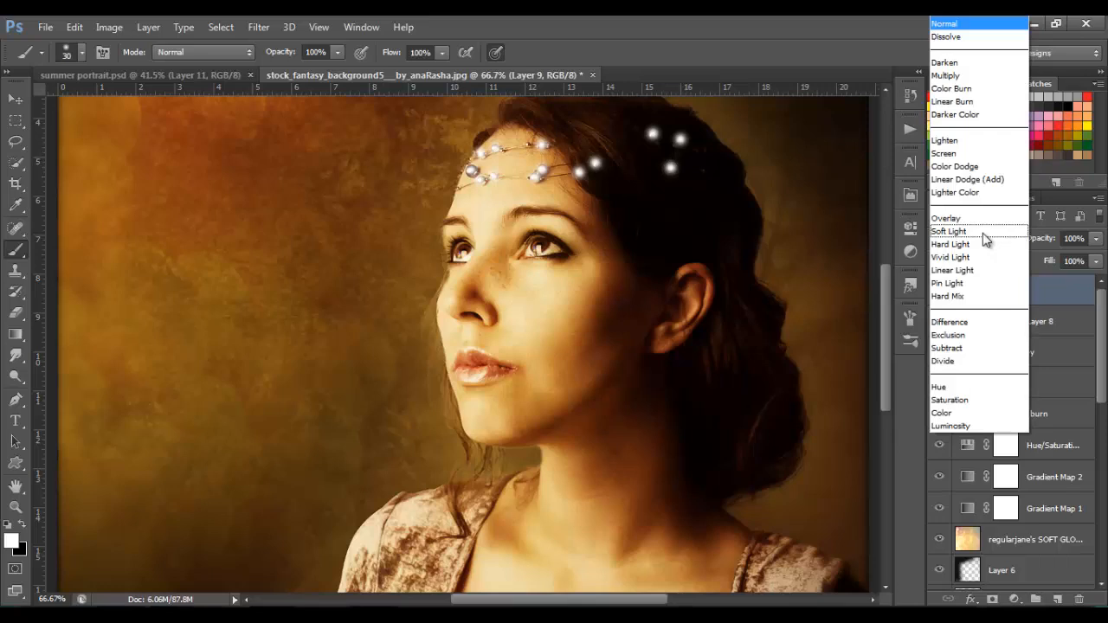
click(981, 220)
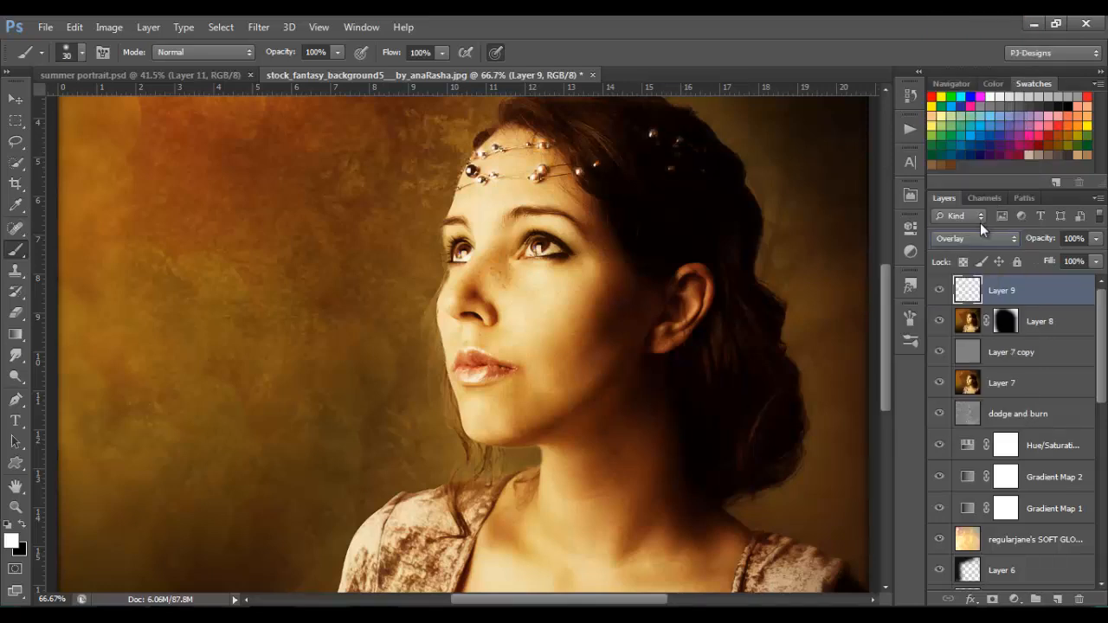
key(ctrl+0)
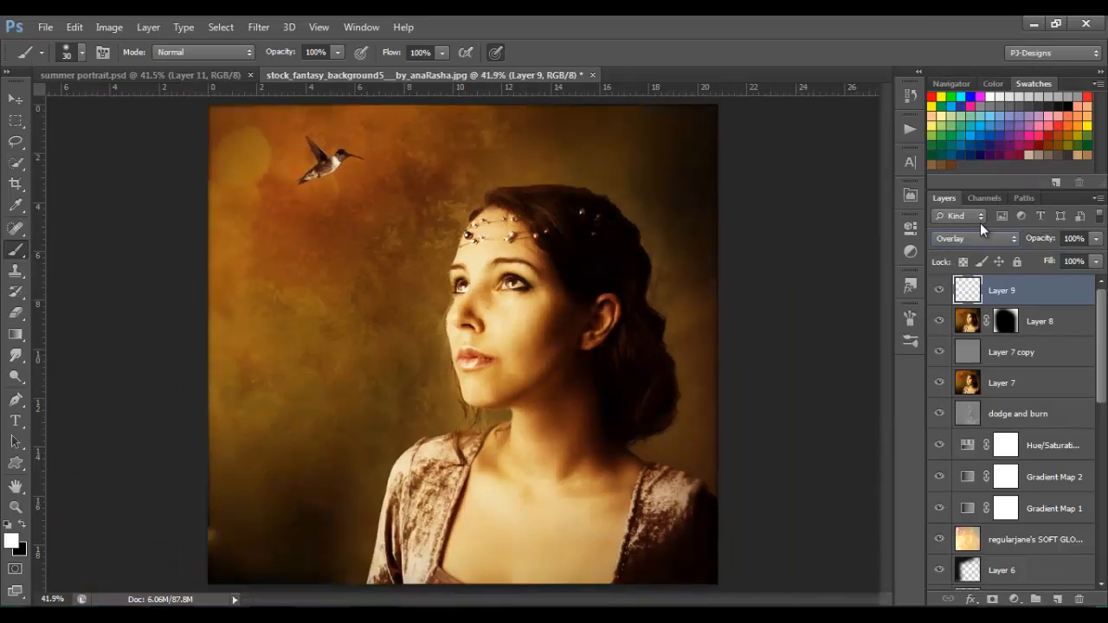
Compare the whole image with and without the bead highlights layer, leaving that layer shown.
click(938, 291)
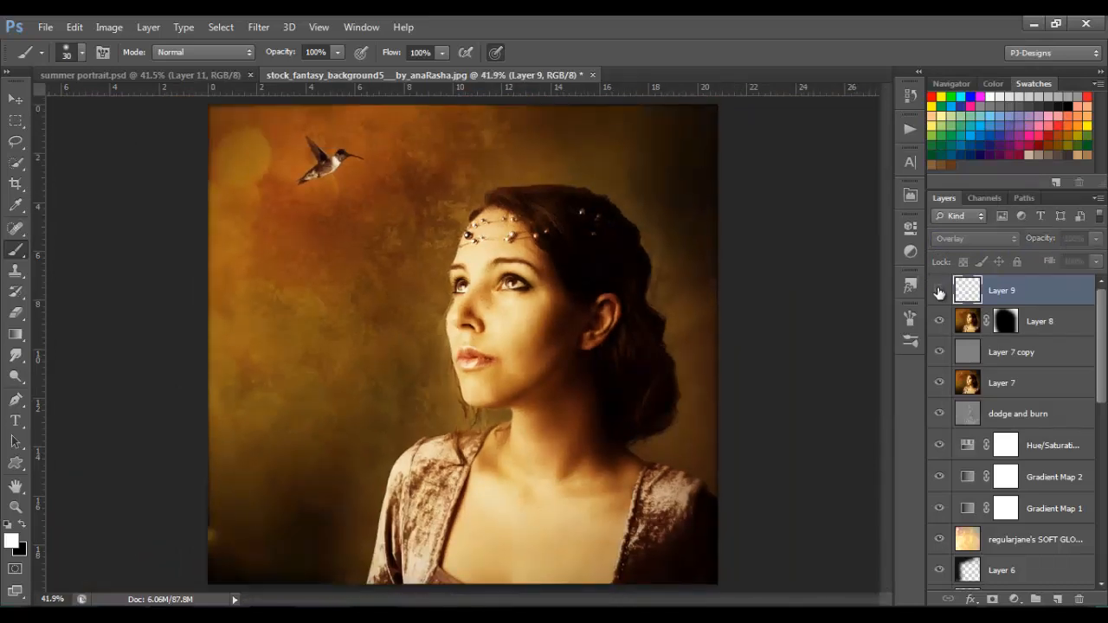
click(939, 291)
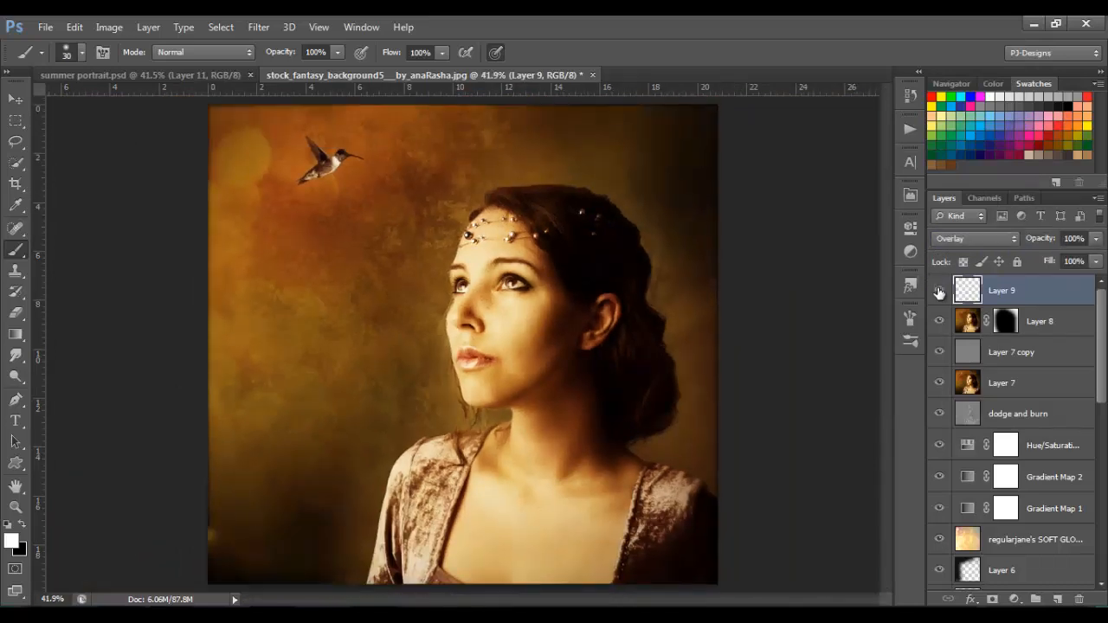
click(939, 291)
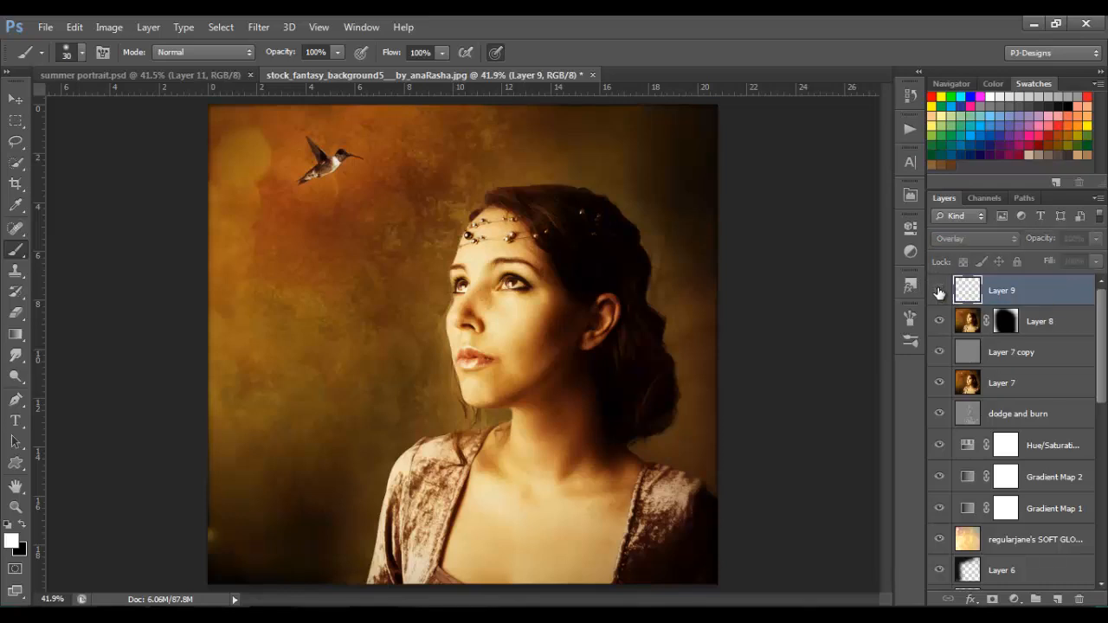
click(939, 291)
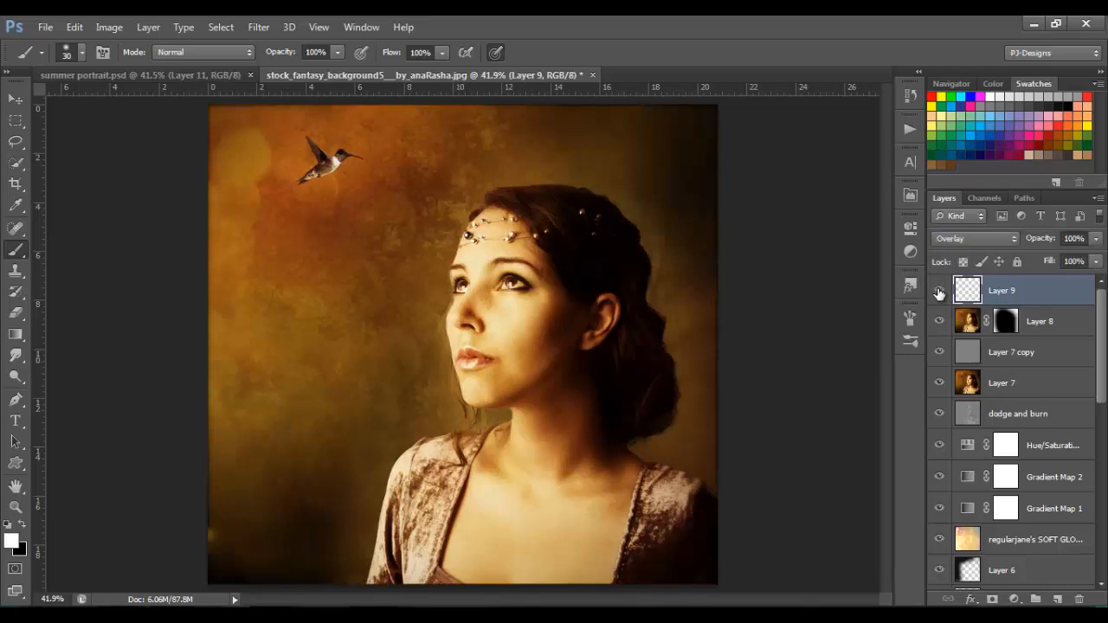
click(939, 291)
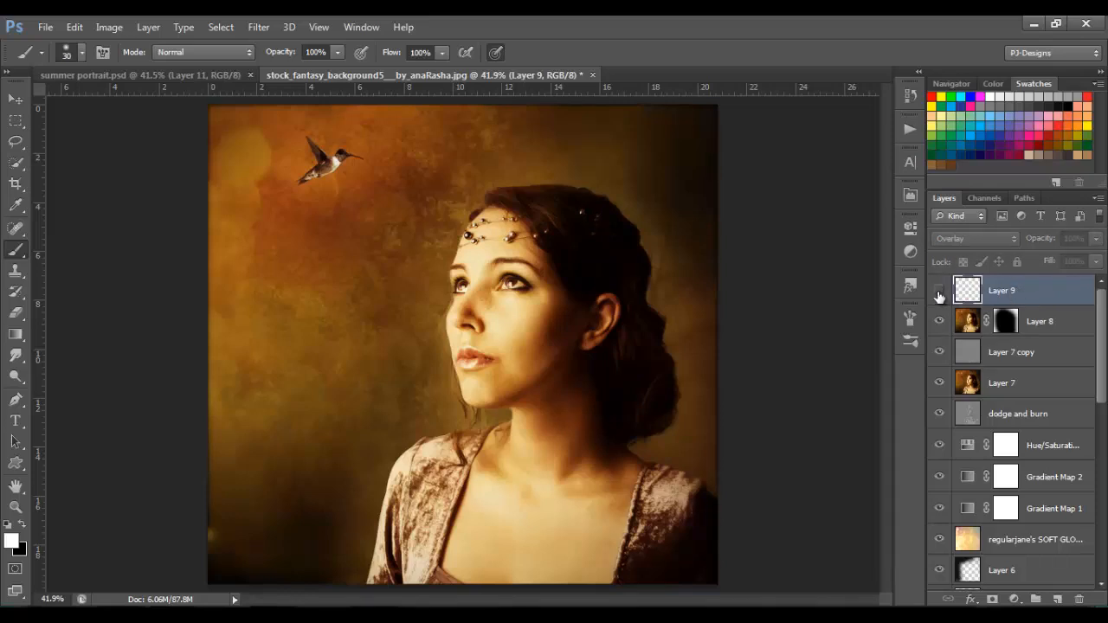
click(939, 293)
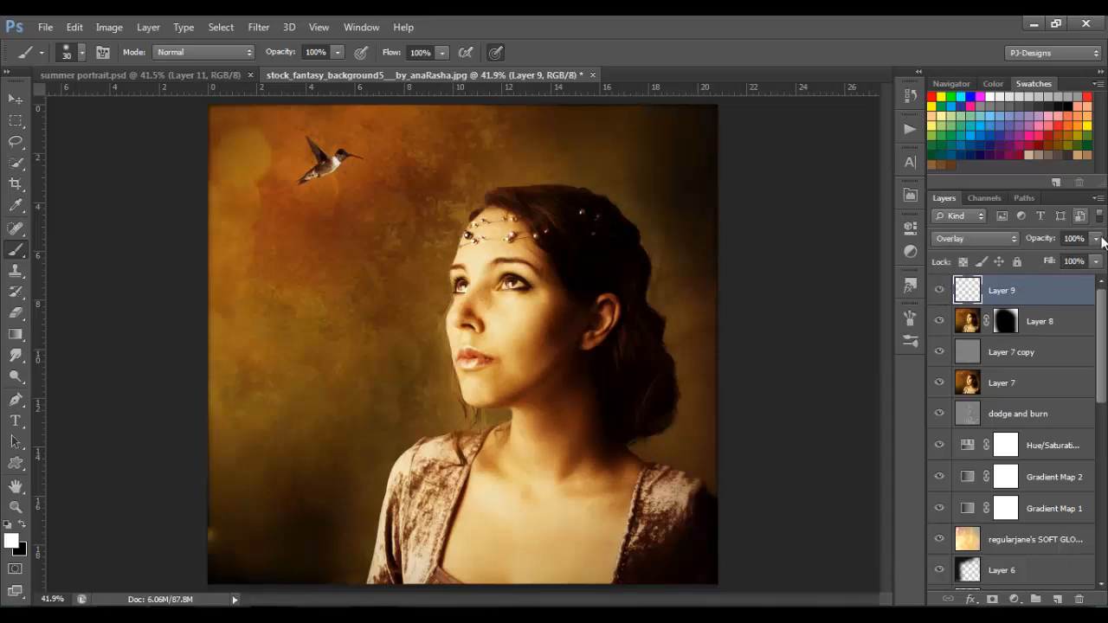
Reduce the bead highlights layer's opacity to 50%, compare it hidden and shown, and switch to the Move tool.
click(1097, 239)
click(1065, 258)
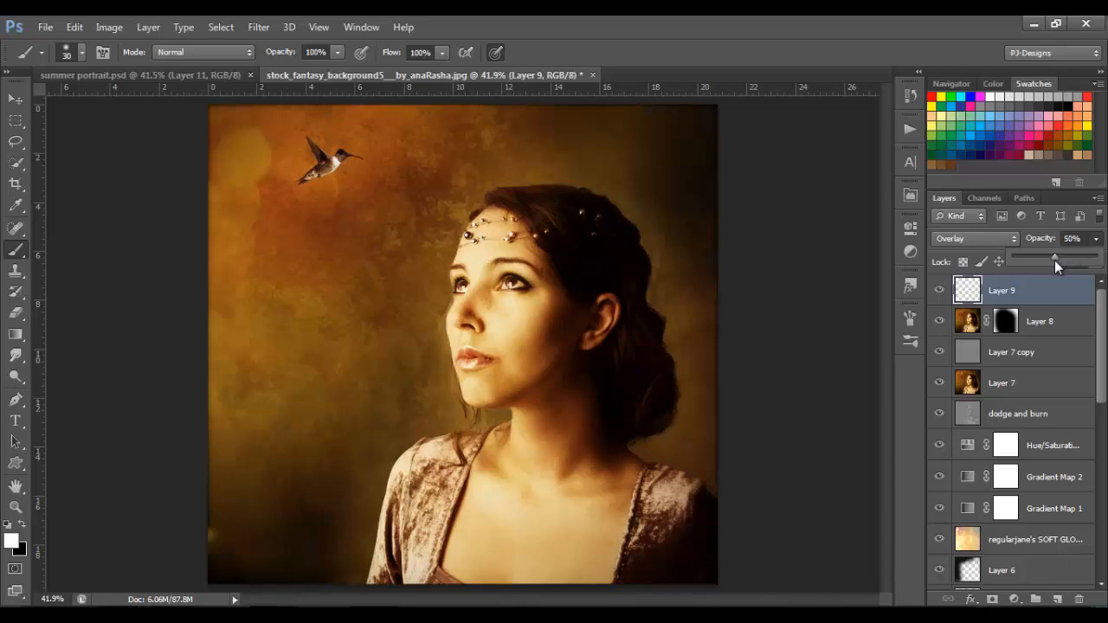
click(940, 291)
click(941, 291)
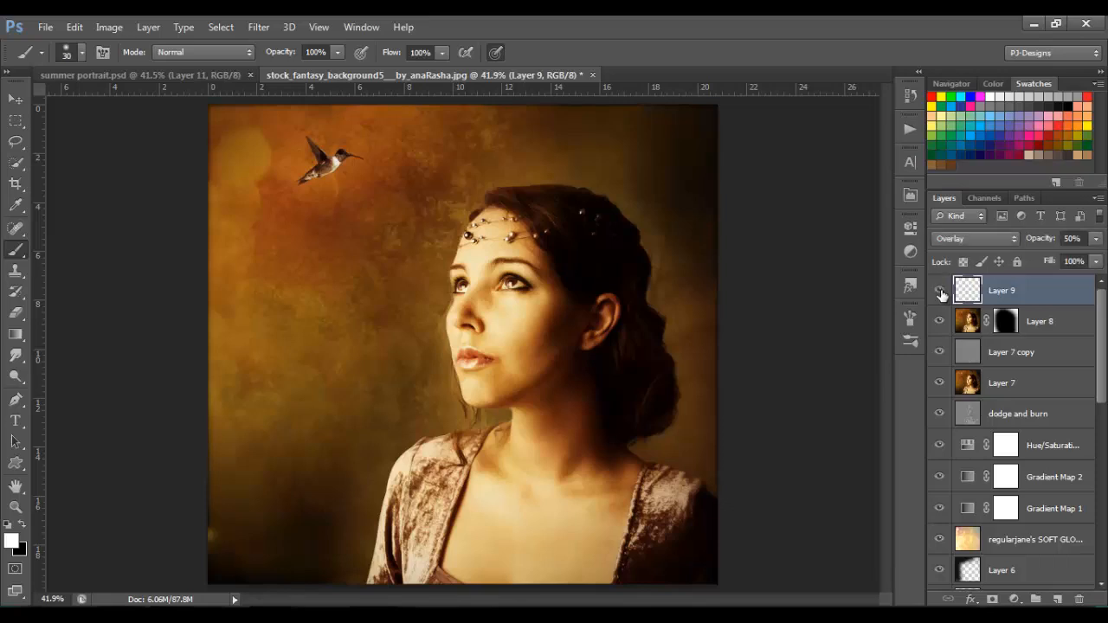
click(14, 104)
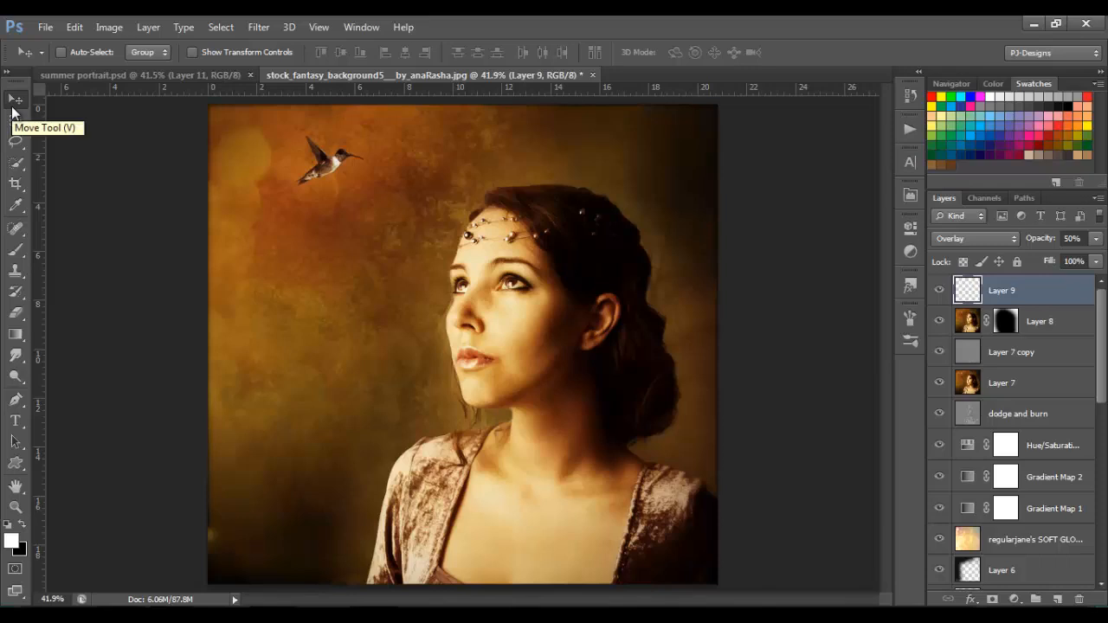